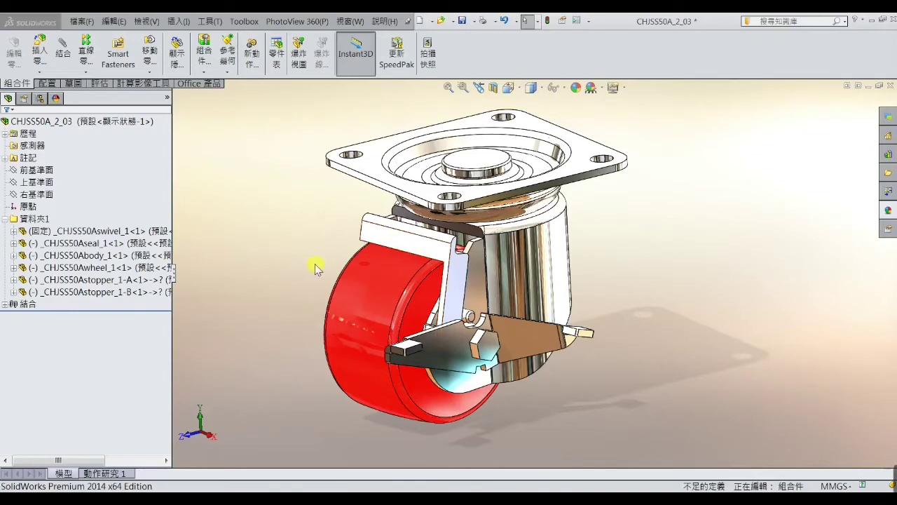
Orbit the caster assembly to inspect it from several sides, then show the Photo Viewer thumbnails.
mouse_move(584, 417)
middle_down()
mouse_move(437, 387)
mouse_move(459, 402)
mouse_move(451, 387)
mouse_move(526, 405)
mouse_move(623, 391)
mouse_move(477, 404)
mouse_move(596, 405)
mouse_move(589, 427)
middle_up()
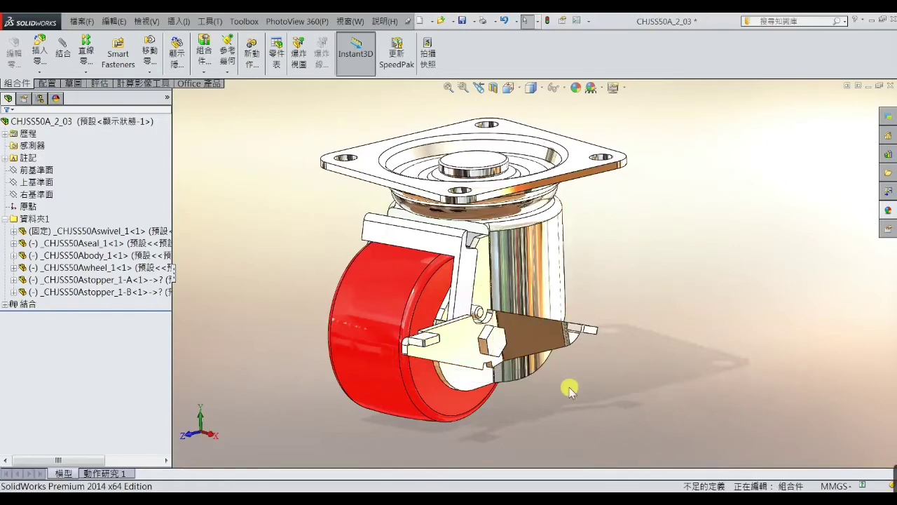
mouse_move(569, 386)
middle_down()
mouse_move(593, 379)
mouse_move(577, 397)
middle_up()
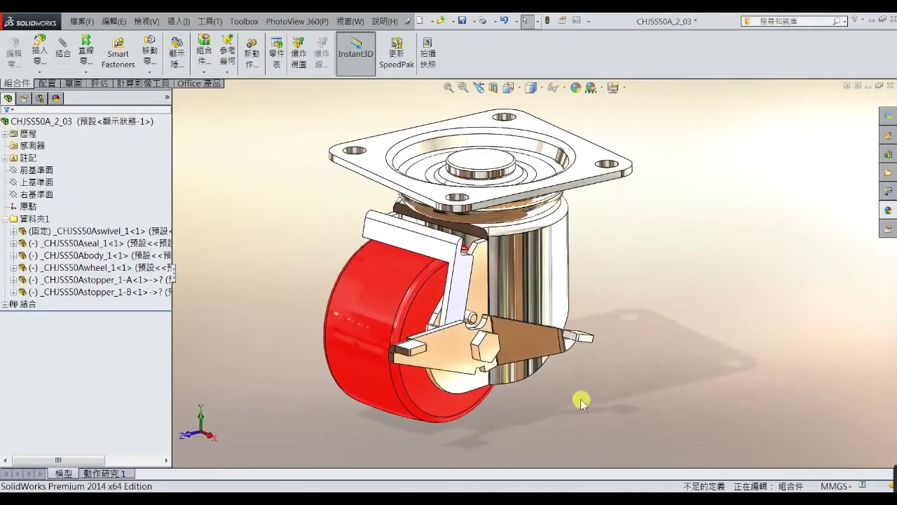
mouse_move(591, 403)
middle_down()
mouse_move(621, 374)
mouse_move(625, 381)
mouse_move(525, 375)
mouse_move(490, 394)
mouse_move(579, 391)
mouse_move(591, 416)
middle_up()
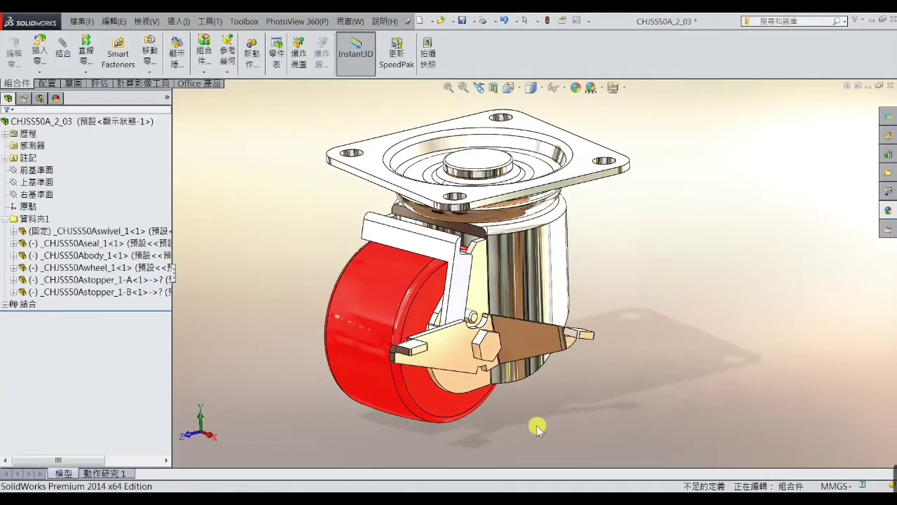
mouse_move(537, 427)
middle_down()
mouse_move(593, 408)
mouse_move(527, 412)
mouse_move(522, 422)
middle_up()
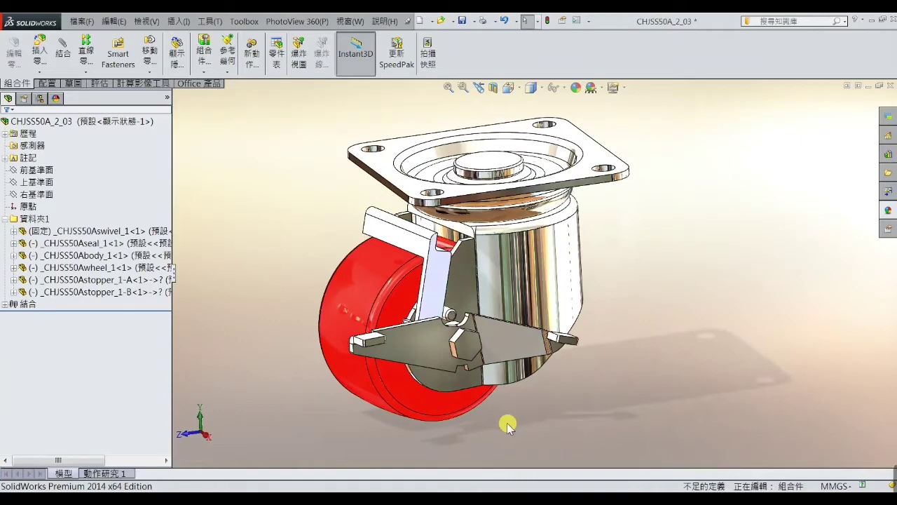
click(386, 500)
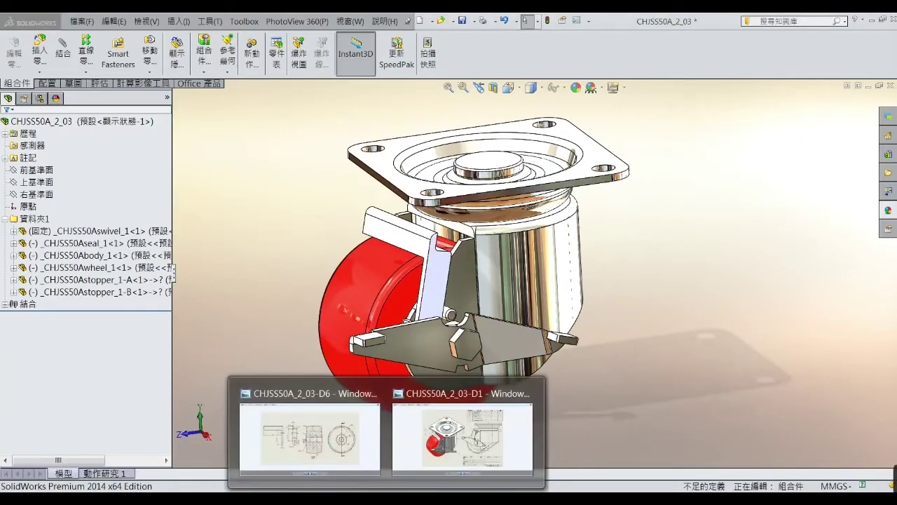
Review the CHJSS50A_2_03-D6 dimension drawing in Photo Viewer, then minimize it.
click(351, 452)
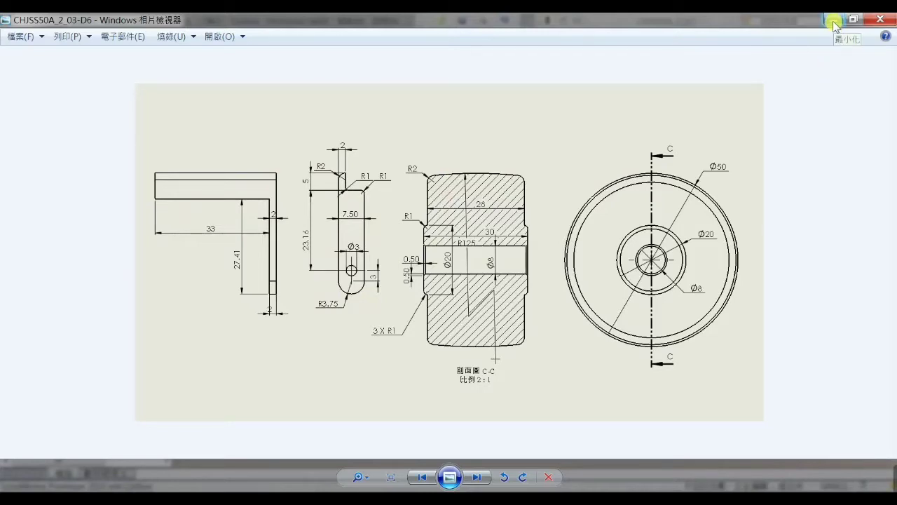
click(835, 23)
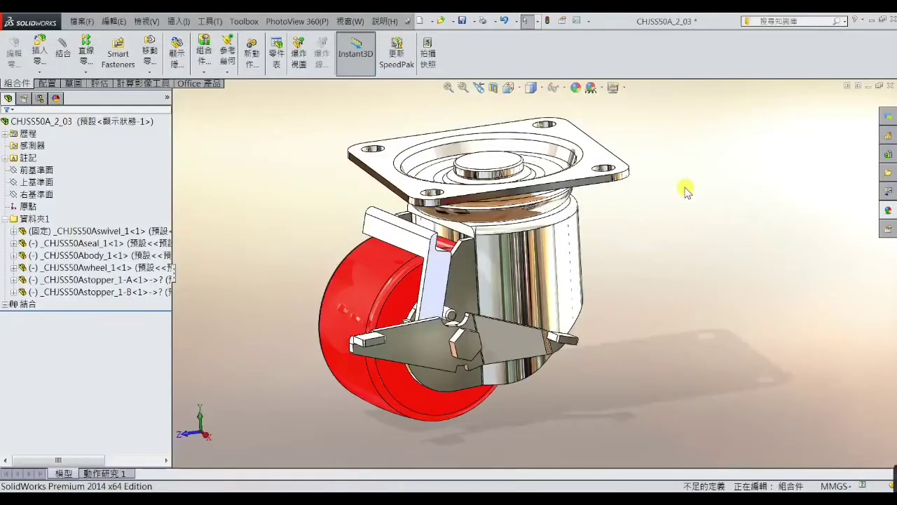
Minimize the caster assembly, create new part 零件7, and begin 草圖1 on the Front Plane.
click(869, 87)
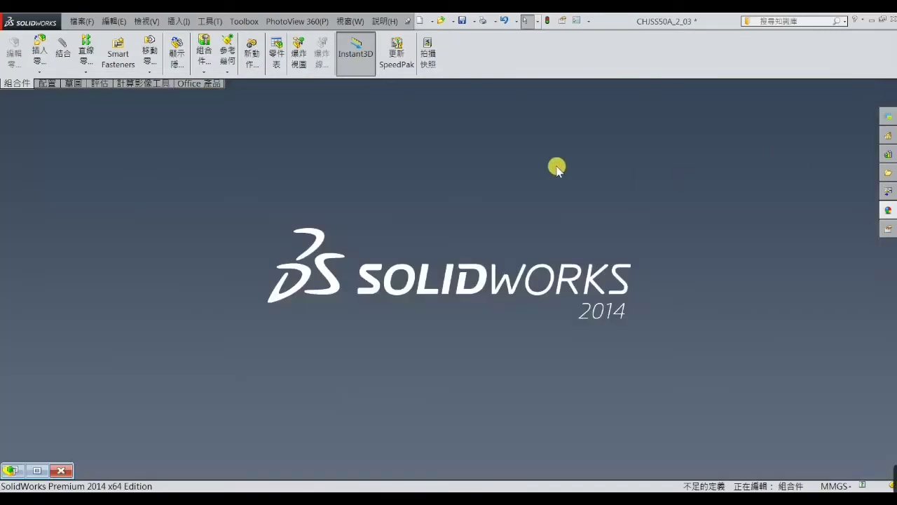
click(420, 21)
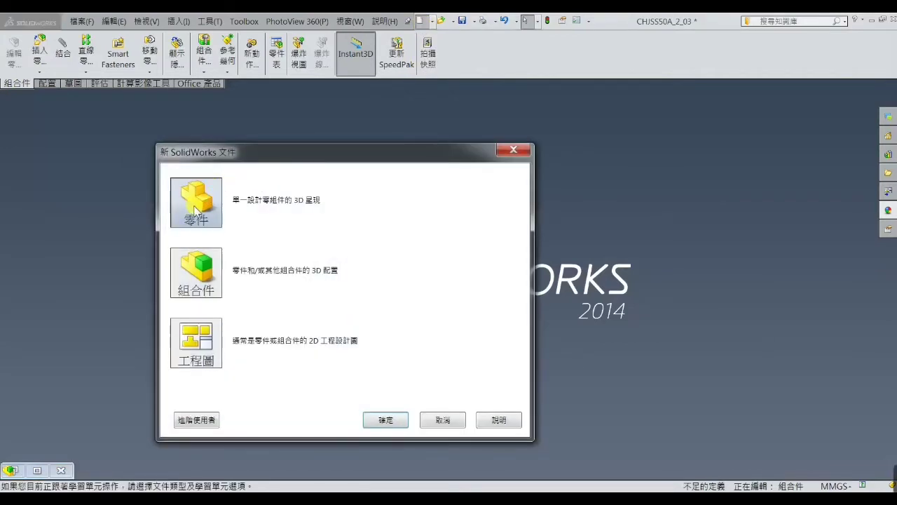
click(386, 419)
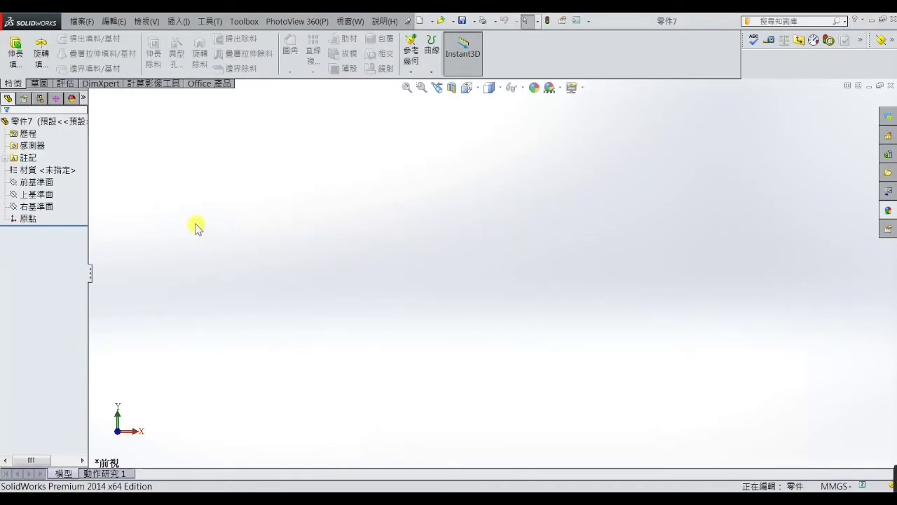
click(50, 184)
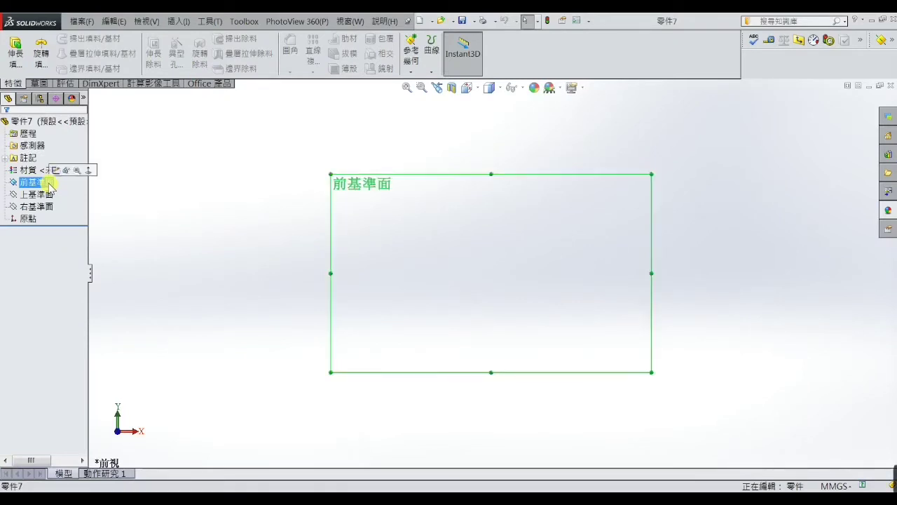
click(180, 214)
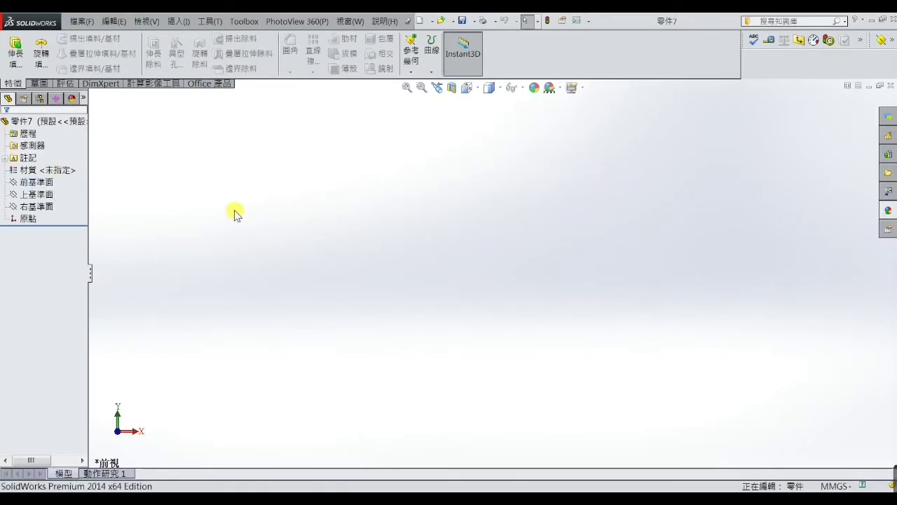
click(59, 183)
click(55, 171)
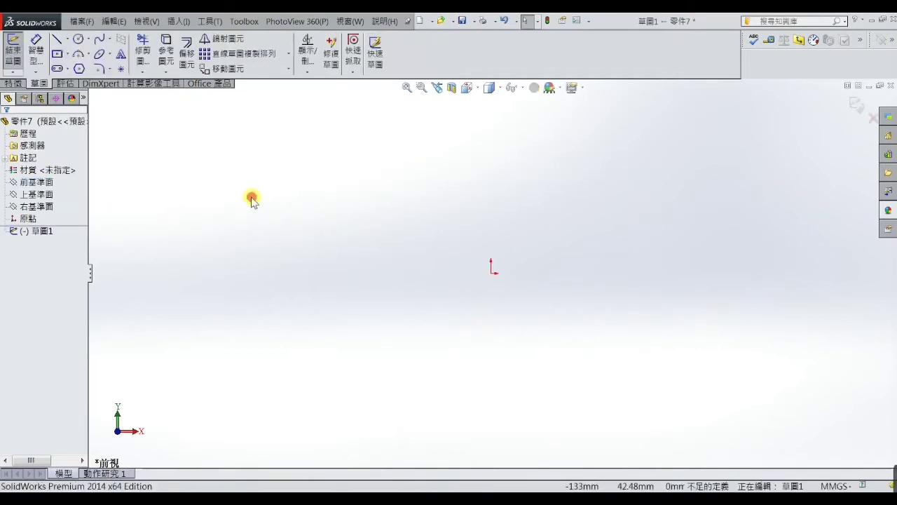
Draw a horizontal centerline ending at the origin and a vertical centerline rising from it.
click(57, 40)
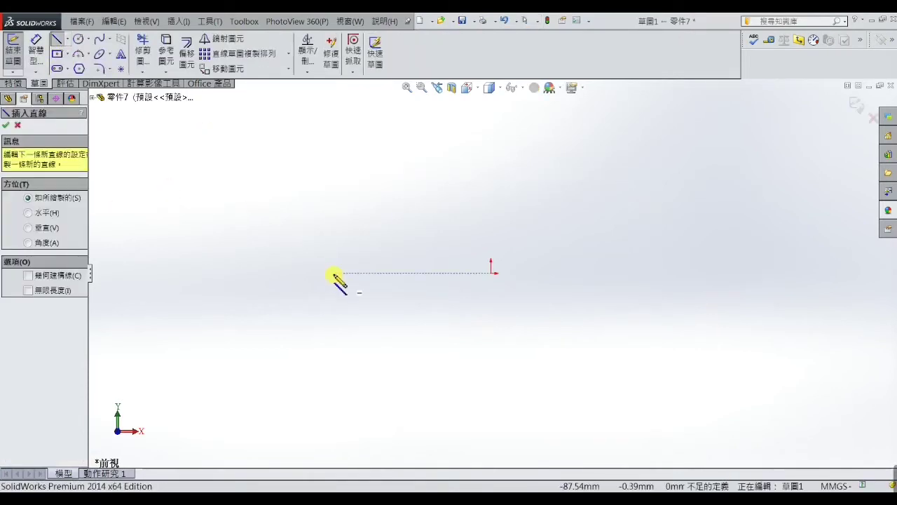
click(296, 273)
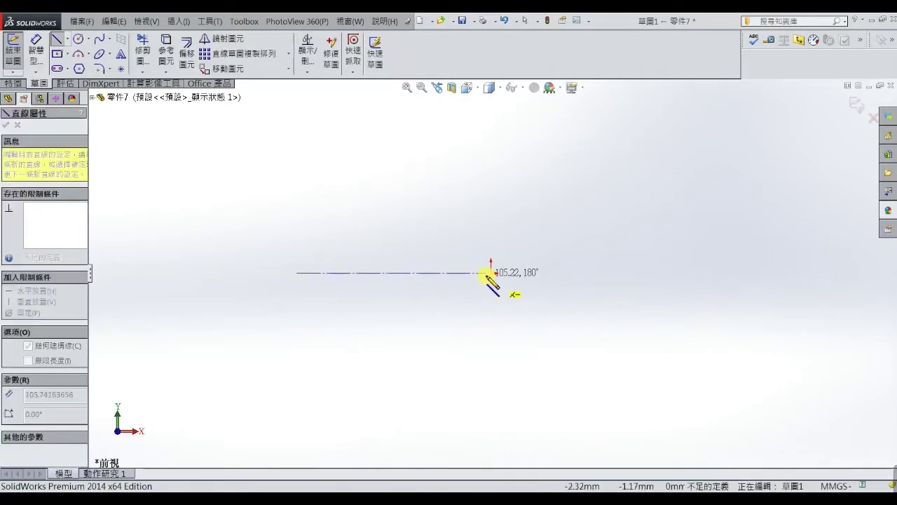
click(491, 272)
click(490, 120)
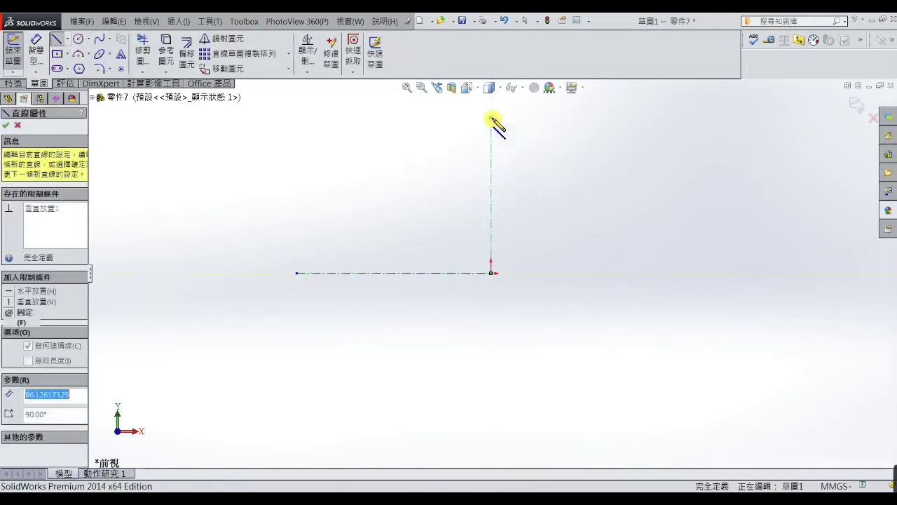
right_click(493, 119)
click(495, 109)
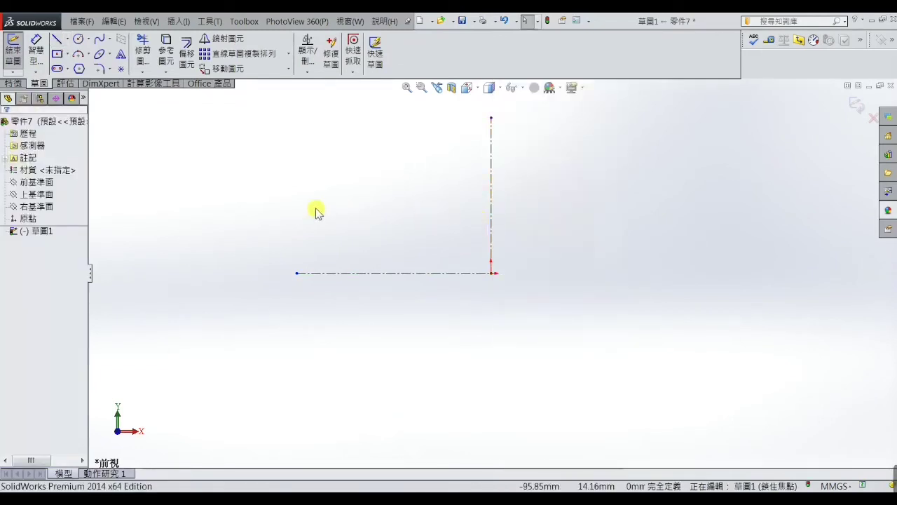
Add two center rectangles on the vertical centerline, one wide and one tall.
click(58, 55)
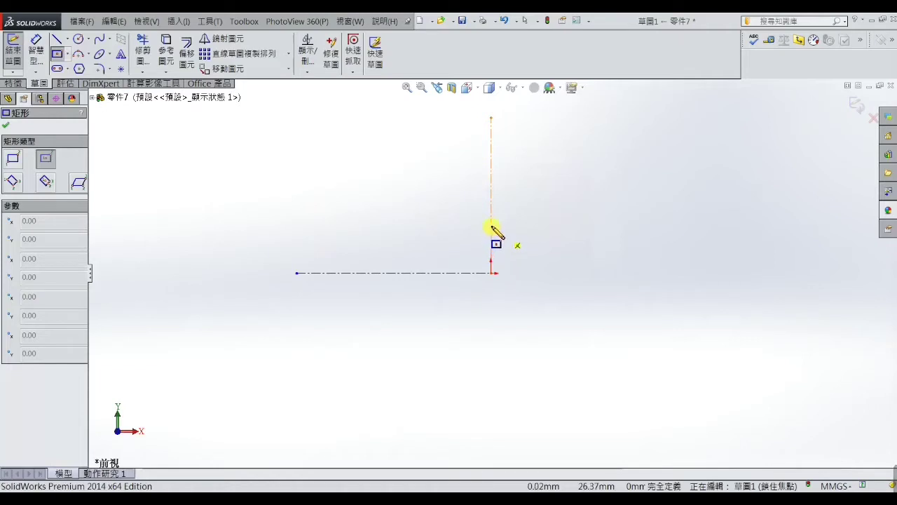
click(491, 226)
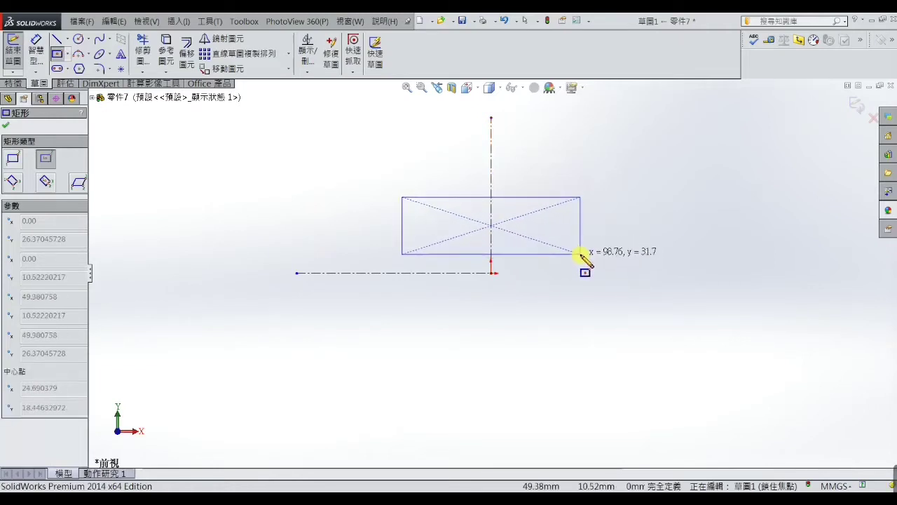
click(580, 253)
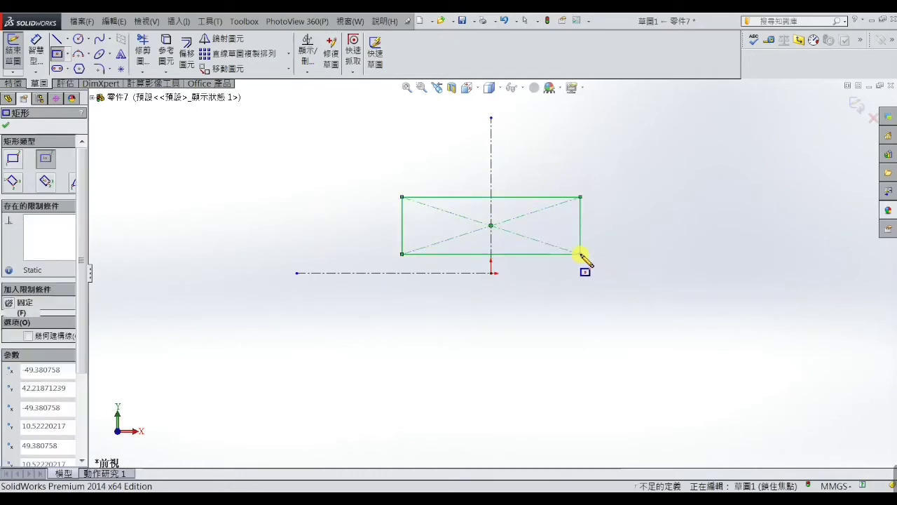
click(491, 173)
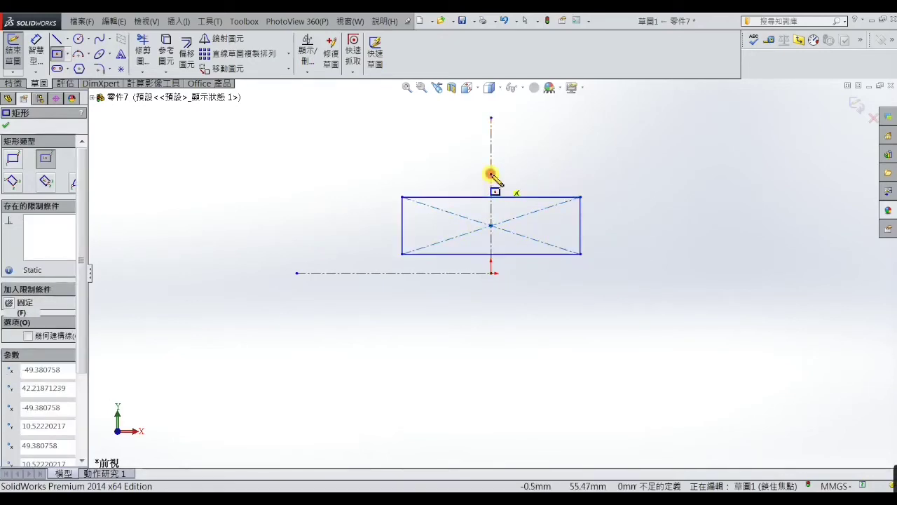
click(556, 252)
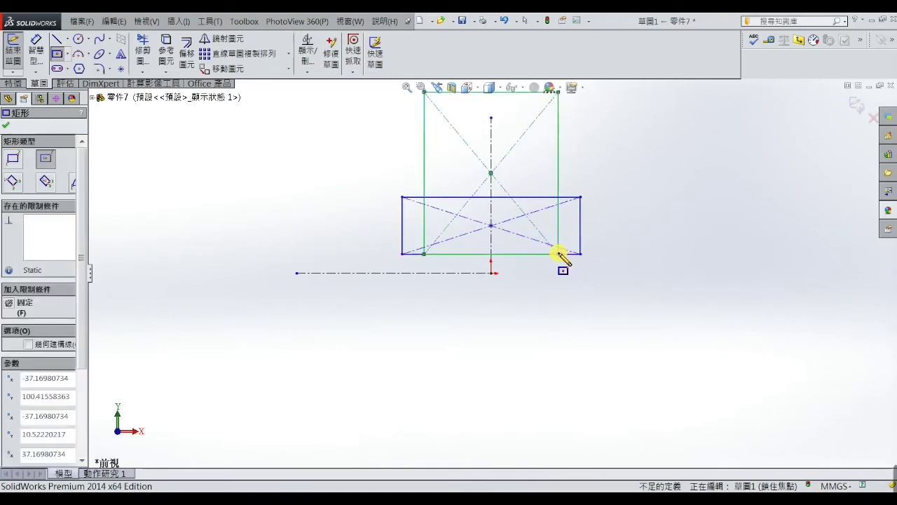
right_click(558, 251)
click(581, 129)
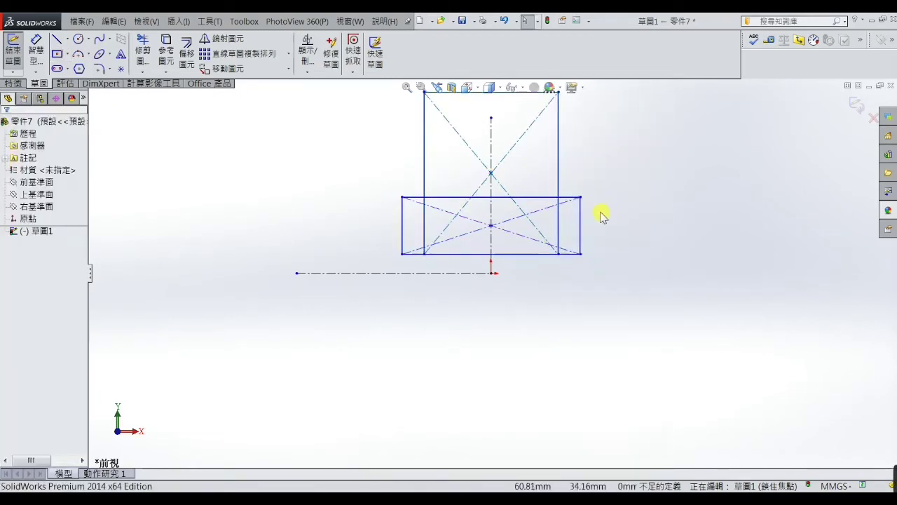
click(35, 49)
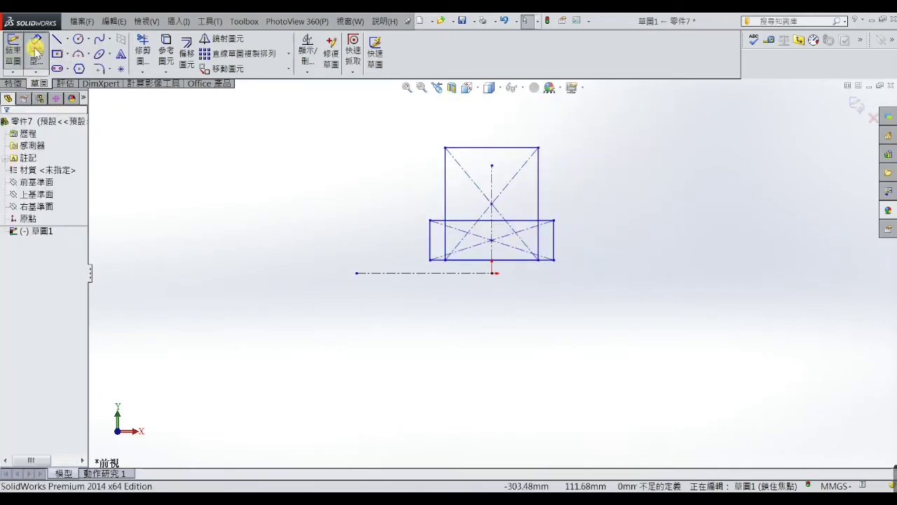
Dimension the wide rectangle's width to 30 mm and the tall rectangle's width to 28 mm.
click(431, 247)
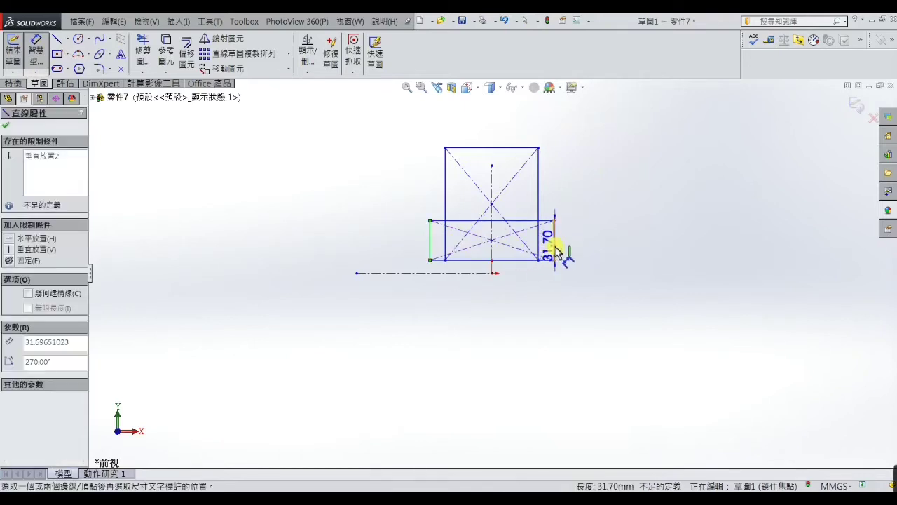
click(553, 249)
click(525, 298)
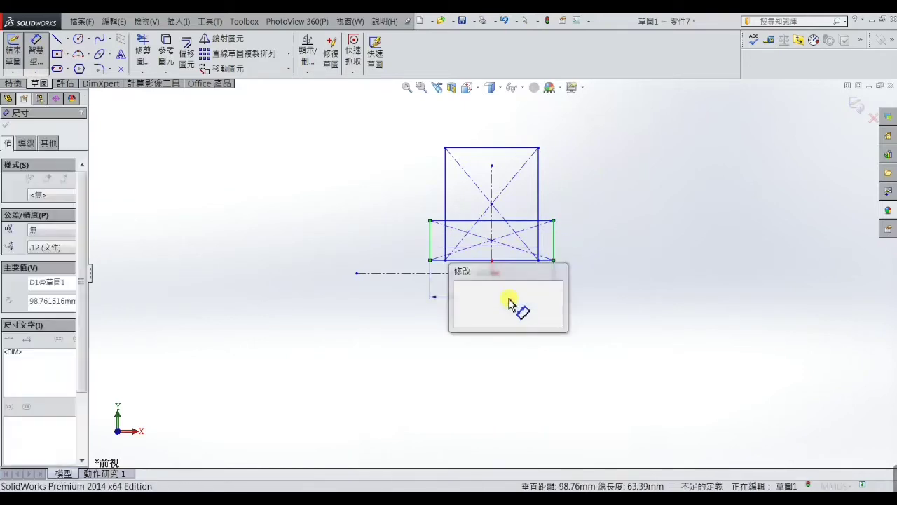
text(3)
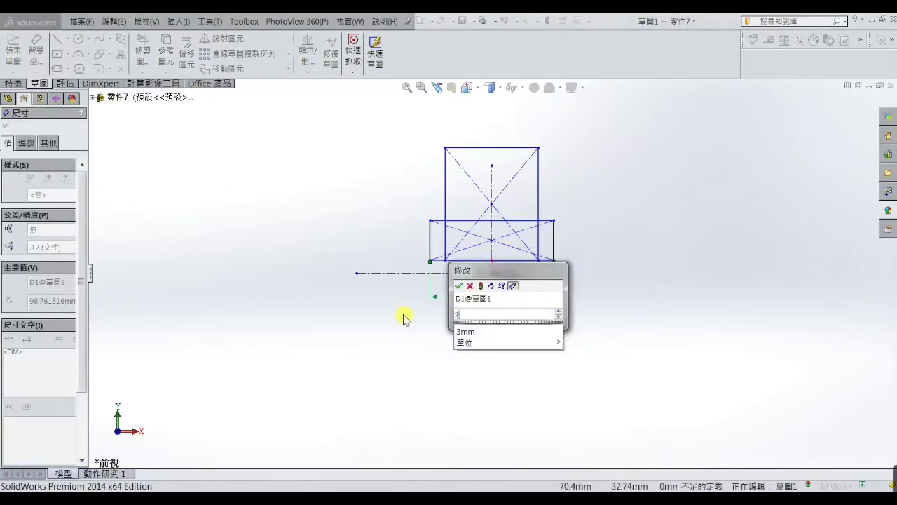
text(0)
key(Return)
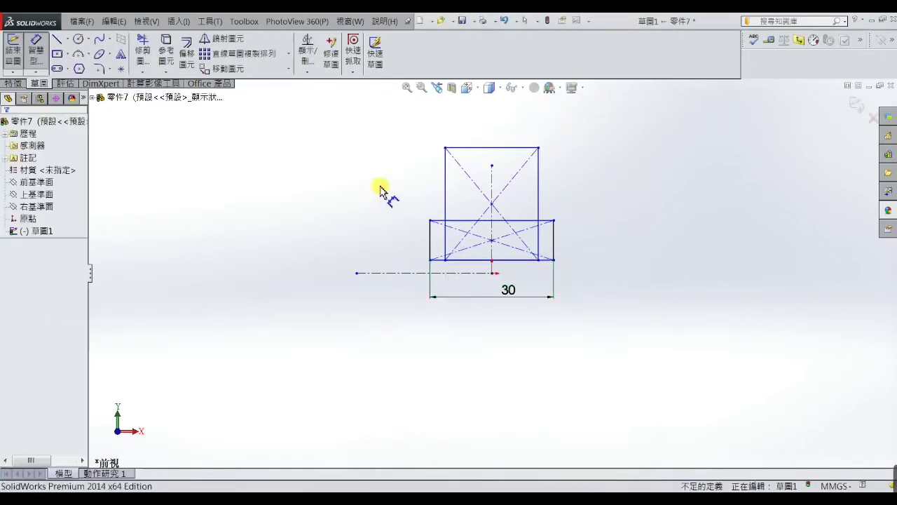
click(446, 200)
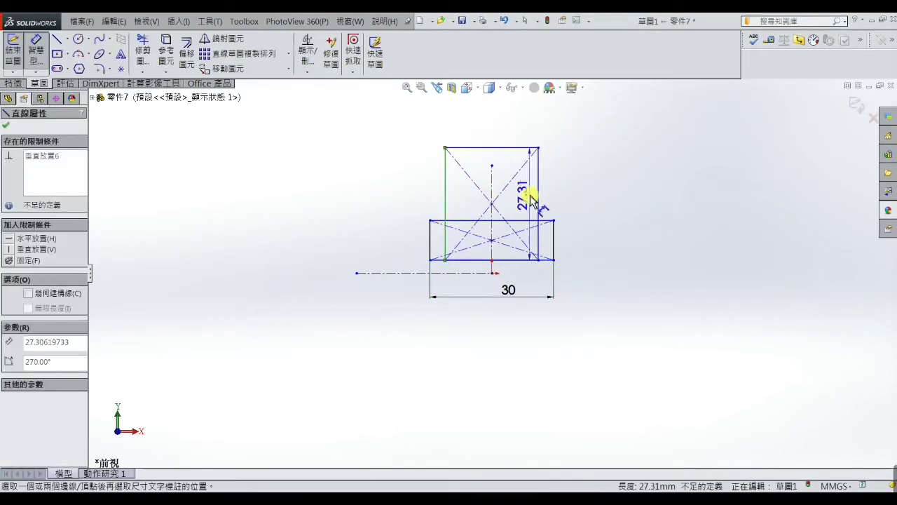
click(534, 199)
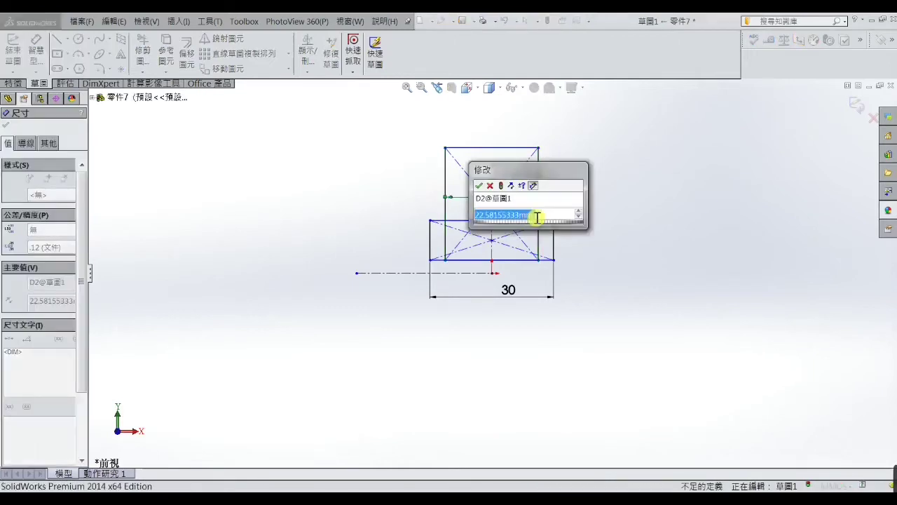
text(2)
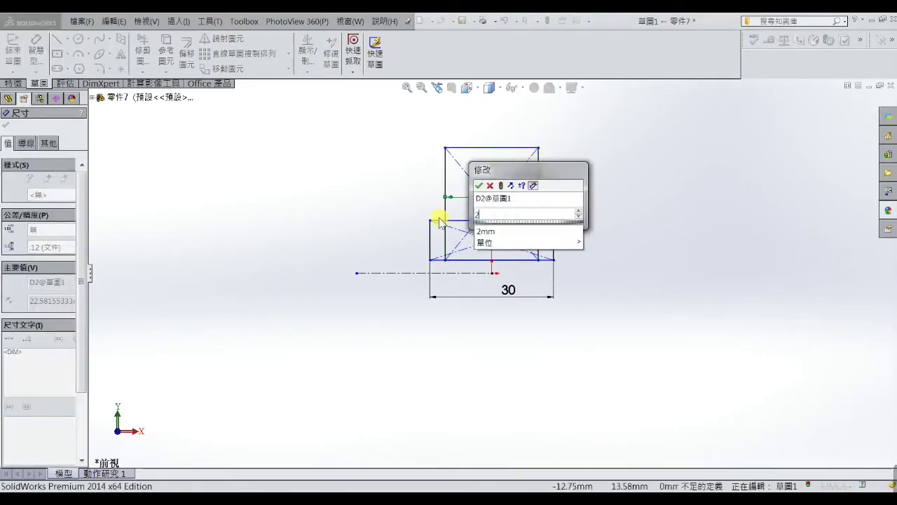
text(8)
key(Return)
click(353, 181)
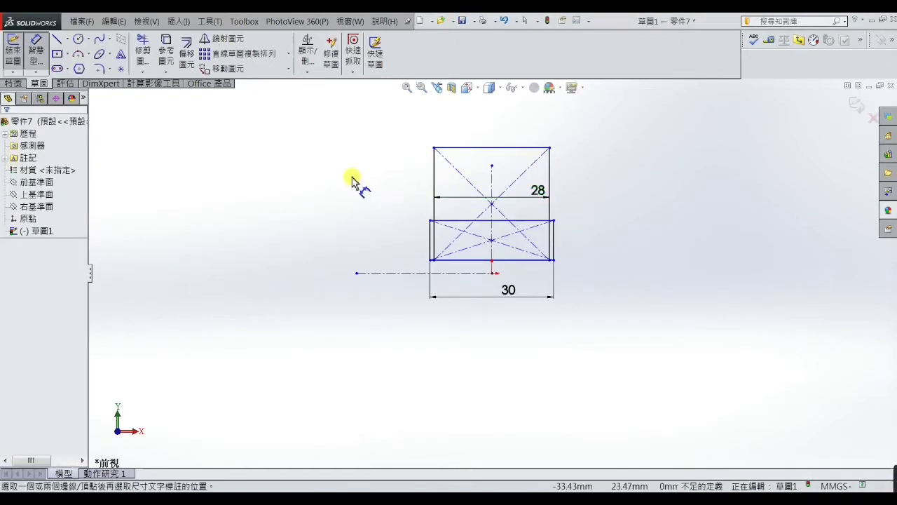
scroll(524, 165, down, 2)
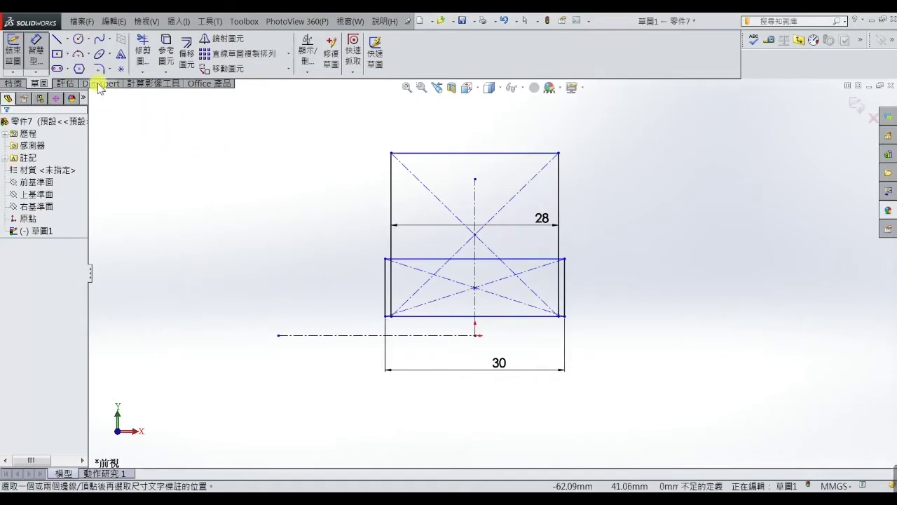
Draw a three-point arc across the top of the tall rectangle.
click(88, 54)
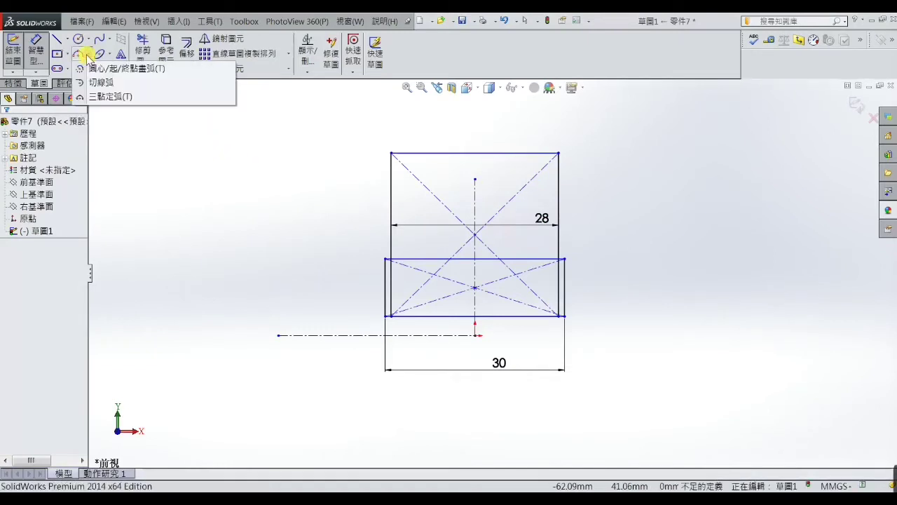
click(82, 99)
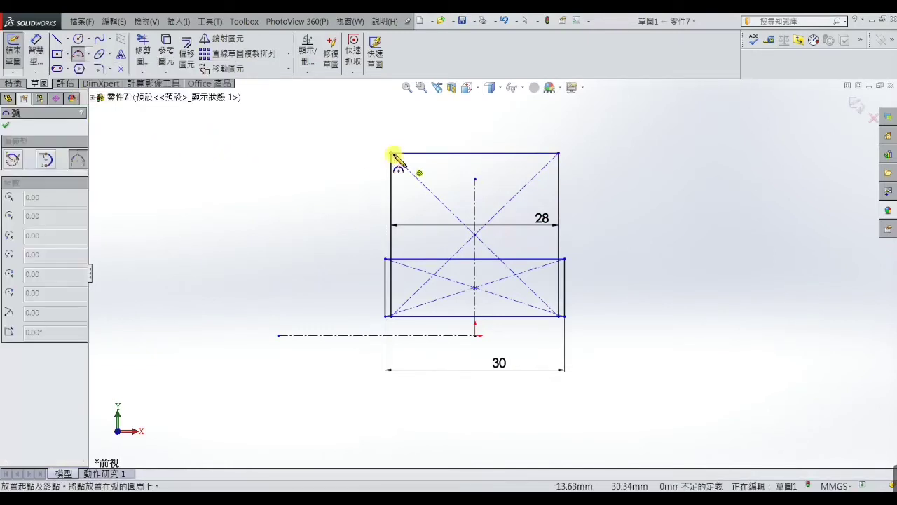
click(558, 152)
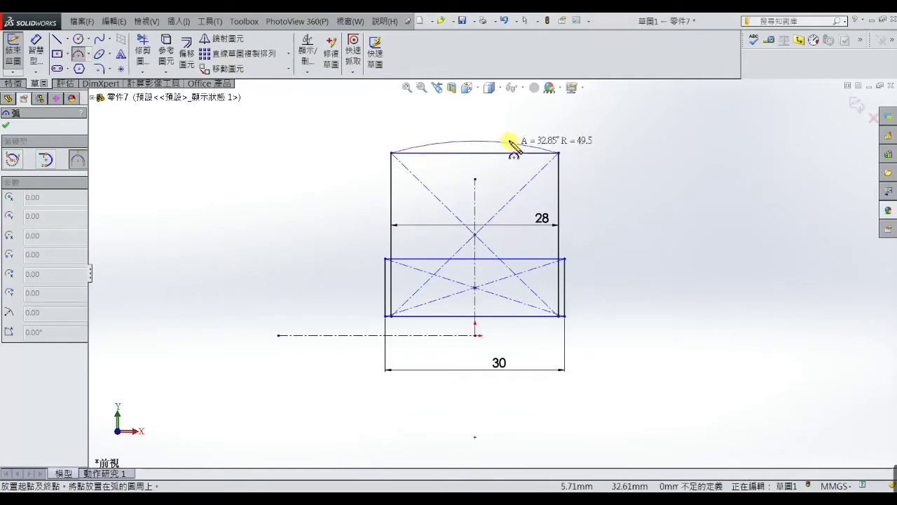
click(487, 145)
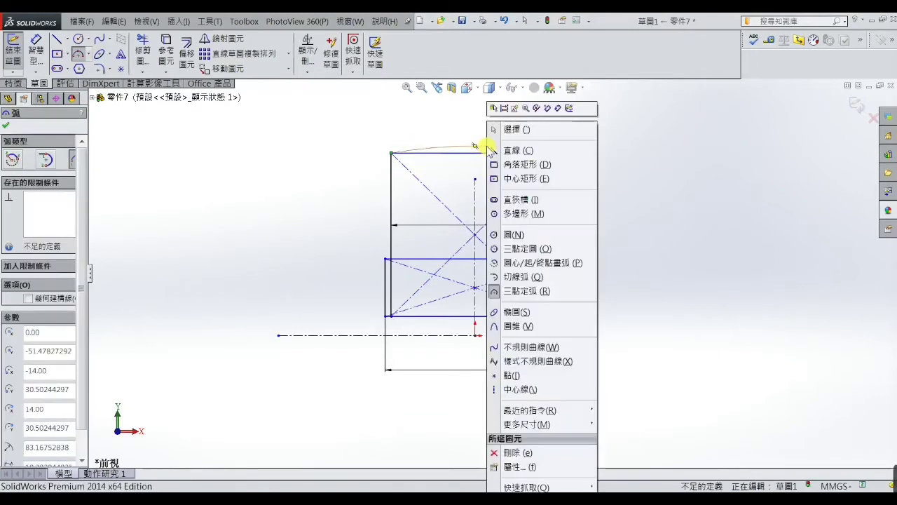
right_click(491, 125)
click(495, 129)
Dimension the top arc's radius to 125 mm.
click(35, 50)
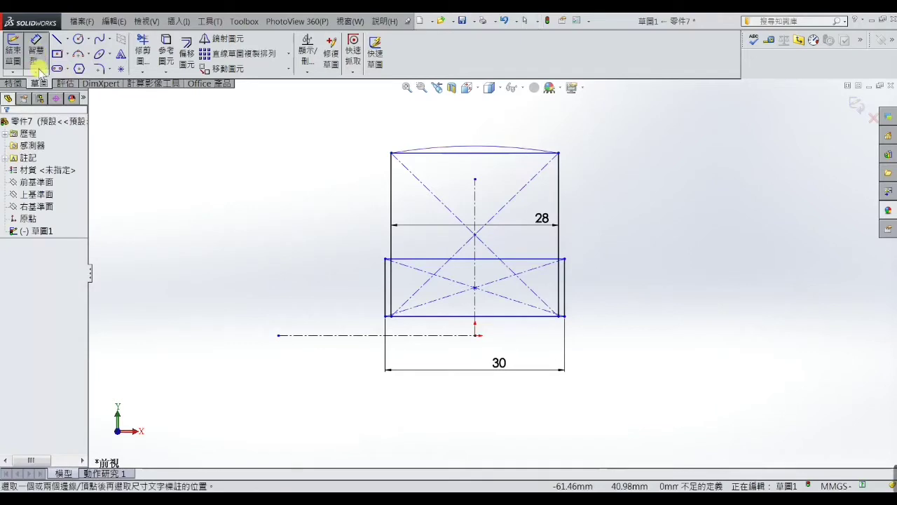
click(459, 149)
click(463, 173)
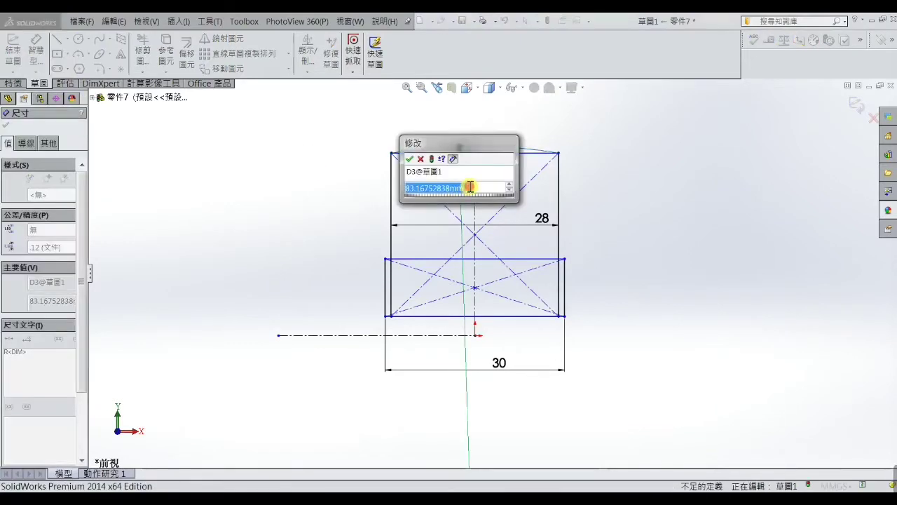
text(125)
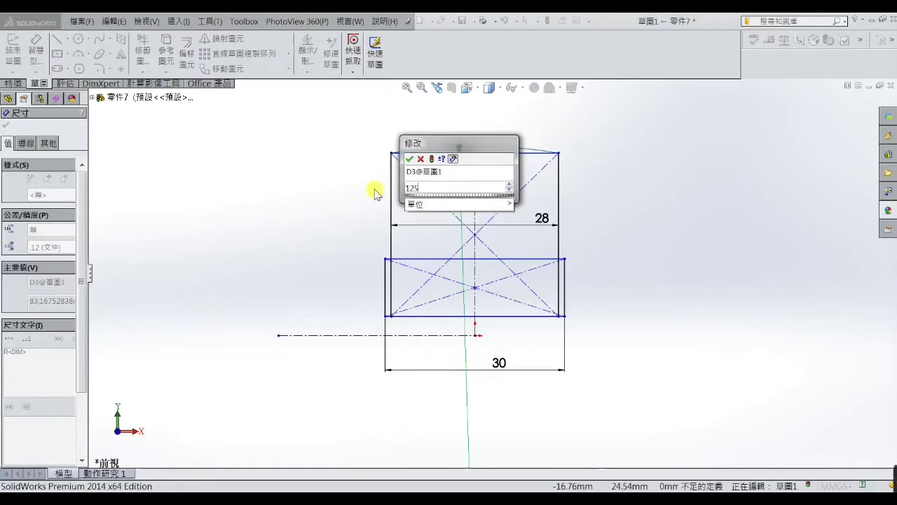
key(Return)
click(318, 146)
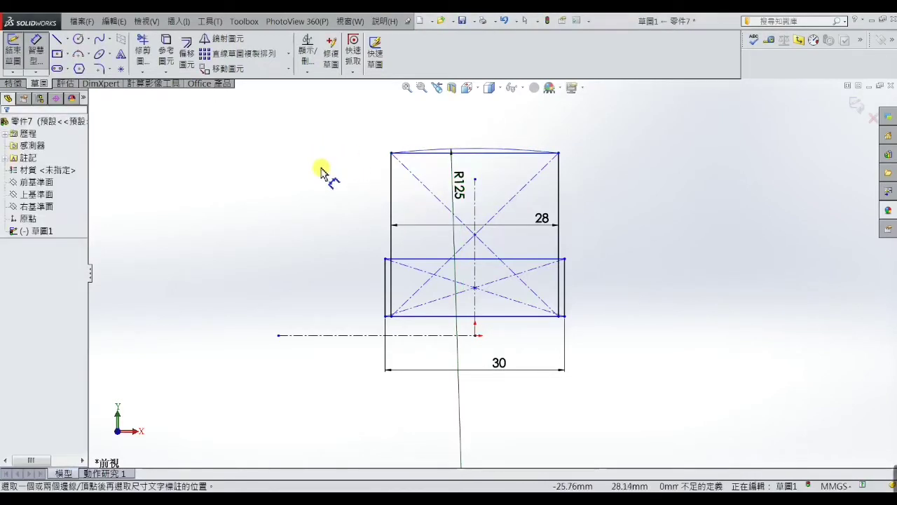
Dimension the wide rectangle's bottom edge at 8 mm and its top edge 20 mm from the centerline.
click(423, 320)
click(422, 339)
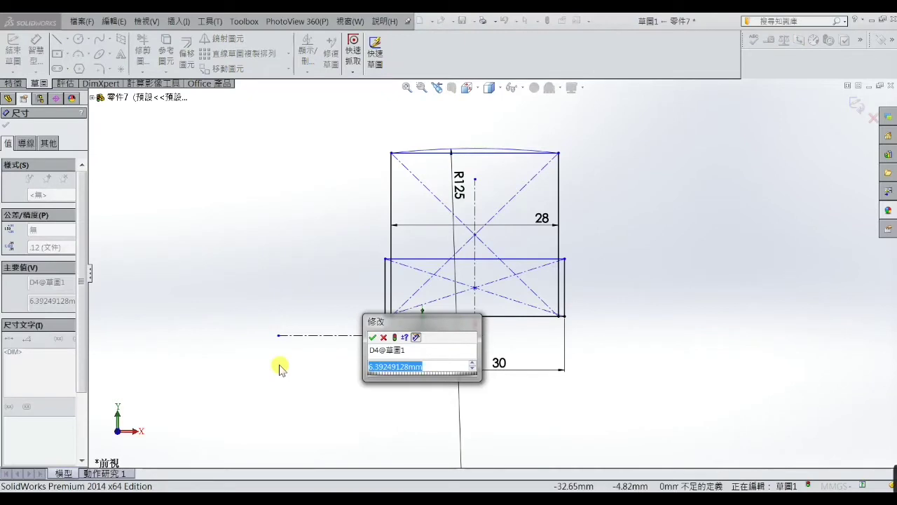
text(8)
key(Return)
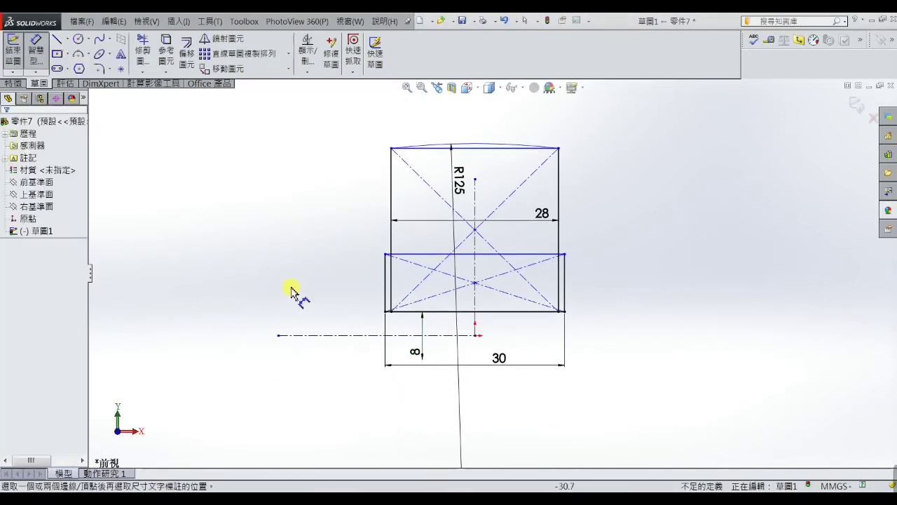
click(411, 255)
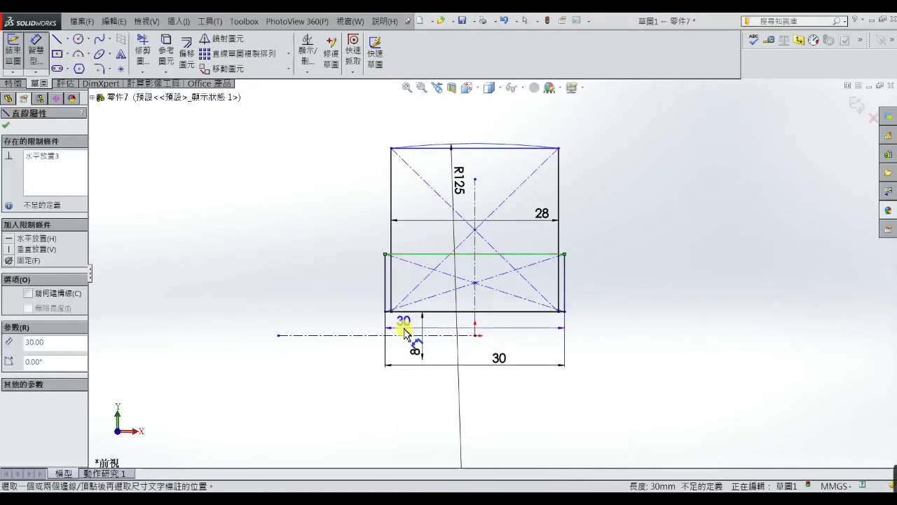
click(405, 335)
click(371, 365)
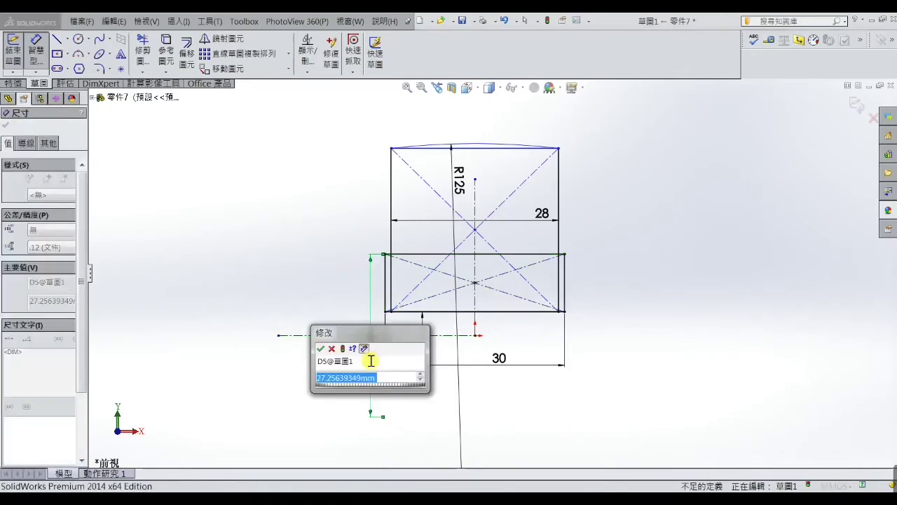
text(2)
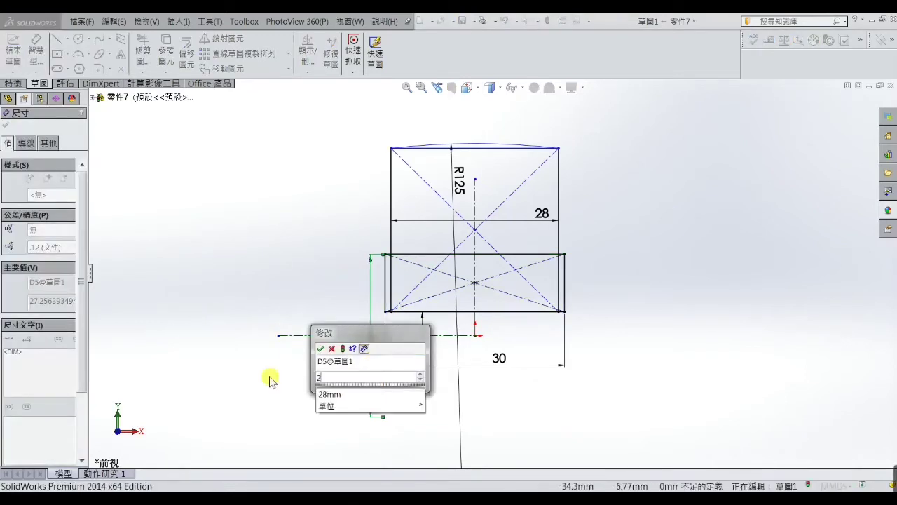
text(0)
key(Return)
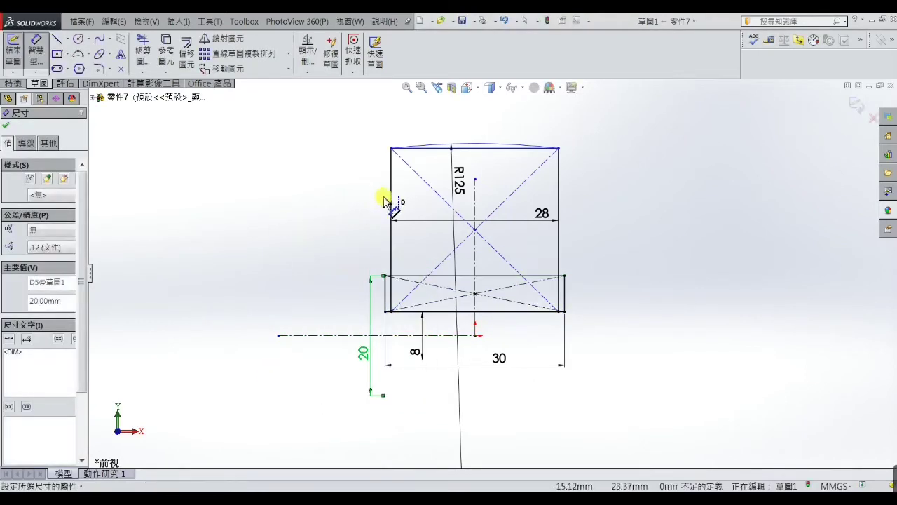
click(456, 175)
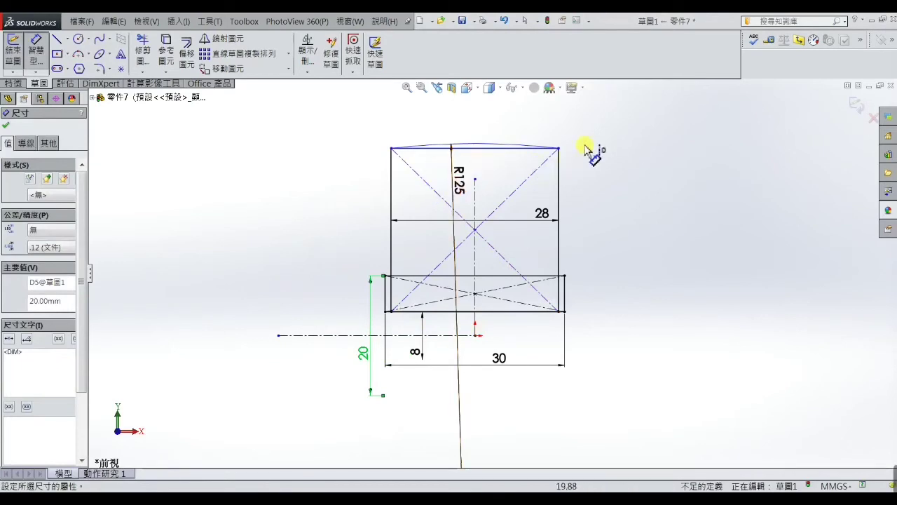
right_click(597, 127)
click(620, 137)
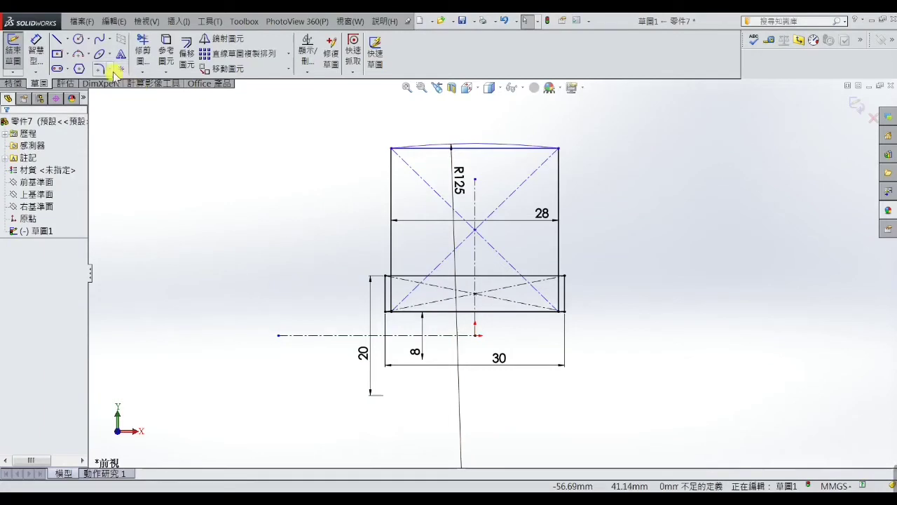
Place a sketch point on the top arc and dimension it 50 mm above the horizontal centerline.
drag(476, 183, 474, 145)
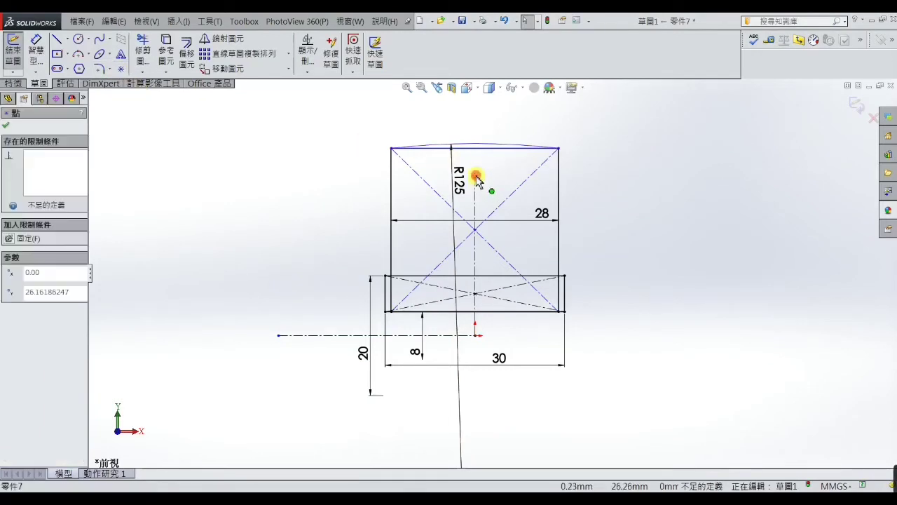
click(449, 134)
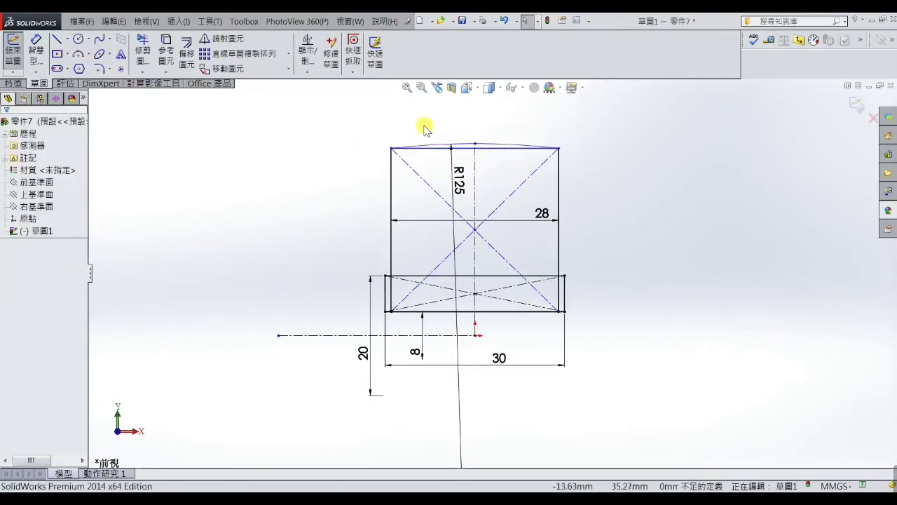
click(36, 48)
click(473, 143)
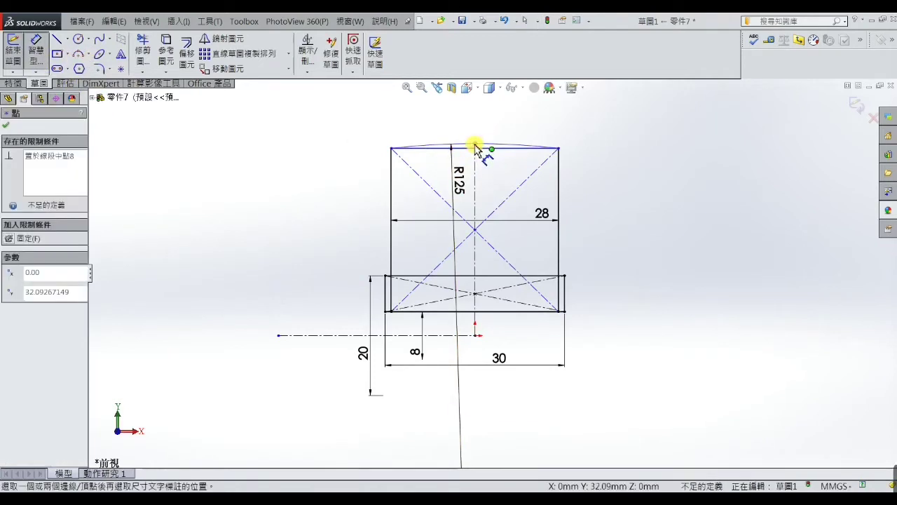
click(469, 336)
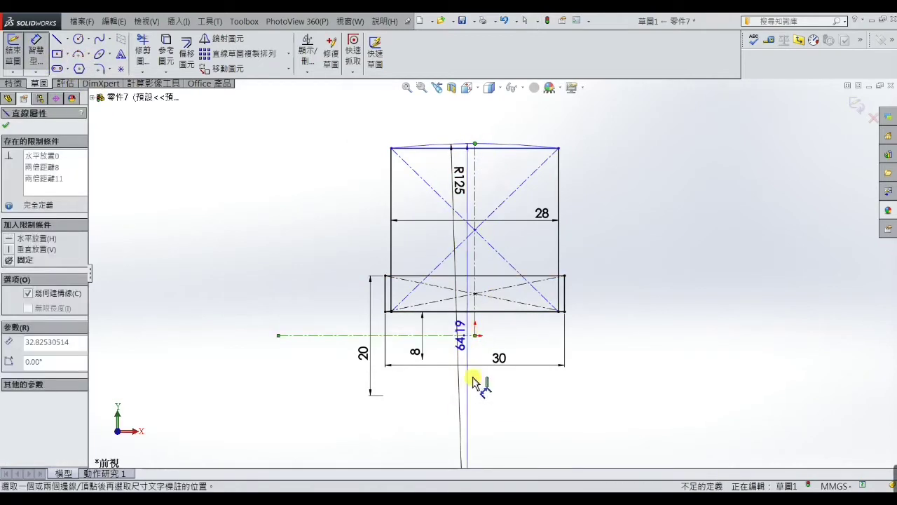
click(467, 382)
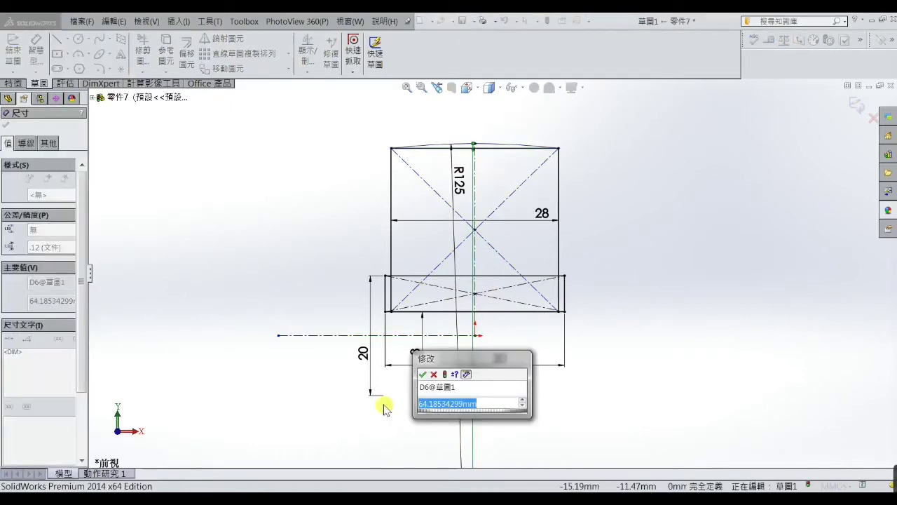
text(50)
key(Return)
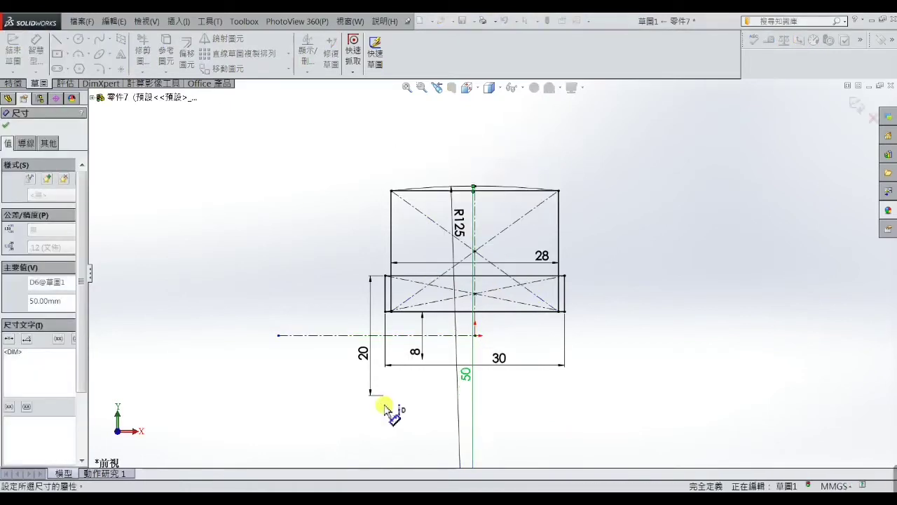
click(317, 259)
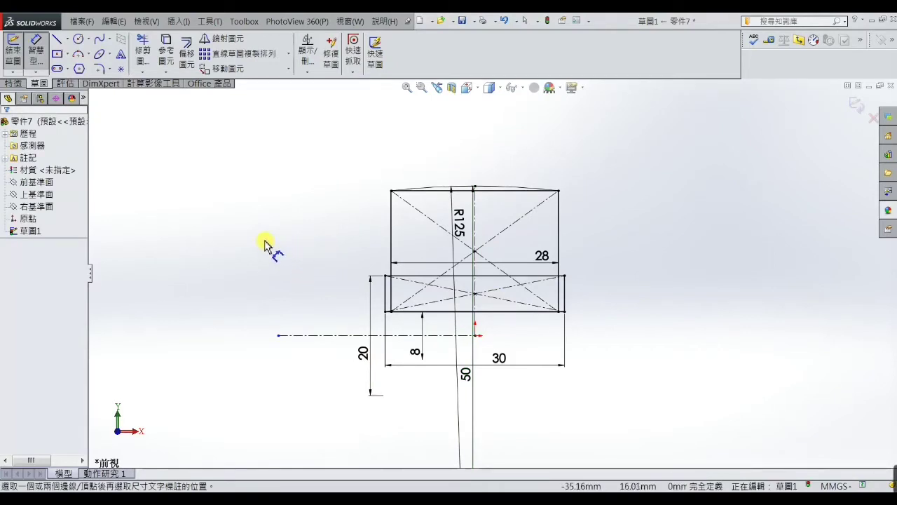
Trim away the short line segment beneath the arc.
click(143, 49)
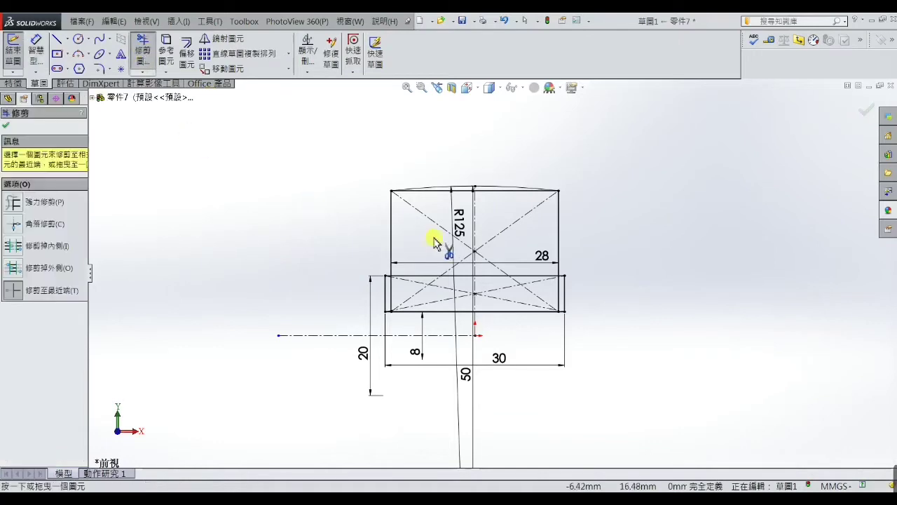
scroll(435, 231, down, 2)
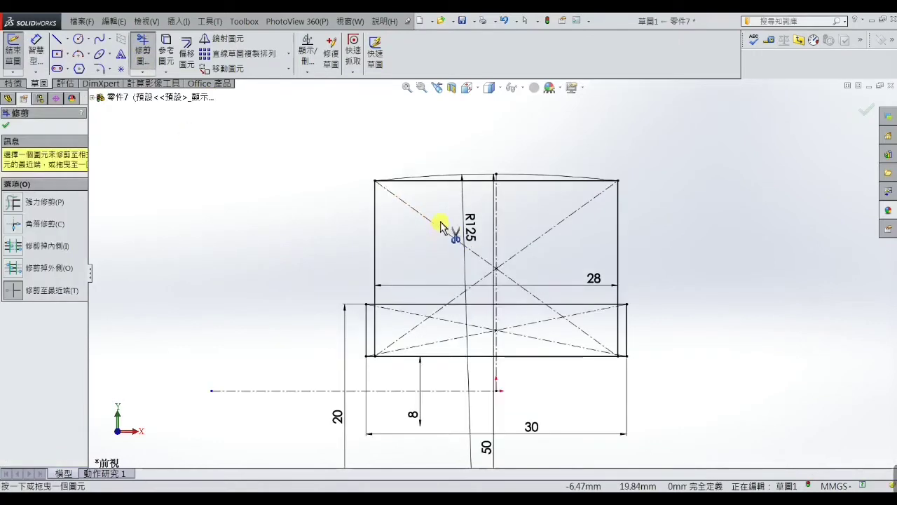
click(525, 184)
right_click(250, 201)
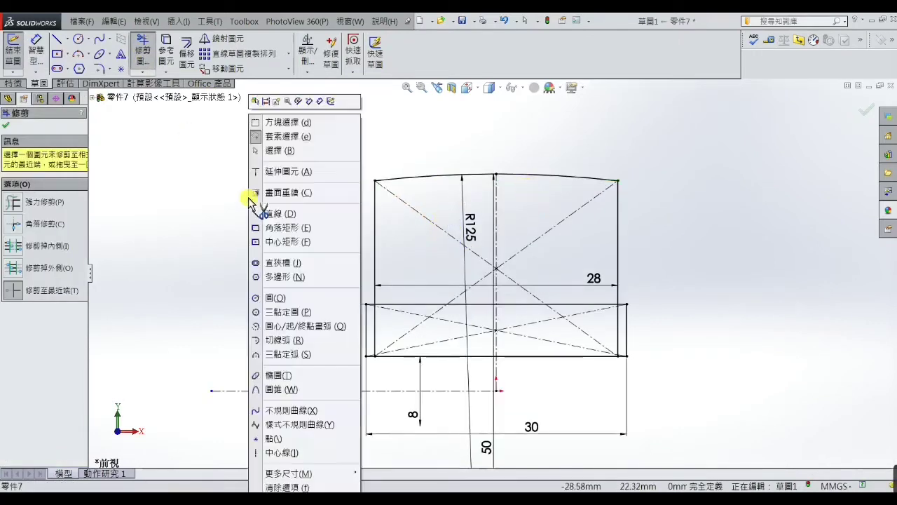
click(280, 150)
scroll(386, 294, down, 3)
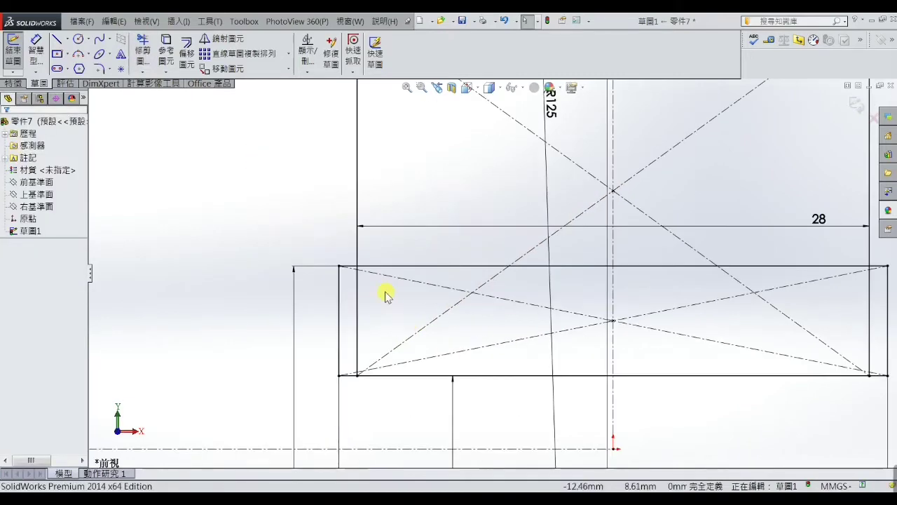
scroll(386, 294, down, 2)
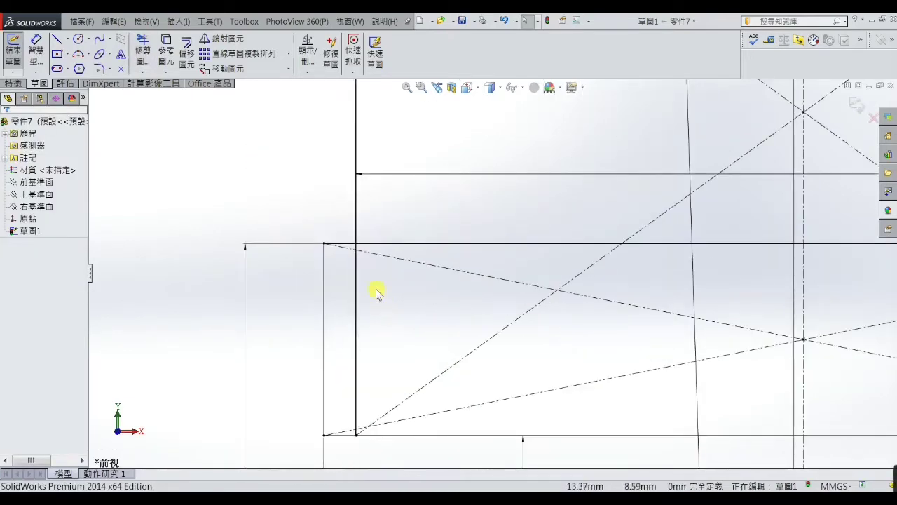
Round the wide rectangle's top-left and top-right corners with 1 mm sketch fillets.
click(101, 69)
click(5, 294)
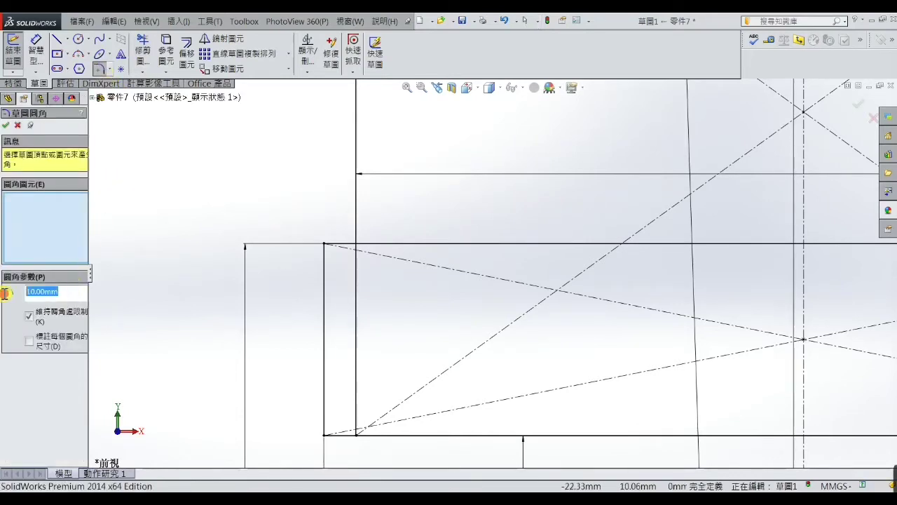
text(1)
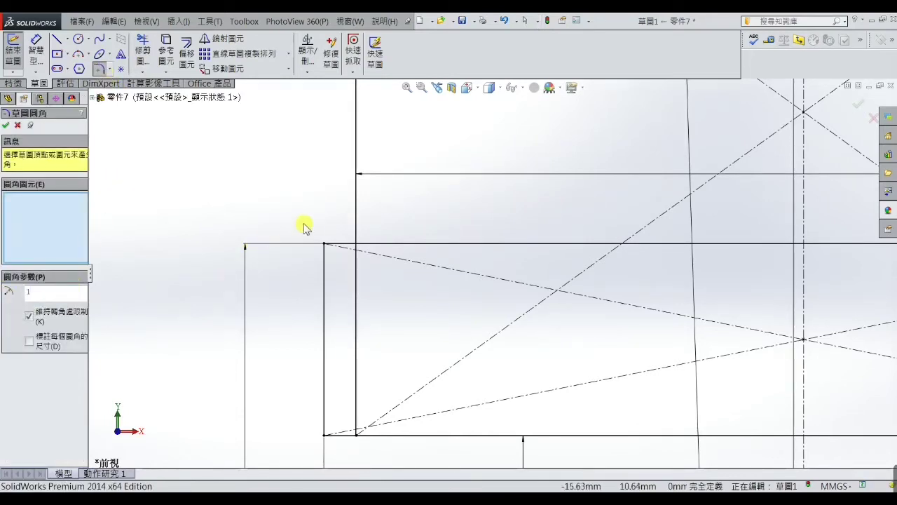
click(323, 242)
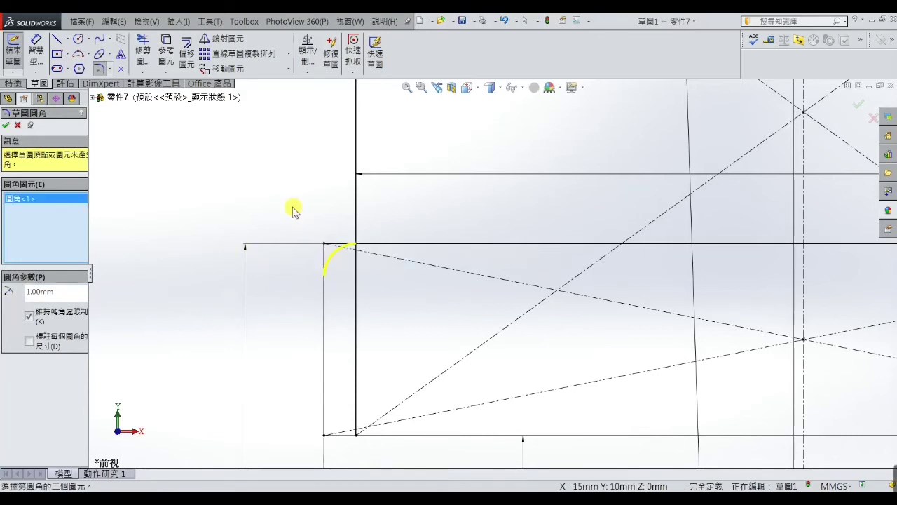
key(z)
key(z)
key(z)
key(z)
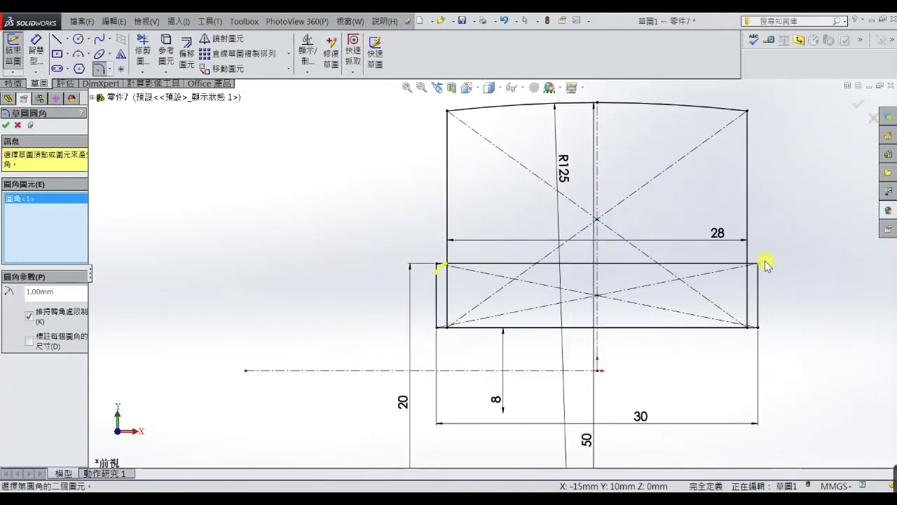
click(758, 265)
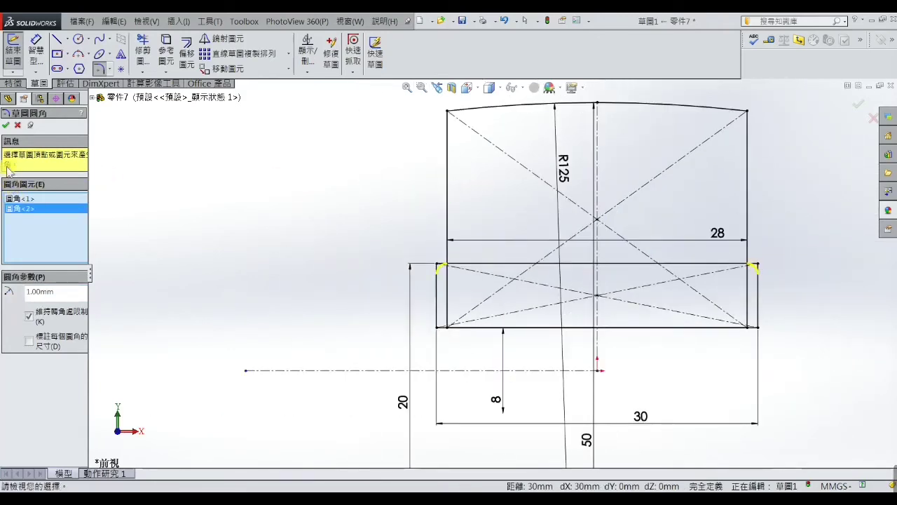
click(5, 125)
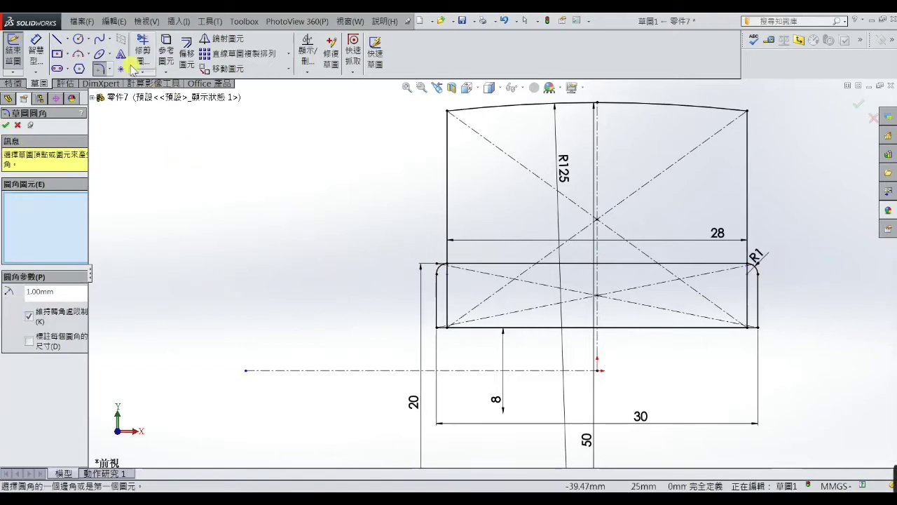
Preview 2 mm sketch fillets on both arc-topped corners of the tall outline, accepting each warning.
click(100, 70)
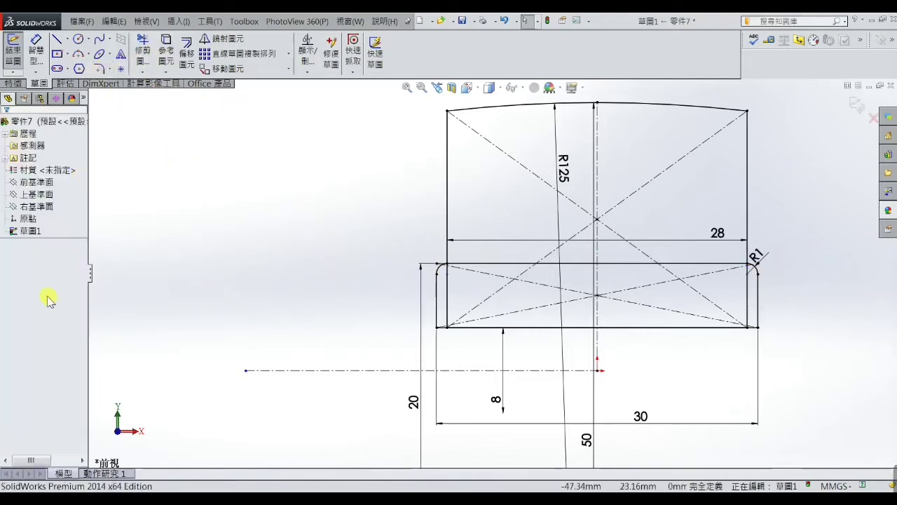
click(101, 69)
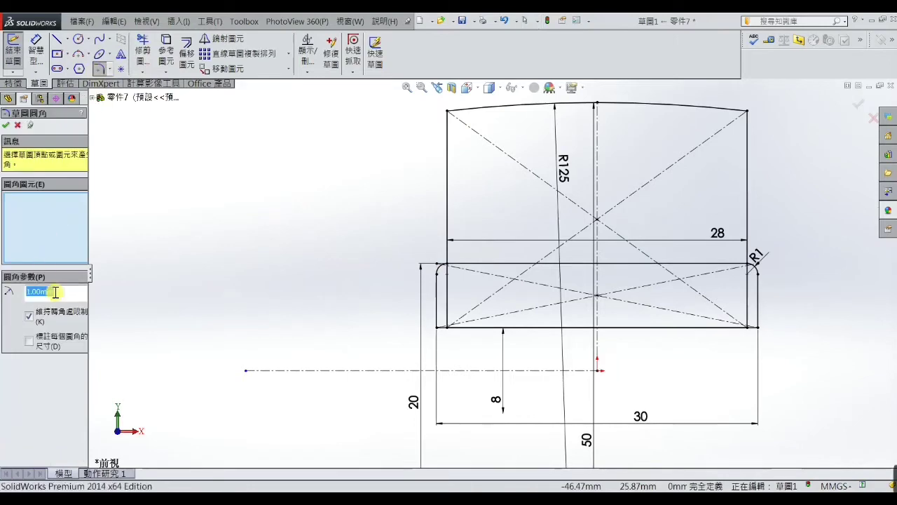
text(2)
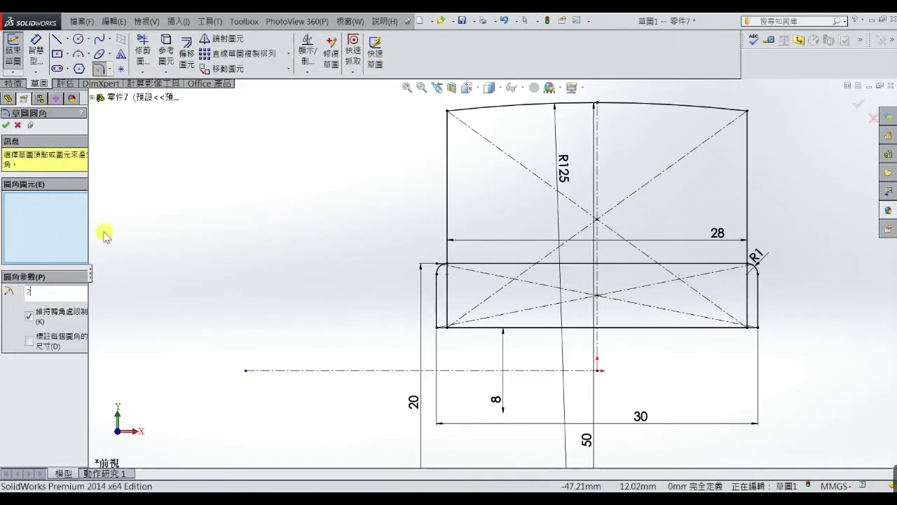
click(446, 112)
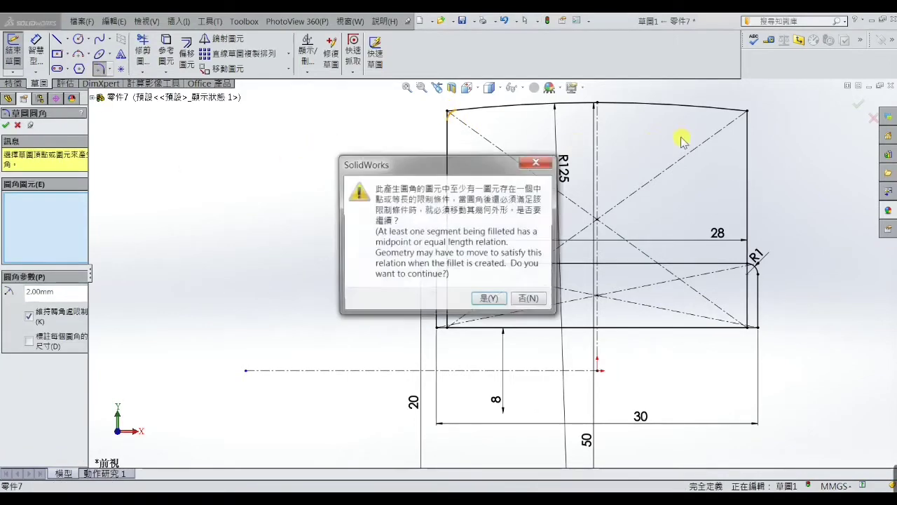
click(490, 300)
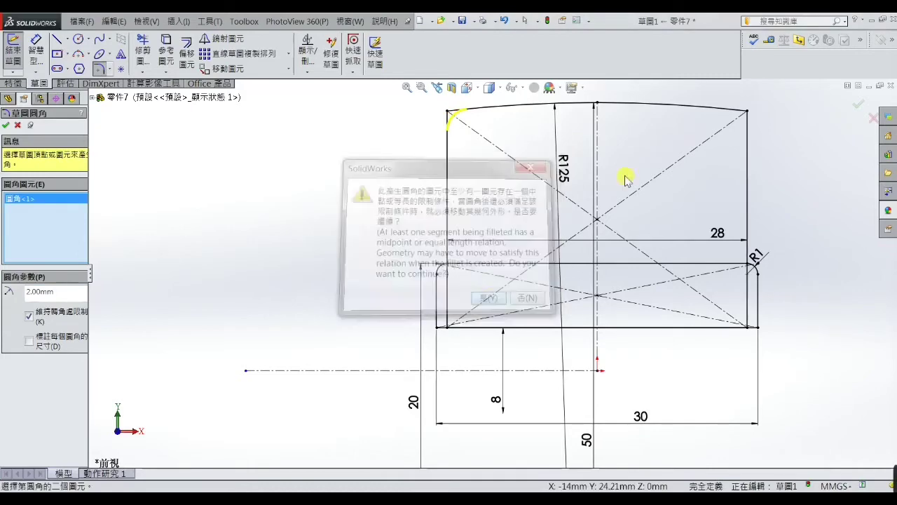
click(748, 113)
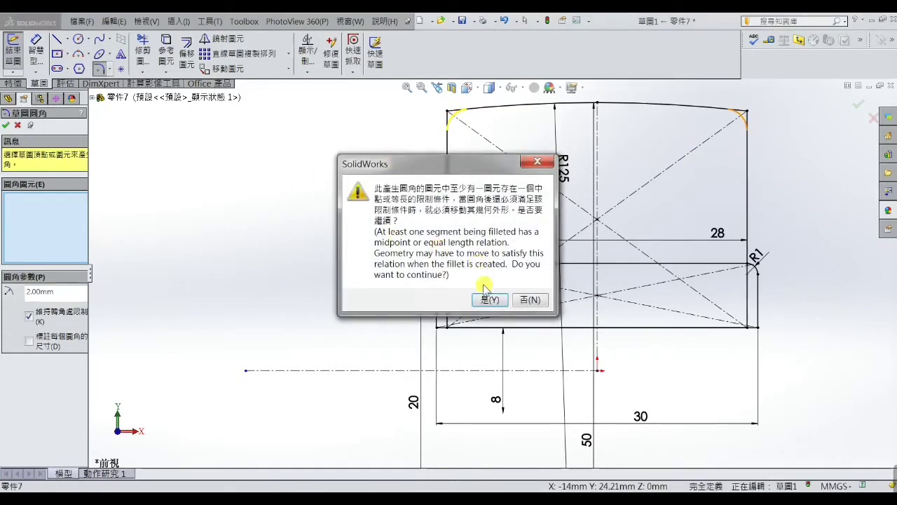
click(490, 300)
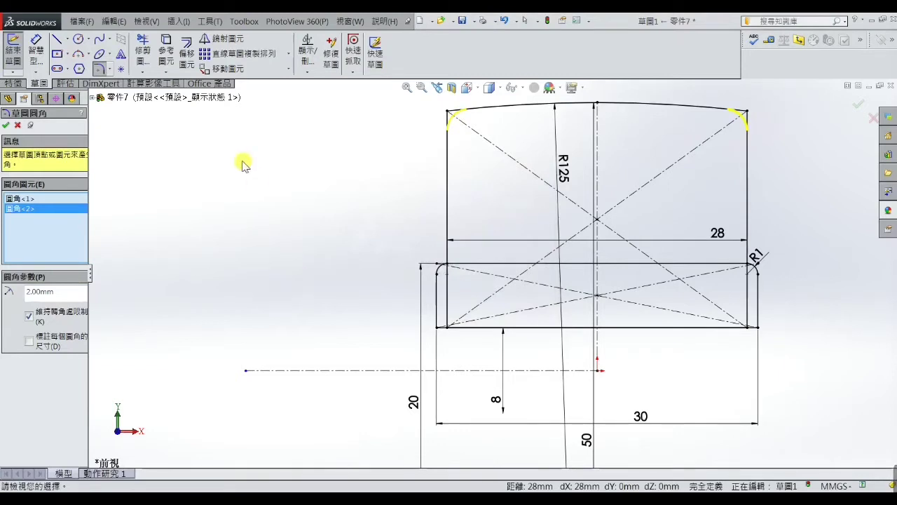
click(109, 68)
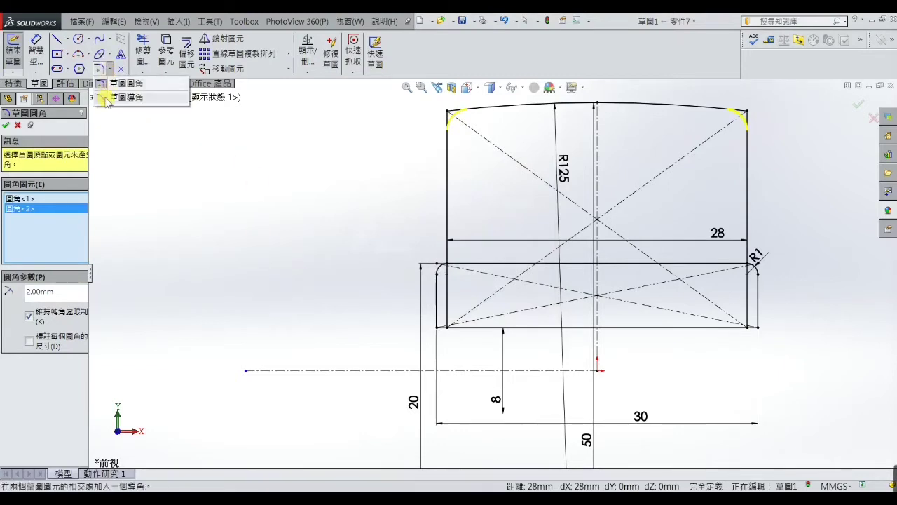
Add 0.5 mm equal-distance sketch chamfers to the lower rectangle's bottom-left and bottom-right corners.
click(106, 98)
text(0.5)
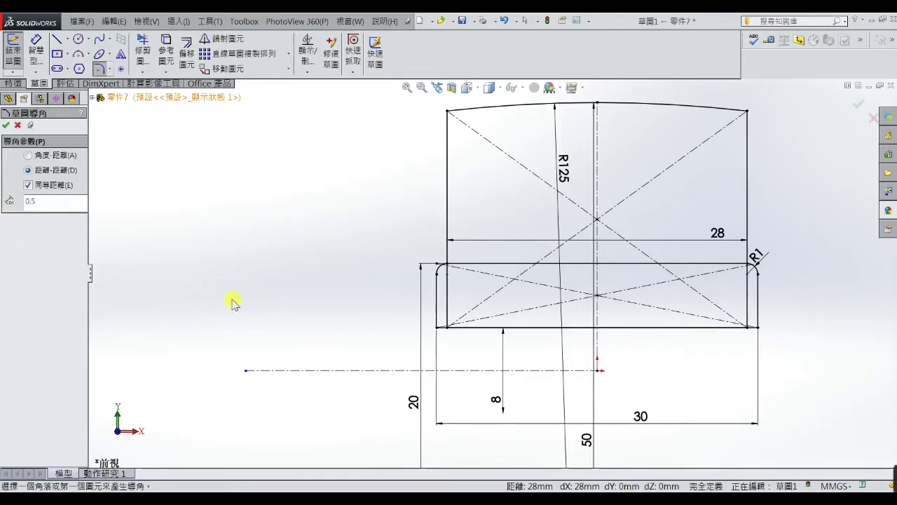
click(437, 327)
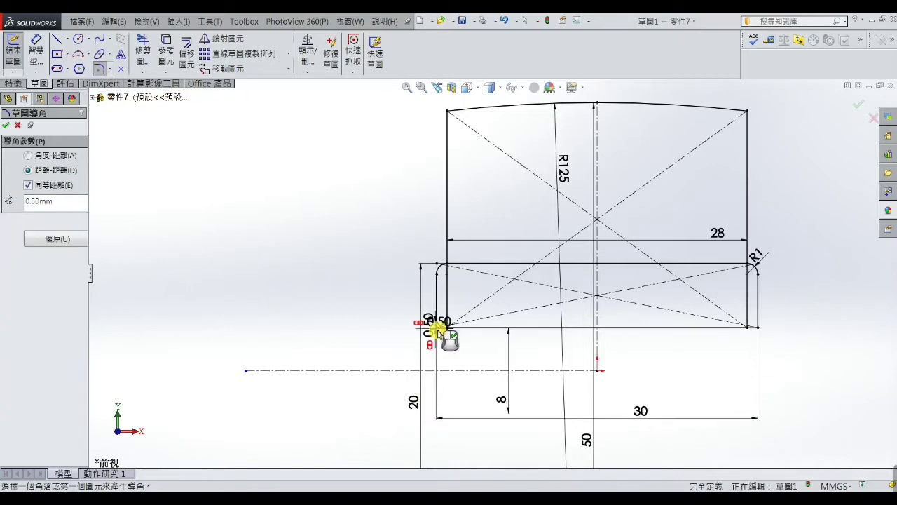
click(758, 327)
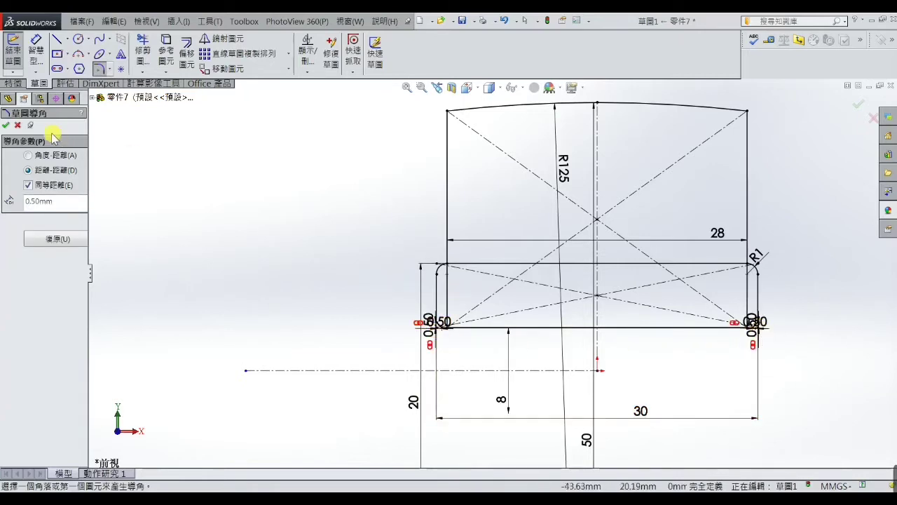
click(8, 126)
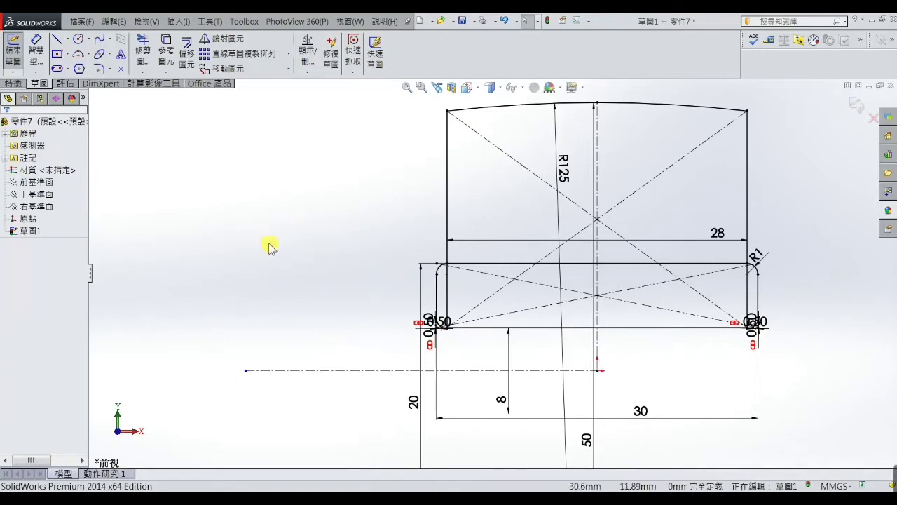
scroll(326, 267, up, 1)
scroll(786, 283, down, 1)
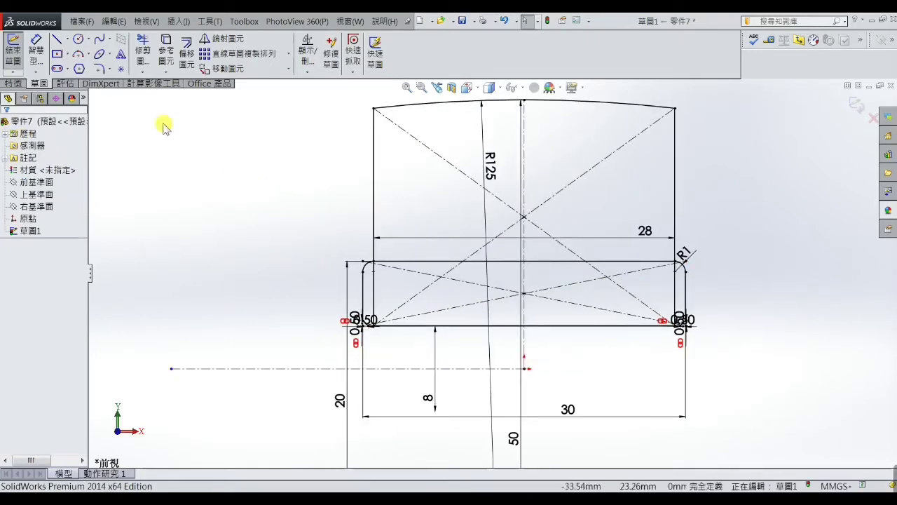
Round both top corners of the arc-topped outline with 2 mm sketch fillets, accepting the warnings.
click(100, 68)
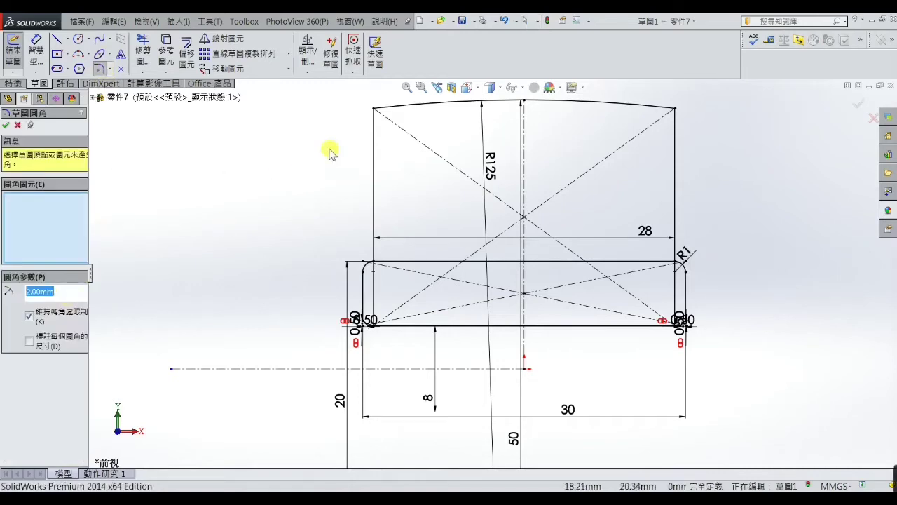
click(373, 109)
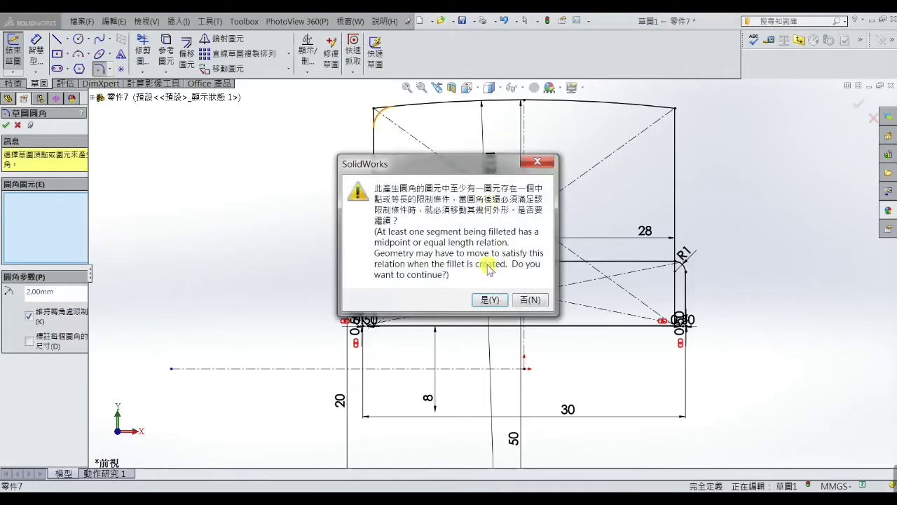
click(497, 300)
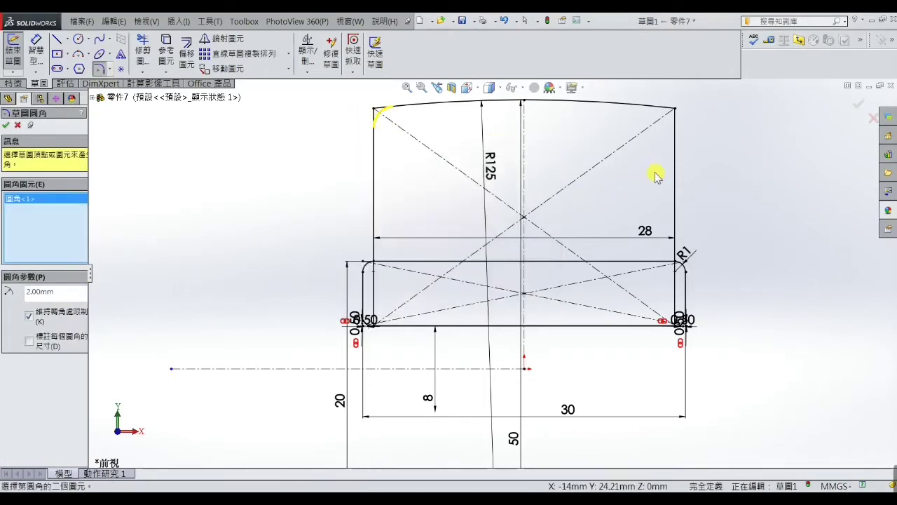
click(674, 109)
click(488, 301)
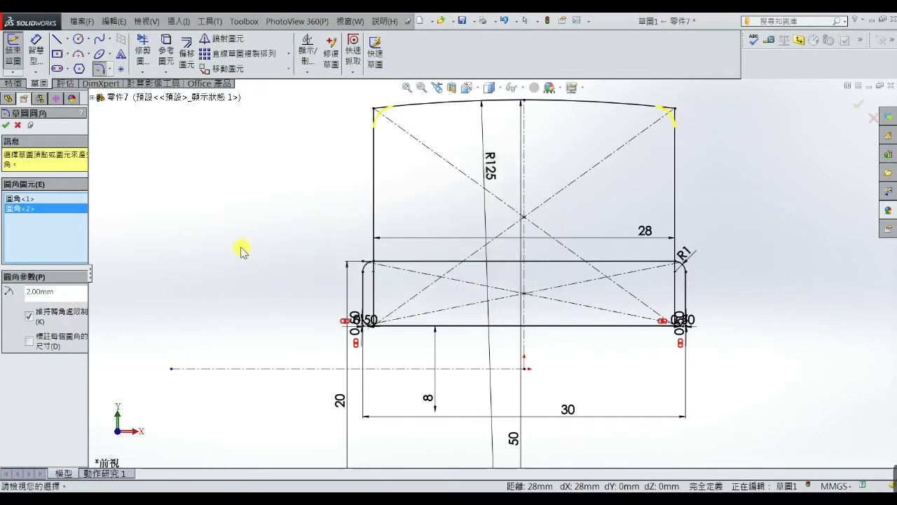
click(5, 125)
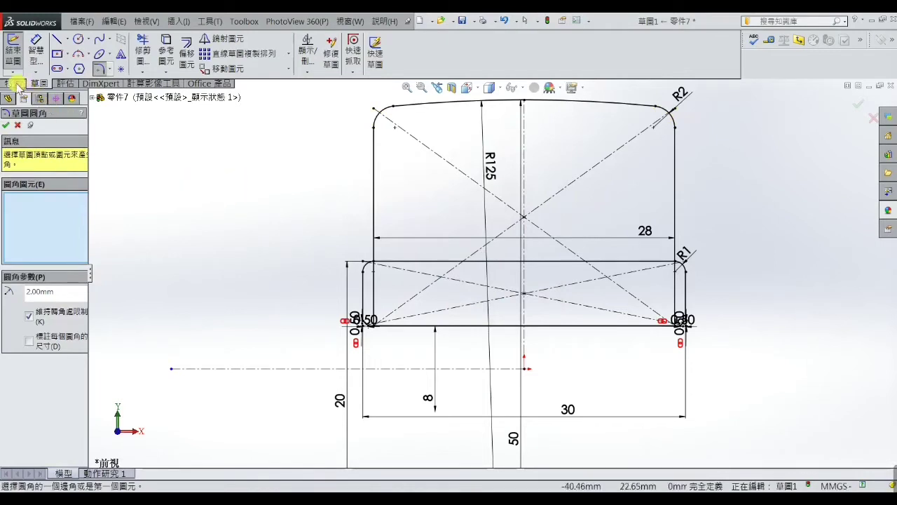
click(15, 84)
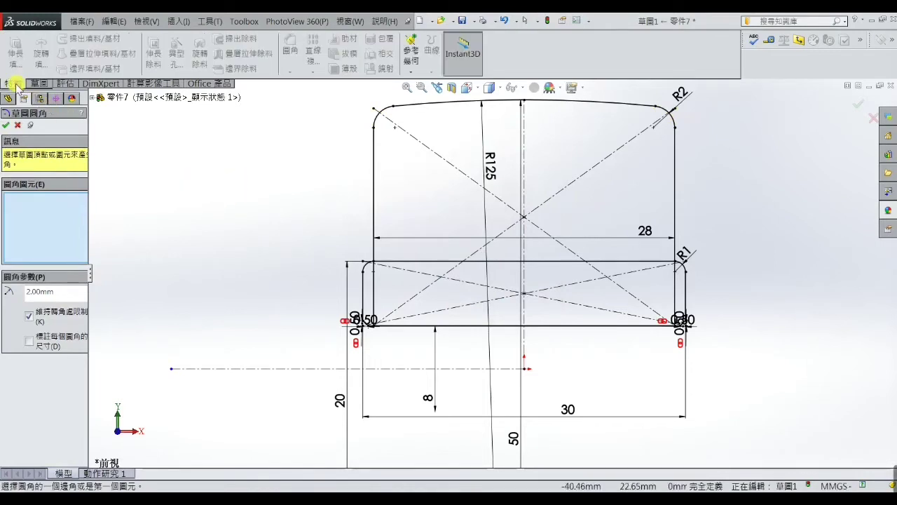
Start a revolve with the long centerline as axis and the lower rectangle region.
click(17, 126)
click(41, 52)
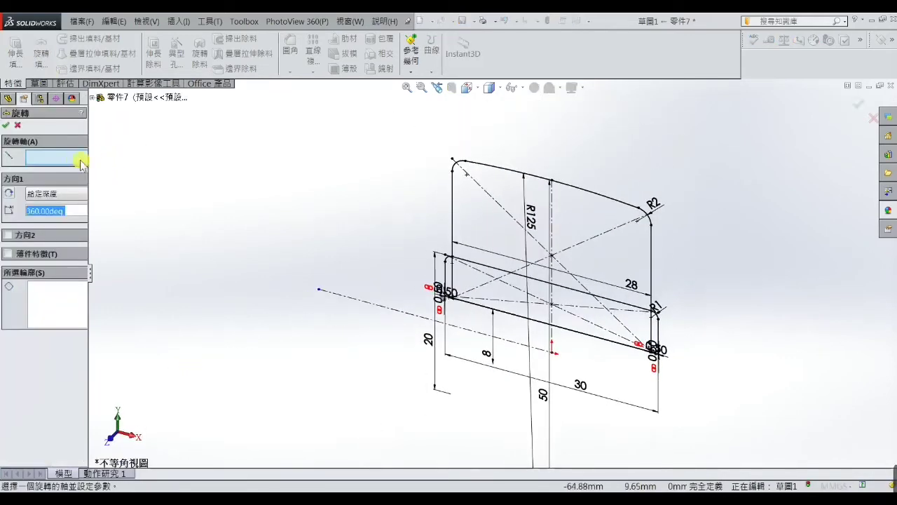
click(77, 158)
click(394, 310)
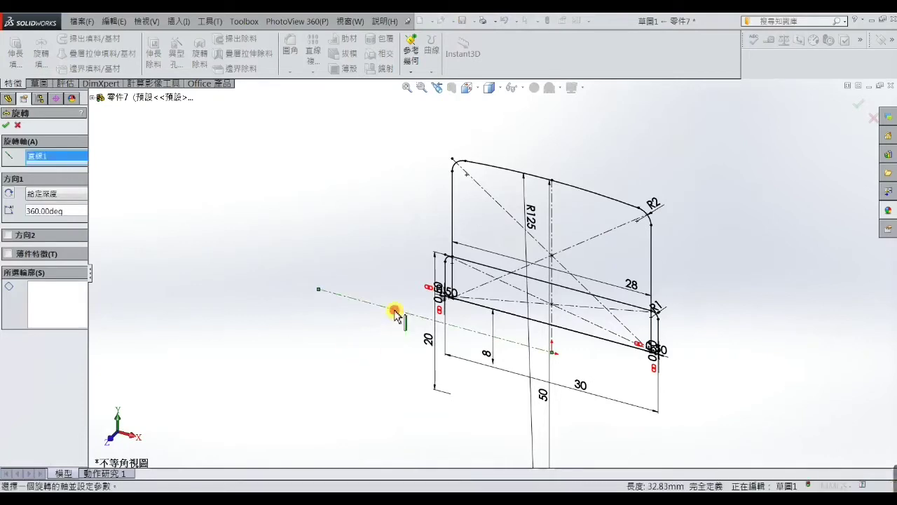
click(68, 299)
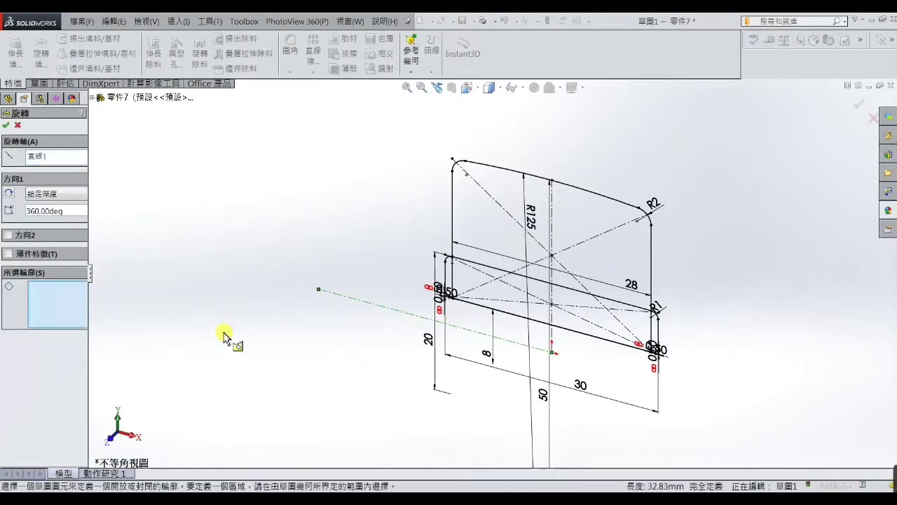
click(512, 303)
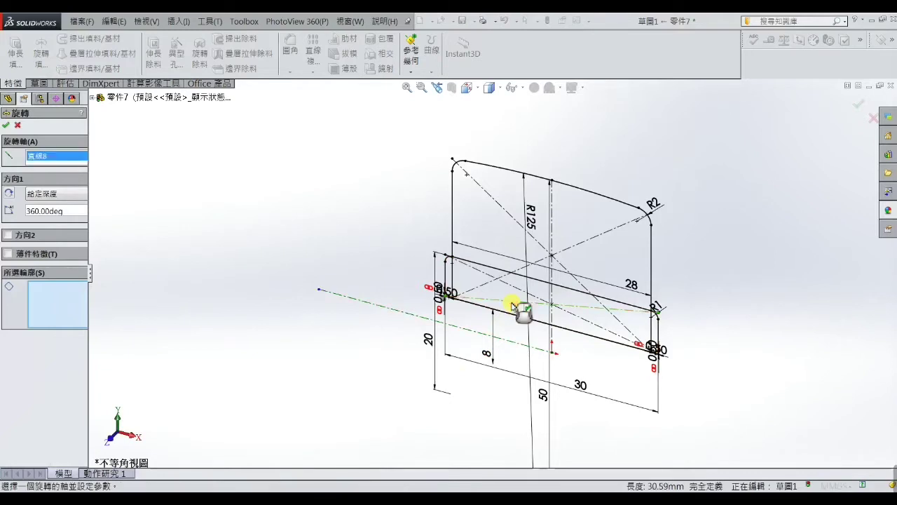
click(513, 302)
Add the upper and right-end regions and attempt the revolve, cancel the failure, and reselect Sketch1.
scroll(489, 290, down, 3)
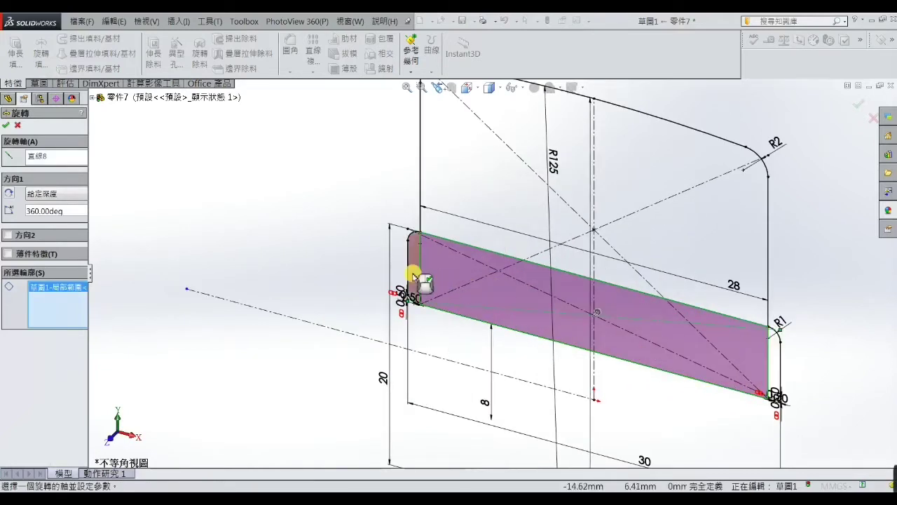
click(772, 360)
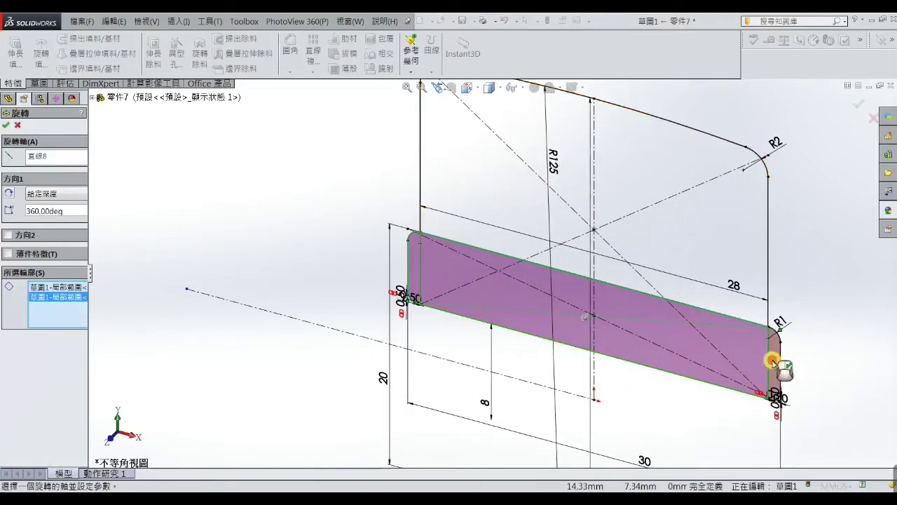
click(756, 342)
click(718, 306)
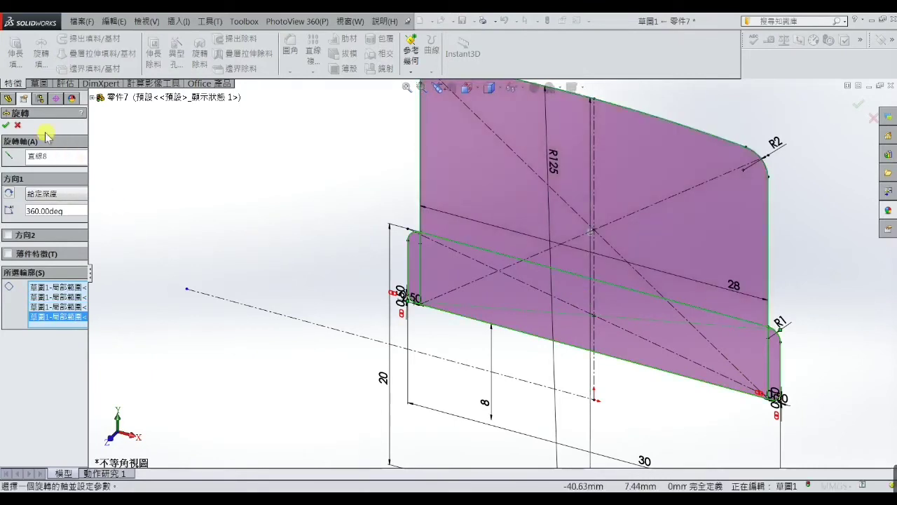
click(6, 126)
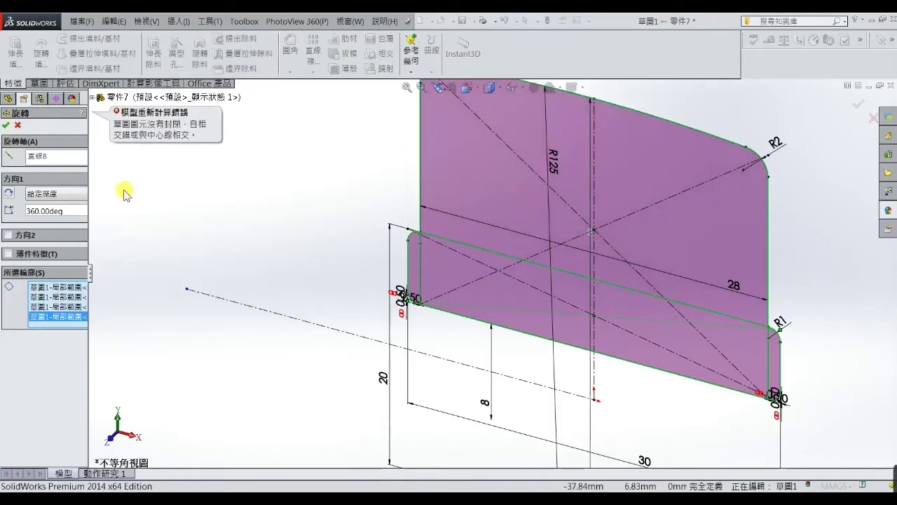
click(18, 125)
key(f)
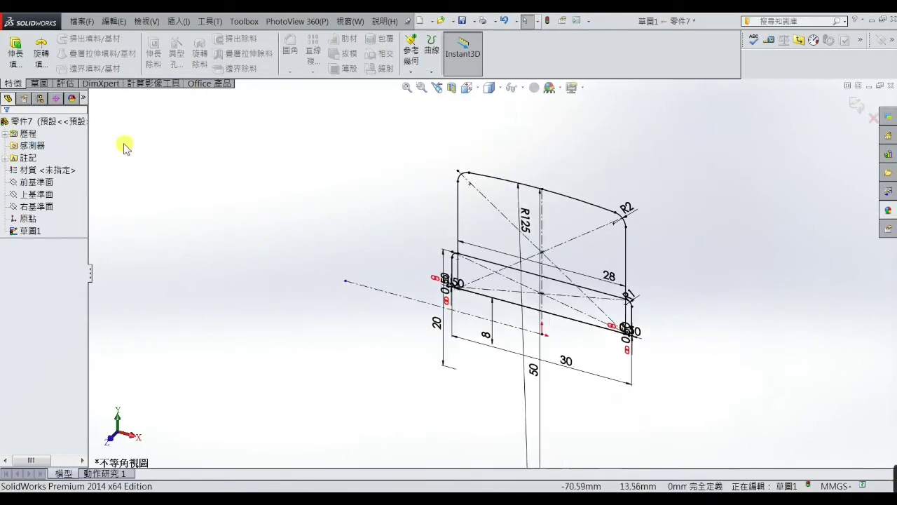
click(32, 231)
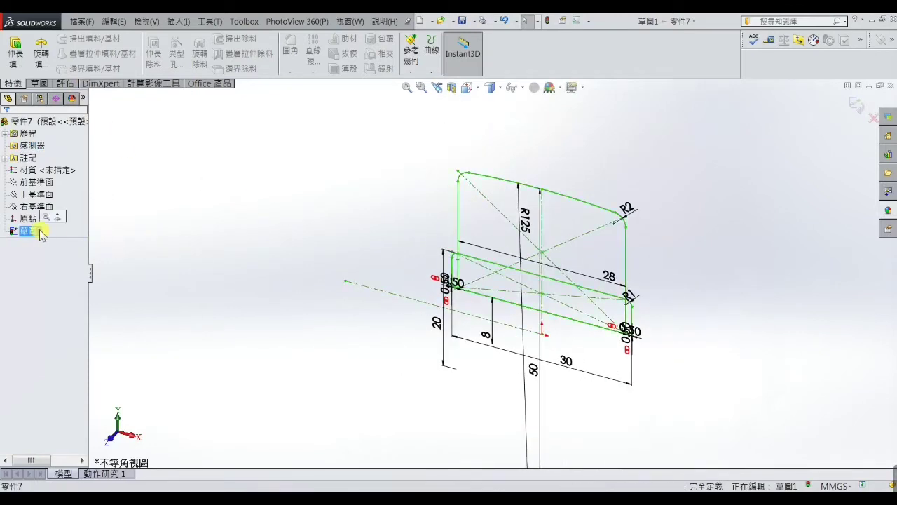
Power-trim the vertical line below the upper-left fillet and a leftover inner line segment.
click(39, 83)
click(143, 51)
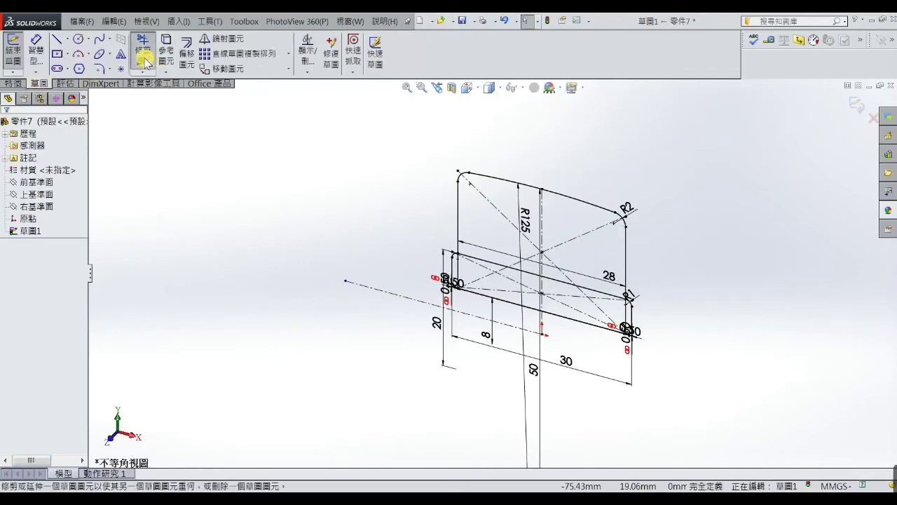
scroll(508, 294, down, 2)
scroll(483, 293, down, 3)
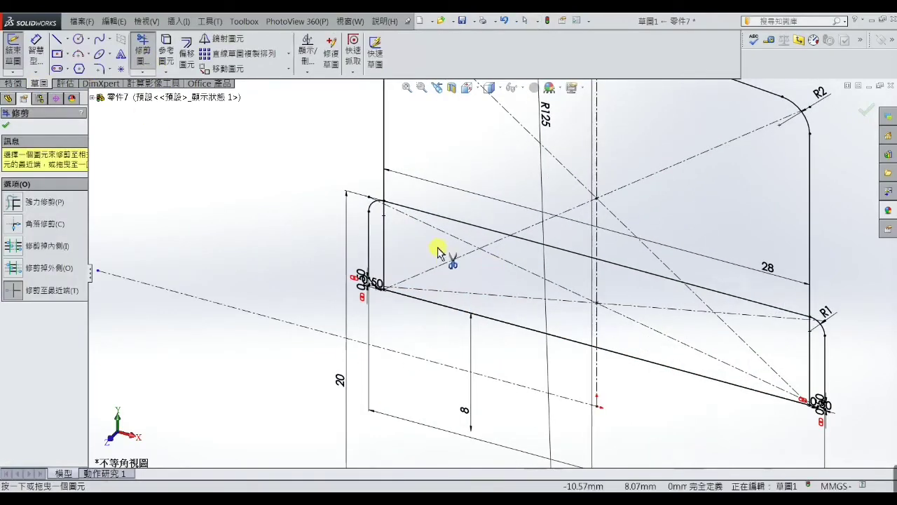
scroll(427, 253, down, 2)
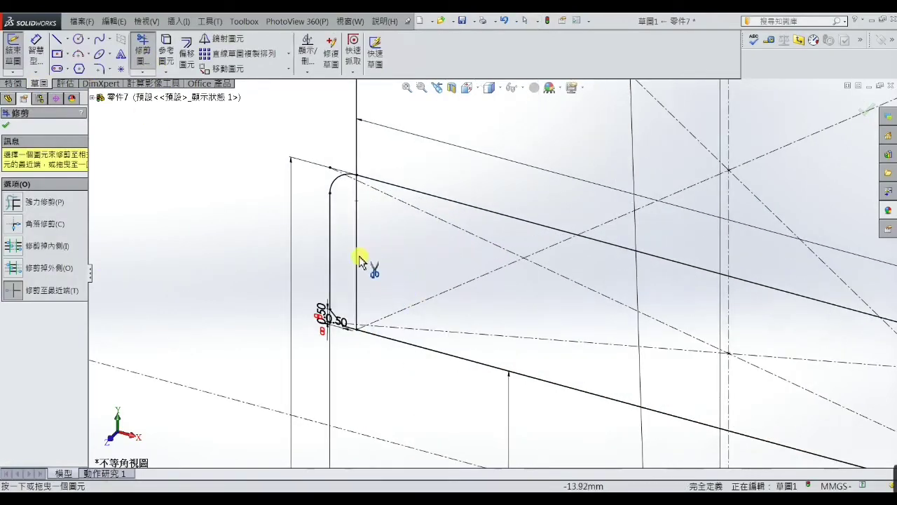
click(357, 257)
scroll(378, 322, down, 3)
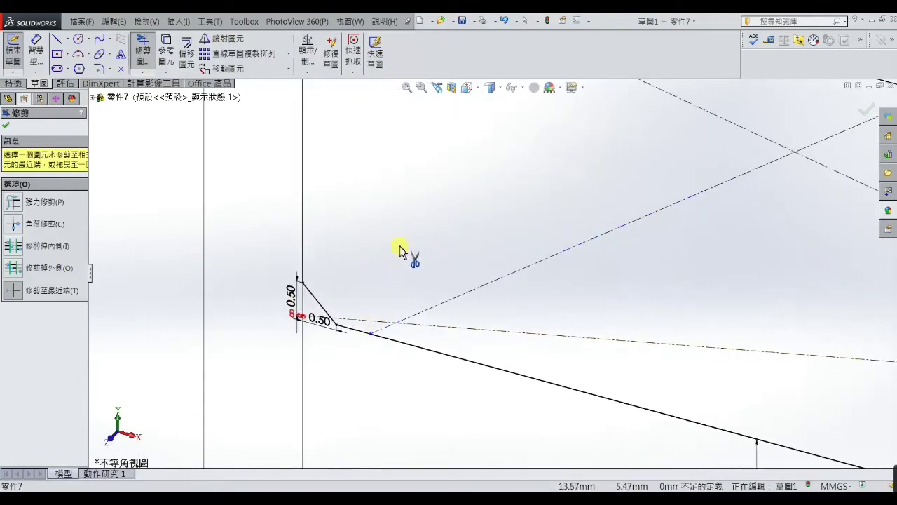
scroll(421, 210, up, 4)
scroll(452, 186, down, 3)
scroll(457, 201, down, 2)
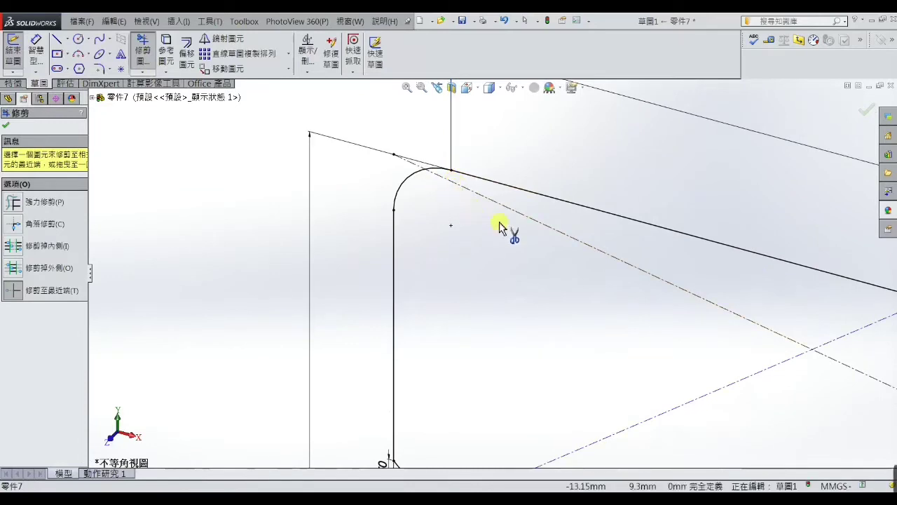
scroll(500, 227, up, 2)
scroll(547, 301, up, 1)
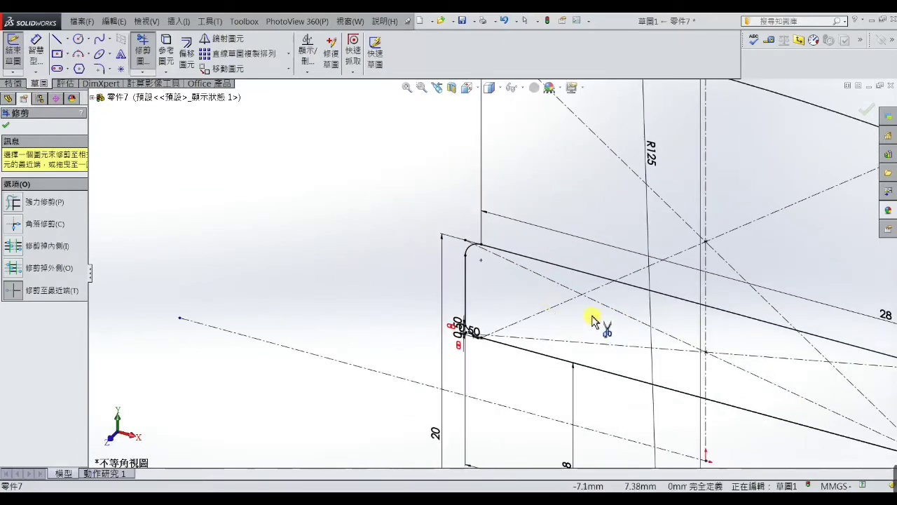
scroll(491, 269, down, 2)
scroll(486, 260, down, 2)
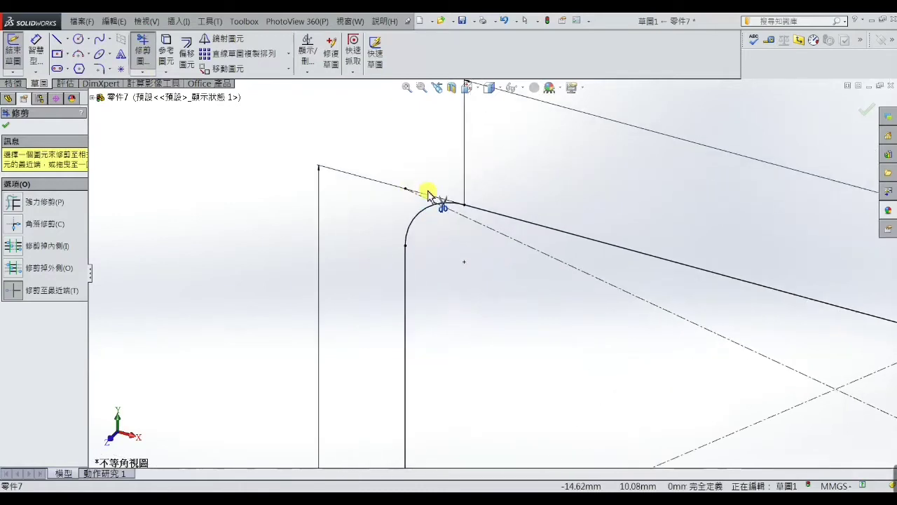
scroll(427, 198, down, 2)
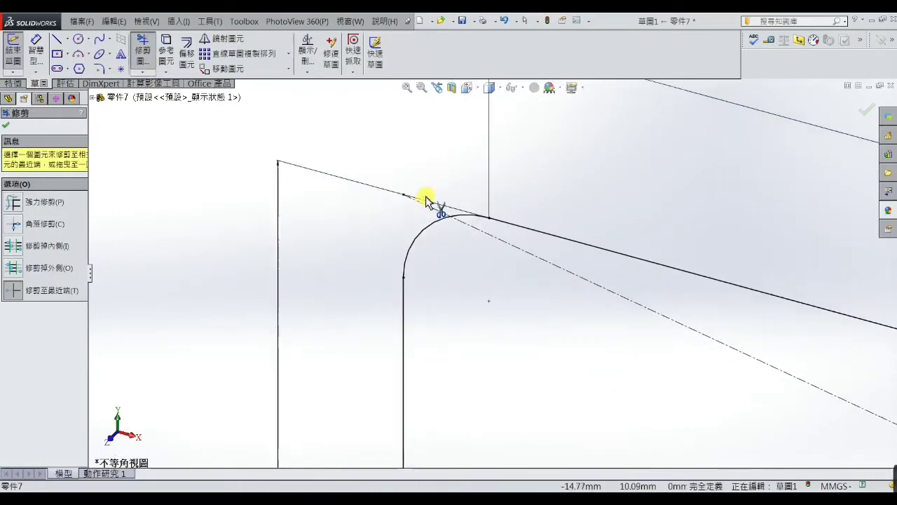
scroll(431, 203, down, 1)
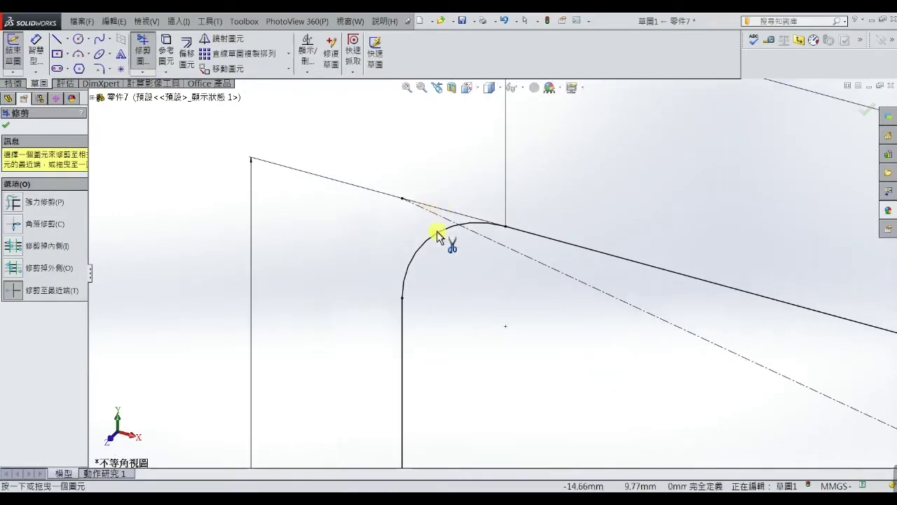
scroll(491, 267, up, 2)
scroll(610, 322, up, 2)
click(621, 303)
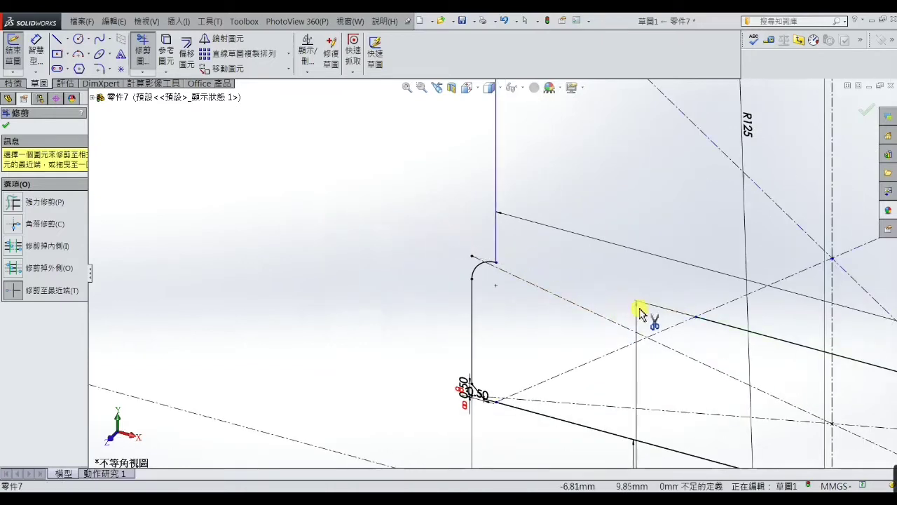
Trim the remaining short segments near the R1 arc and lower-right chamfer, then close Trim.
scroll(731, 344, up, 1)
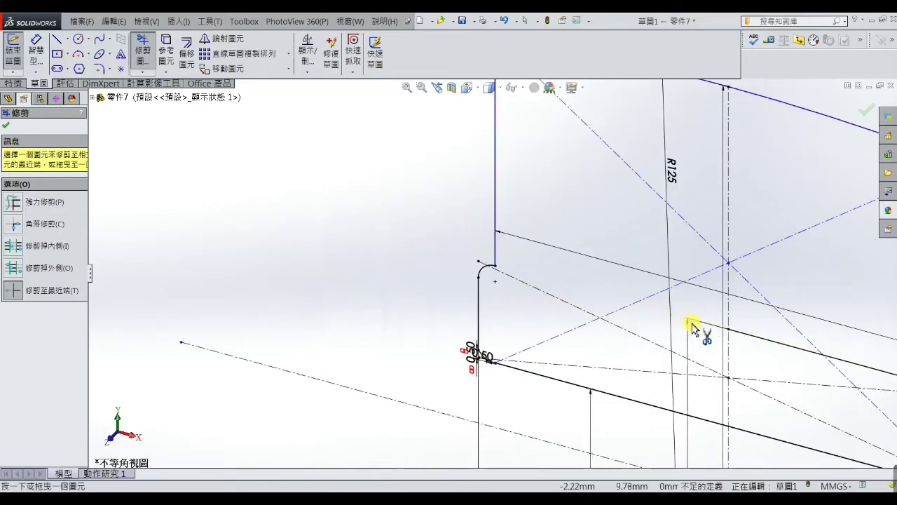
click(738, 336)
scroll(738, 337, up, 1)
scroll(736, 339, up, 1)
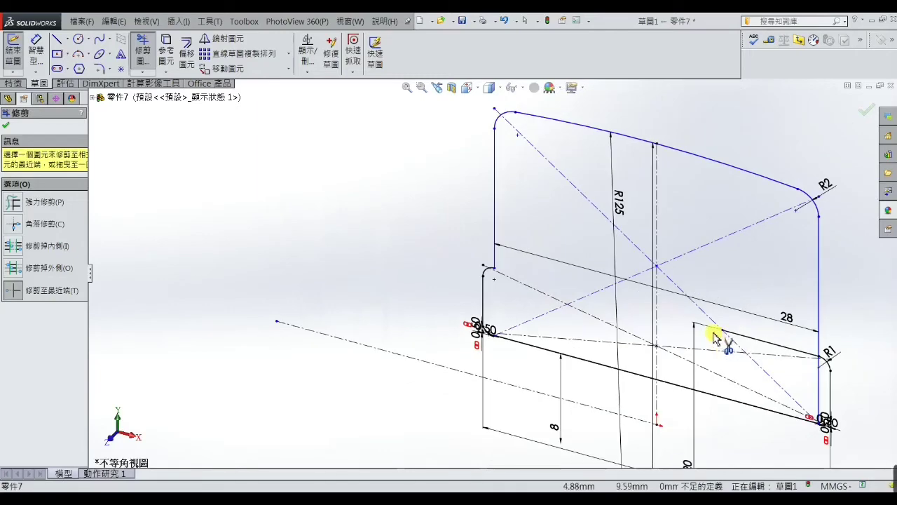
scroll(757, 361, down, 1)
scroll(815, 378, down, 1)
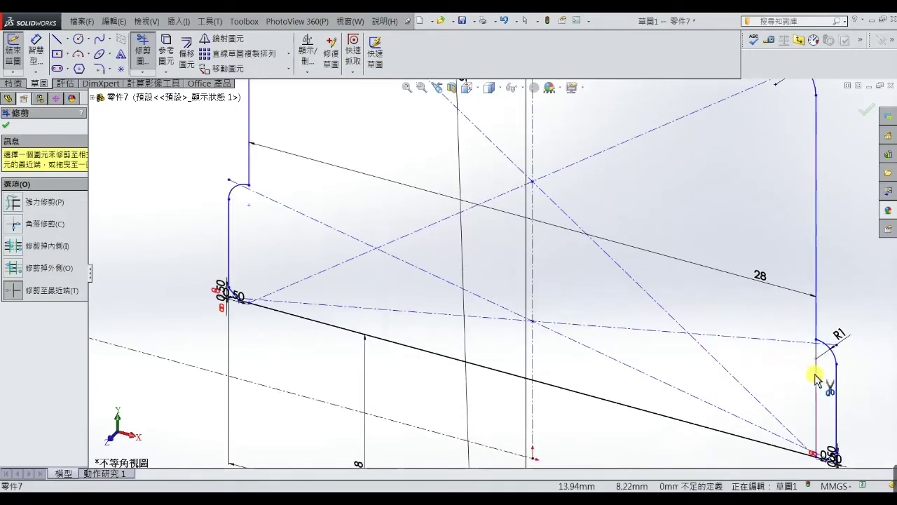
click(816, 384)
scroll(769, 344, down, 1)
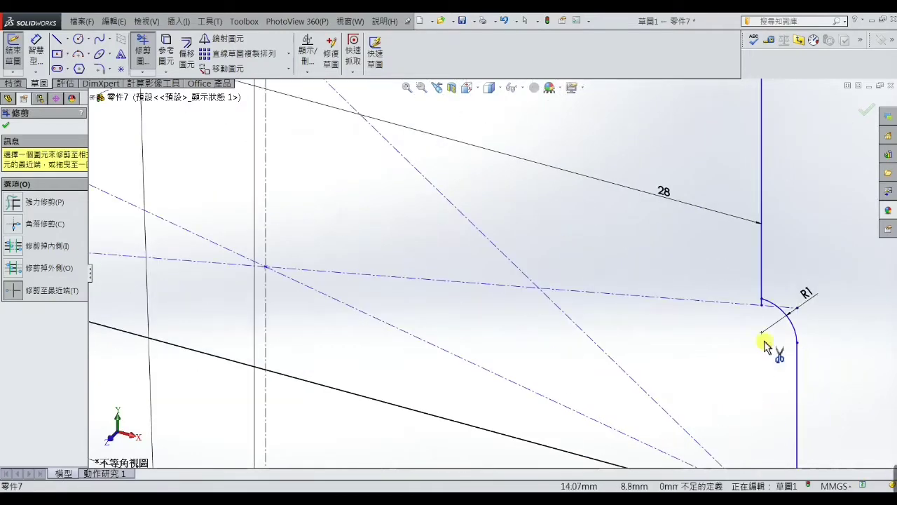
scroll(739, 308, down, 1)
scroll(672, 336, up, 2)
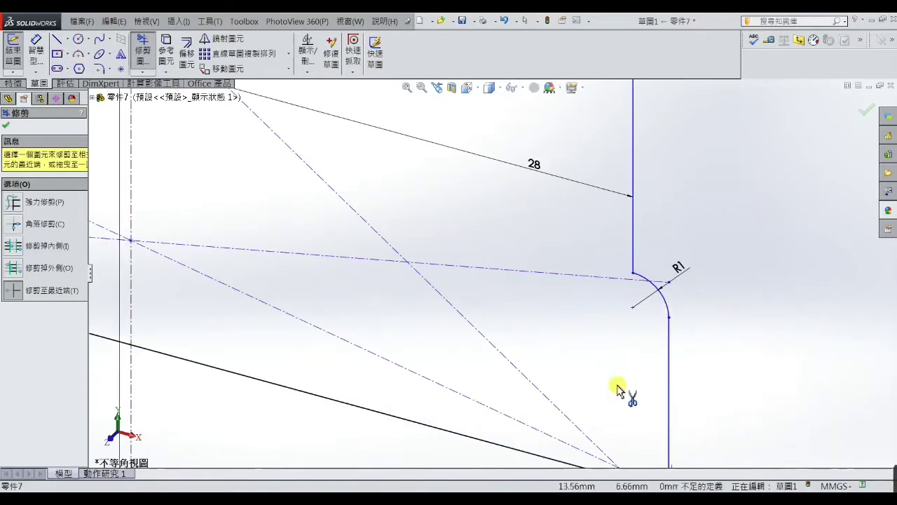
scroll(585, 413, down, 1)
scroll(579, 389, down, 2)
click(558, 342)
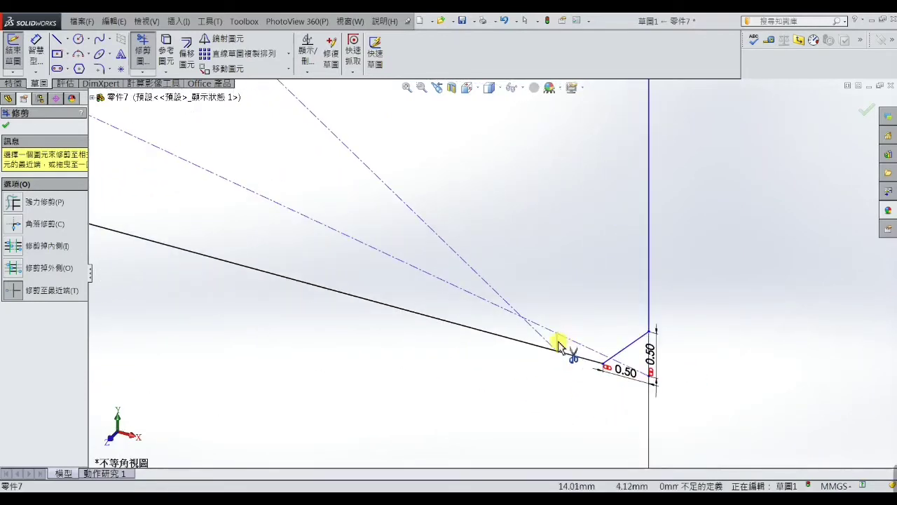
scroll(511, 260, up, 1)
scroll(406, 220, up, 2)
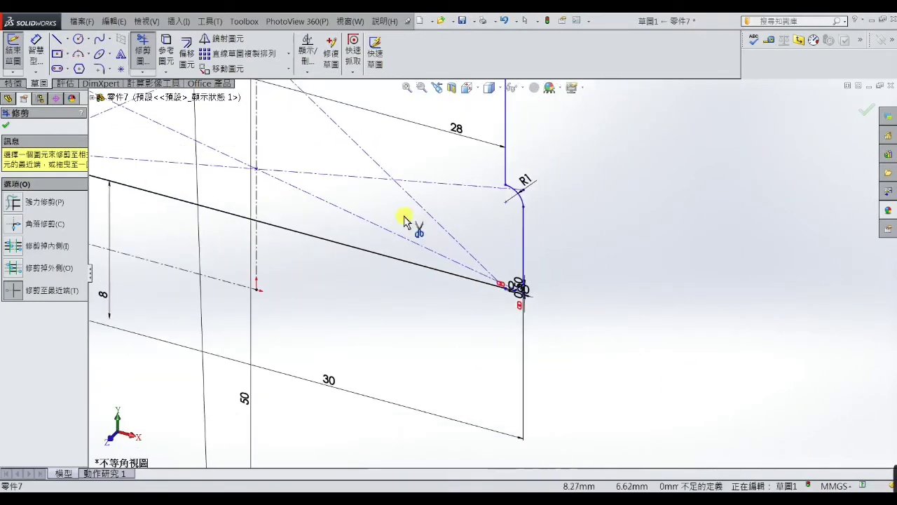
scroll(387, 224, up, 2)
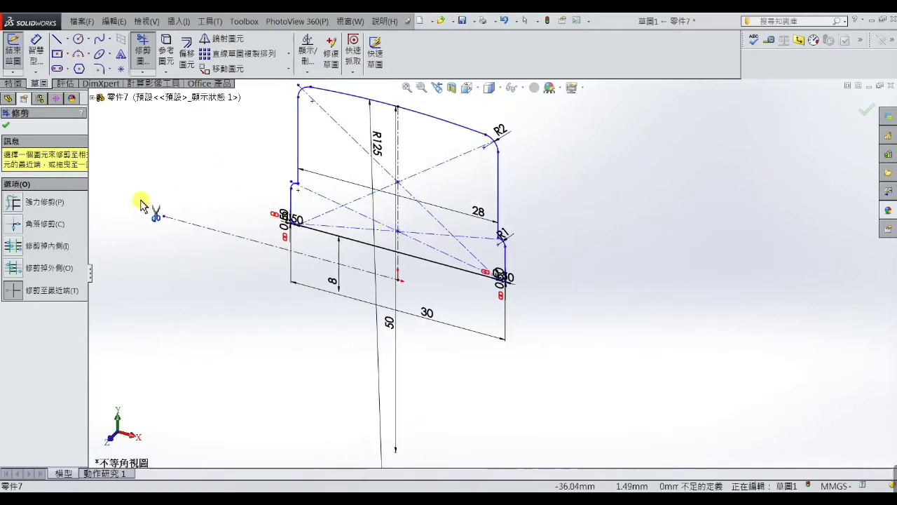
click(5, 127)
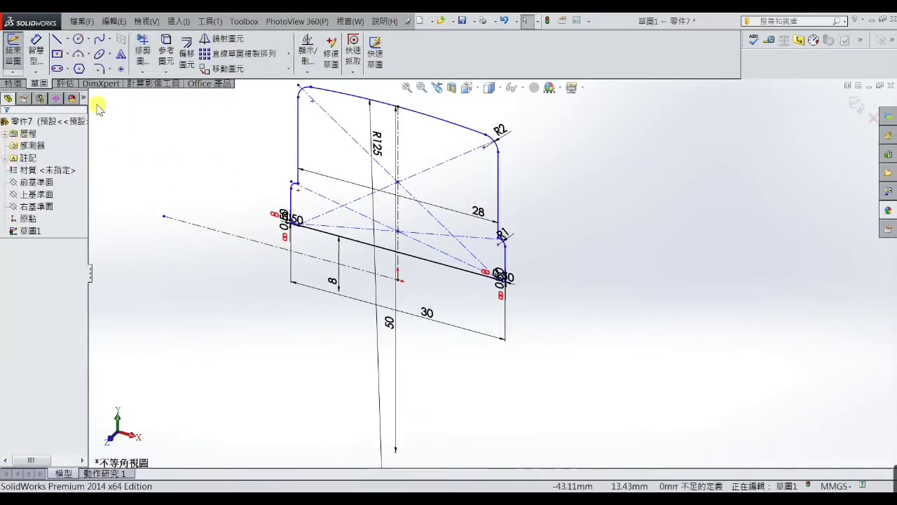
Revolve the enclosed sketch region 360° about the centerline as a solid, with Thin Feature off.
click(24, 83)
click(41, 56)
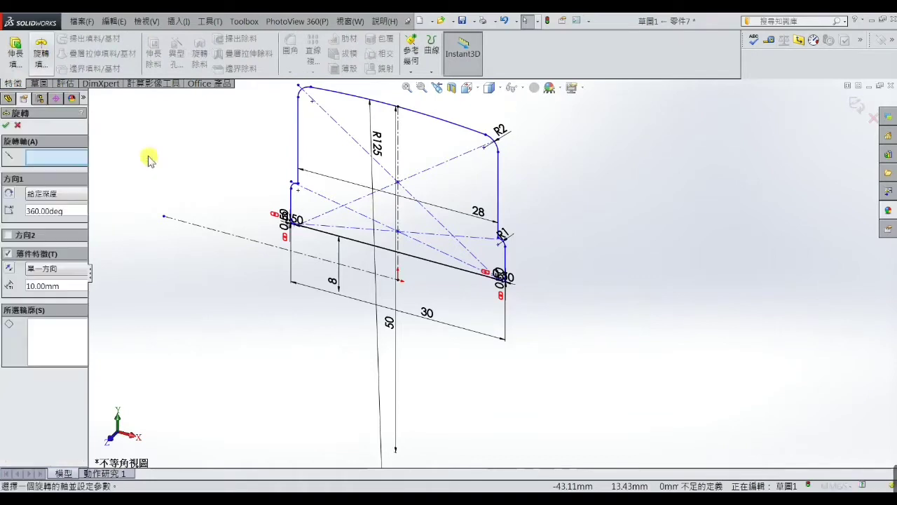
click(72, 160)
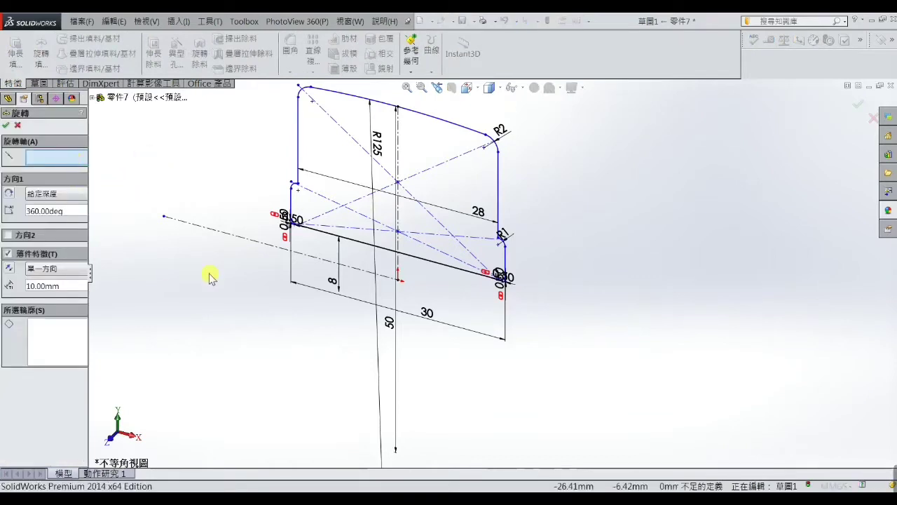
click(237, 240)
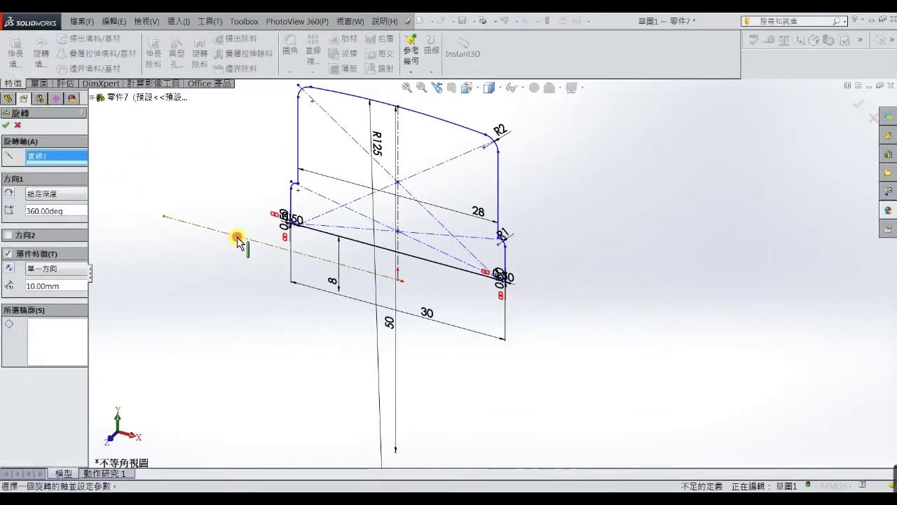
click(59, 332)
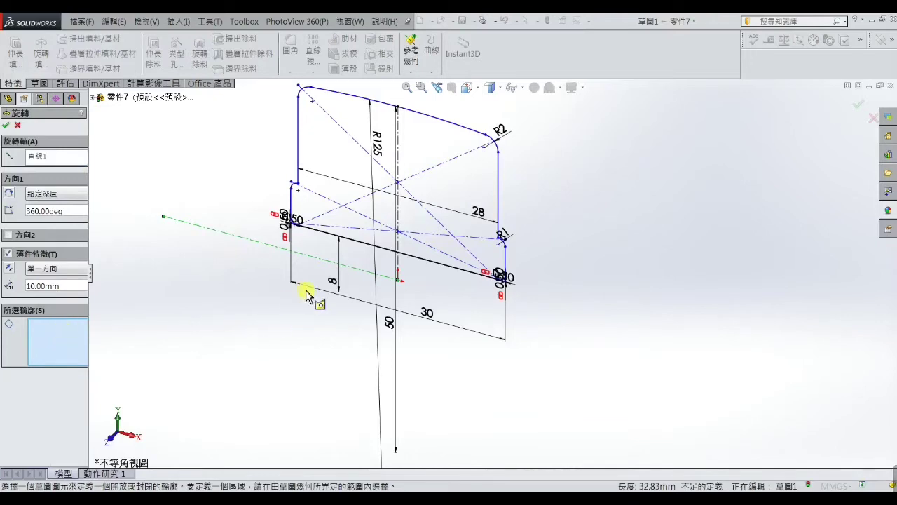
click(438, 243)
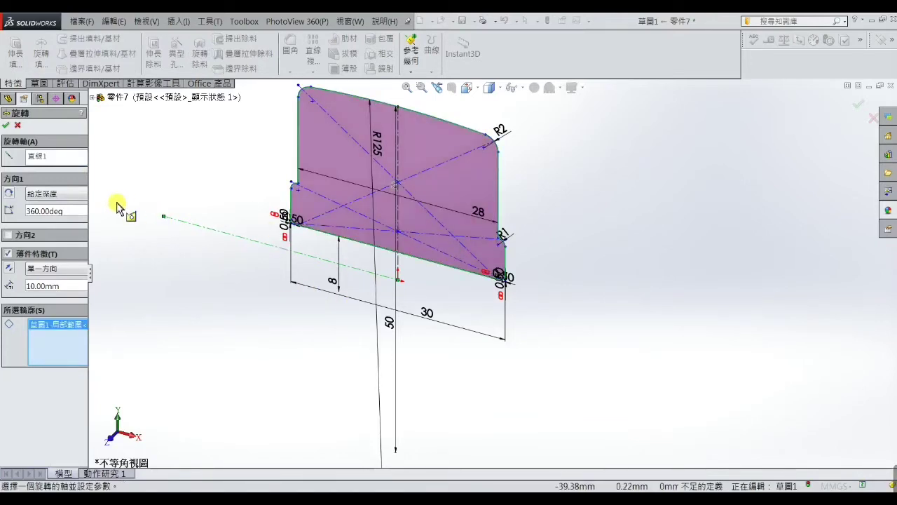
click(7, 254)
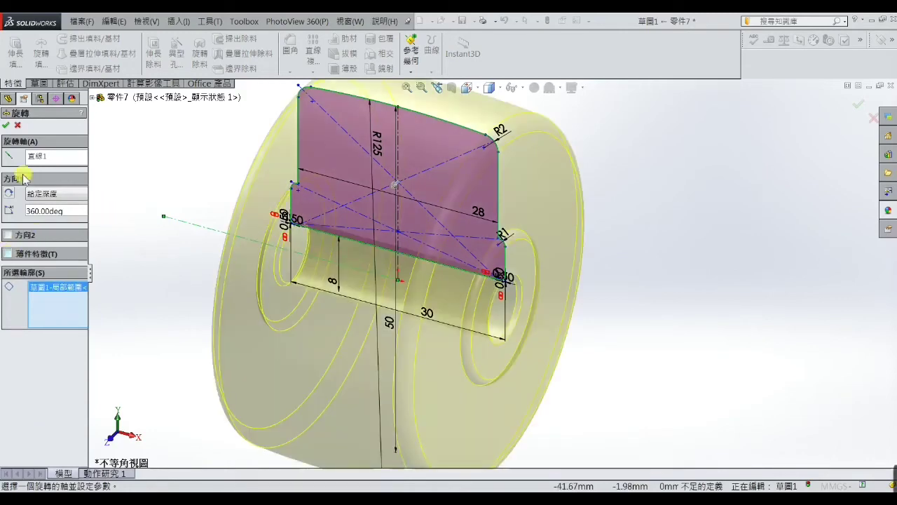
click(7, 126)
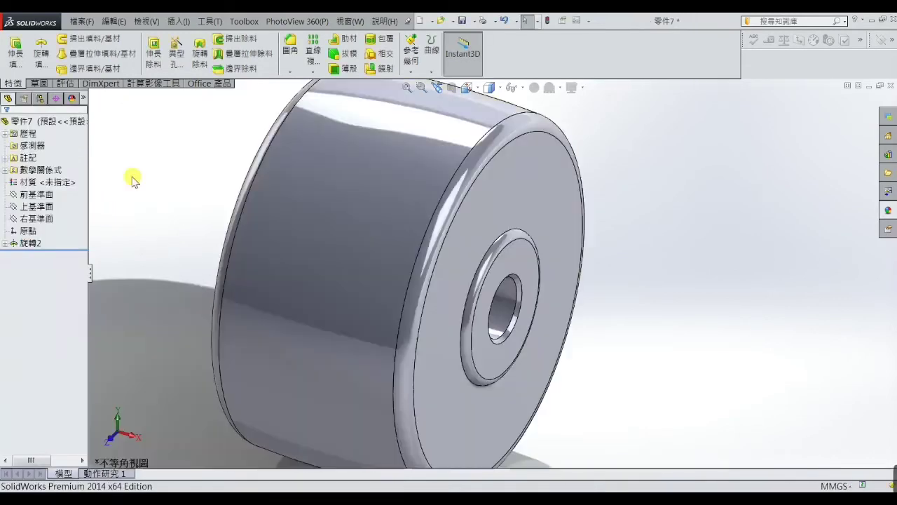
key(f)
mouse_move(323, 268)
middle_down()
mouse_move(381, 310)
mouse_move(280, 294)
mouse_move(367, 309)
mouse_move(472, 296)
mouse_move(348, 292)
mouse_move(397, 296)
mouse_move(368, 271)
mouse_move(381, 281)
middle_up()
scroll(451, 254, down, 3)
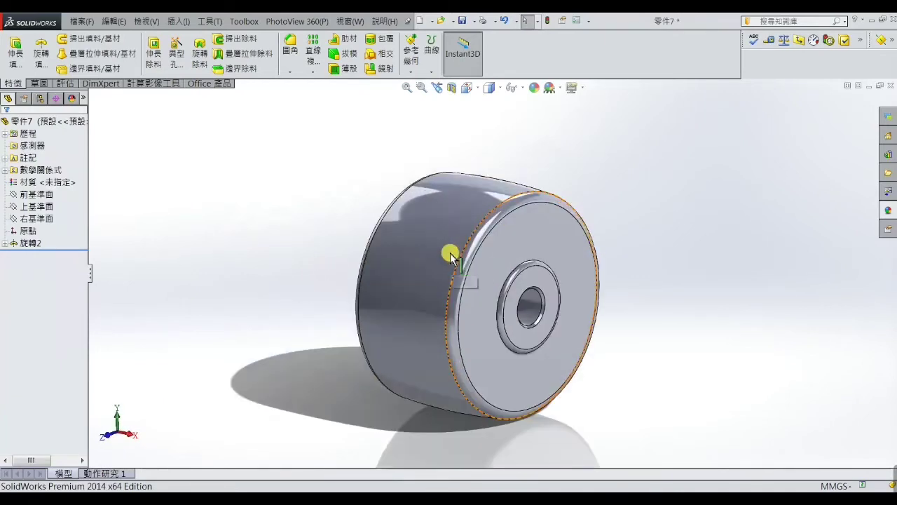
Give the wheel part a red appearance from the colour palette and apply it.
click(533, 90)
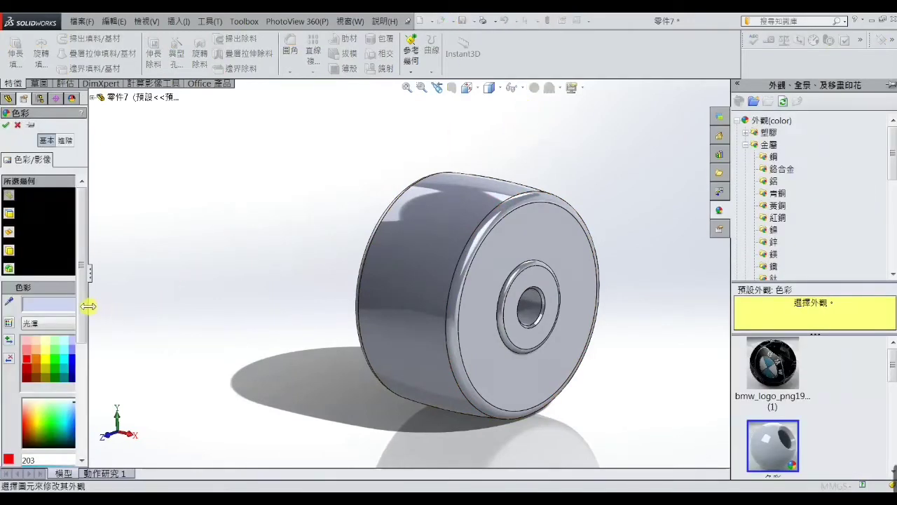
drag(88, 306, 130, 302)
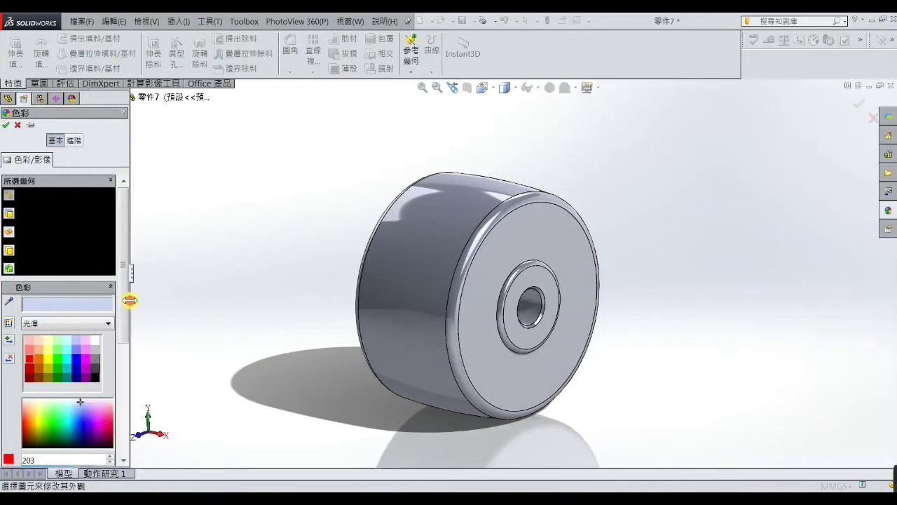
click(97, 377)
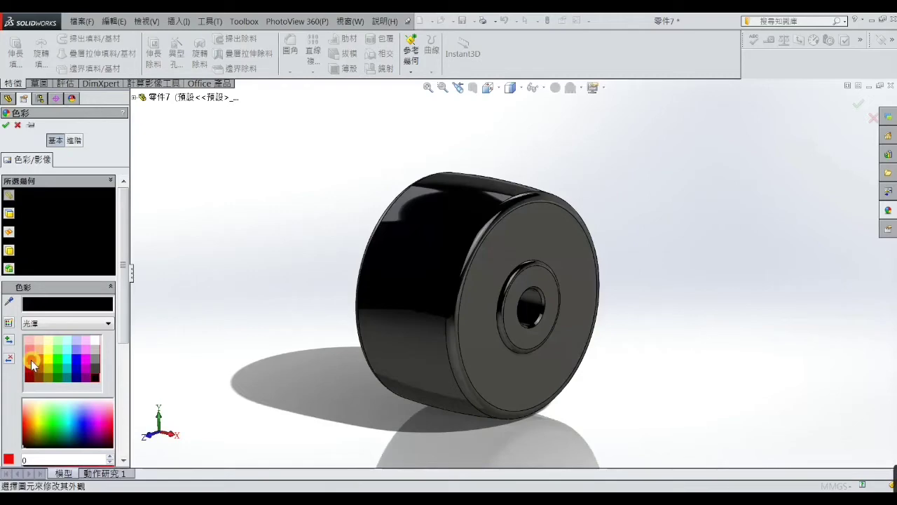
click(30, 359)
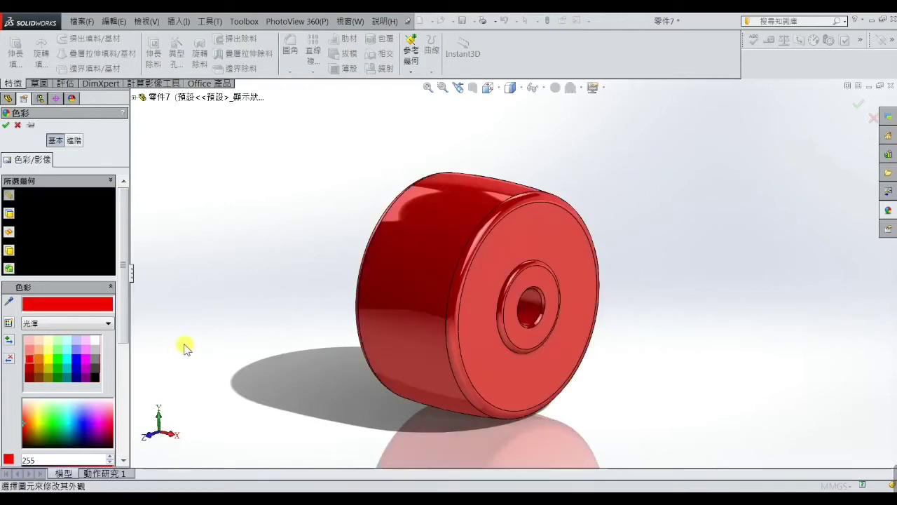
middle_drag(311, 362, 294, 337)
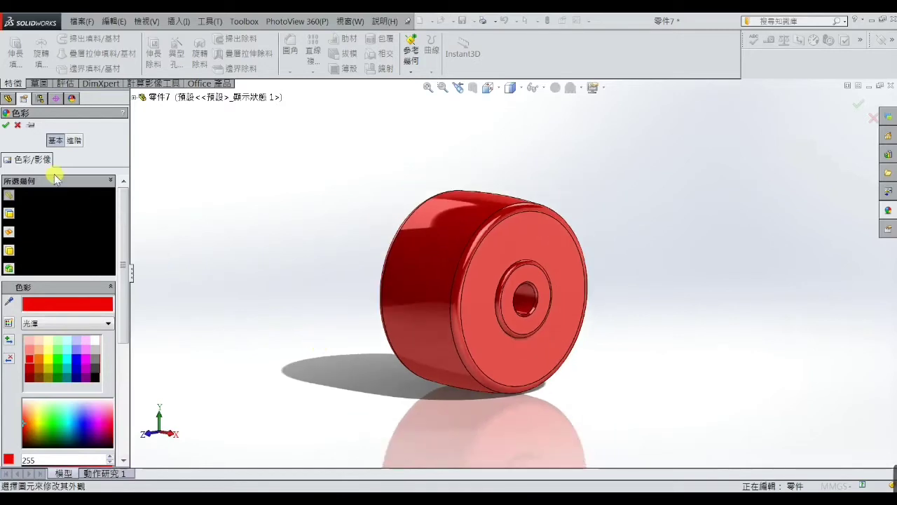
click(7, 126)
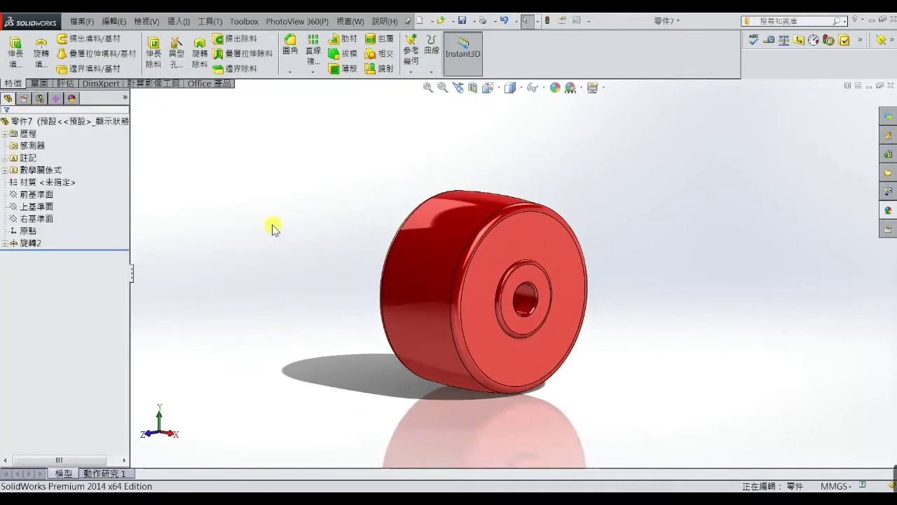
Save the red wheel as a new file named D after checking the reference drawing.
click(80, 21)
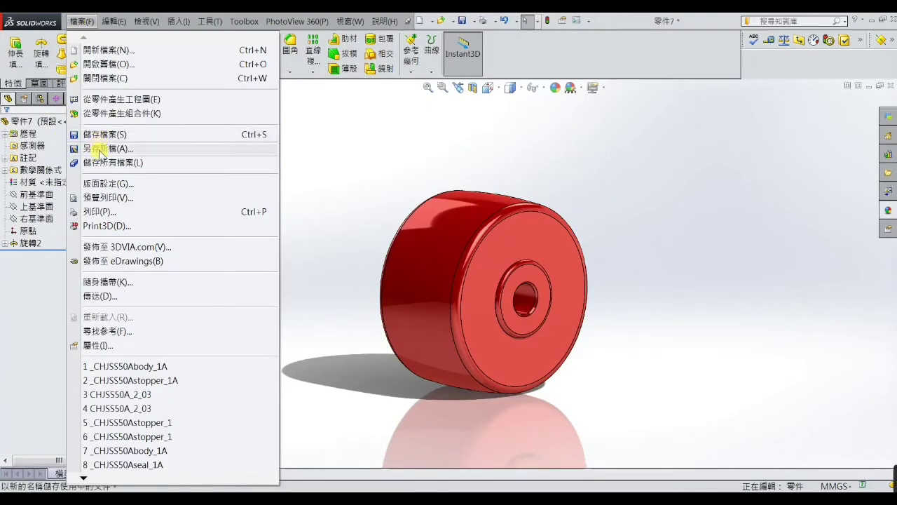
click(103, 150)
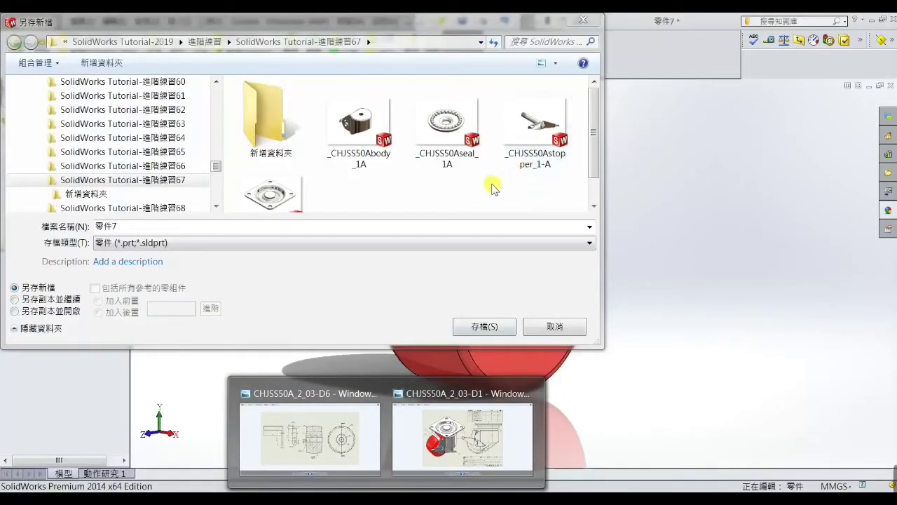
click(463, 454)
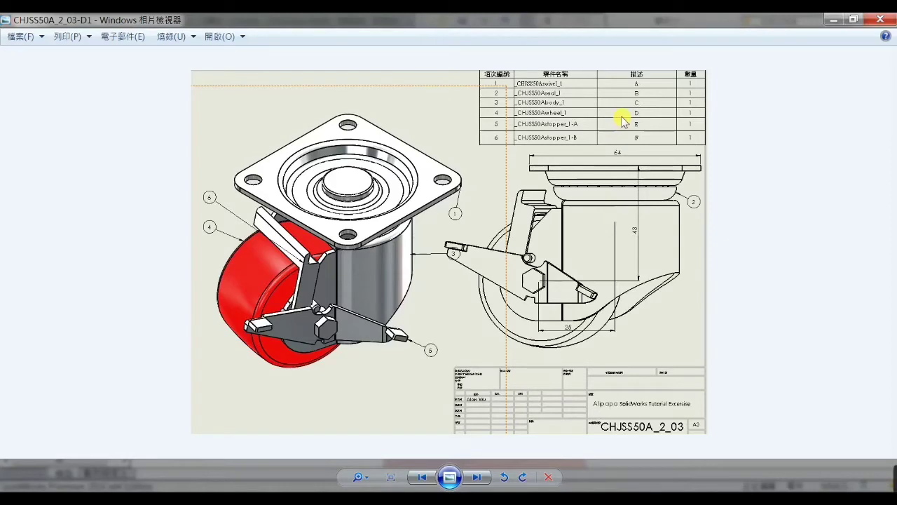
click(832, 21)
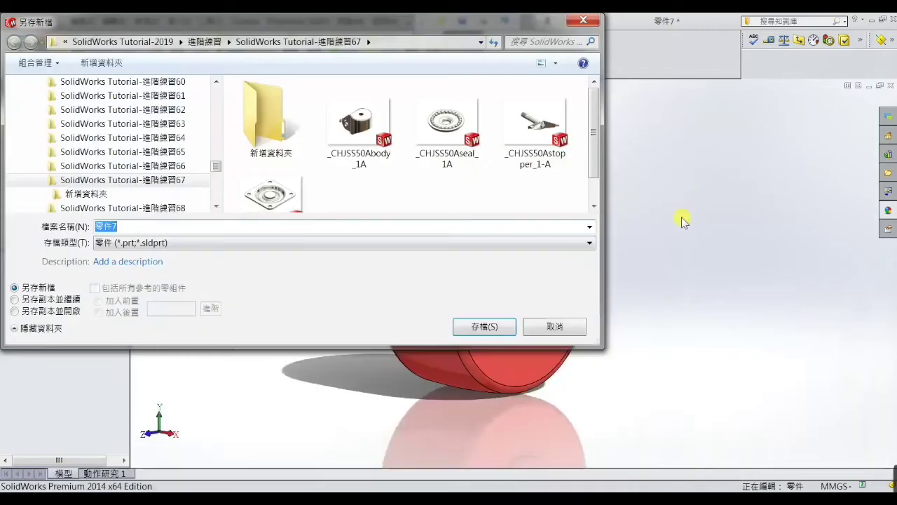
click(135, 228)
drag(135, 228, 83, 231)
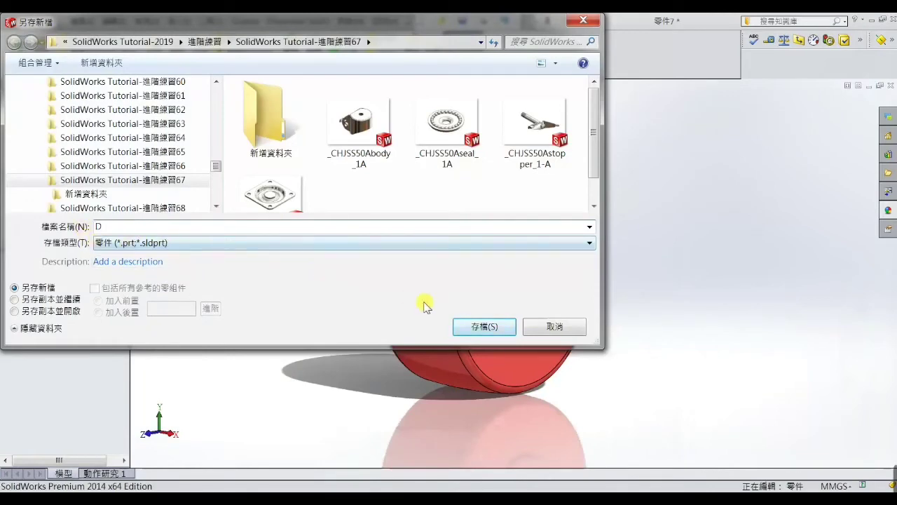
click(484, 327)
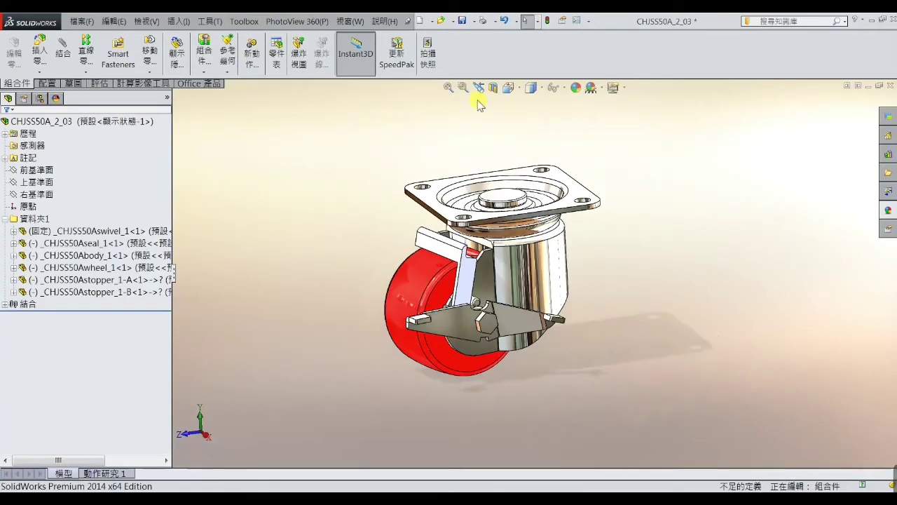
Create a new blank part and start a sketch on its Front Plane.
click(422, 22)
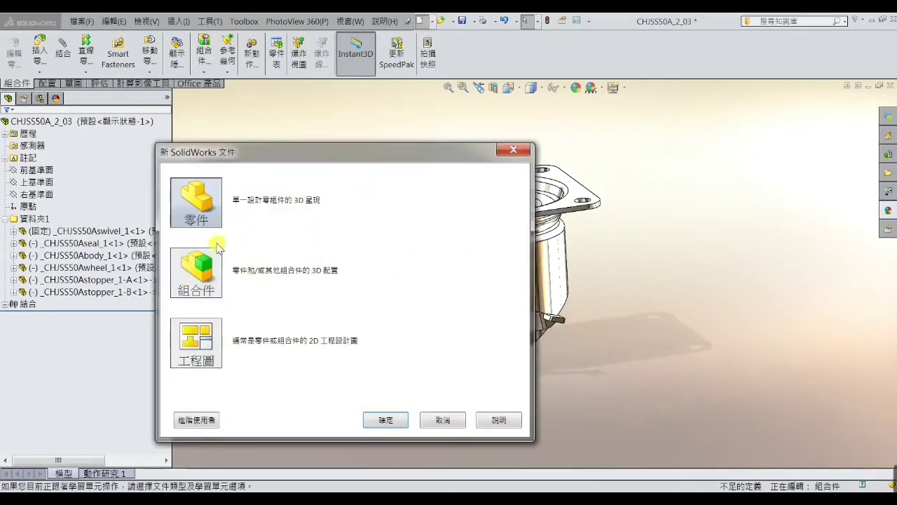
click(382, 419)
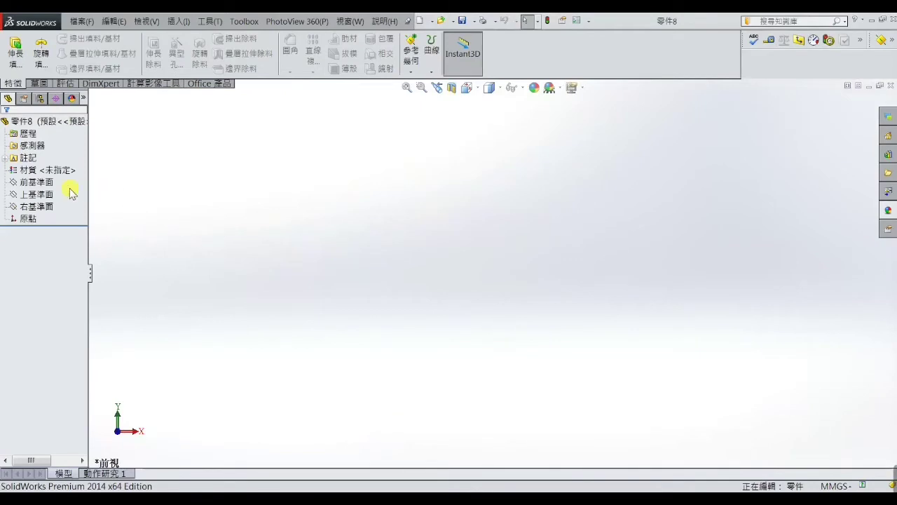
click(39, 182)
click(71, 168)
click(212, 194)
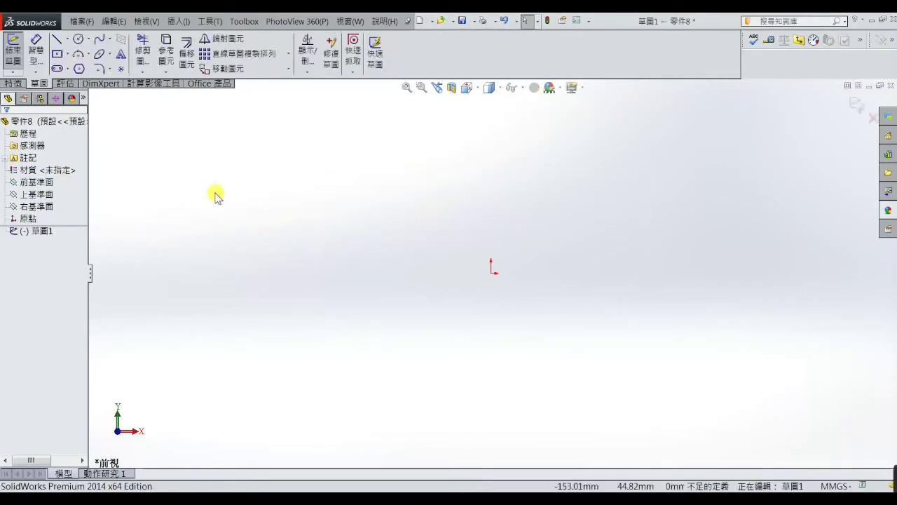
Draw a horizontal centerline to the origin and a vertical centerline upward from it.
click(58, 39)
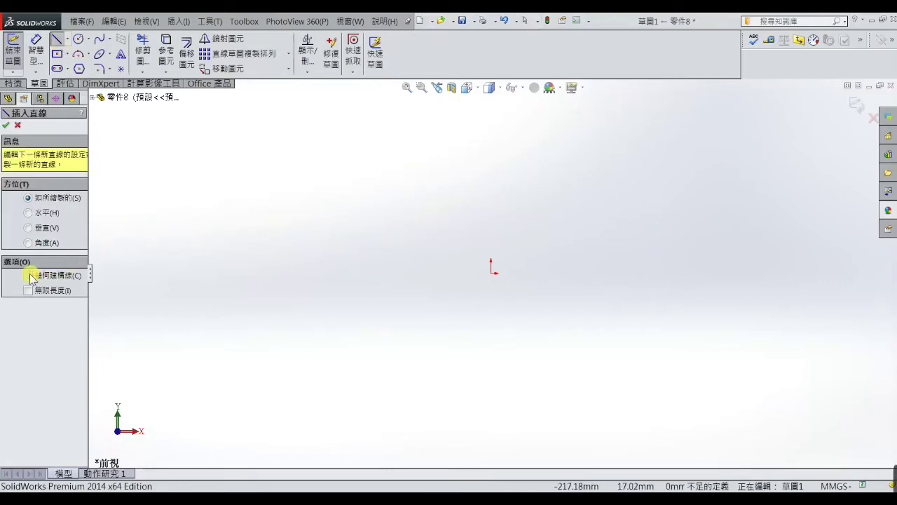
click(28, 276)
click(323, 273)
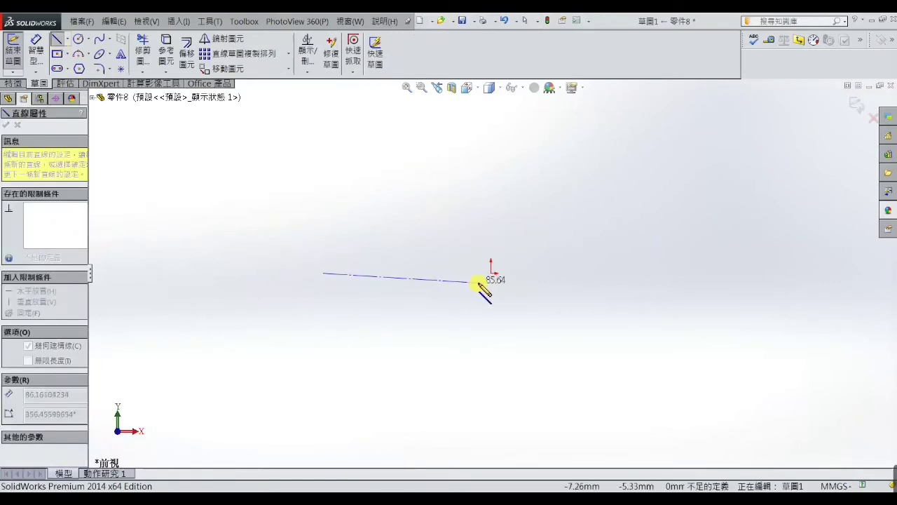
click(490, 273)
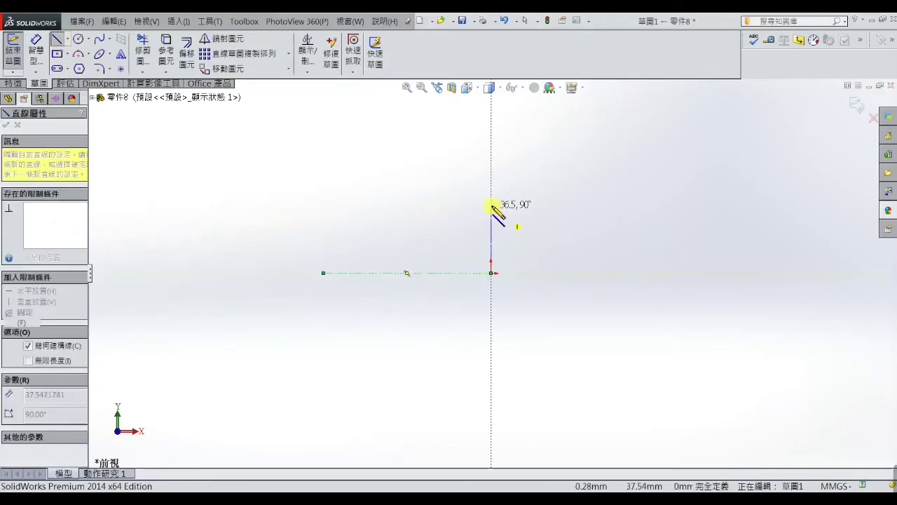
click(492, 140)
right_click(492, 140)
click(515, 108)
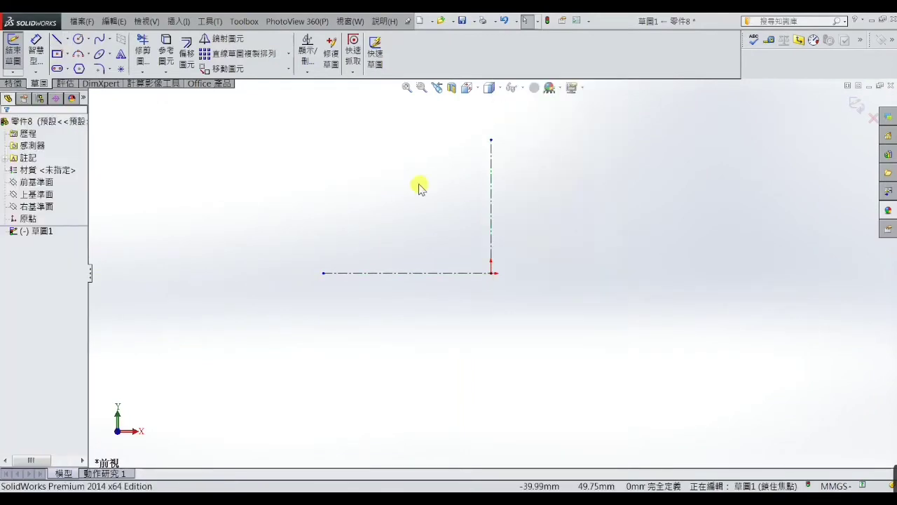
Draw a vertical centerpoint straight slot from the origin, then pick its left edge to dimension.
click(59, 71)
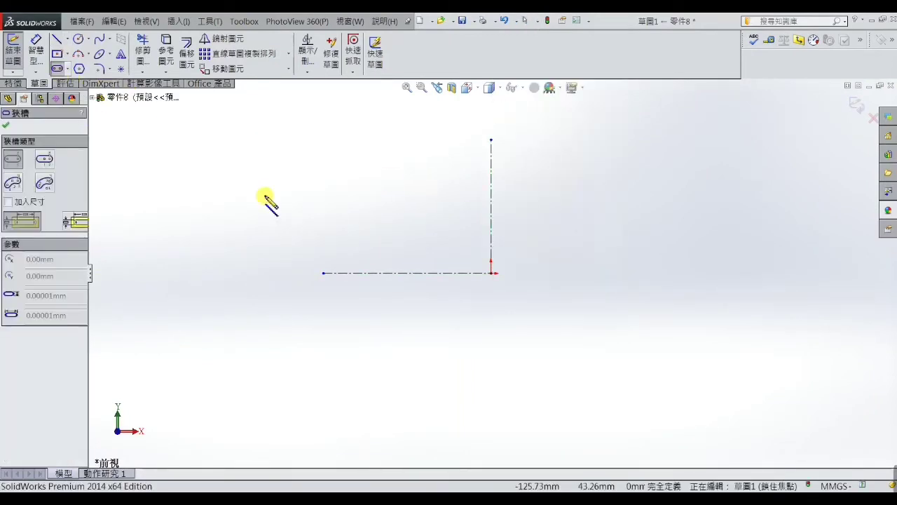
click(44, 163)
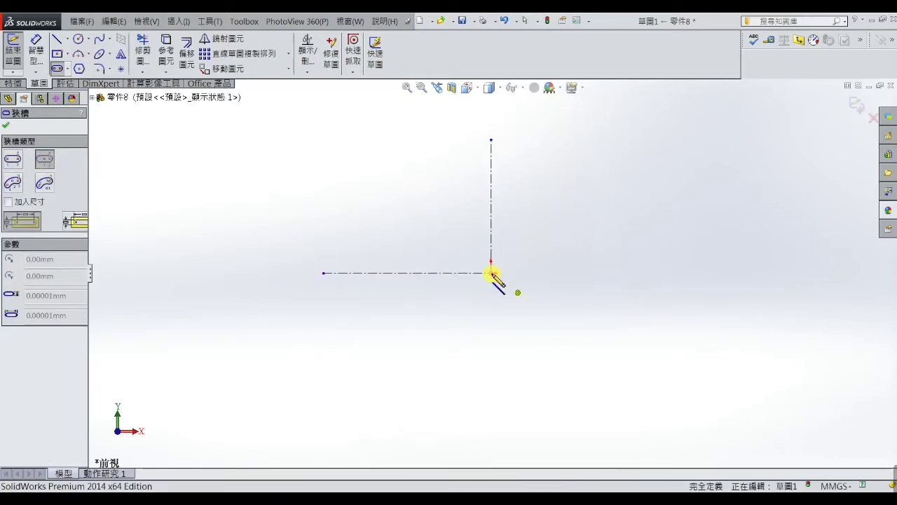
click(492, 272)
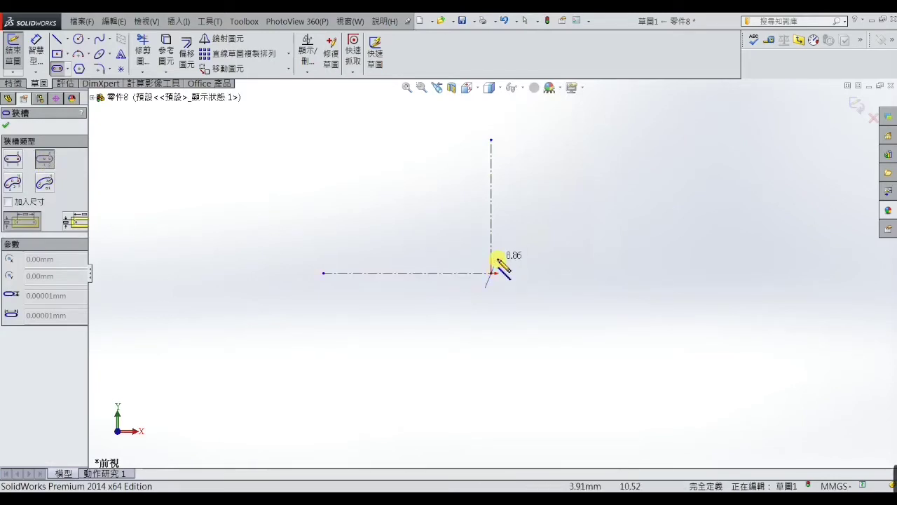
click(491, 180)
click(526, 181)
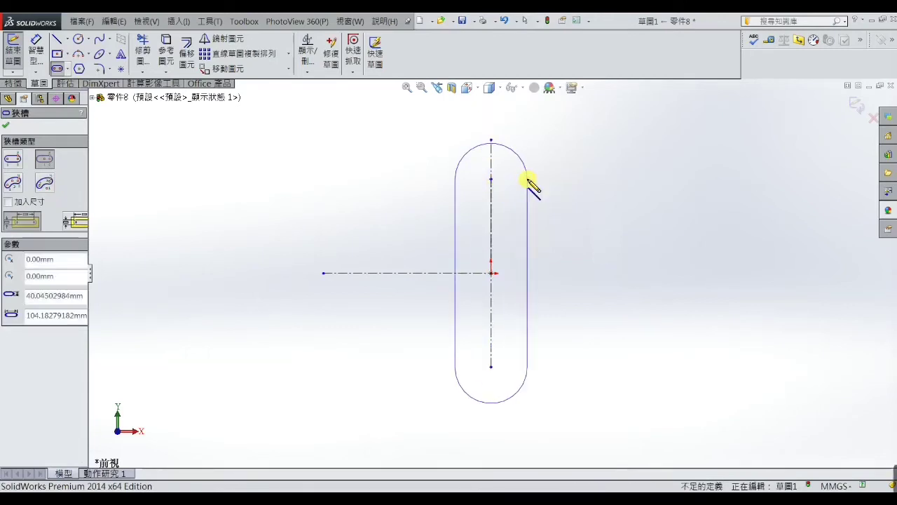
right_click(527, 180)
click(552, 114)
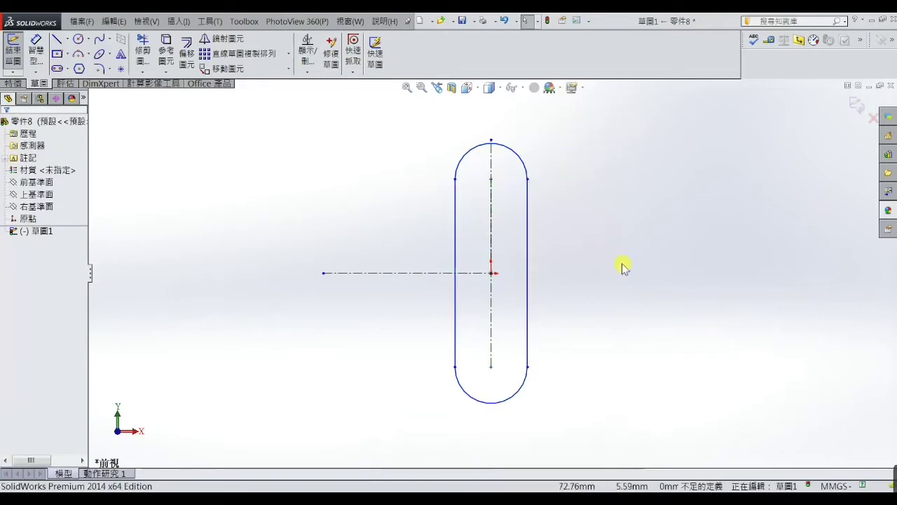
click(36, 52)
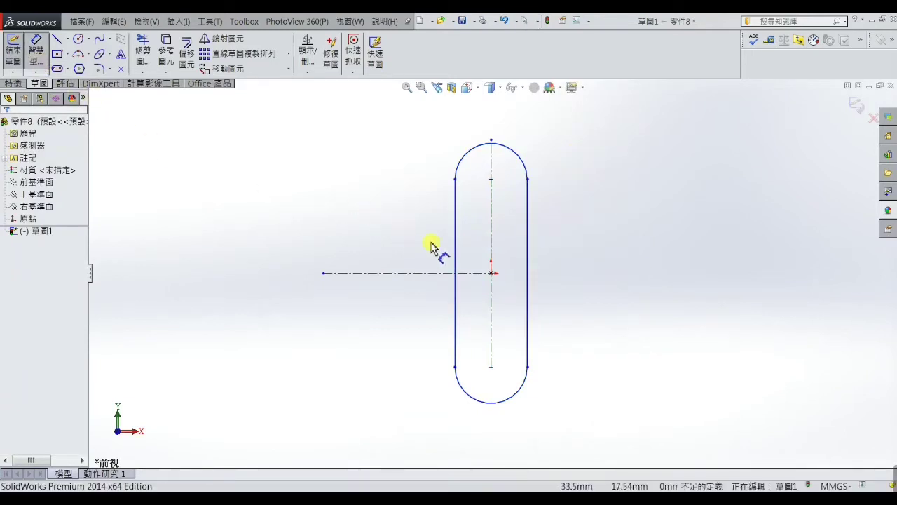
click(456, 254)
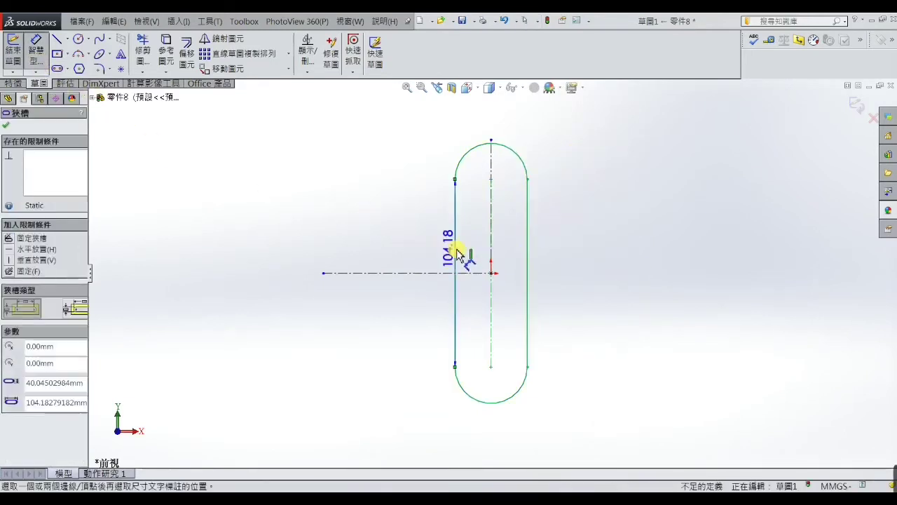
Dimension the slot width between its two edges as 7.5 mm.
click(528, 257)
click(503, 246)
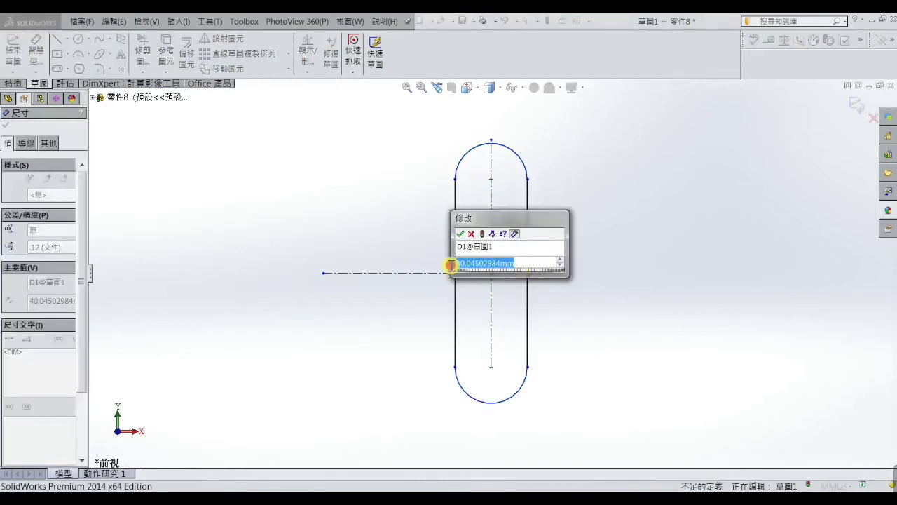
text(7)
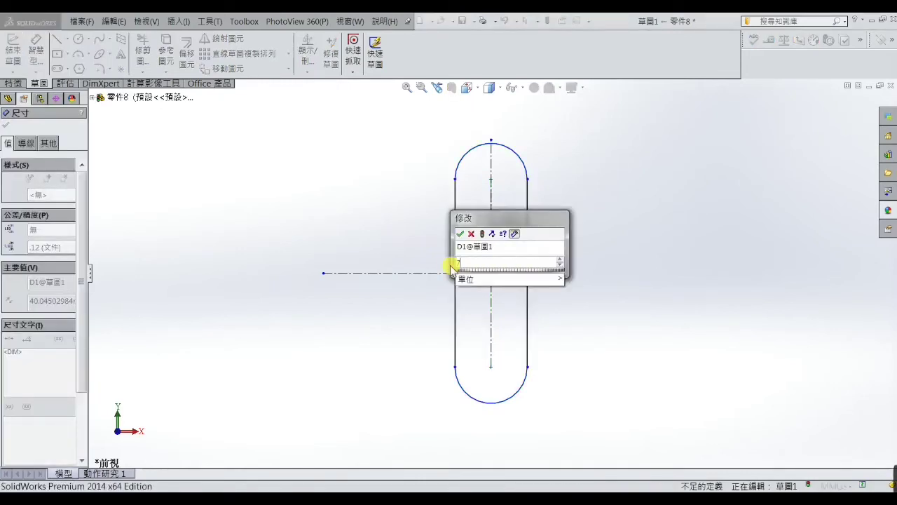
text(.5)
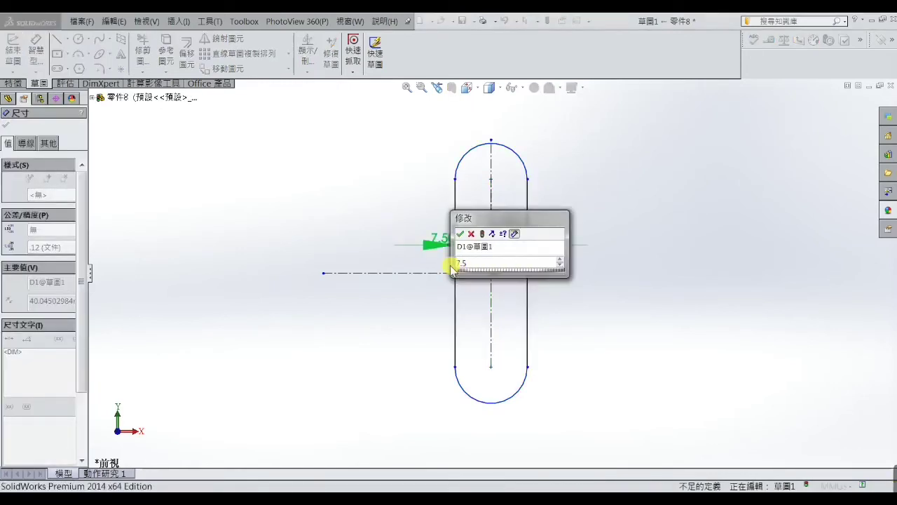
key(Return)
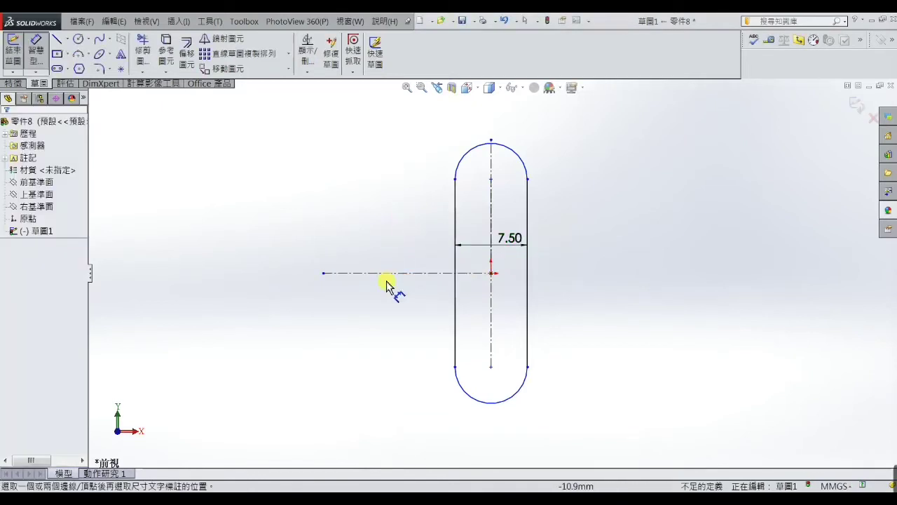
Draw a small circle centred on the vertical centerline inside the slot.
click(78, 38)
scroll(516, 356, down, 3)
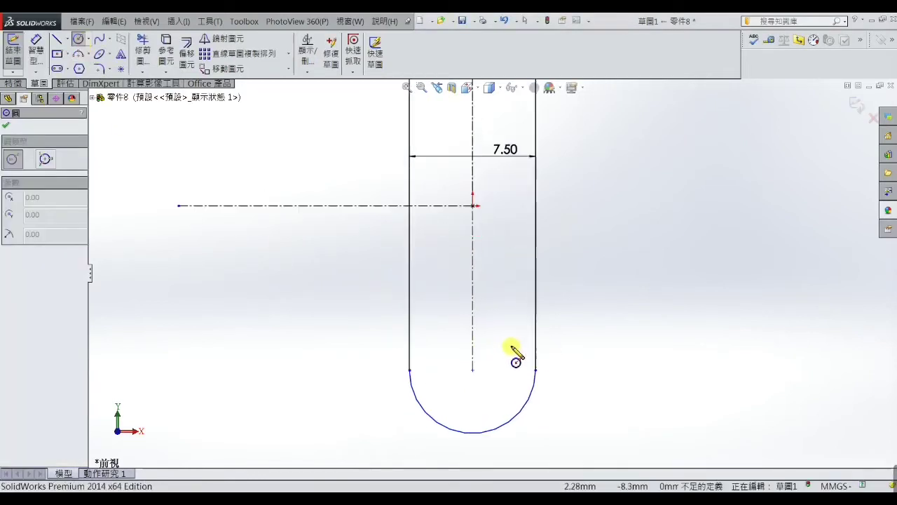
click(473, 316)
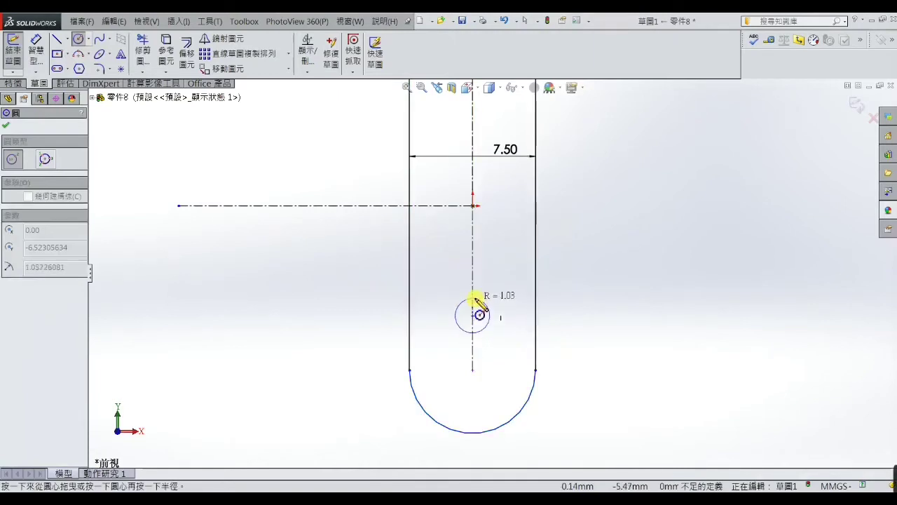
click(479, 294)
right_click(478, 294)
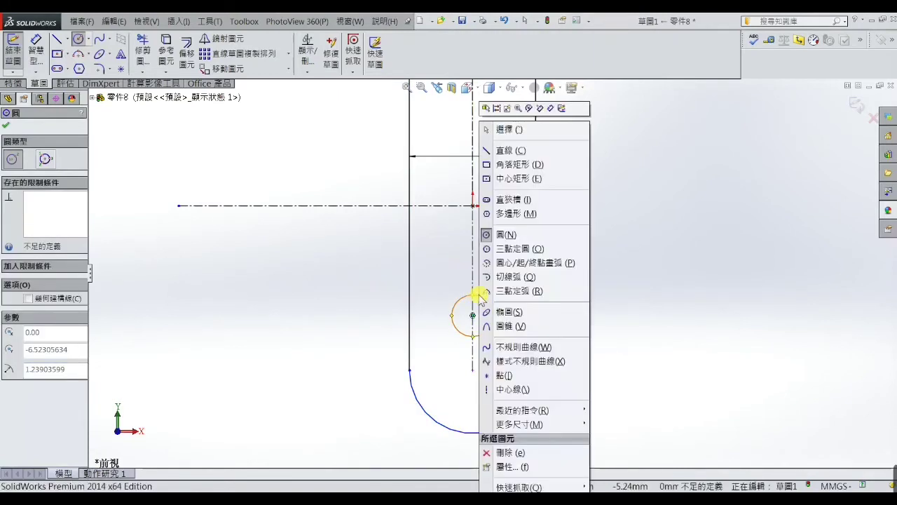
click(490, 129)
key(z)
scroll(514, 172, down, 2)
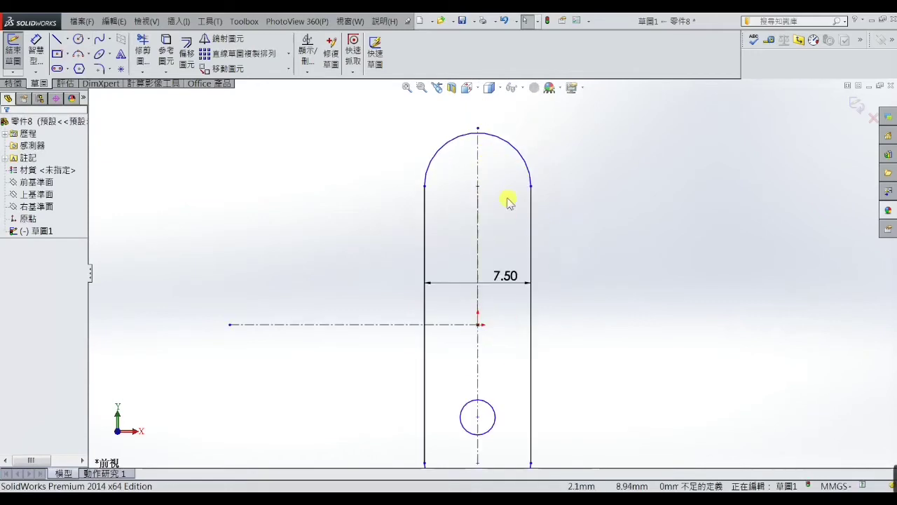
Draw a line down from the slot arc's top, then across to the right edge.
click(57, 40)
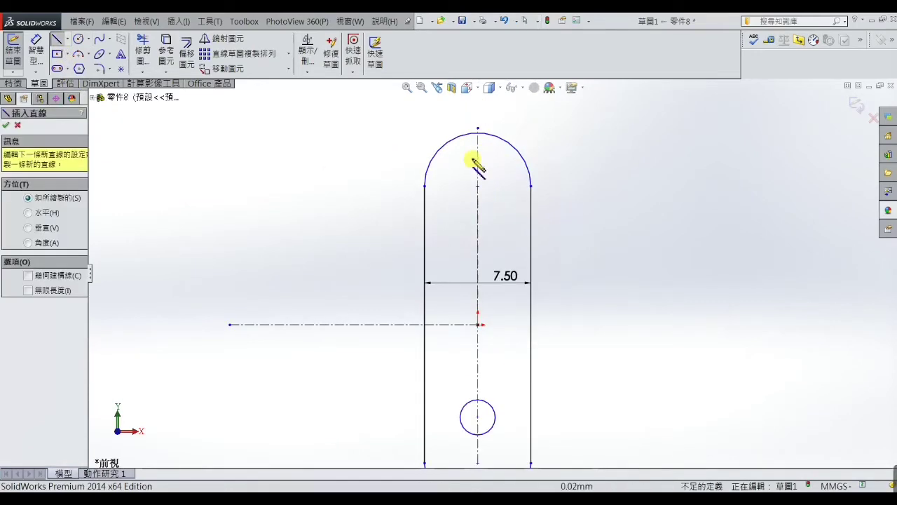
click(461, 140)
click(460, 136)
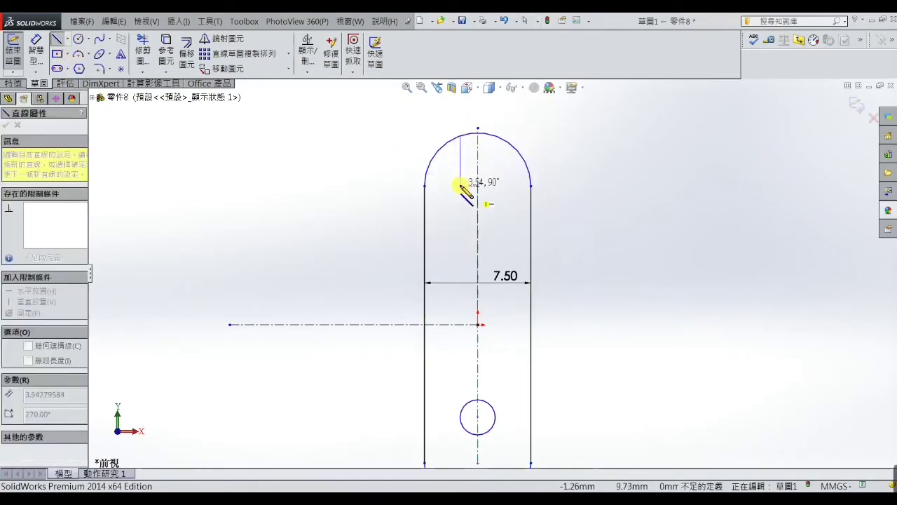
click(460, 193)
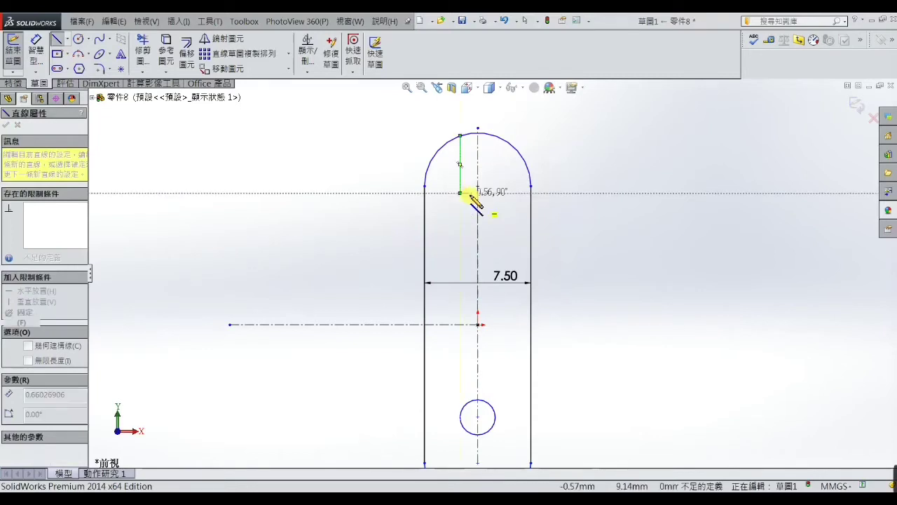
click(531, 193)
right_click(530, 194)
click(554, 98)
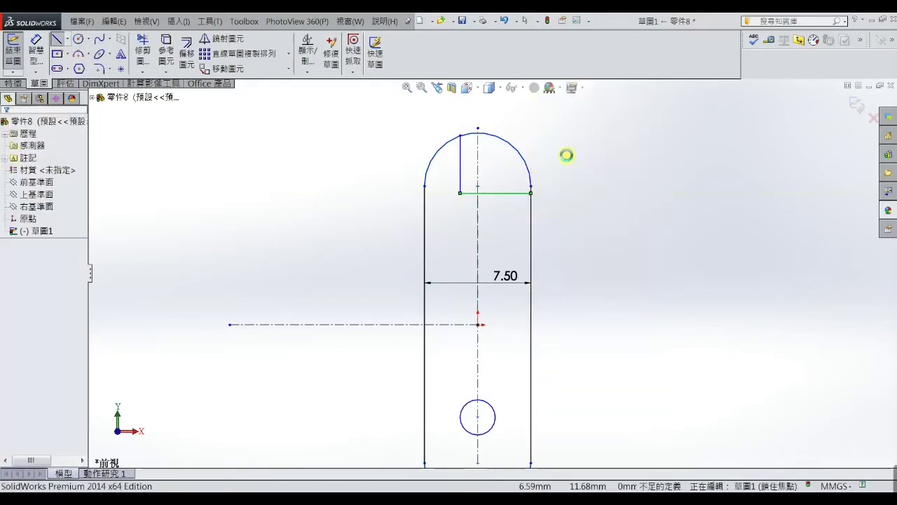
scroll(567, 276, up, 5)
scroll(500, 301, down, 2)
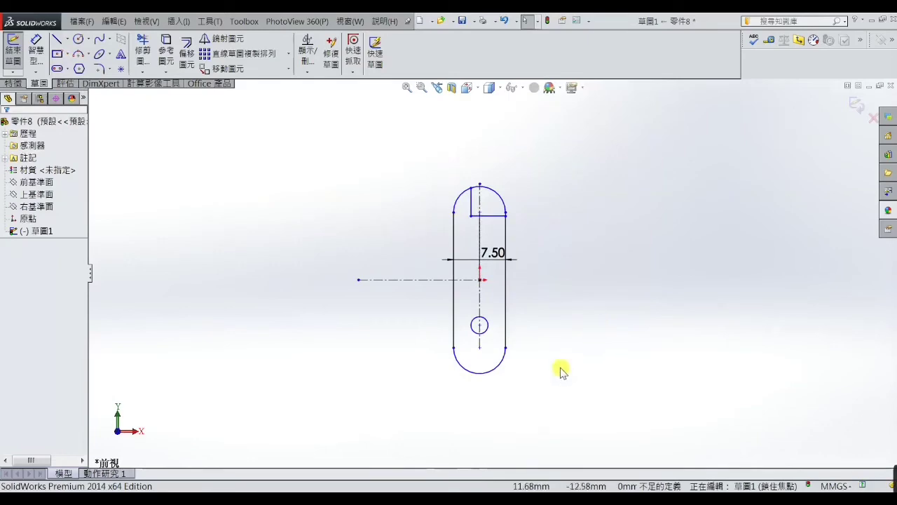
mouse_move(386, 491)
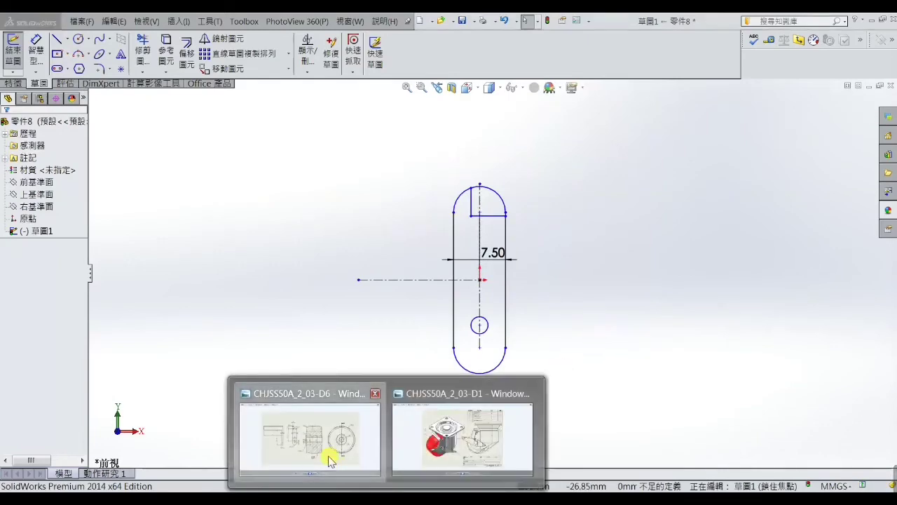
click(323, 414)
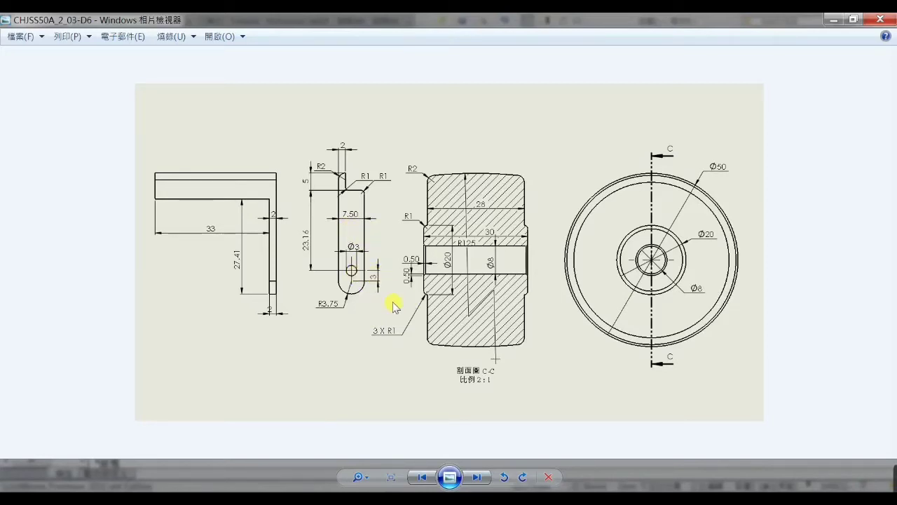
click(830, 22)
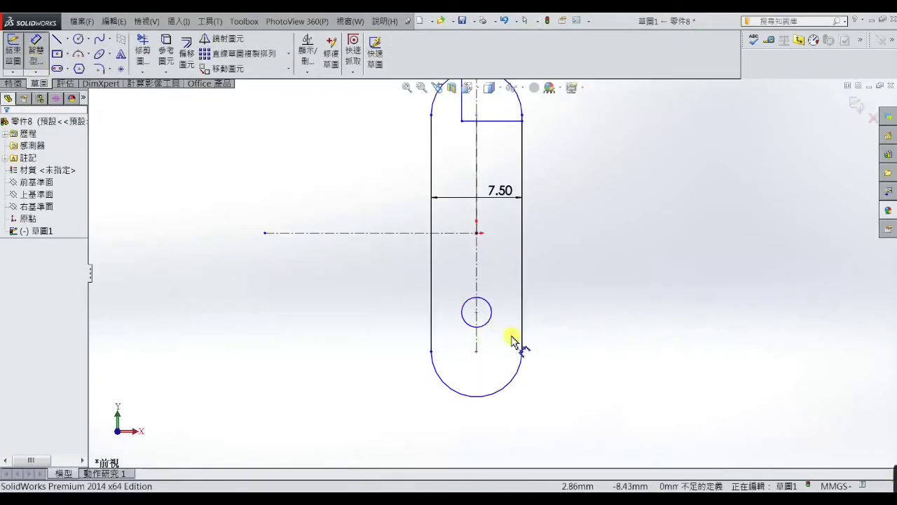
Give the lower circle a 3 mm diameter dimension.
scroll(504, 337, down, 3)
click(476, 314)
click(477, 317)
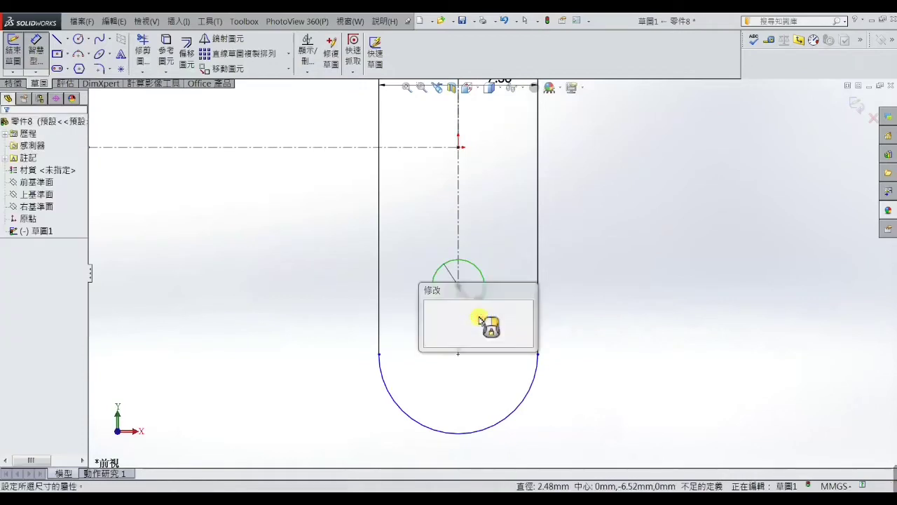
text(3)
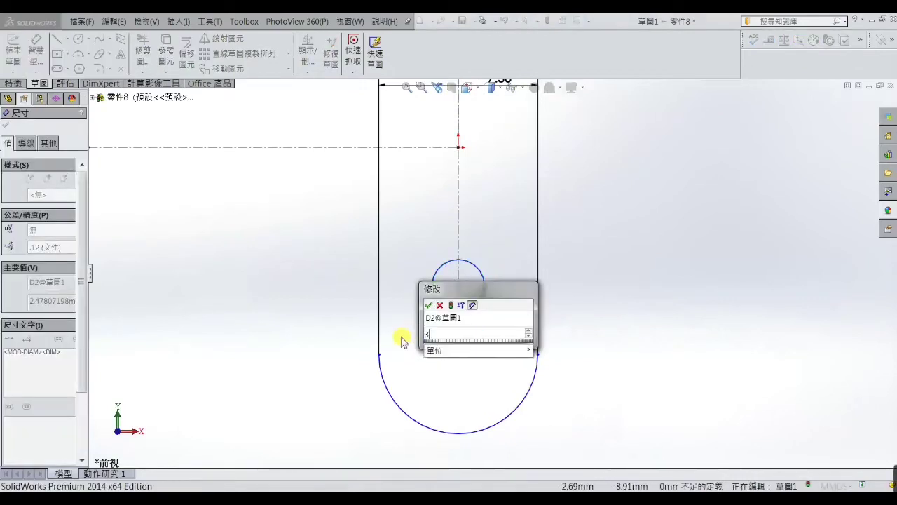
key(Return)
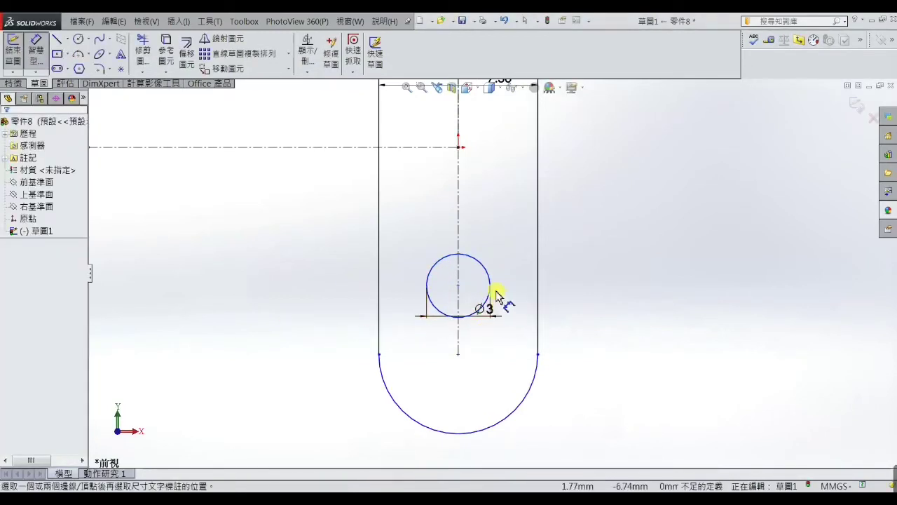
Place the circle's centre 3 mm above the bottom arc's centre.
click(491, 281)
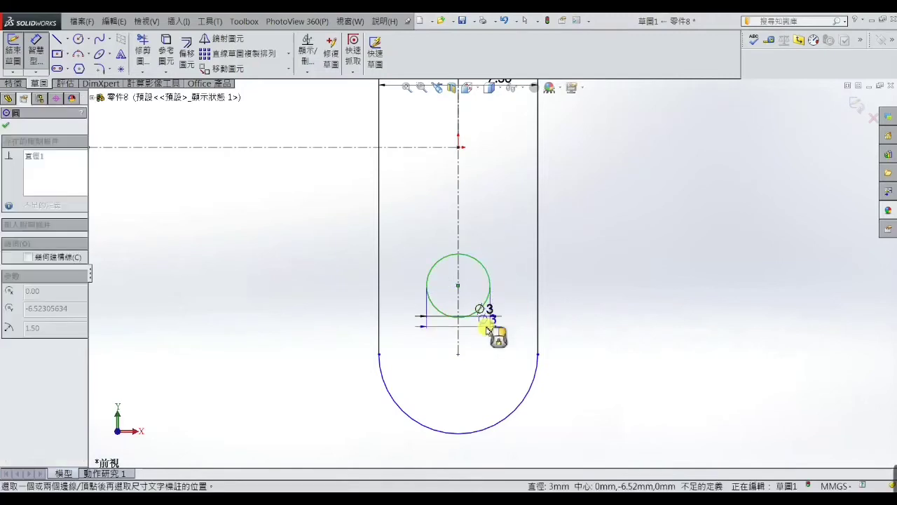
click(458, 354)
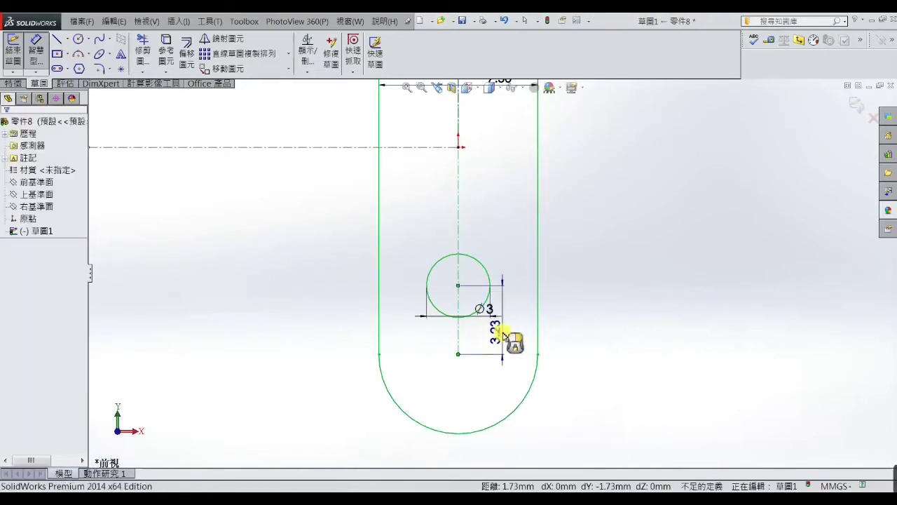
click(501, 322)
text(3)
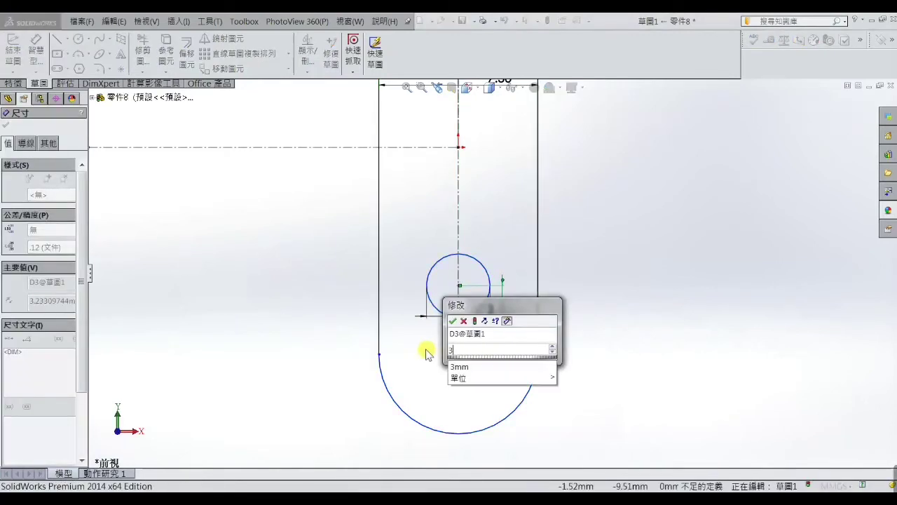
key(Return)
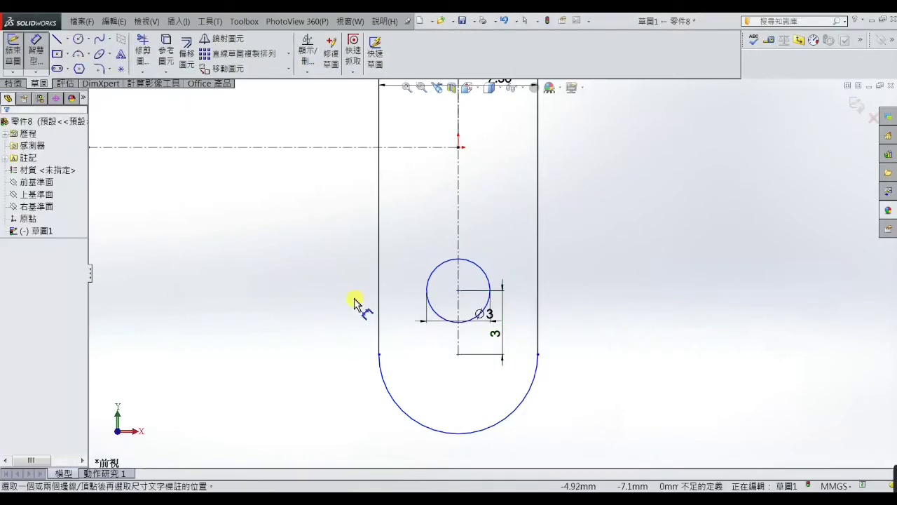
key(z)
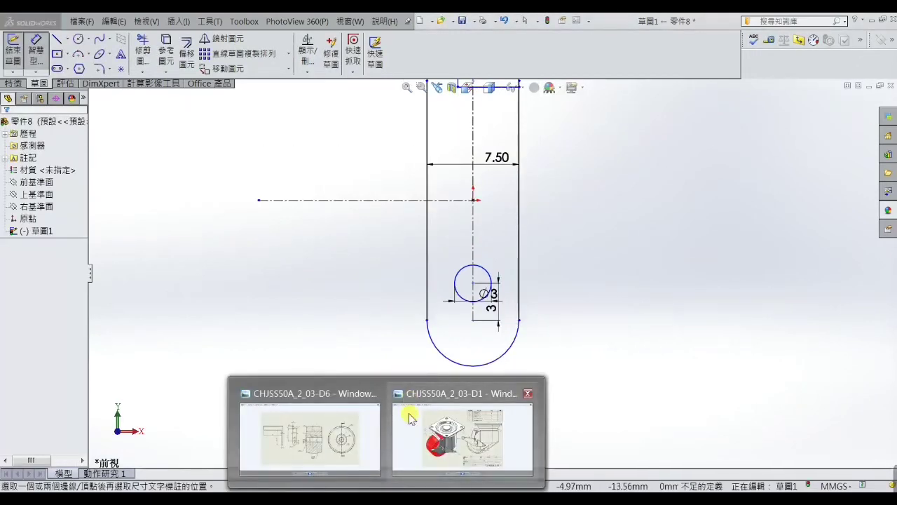
click(341, 448)
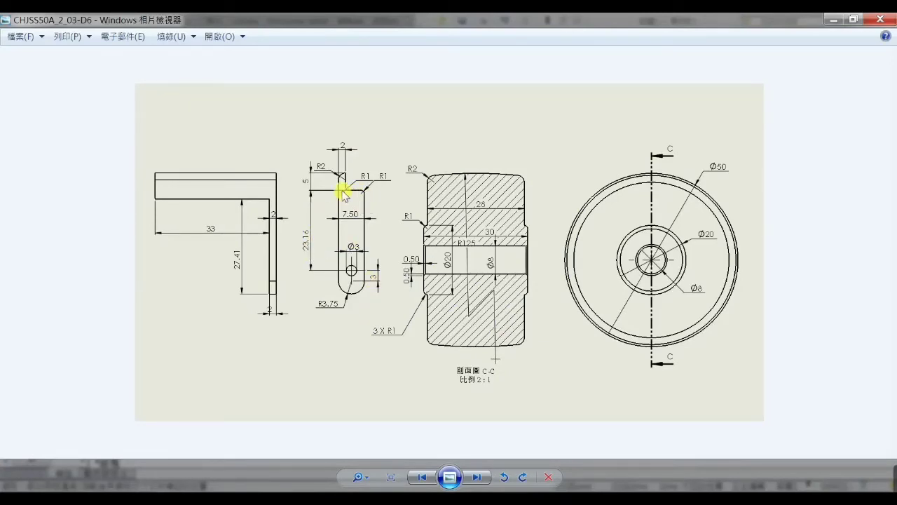
click(832, 26)
scroll(518, 270, up, 2)
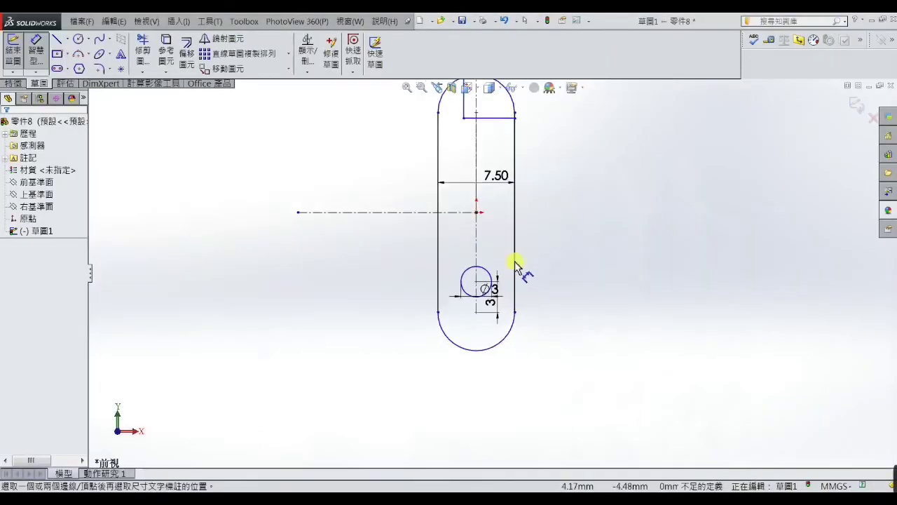
scroll(505, 277, up, 2)
click(482, 283)
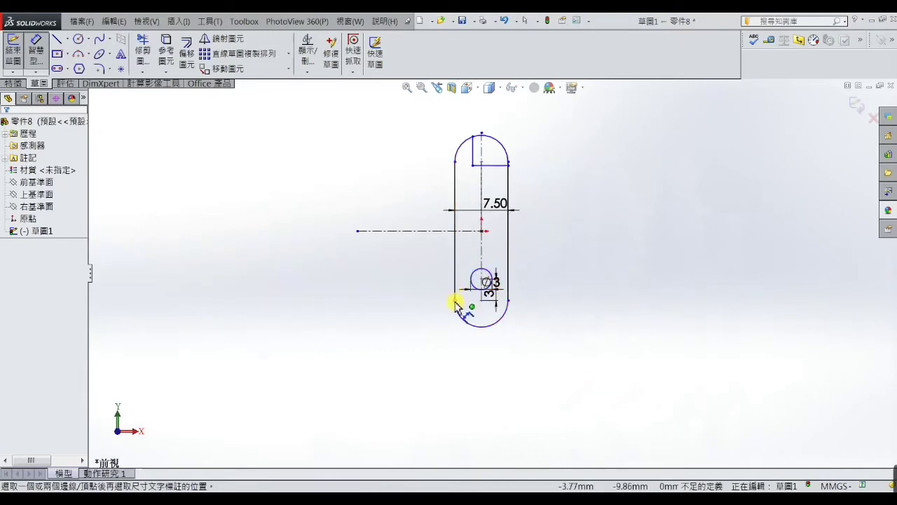
click(386, 499)
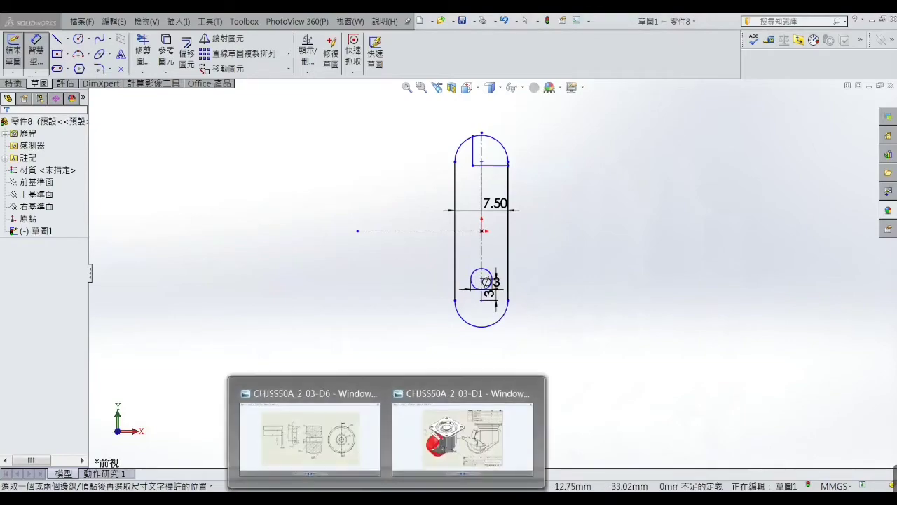
click(298, 456)
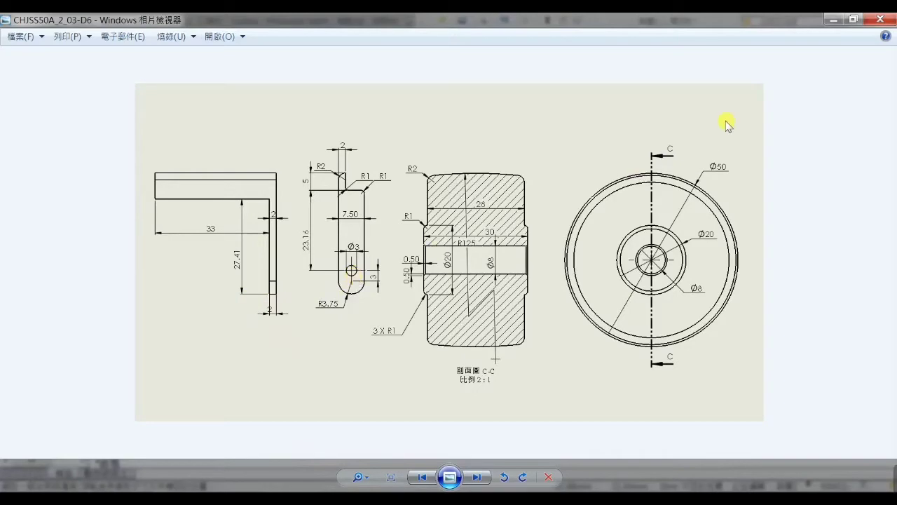
click(831, 21)
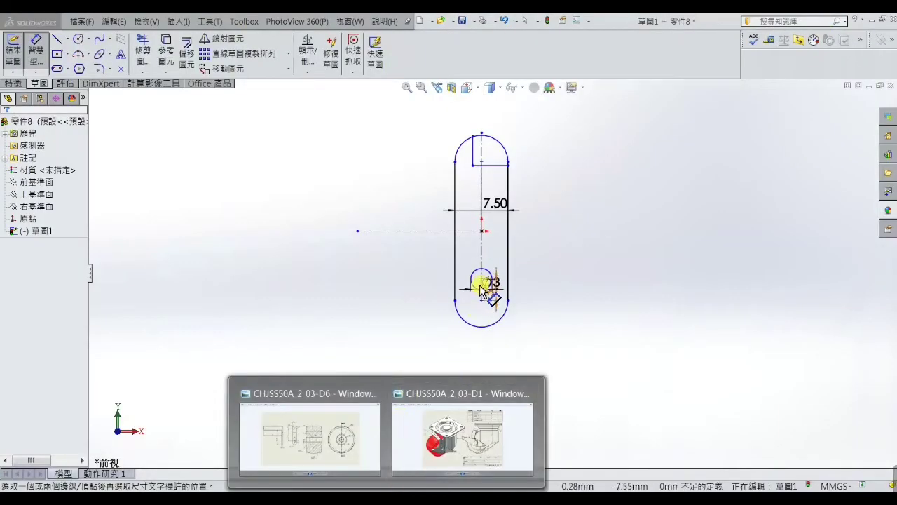
scroll(455, 291, down, 3)
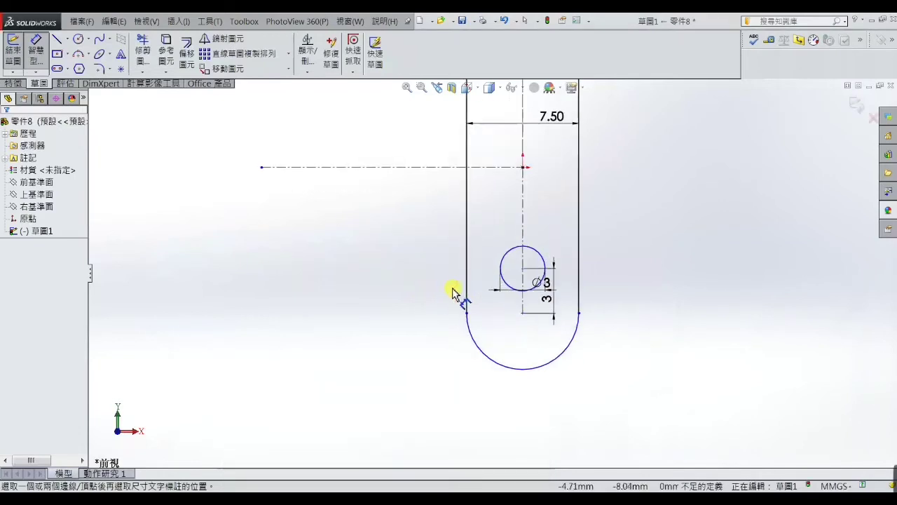
Dimension the Ø3 hole centre 23.16 mm below the slot's top horizontal line.
click(503, 273)
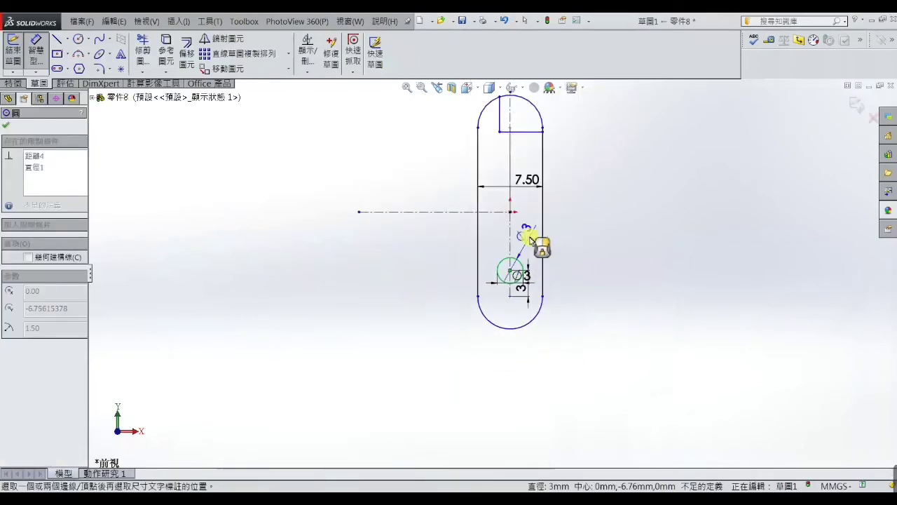
click(522, 127)
click(398, 185)
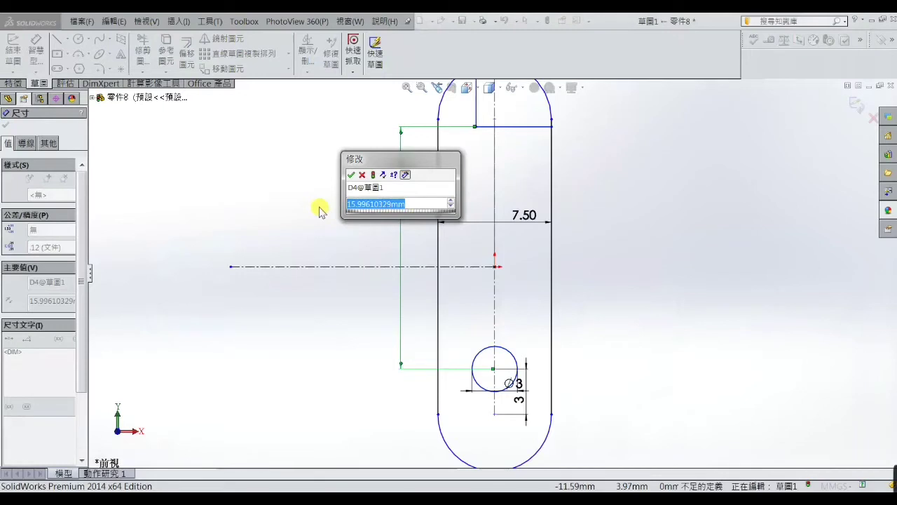
text(23.)
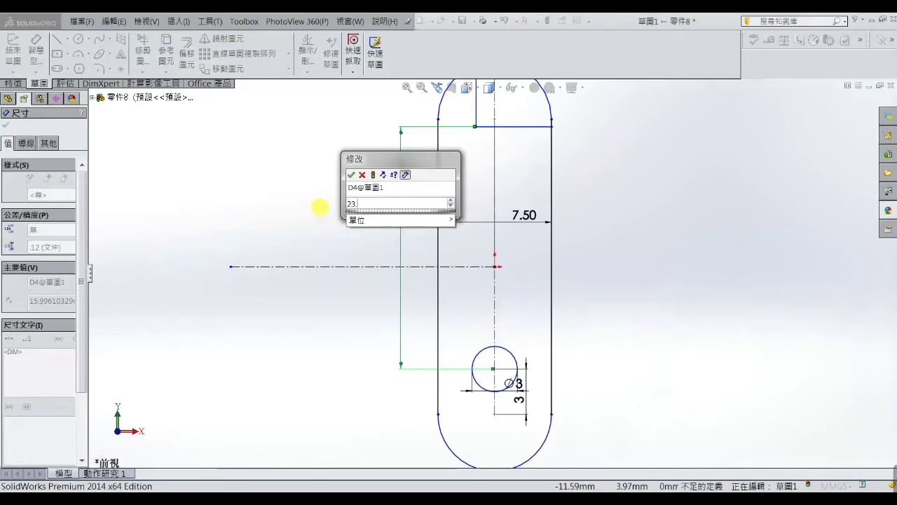
text(16)
key(Return)
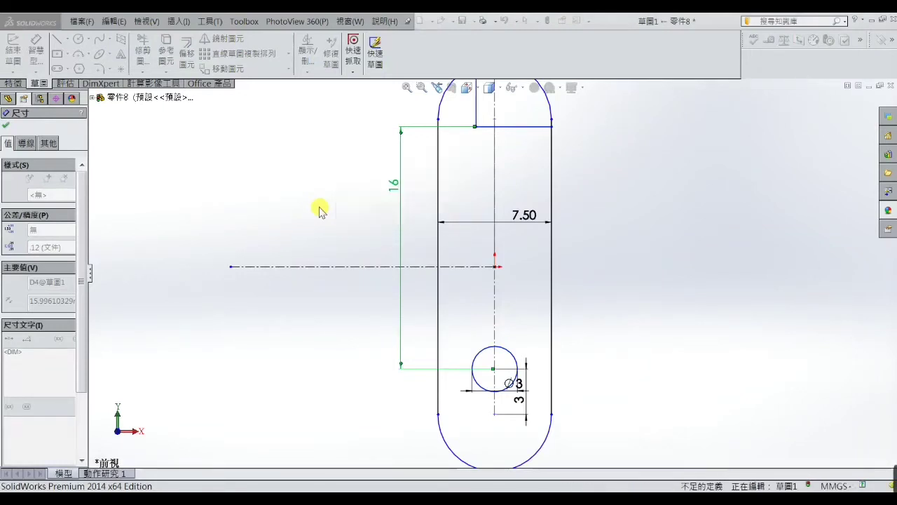
Drag the slot's top arc upward so the slot extends above the short horizontal line.
right_click(565, 176)
click(569, 138)
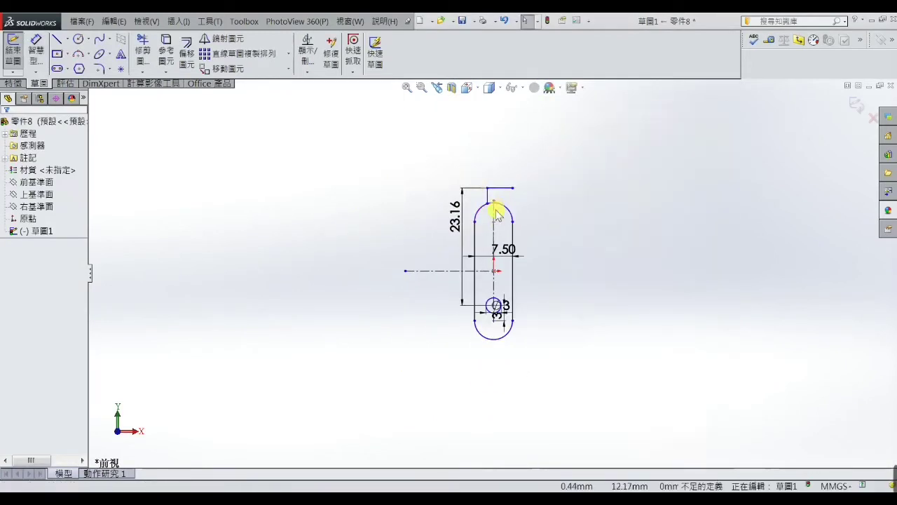
click(496, 204)
drag(495, 200, 495, 188)
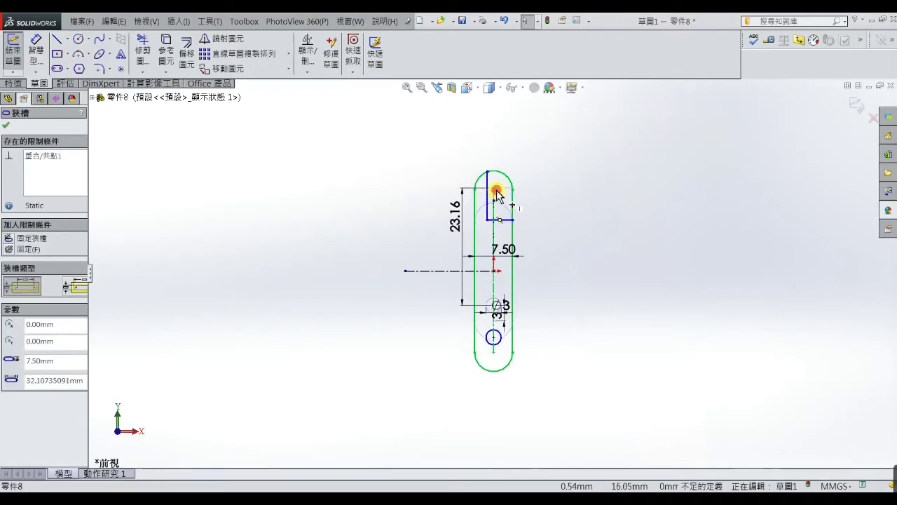
click(550, 195)
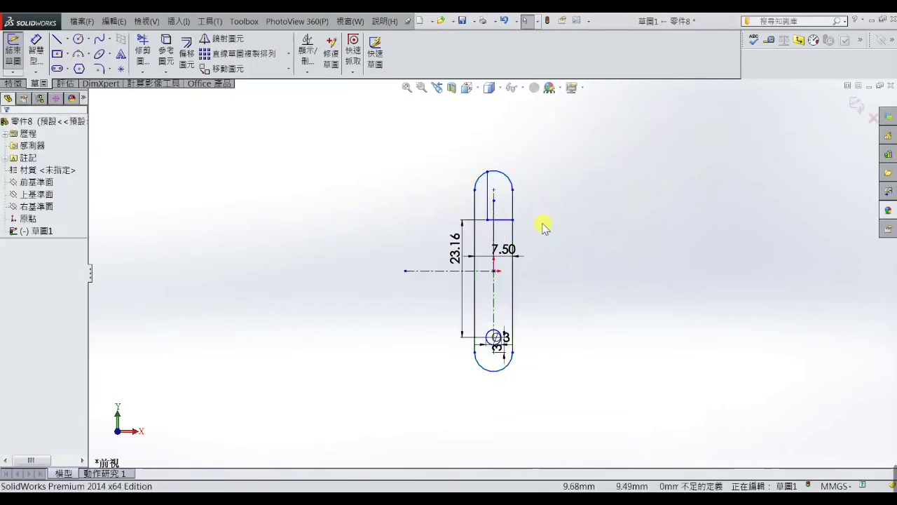
scroll(533, 210, down, 2)
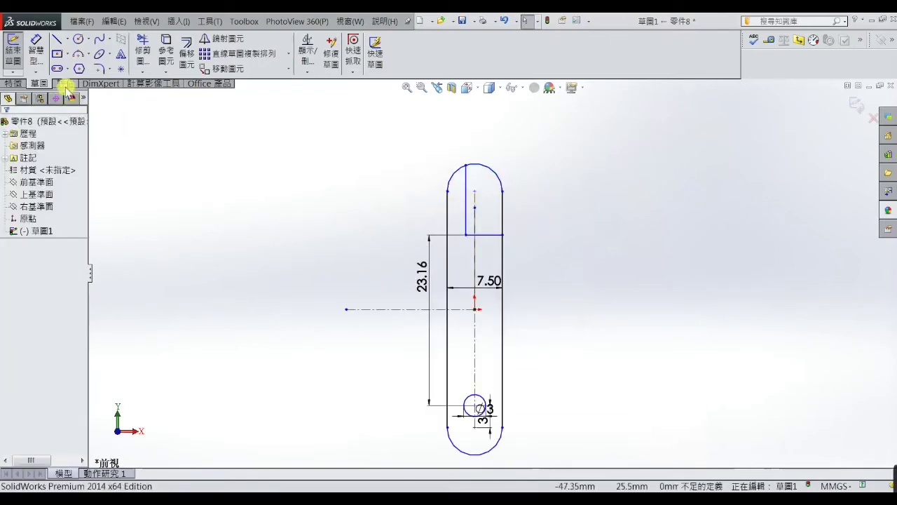
click(36, 50)
scroll(471, 277, down, 2)
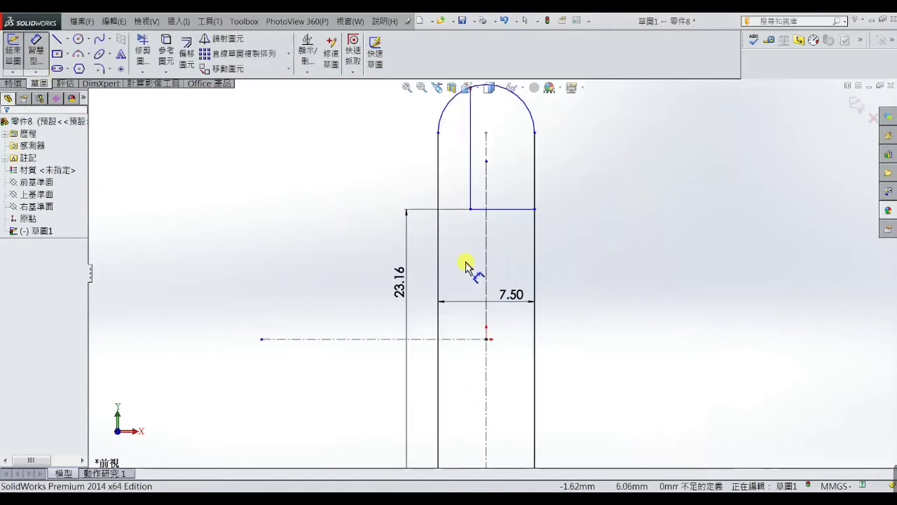
Dimension the L-shaped lines: 2 mm tab width and 5 mm short vertical line.
click(439, 189)
click(473, 188)
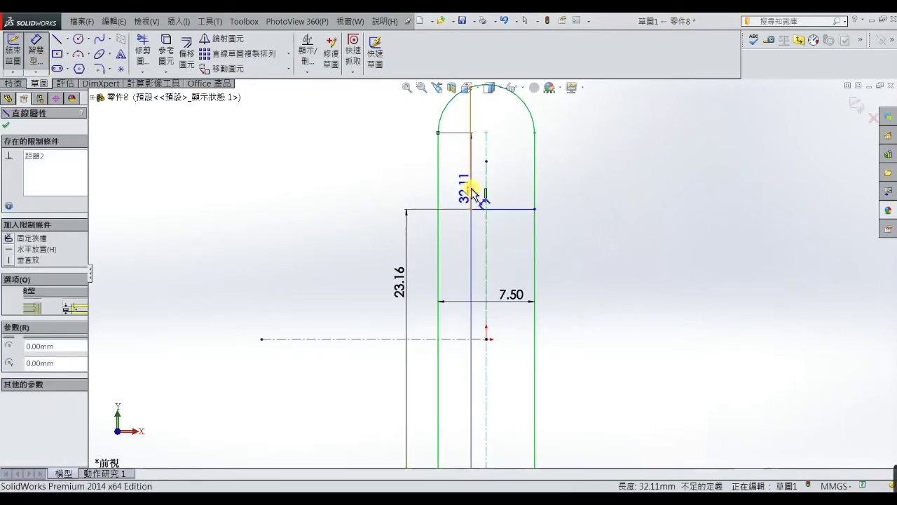
click(464, 211)
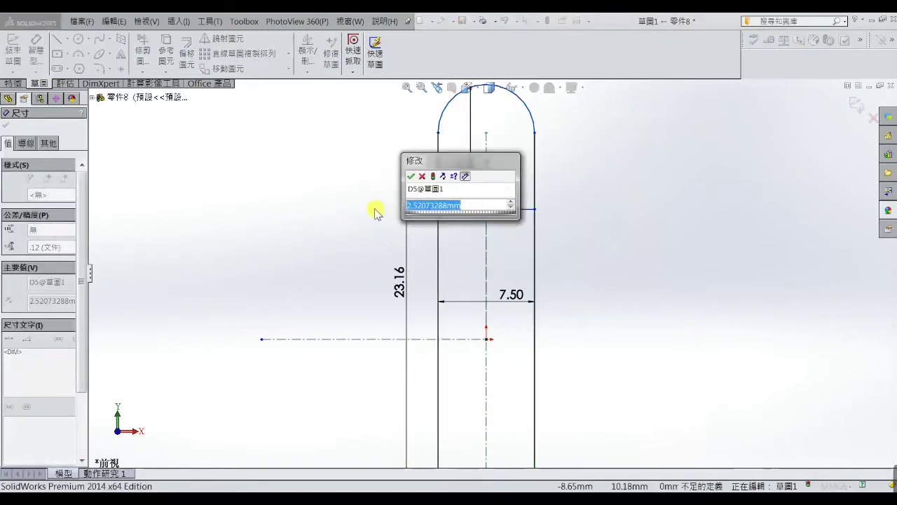
text(2)
key(Return)
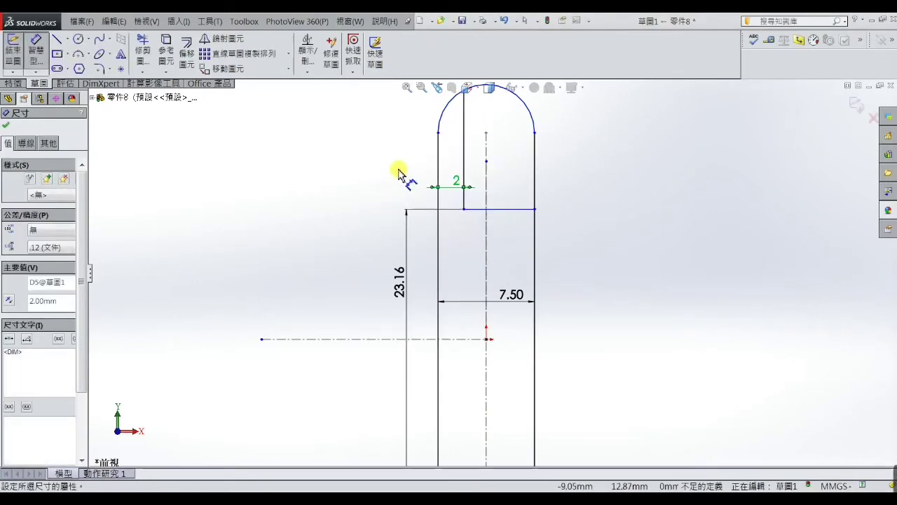
click(465, 150)
click(478, 155)
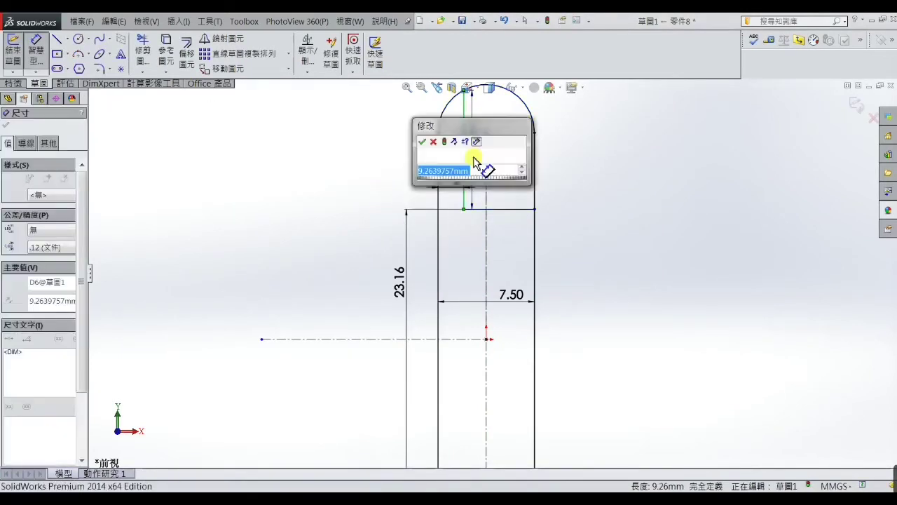
text(5)
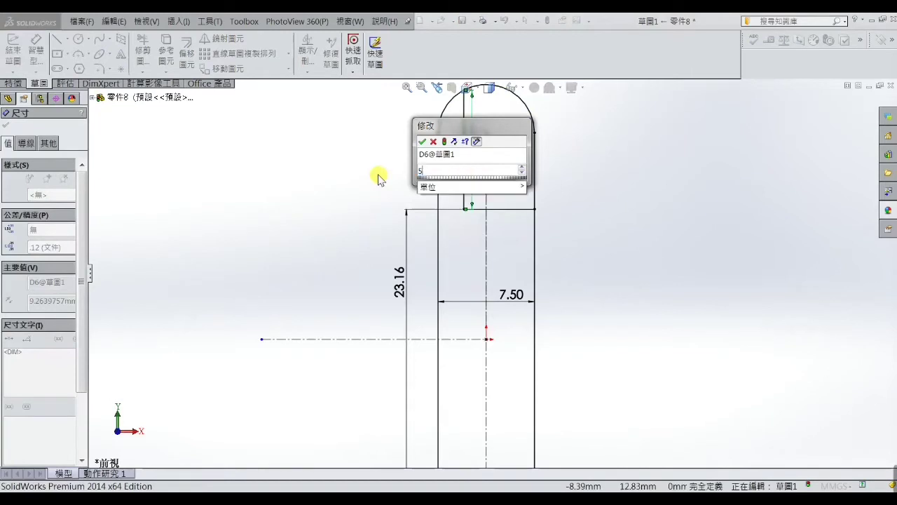
key(Return)
scroll(489, 278, up, 3)
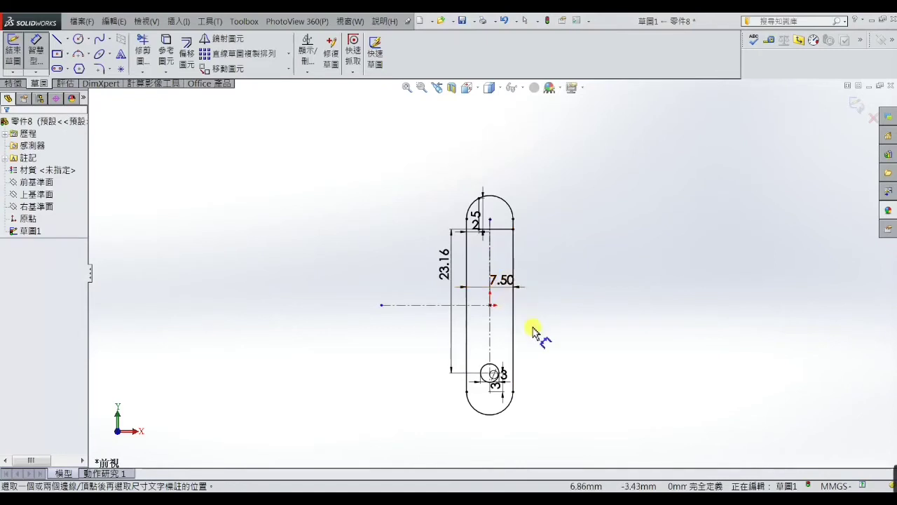
Trim away the right part of the slot's top arc, accepting the warning.
scroll(525, 254, down, 5)
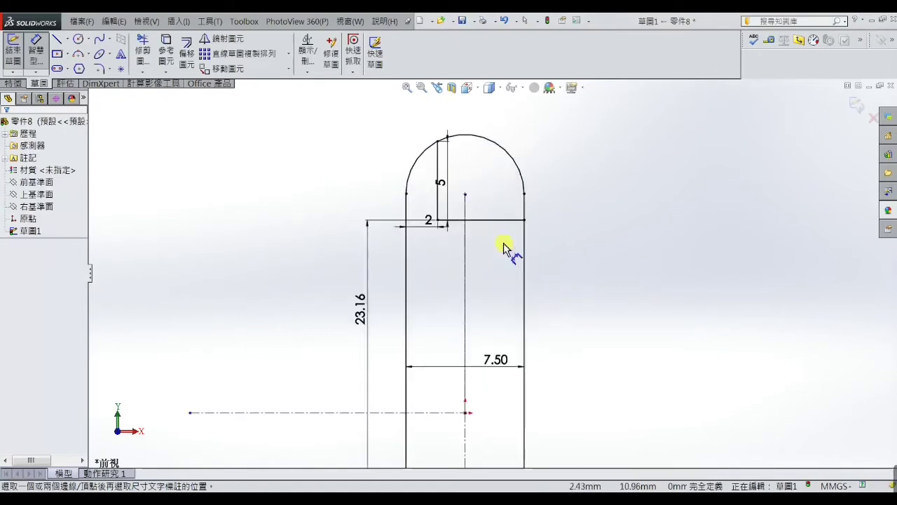
click(145, 48)
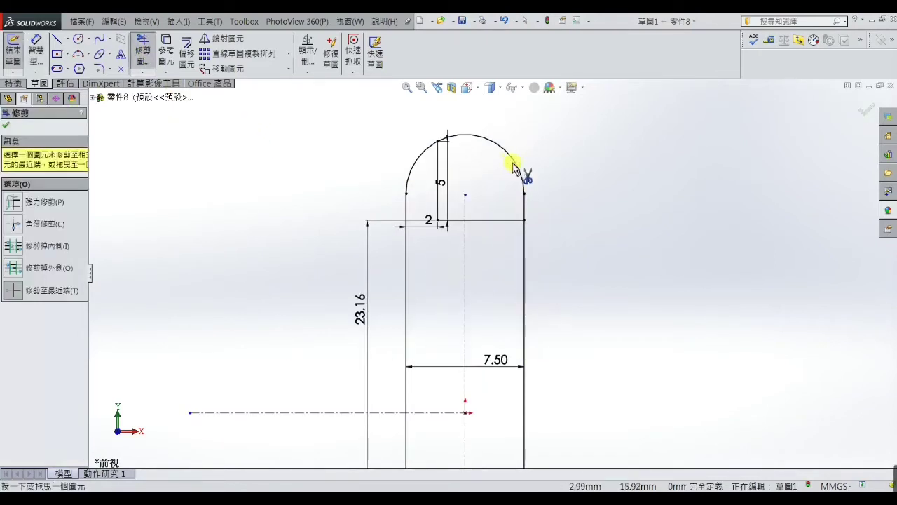
click(521, 171)
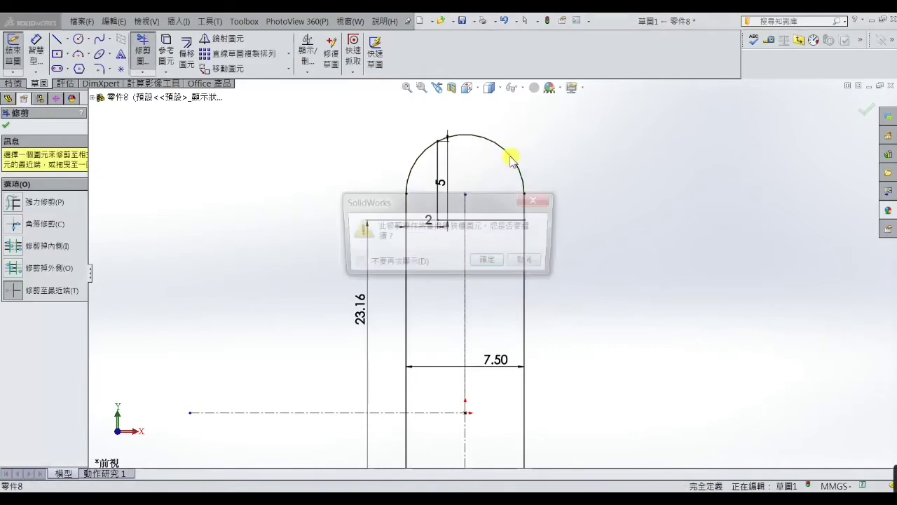
click(490, 262)
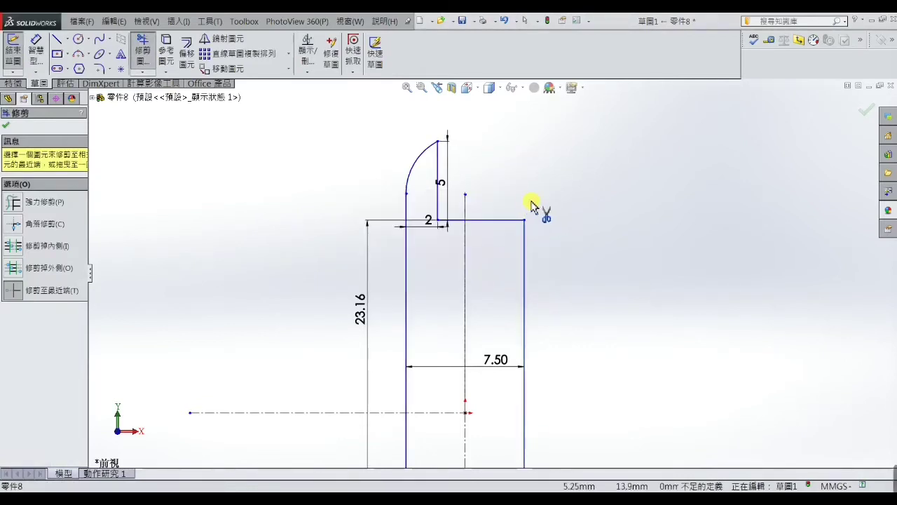
right_click(578, 180)
click(572, 153)
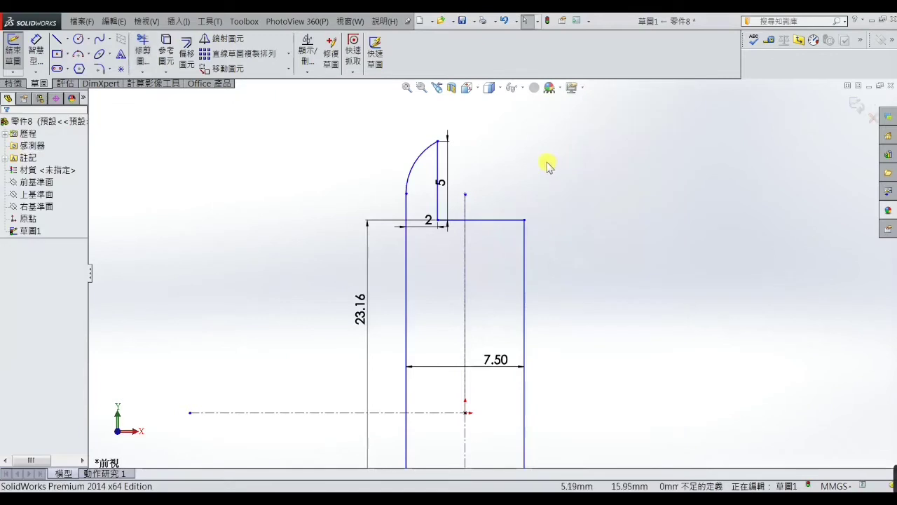
click(102, 70)
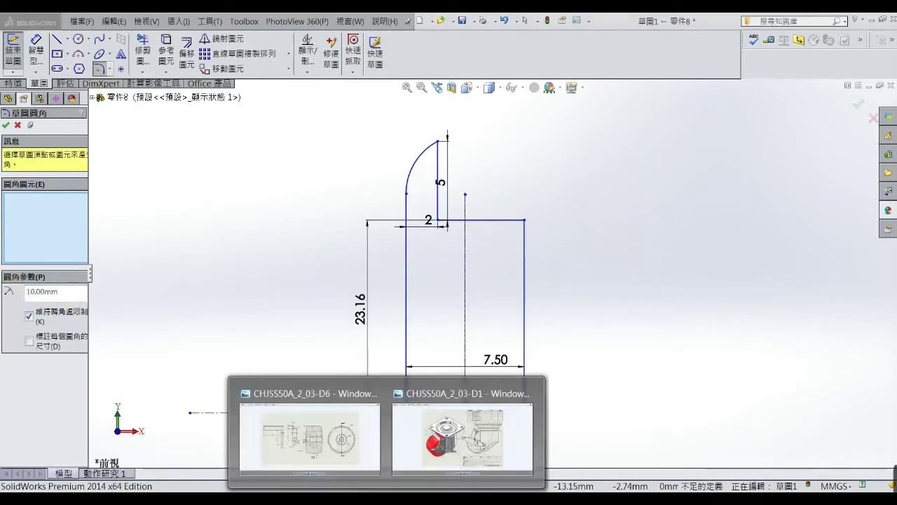
After checking the reference drawing, add R1 fillets below the tab and at the slot's top-right corner.
click(312, 452)
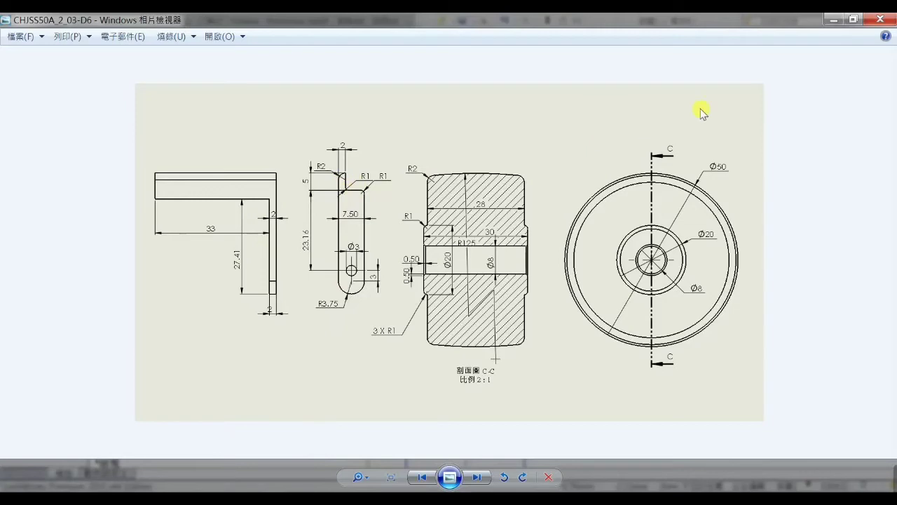
click(832, 21)
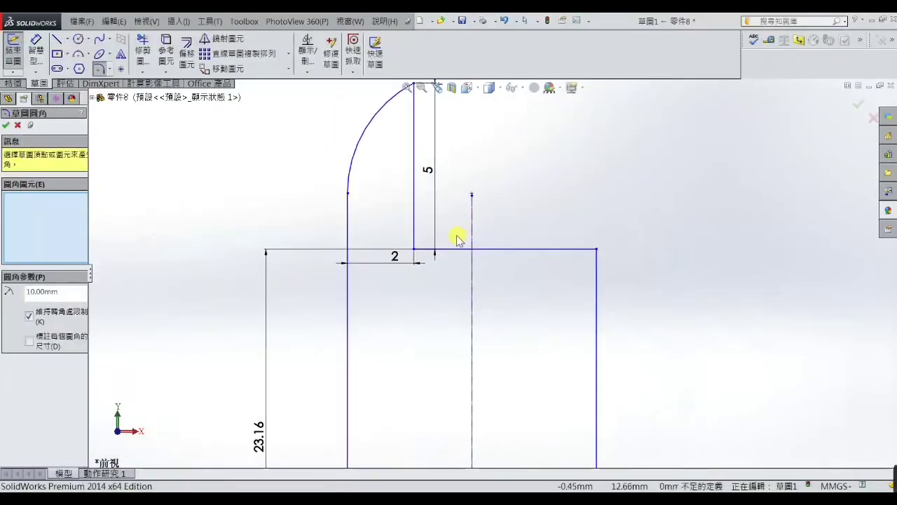
drag(68, 293, 11, 293)
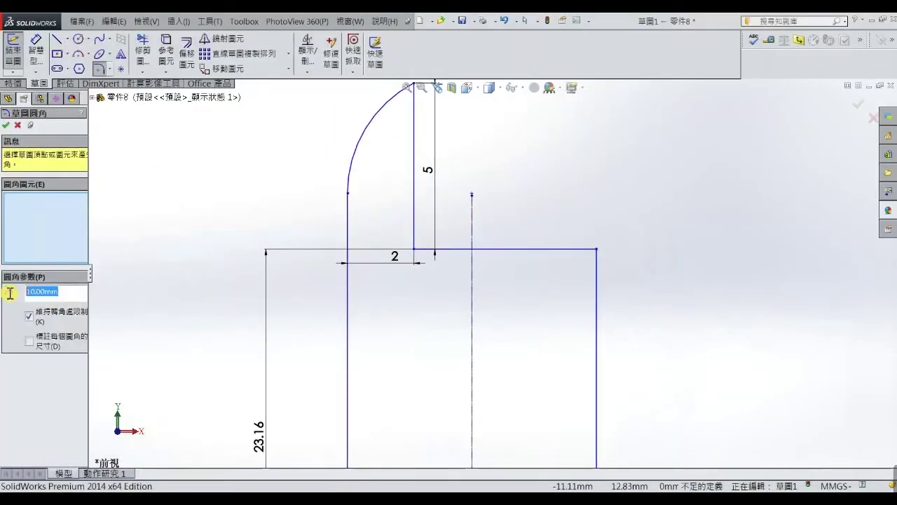
text(1)
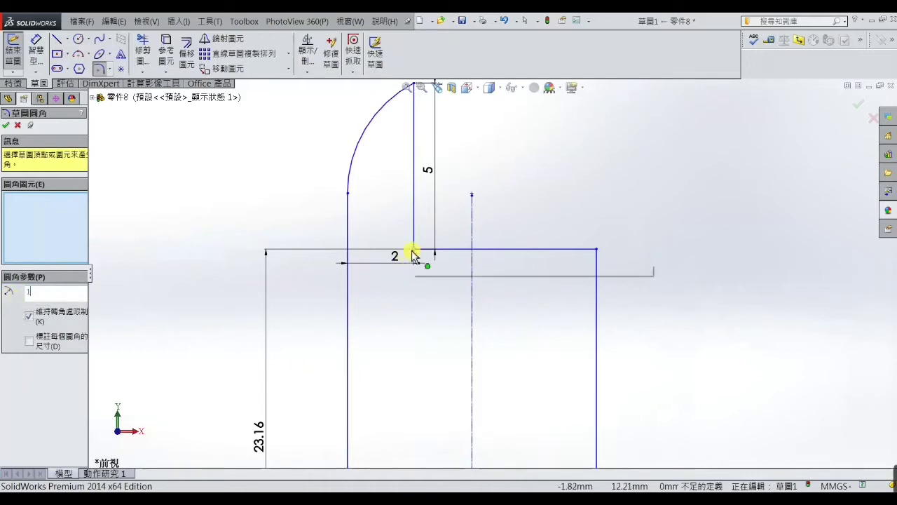
click(414, 251)
click(598, 251)
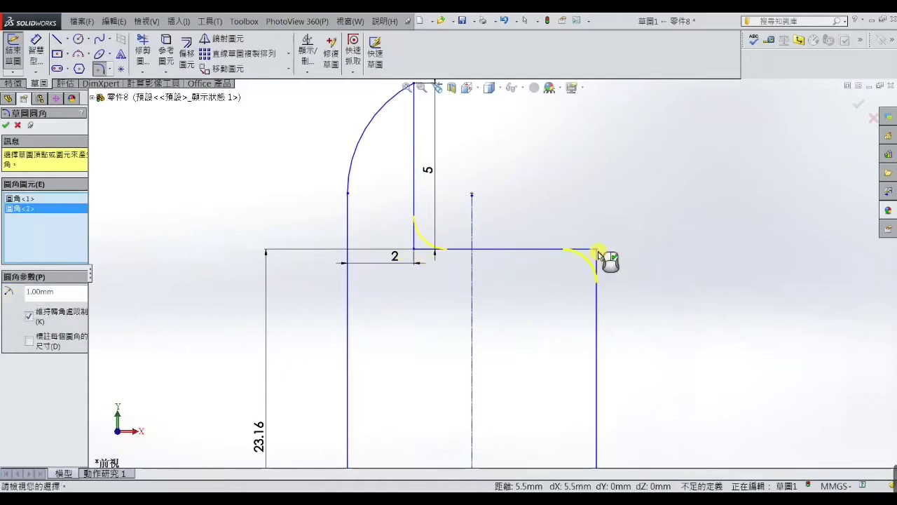
click(6, 125)
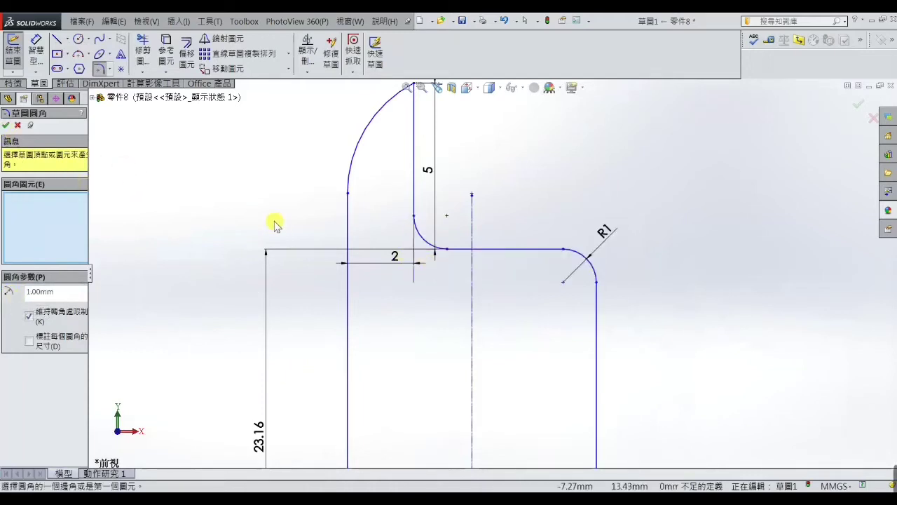
scroll(323, 253, up, 2)
scroll(449, 291, up, 2)
scroll(490, 309, up, 1)
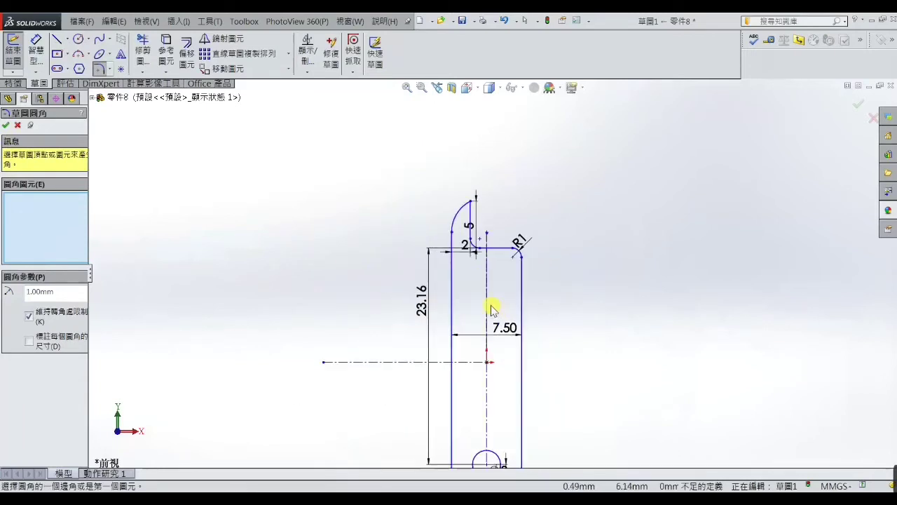
scroll(489, 220, down, 1)
scroll(481, 212, down, 2)
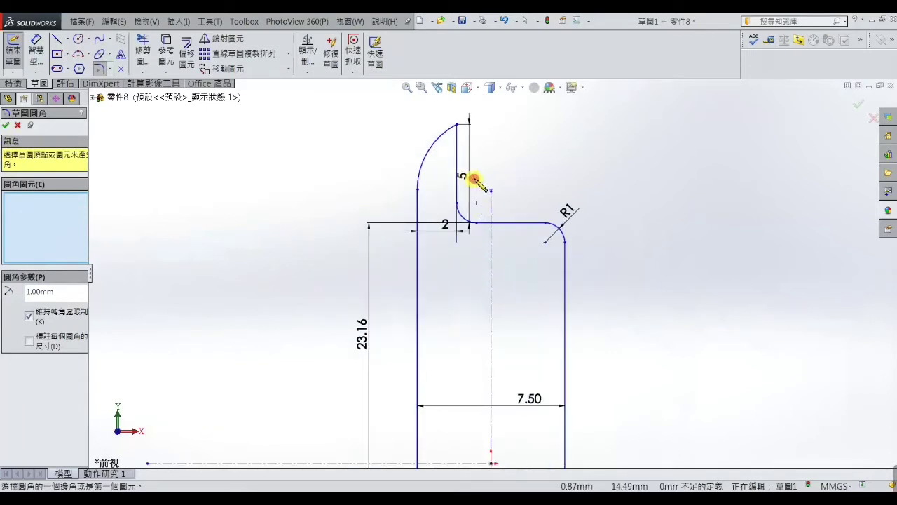
scroll(637, 224, up, 2)
scroll(609, 313, up, 2)
scroll(571, 342, up, 1)
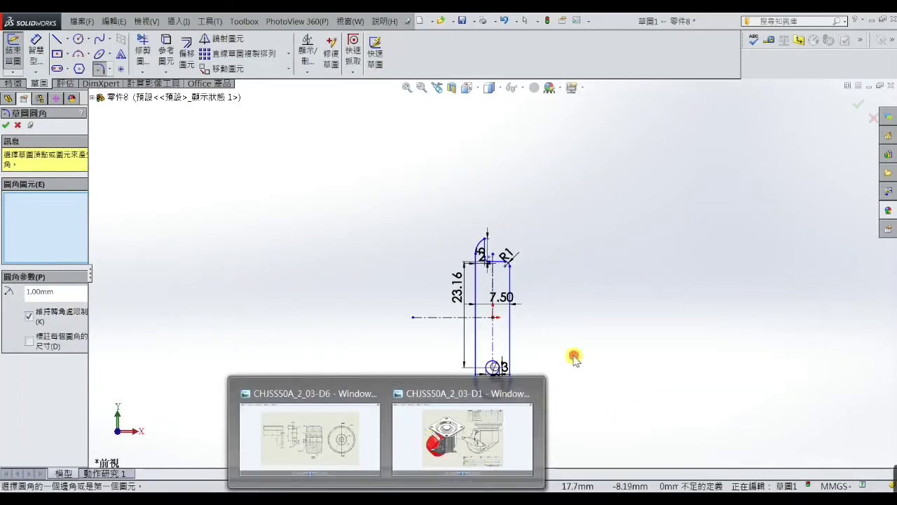
scroll(503, 373, down, 1)
scroll(504, 373, down, 4)
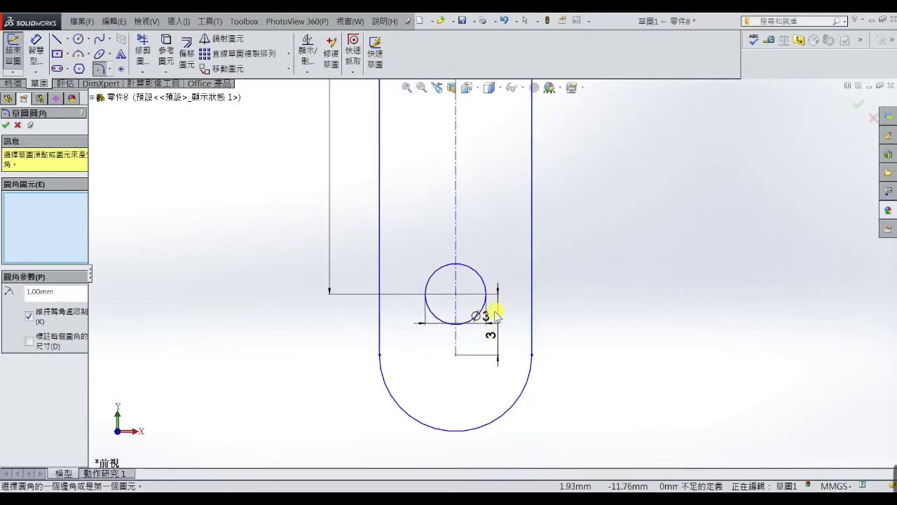
Close the fillet tool and move the ⌀3 dimension above the small circle.
click(7, 126)
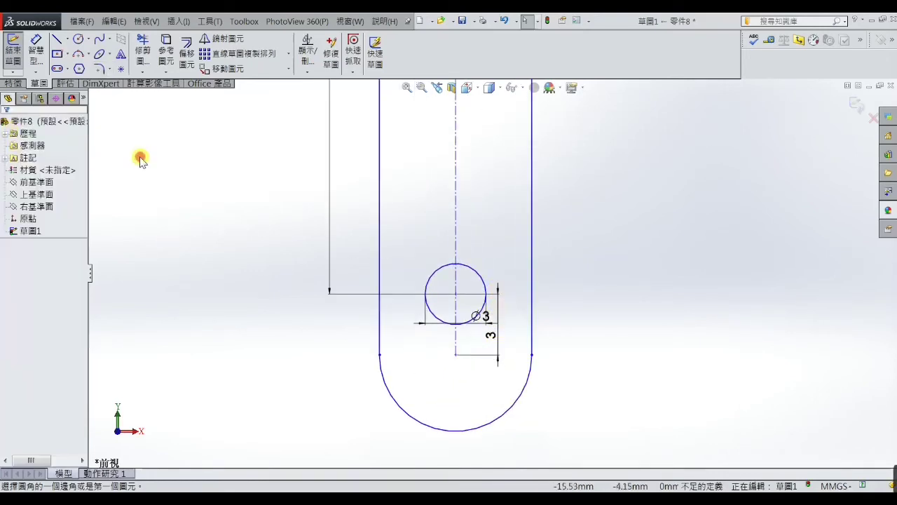
drag(480, 315, 478, 242)
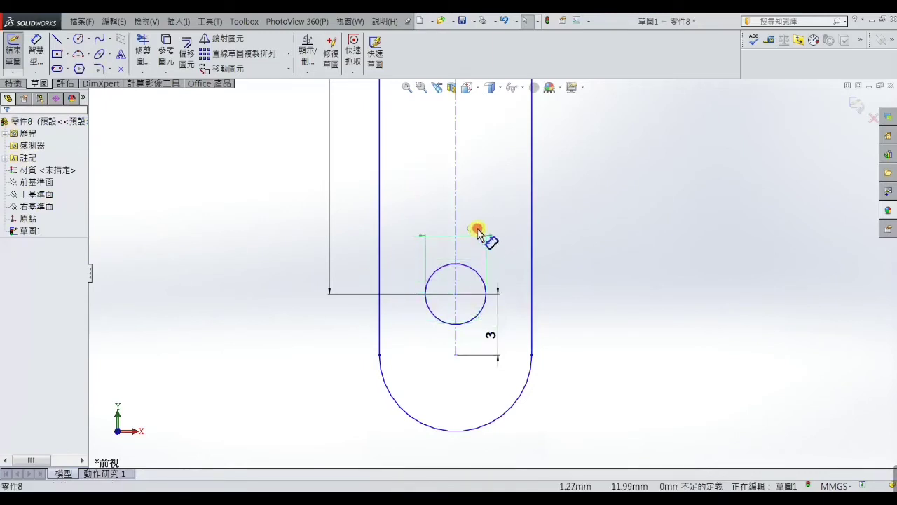
click(613, 295)
mouse_move(376, 492)
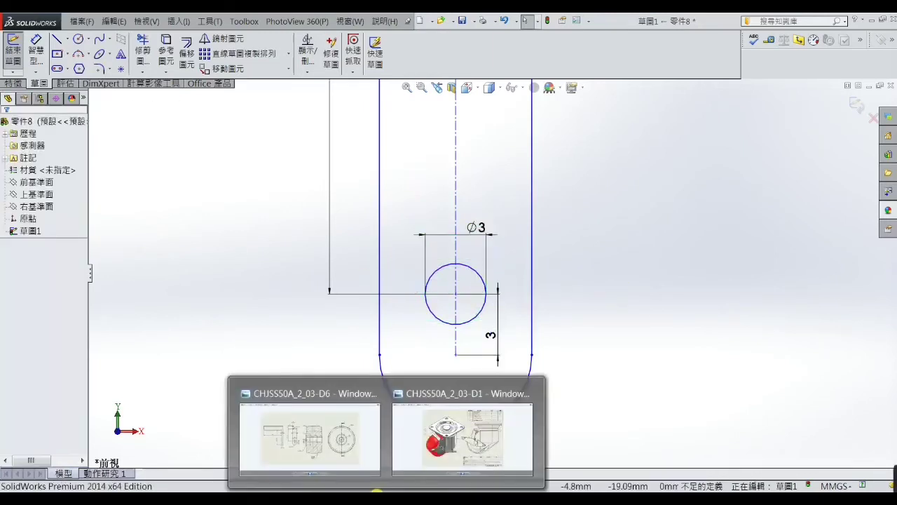
click(295, 458)
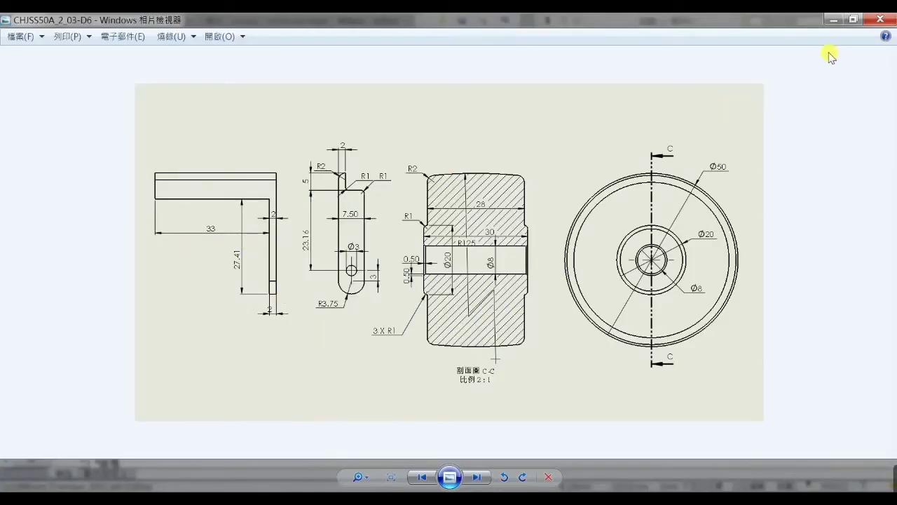
click(840, 26)
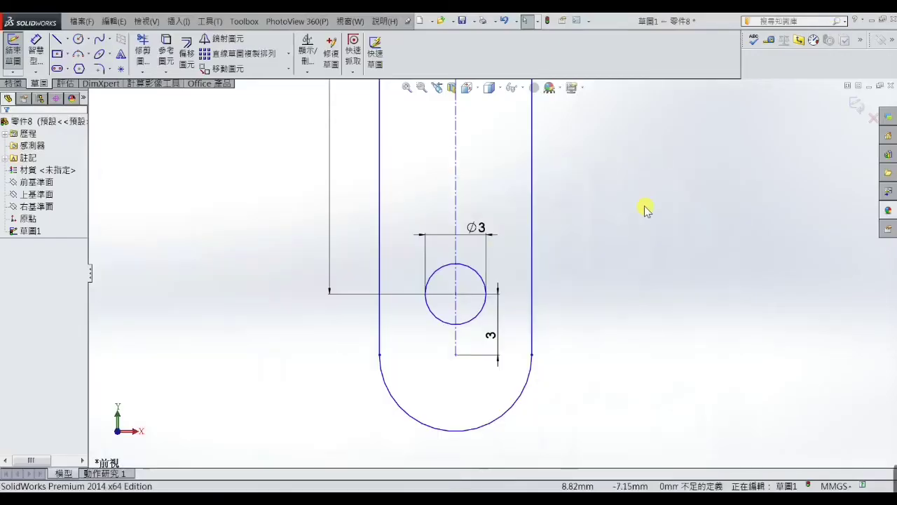
scroll(631, 210, up, 3)
scroll(593, 254, up, 2)
scroll(511, 168, down, 2)
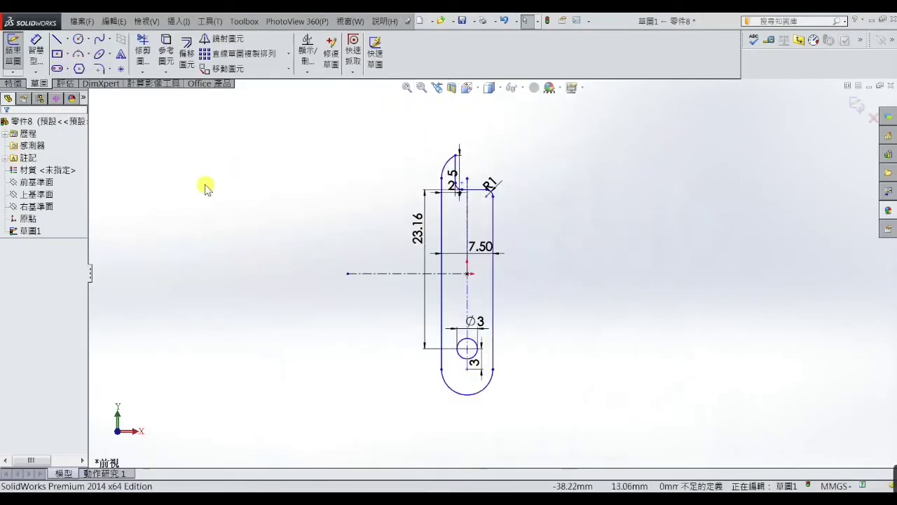
click(13, 83)
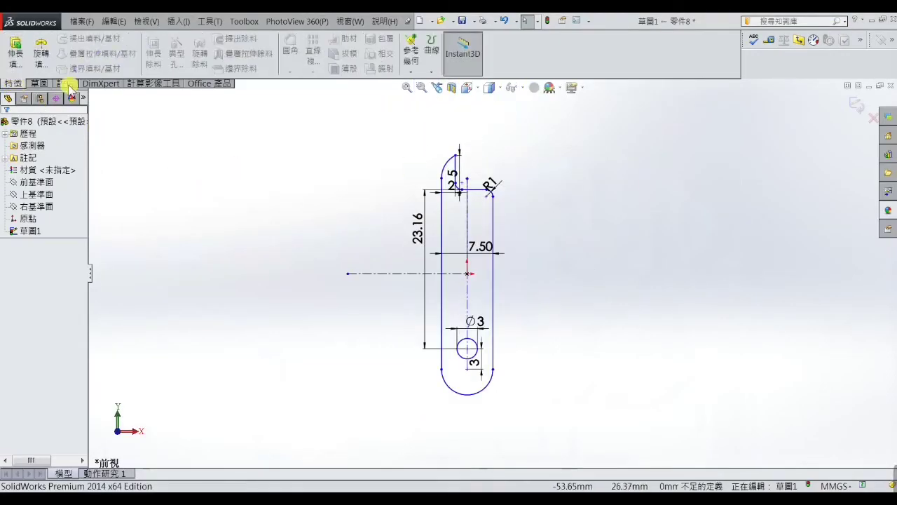
Extrude the lever sketch 35 mm Blind in the reversed direction.
click(15, 61)
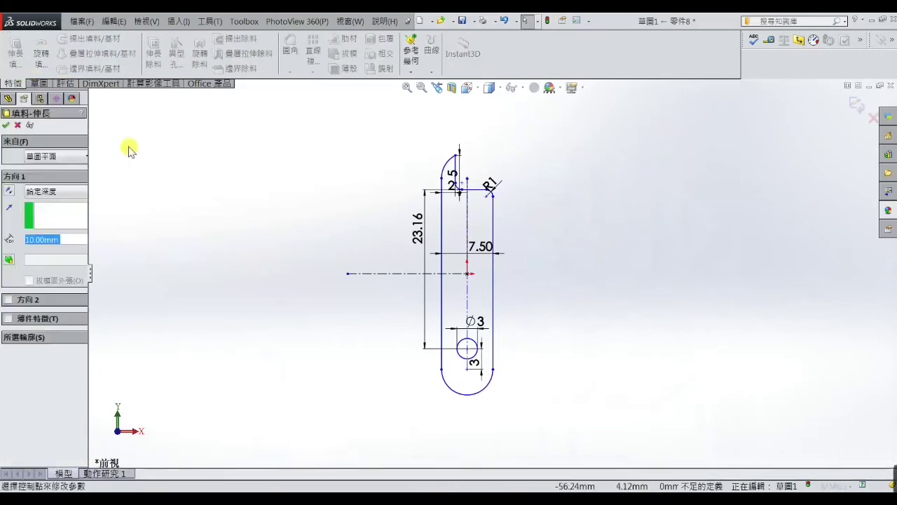
click(82, 196)
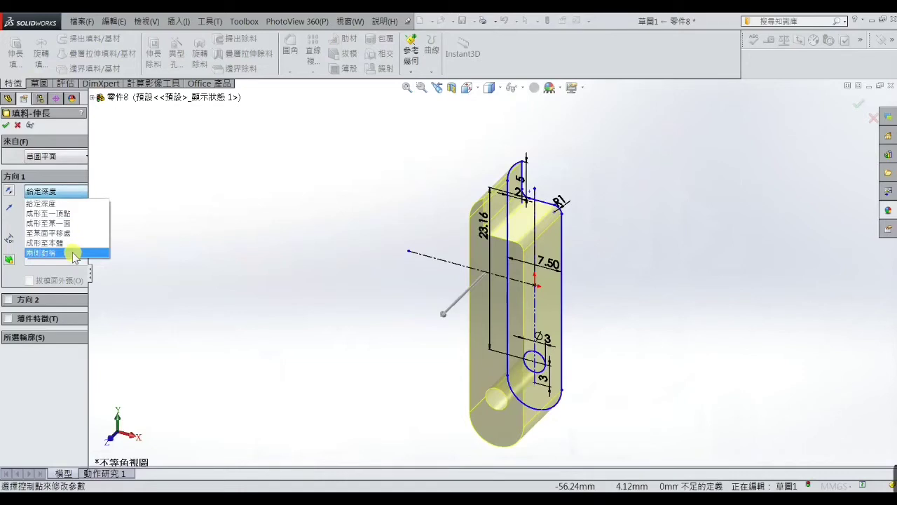
click(66, 204)
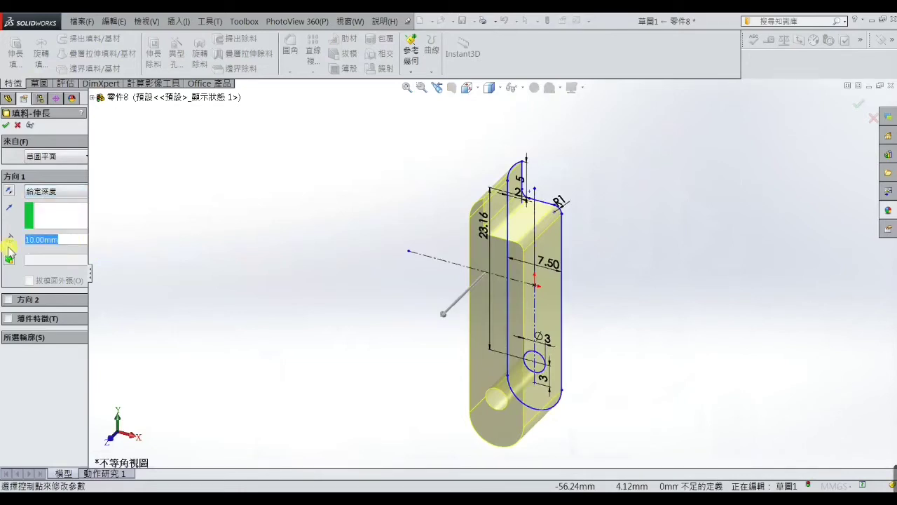
click(8, 190)
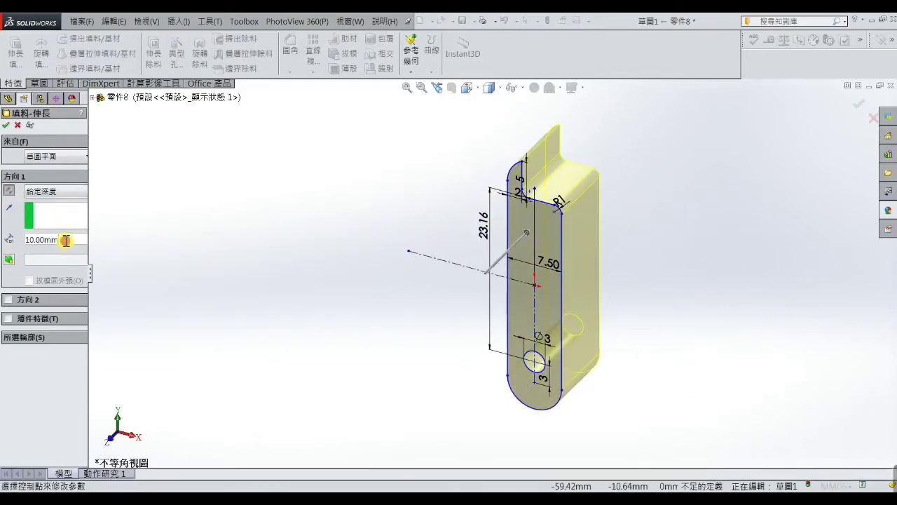
drag(66, 240, 12, 245)
text(35)
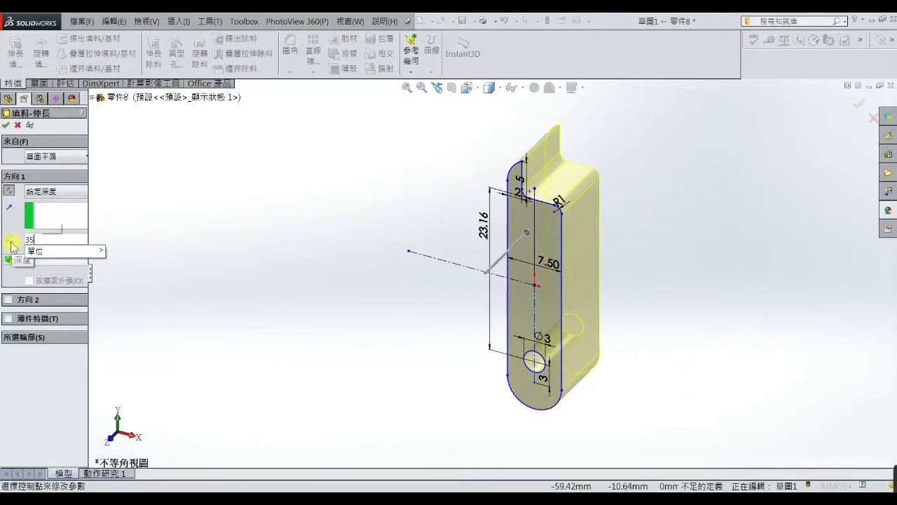
key(Return)
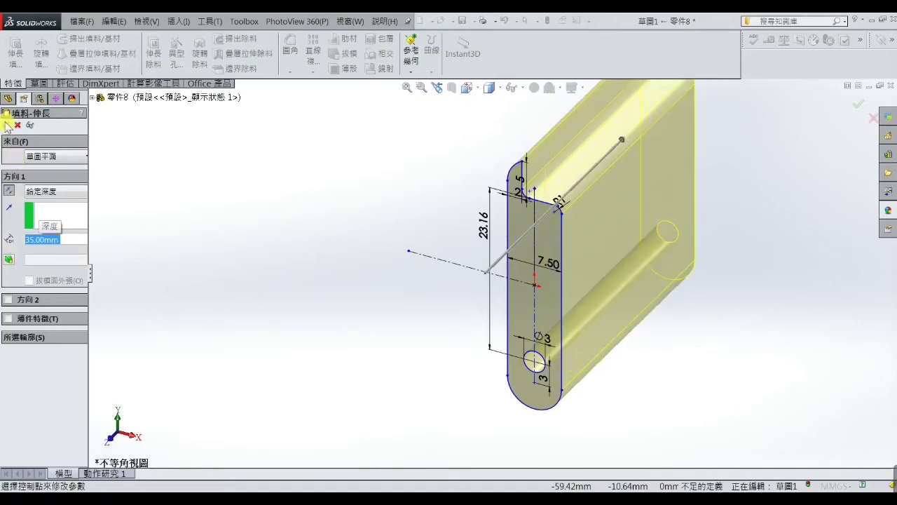
click(6, 126)
mouse_move(143, 164)
middle_down()
mouse_move(281, 300)
mouse_move(317, 257)
mouse_move(414, 267)
mouse_move(416, 300)
mouse_move(425, 264)
mouse_move(371, 276)
middle_up()
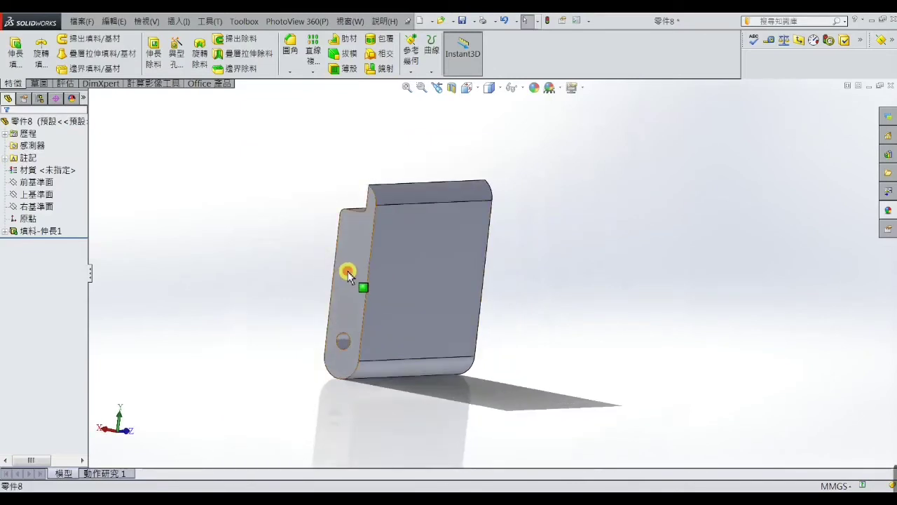
Start a new sketch on the plate's large face and view it Normal To.
click(348, 271)
click(383, 241)
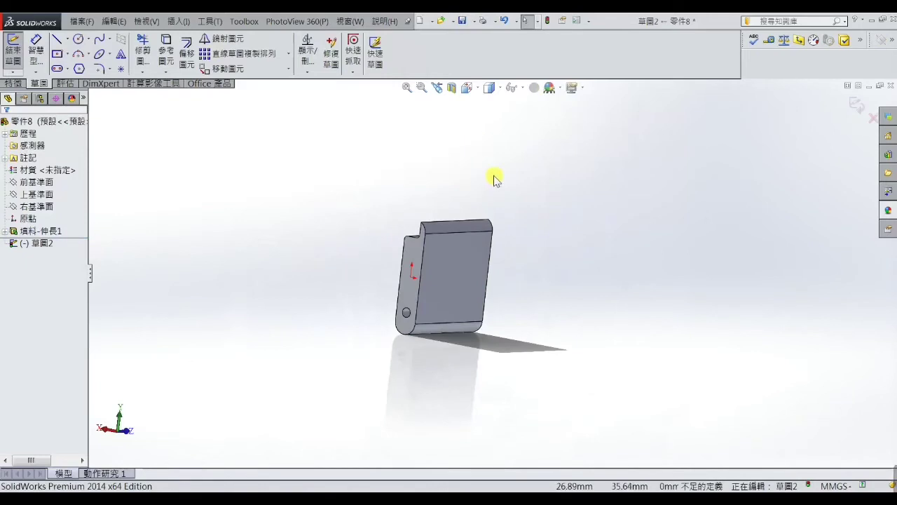
click(474, 88)
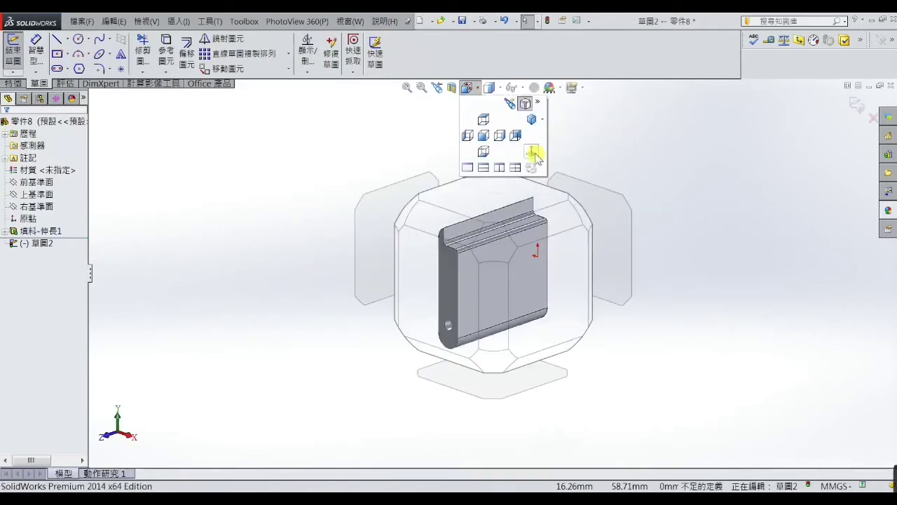
click(533, 154)
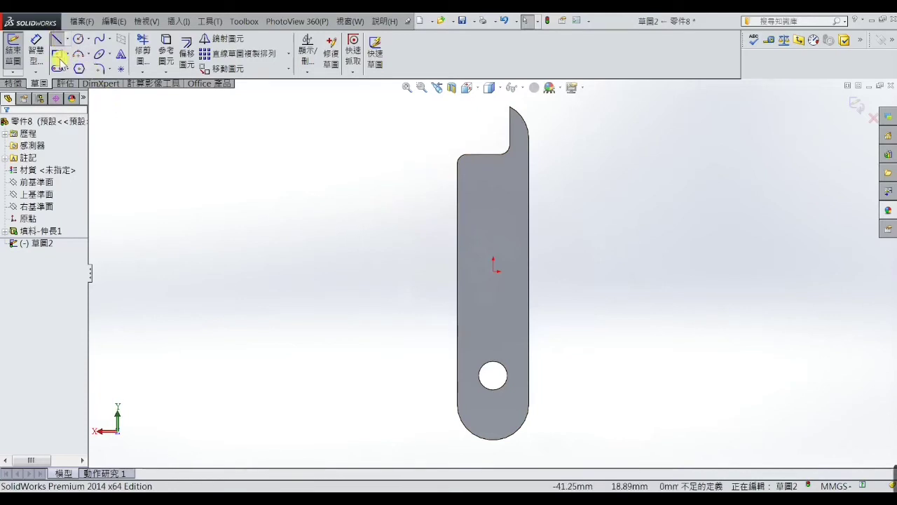
scroll(515, 188, down, 2)
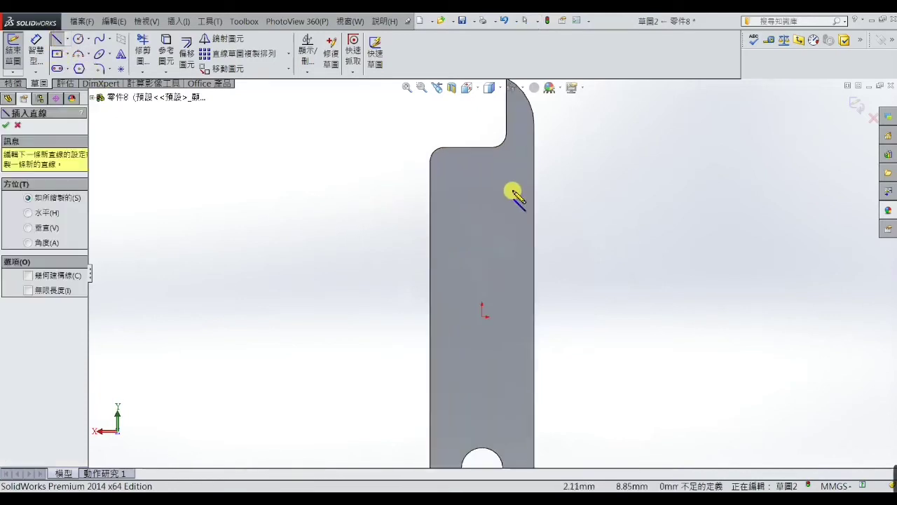
Draw a horizontal line across the plate and convert the face outline into the sketch.
click(431, 182)
click(532, 181)
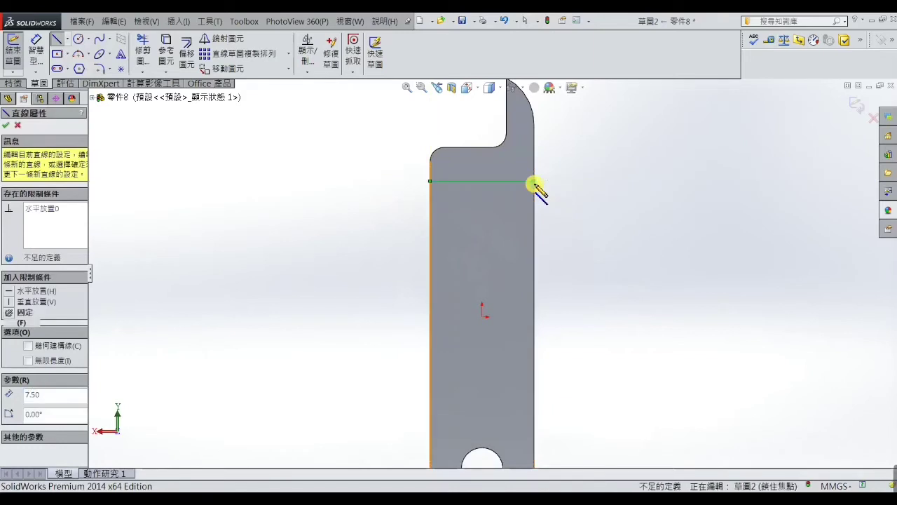
right_click(535, 185)
click(539, 100)
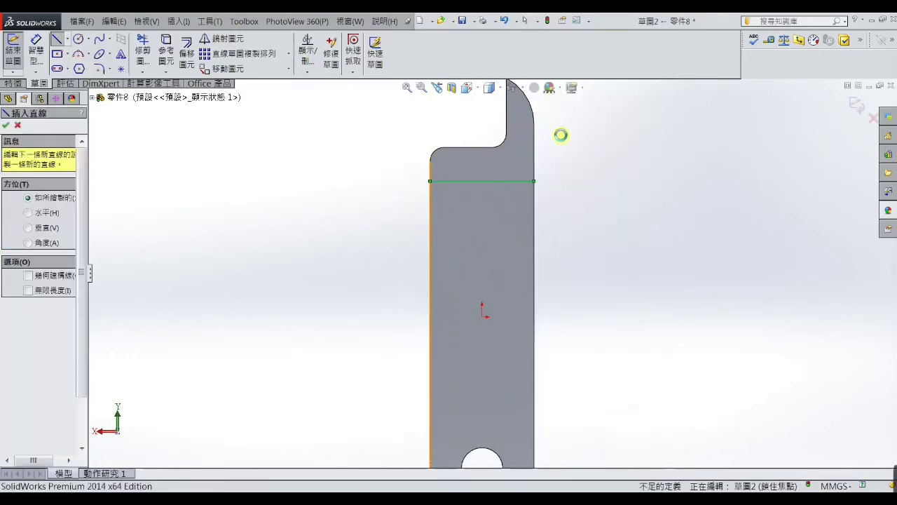
click(470, 253)
click(167, 43)
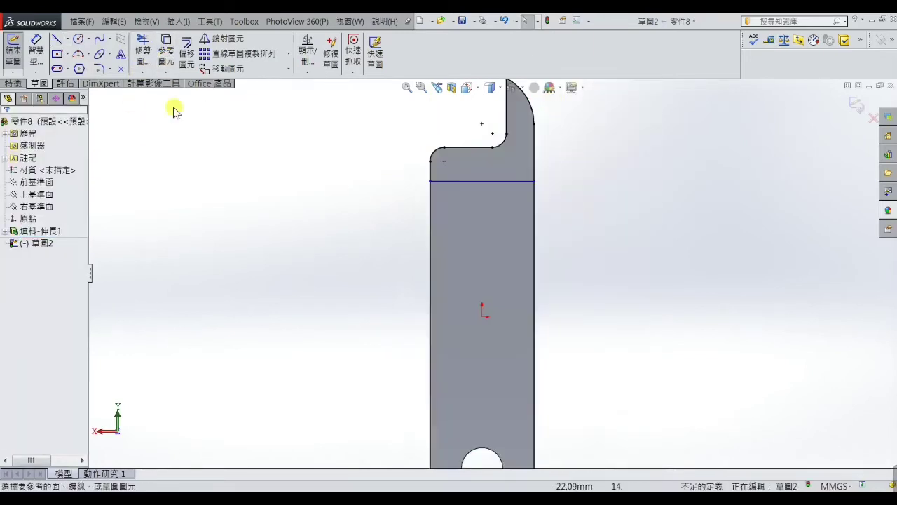
key(f)
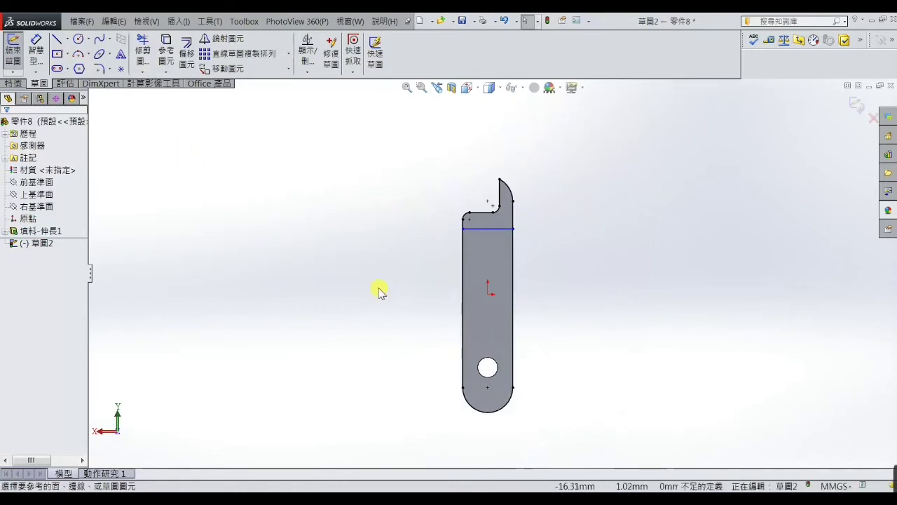
Dimension the new line 2 mm below the short edge under the notch.
click(35, 53)
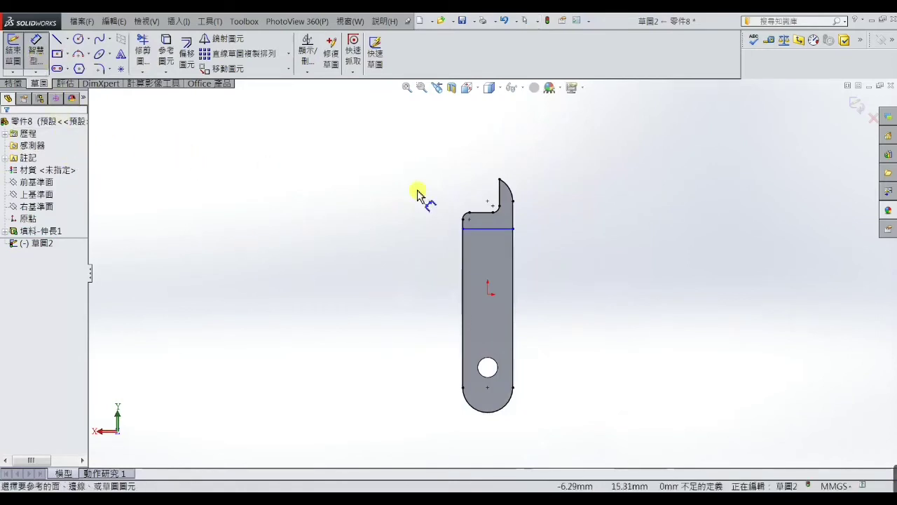
scroll(484, 216, down, 2)
click(482, 215)
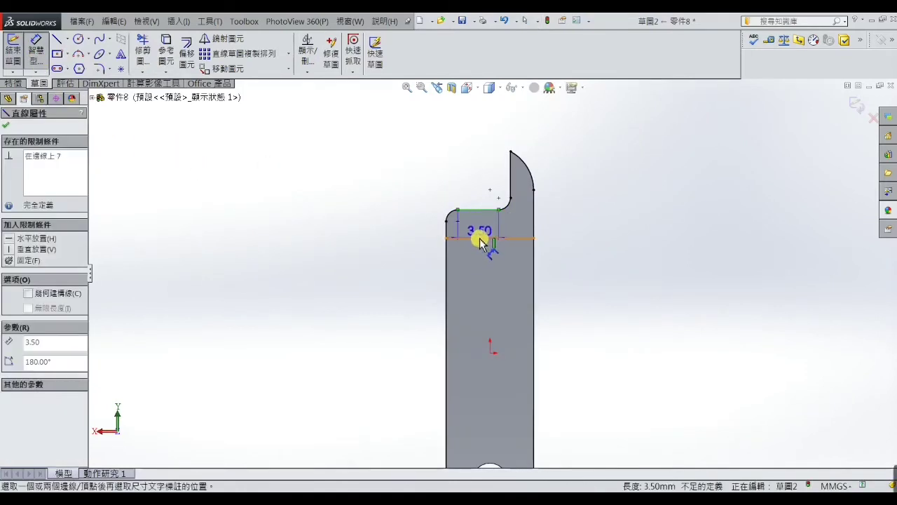
click(482, 239)
click(483, 233)
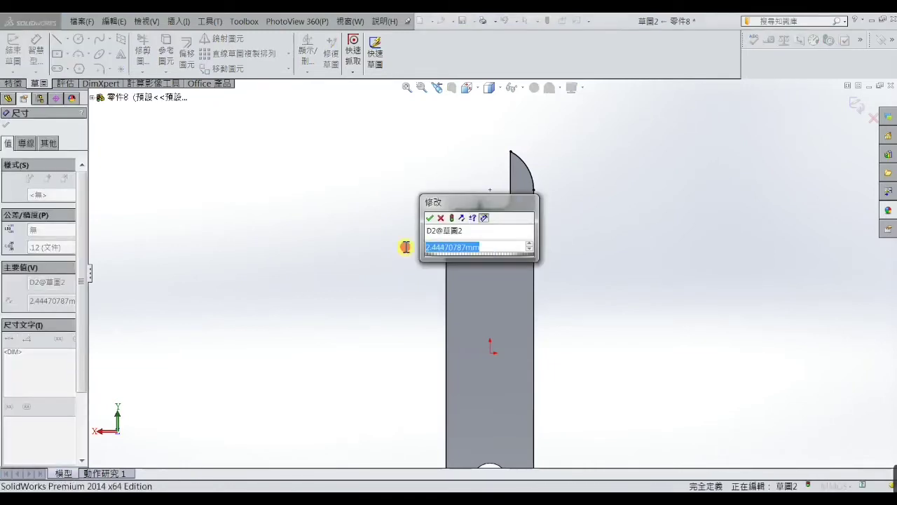
text(2)
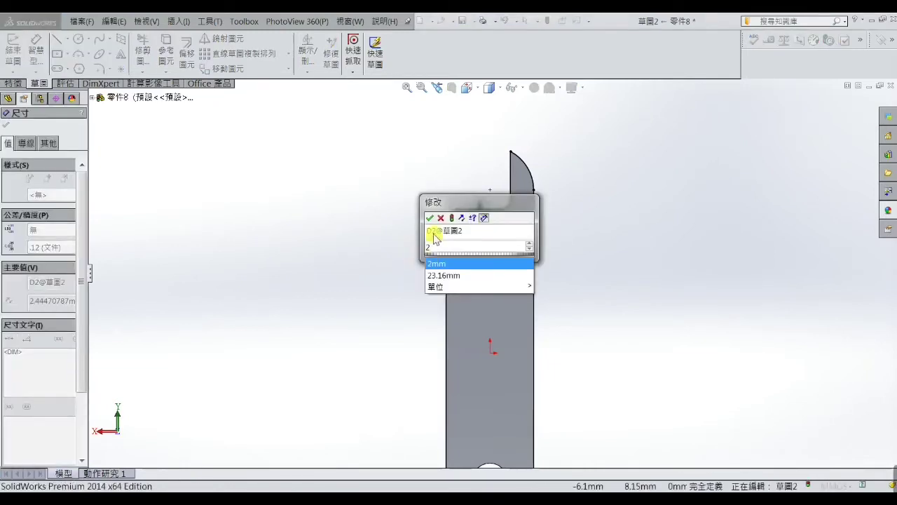
click(431, 218)
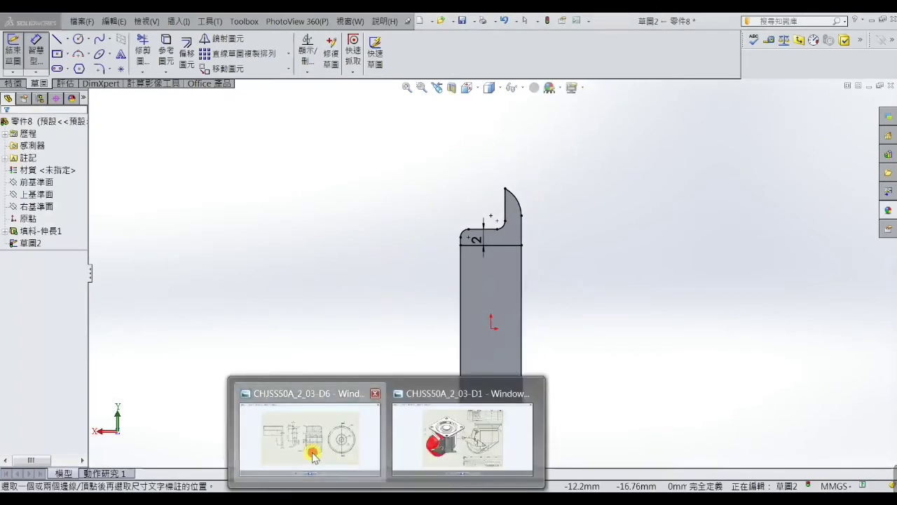
click(312, 452)
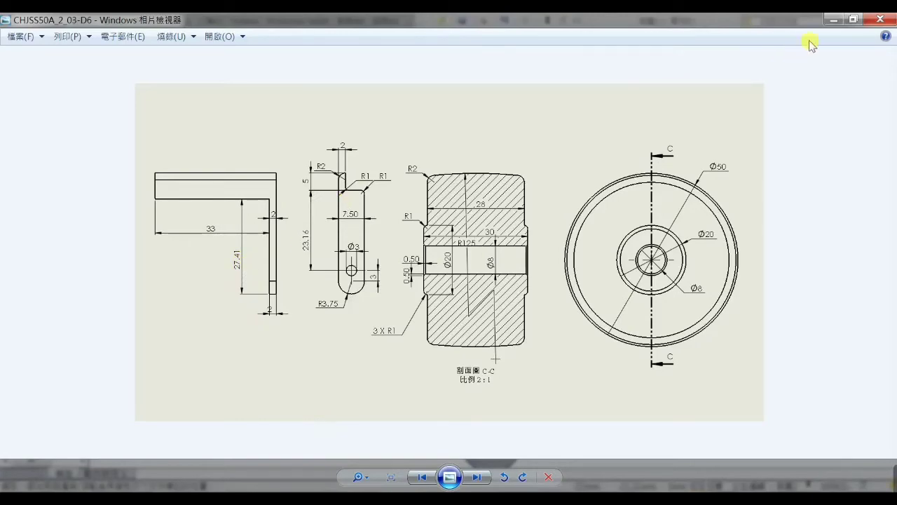
click(832, 24)
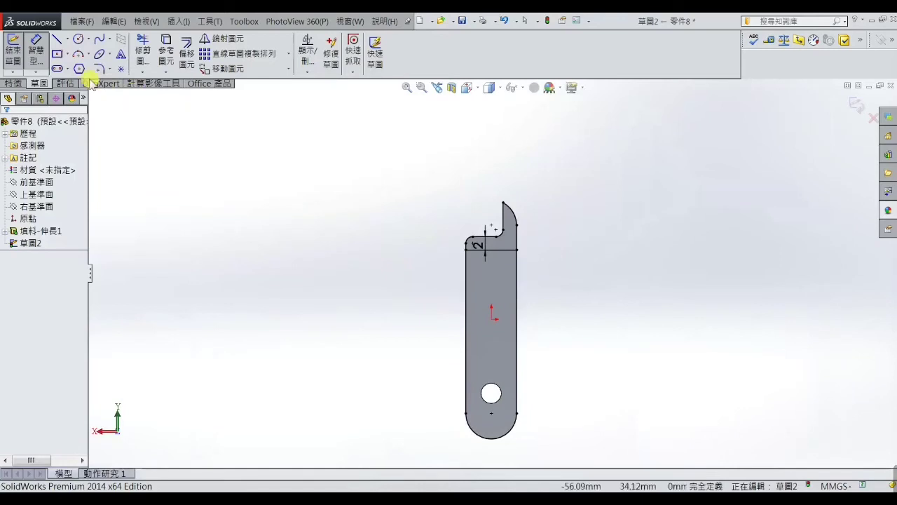
Add a driven dimension from the horizontal line to the bottom arc, measured to the arc's outer edge.
click(499, 251)
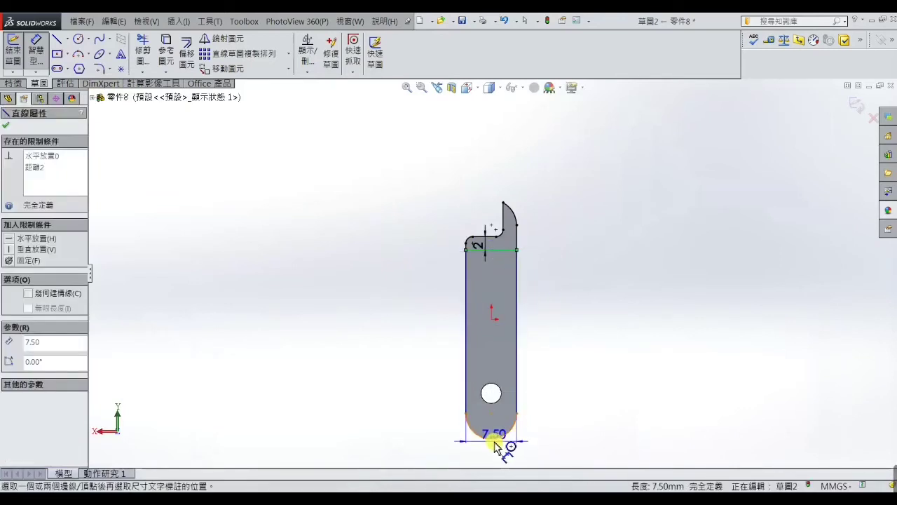
click(493, 413)
click(541, 370)
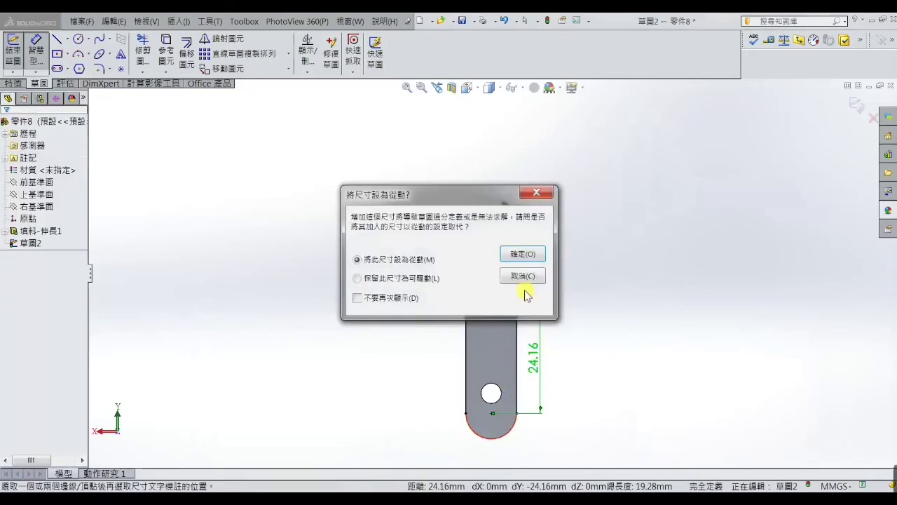
click(519, 257)
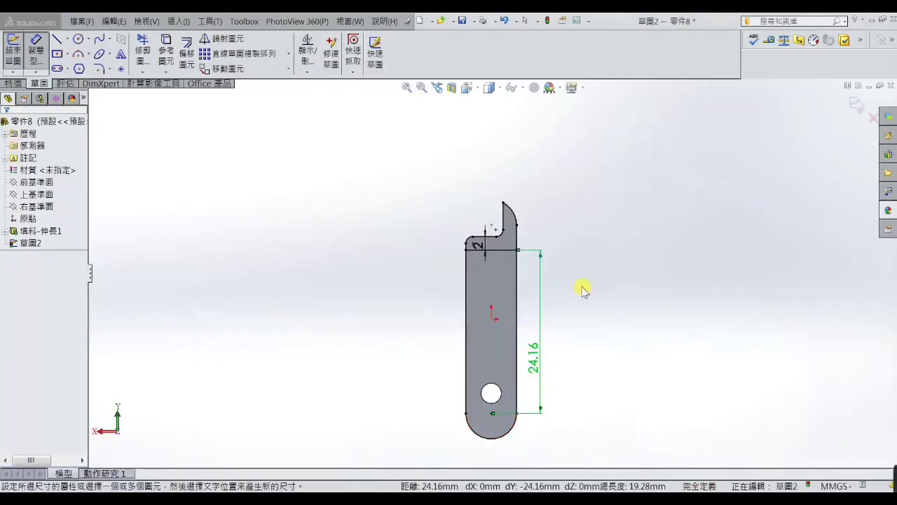
click(537, 365)
click(26, 143)
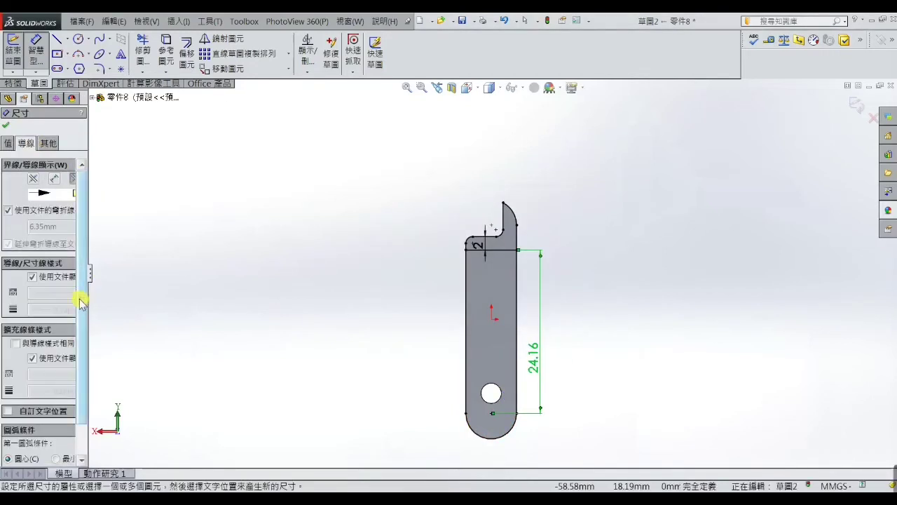
scroll(80, 344, down, 2)
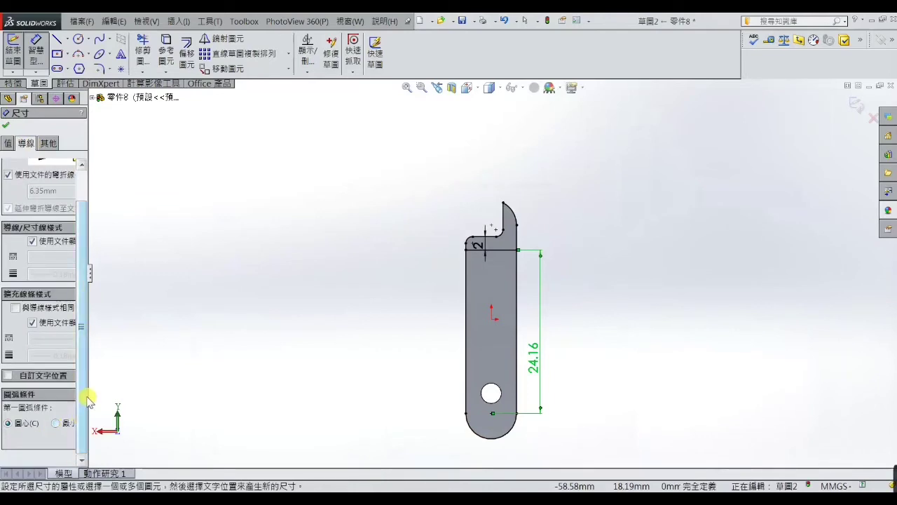
drag(89, 396, 134, 398)
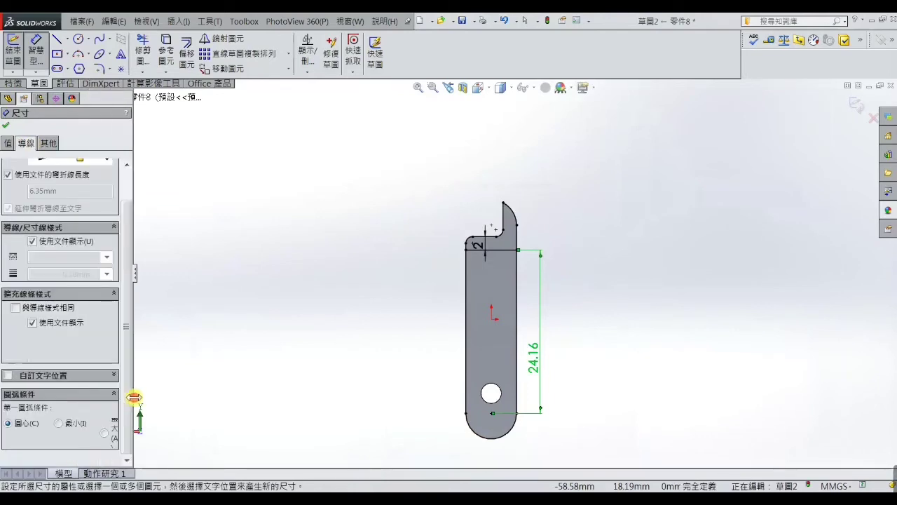
click(106, 436)
click(222, 372)
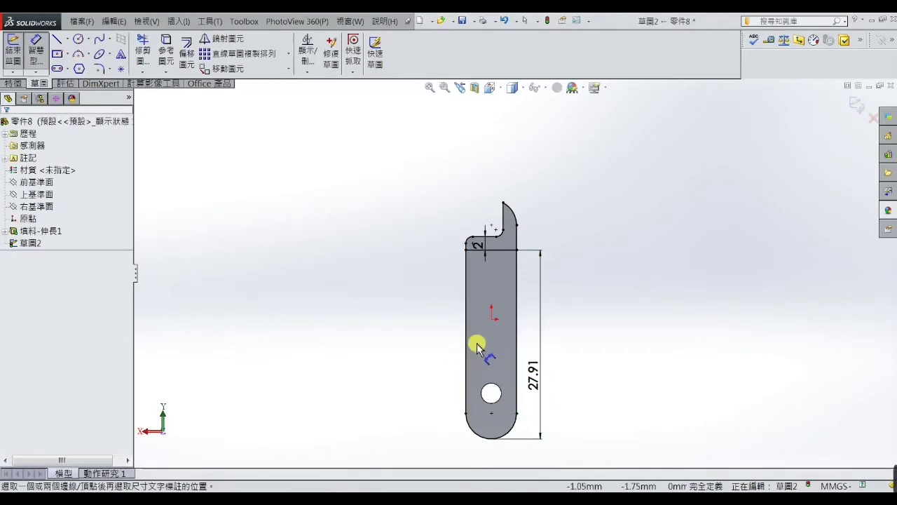
scroll(493, 268, down, 2)
Delete the 2 mm dimension and the uneditable 27.91 driven dimension.
click(477, 238)
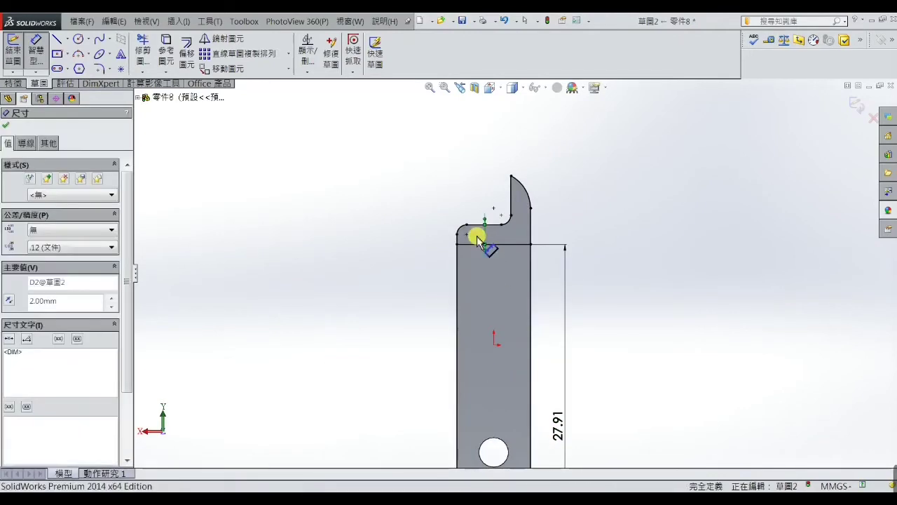
key(Delete)
scroll(603, 357, up, 2)
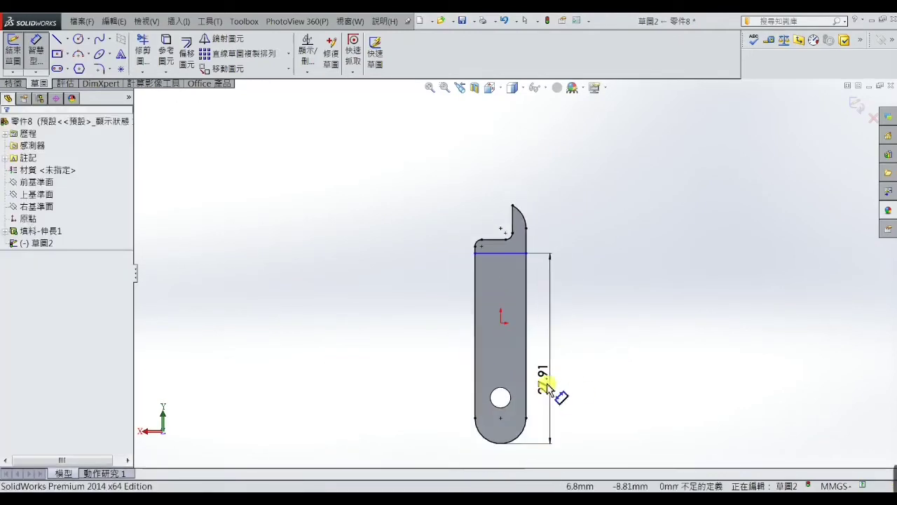
double_click(539, 380)
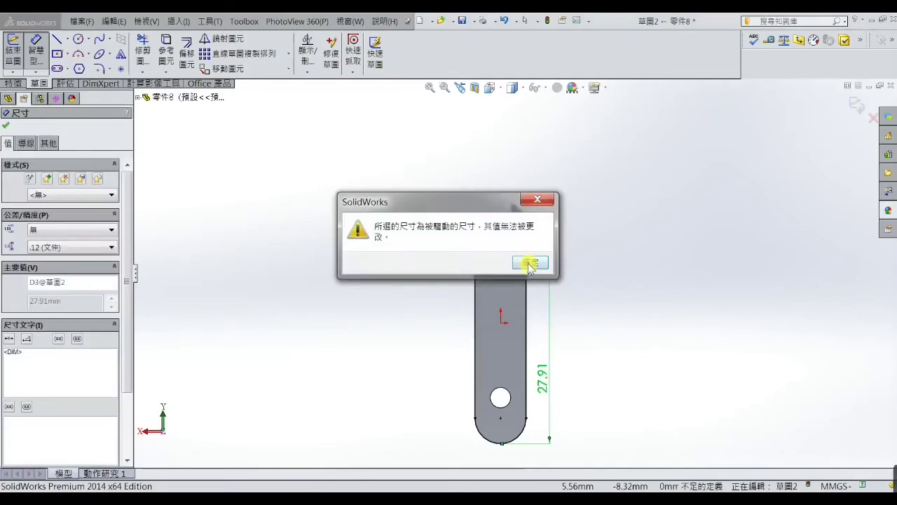
click(530, 264)
right_click(582, 354)
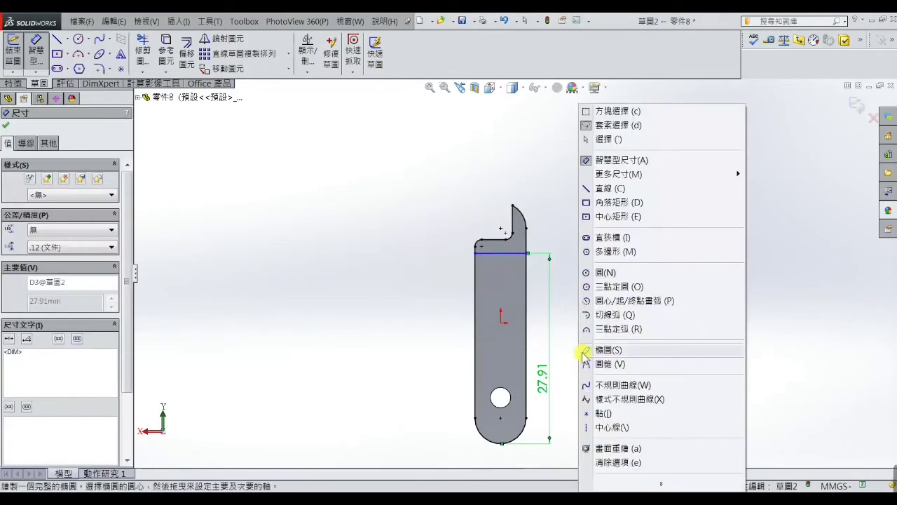
click(593, 139)
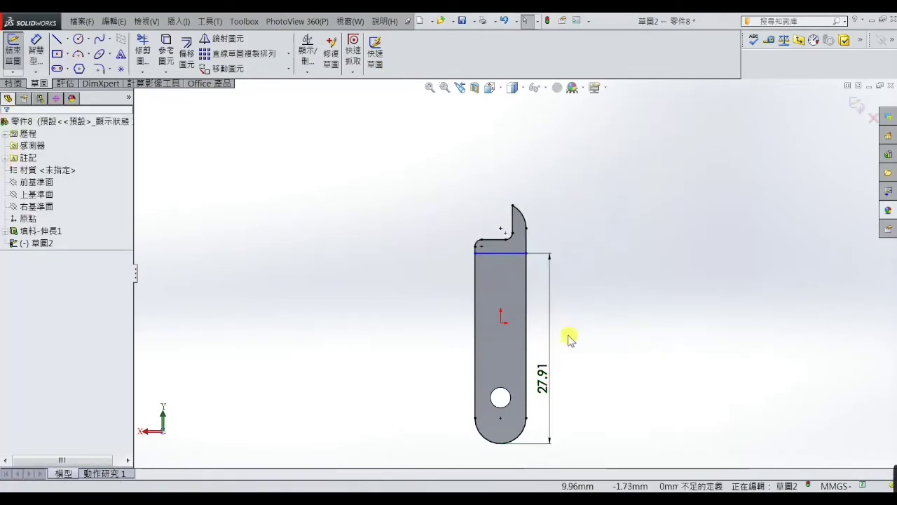
double_click(548, 384)
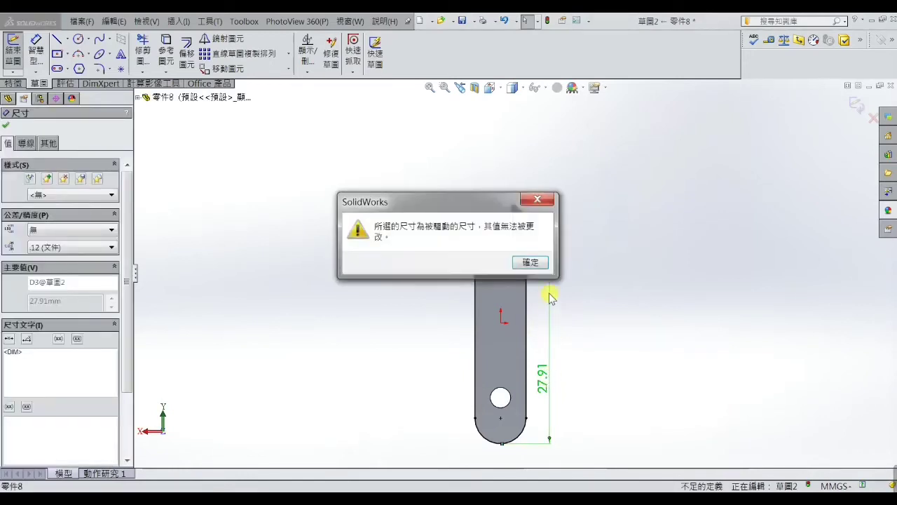
click(531, 262)
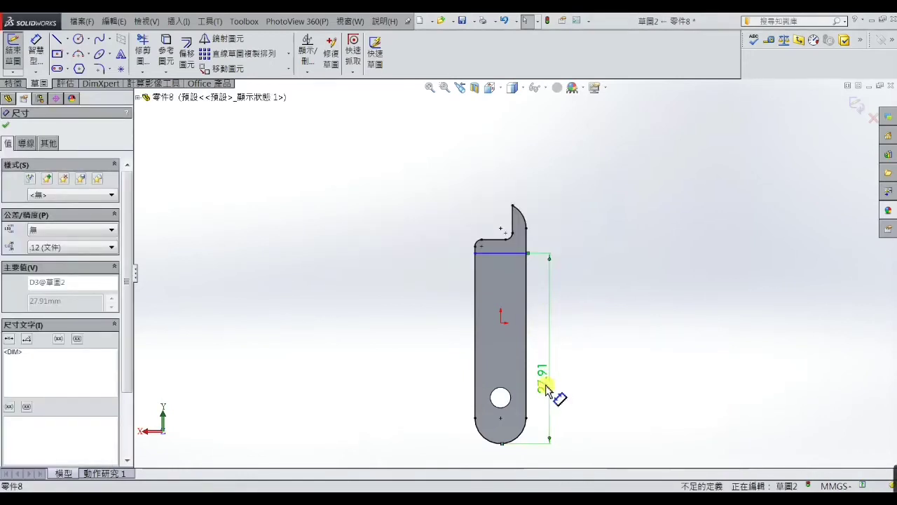
key(Delete)
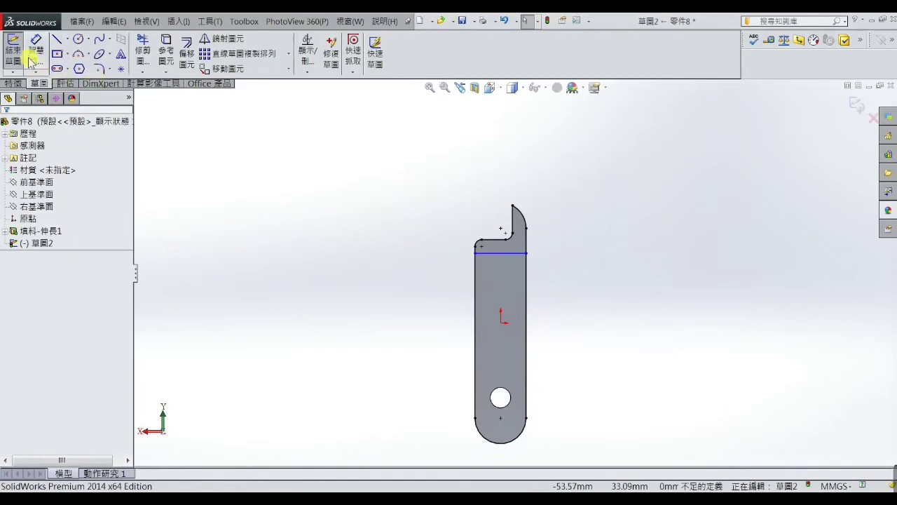
Re-dimension the line to the bottom arc's far side and set it to 27.41 mm.
click(35, 50)
click(500, 253)
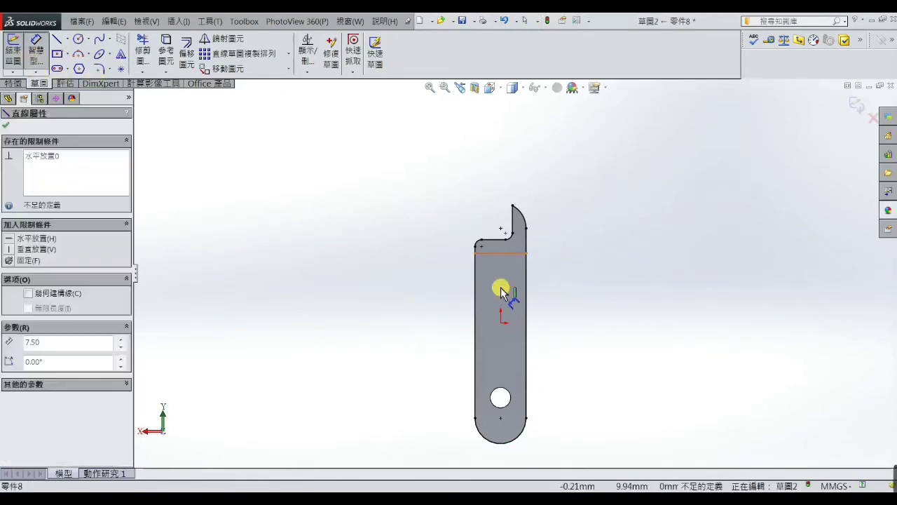
click(504, 440)
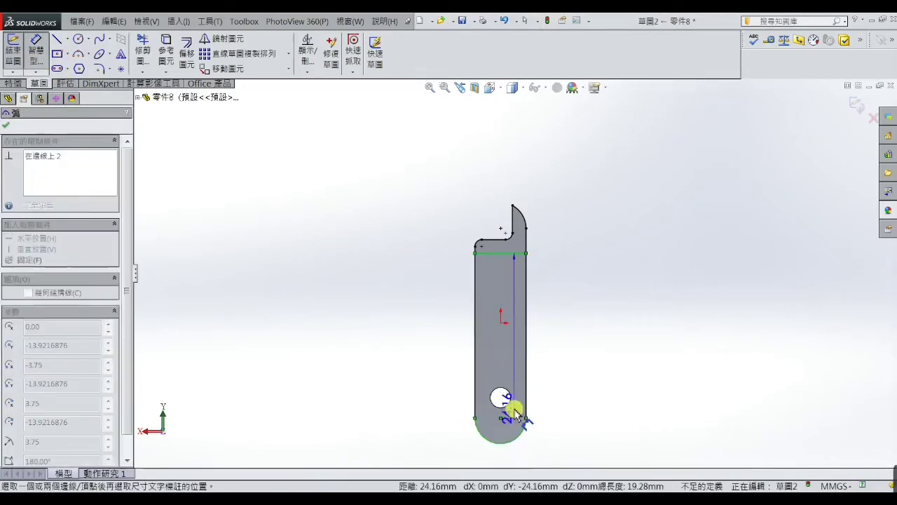
click(546, 371)
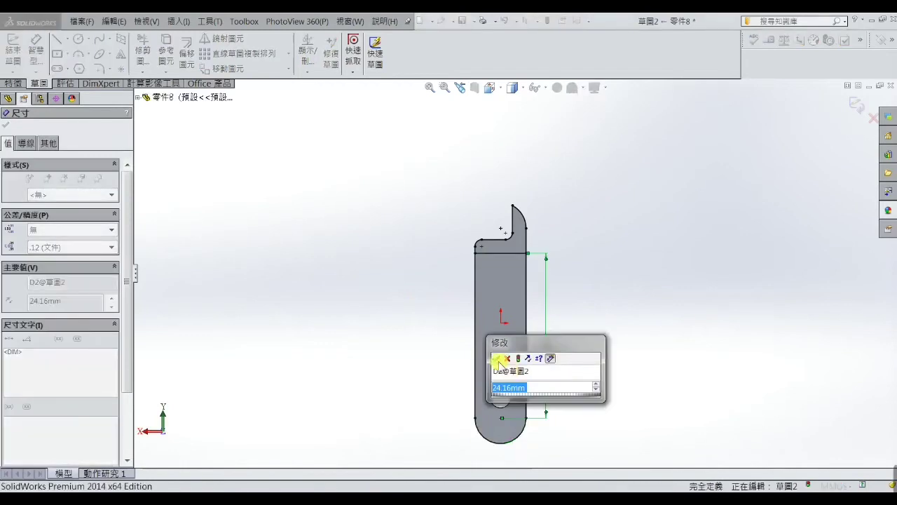
click(496, 359)
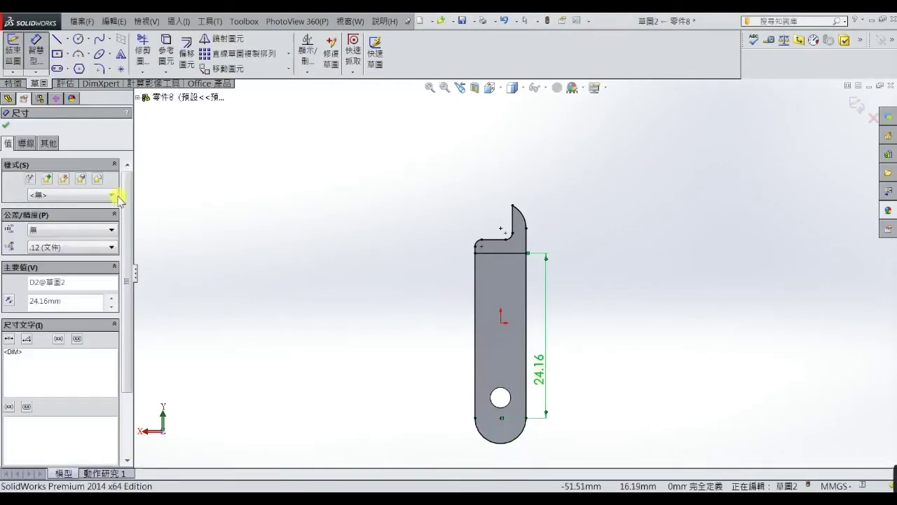
click(31, 144)
drag(128, 344, 128, 394)
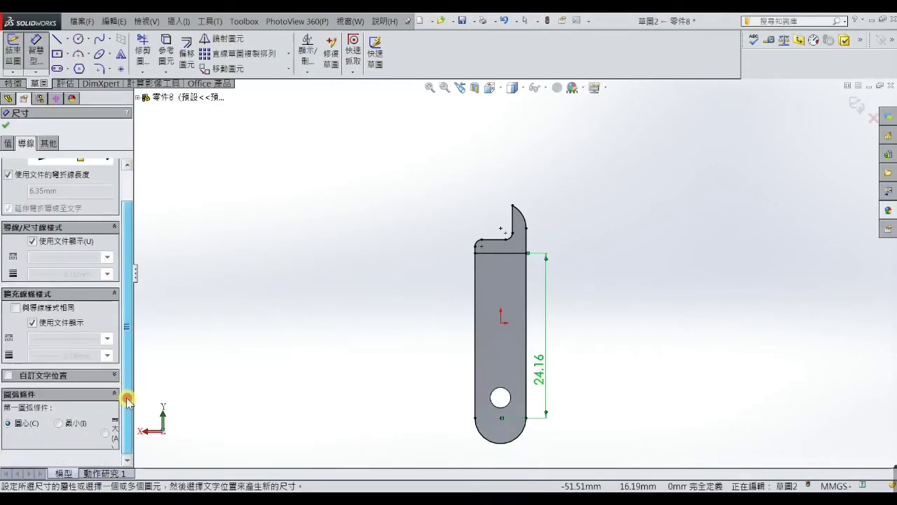
click(105, 435)
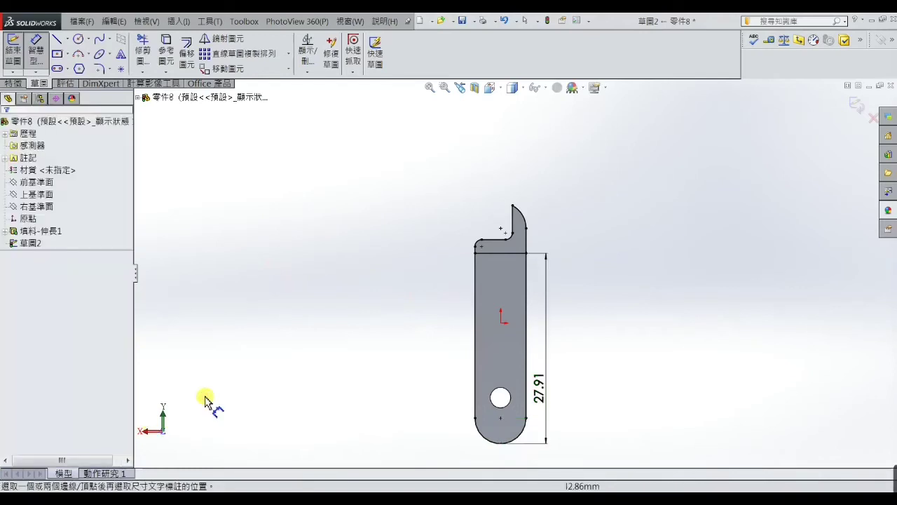
double_click(542, 392)
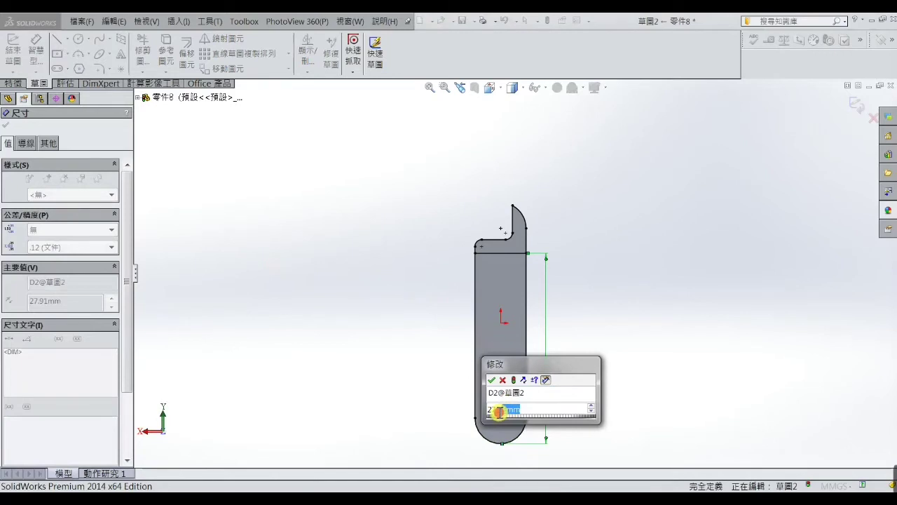
text(2)
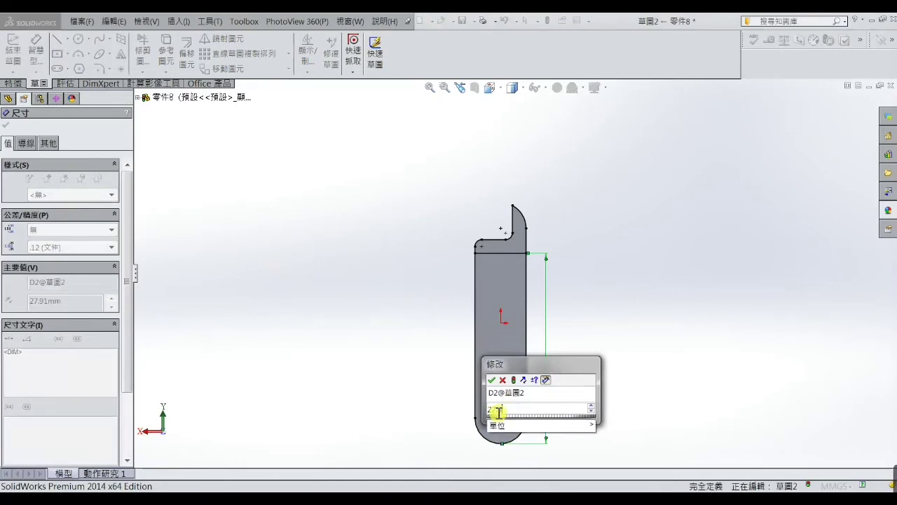
text(7.41)
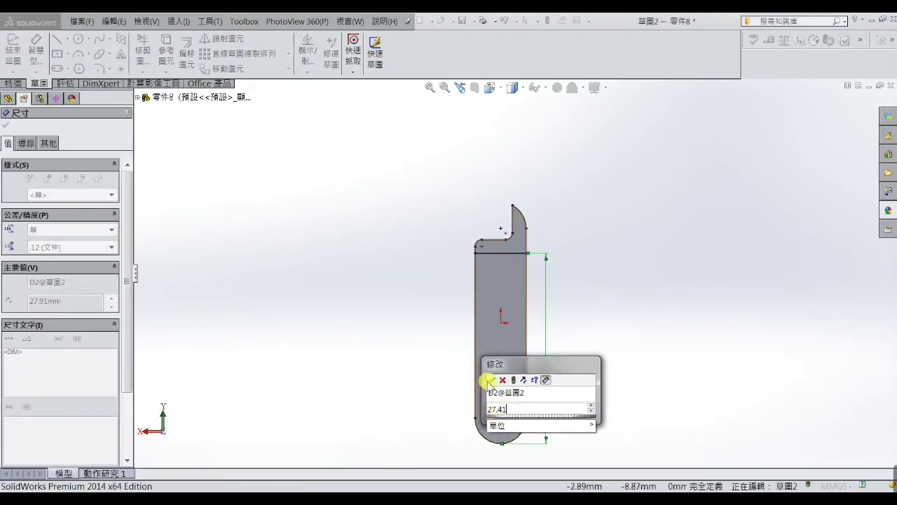
click(490, 380)
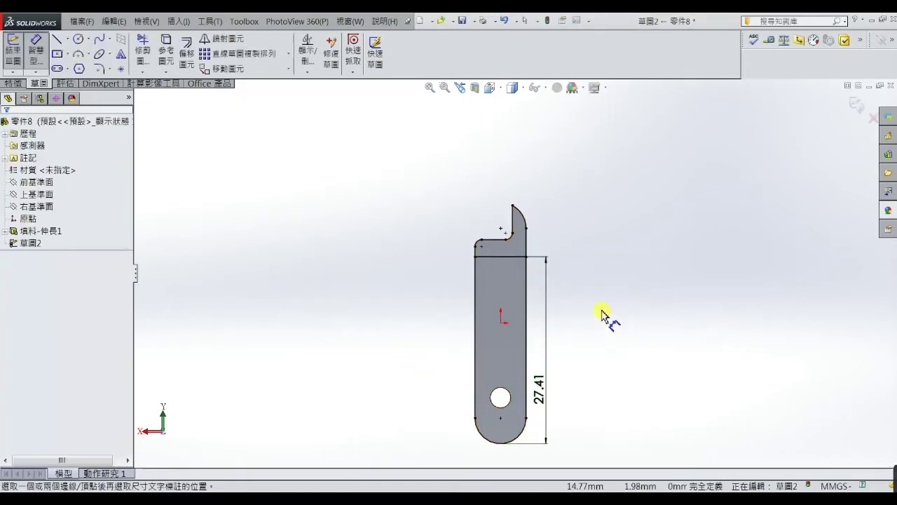
Extrude-cut the region below the sketched line 33 mm deep, creating 除料-伸長1.
click(14, 84)
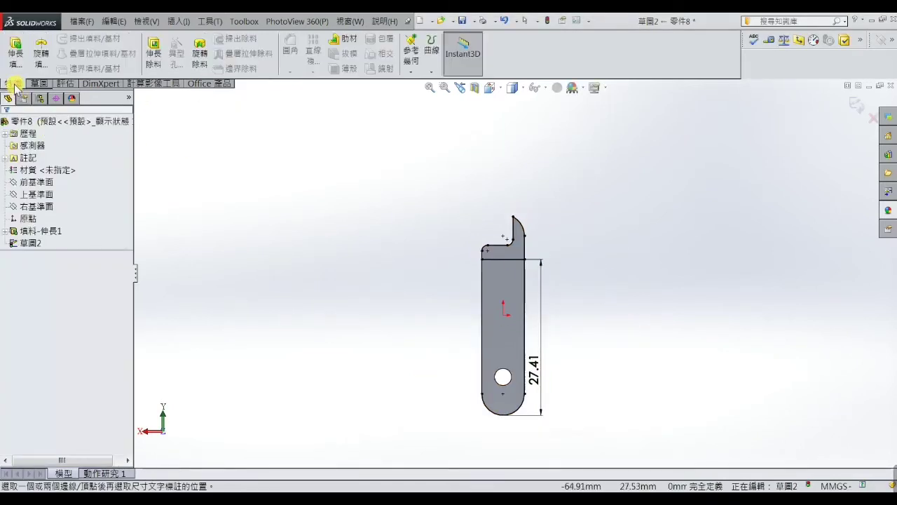
click(154, 53)
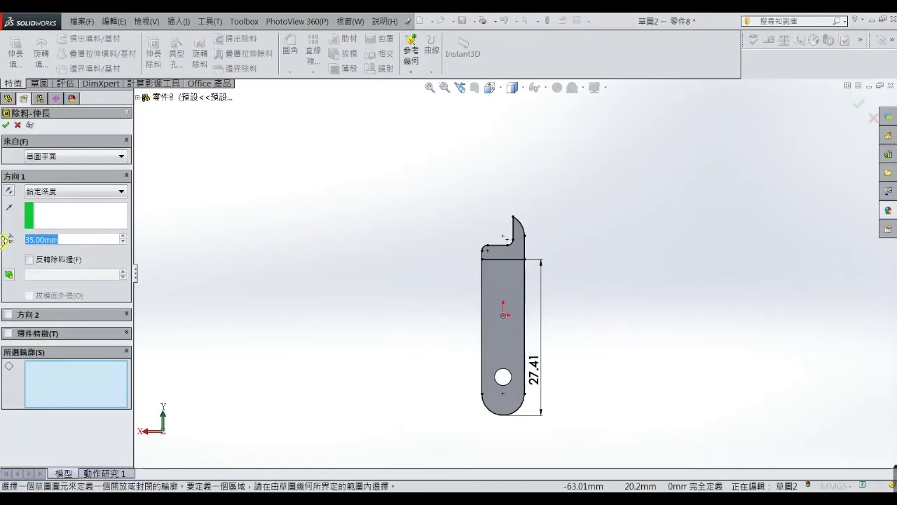
text(33)
key(Return)
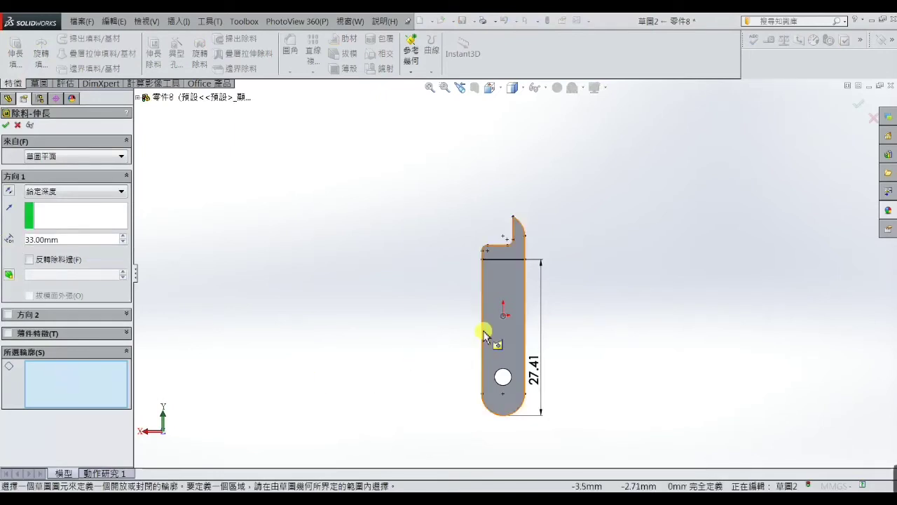
click(490, 329)
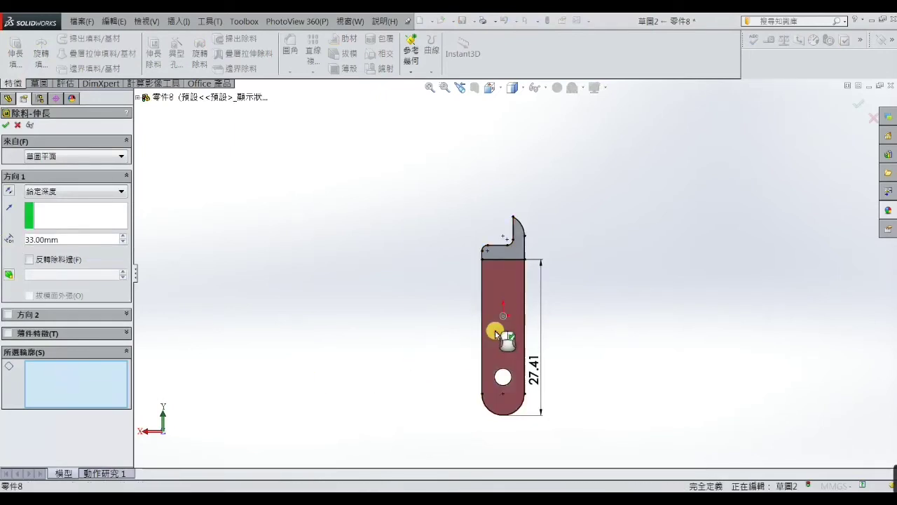
click(7, 125)
mouse_move(294, 276)
middle_down()
mouse_move(406, 301)
mouse_move(359, 290)
mouse_move(250, 292)
mouse_move(156, 311)
mouse_move(467, 344)
mouse_move(607, 311)
mouse_move(554, 319)
mouse_move(488, 274)
mouse_move(537, 290)
mouse_move(539, 321)
mouse_move(541, 301)
middle_up()
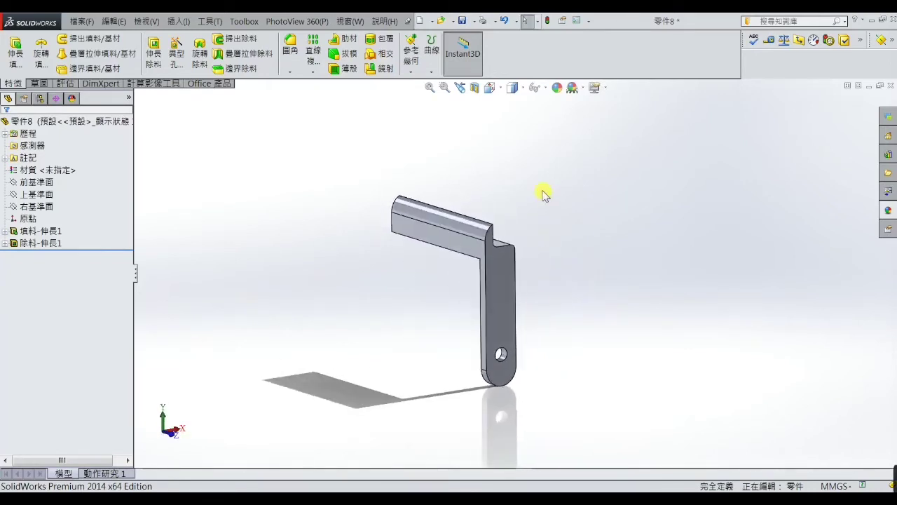
Apply the 鋁片 finish from the Metal > 鋁合金 appearances to the whole lever.
click(556, 87)
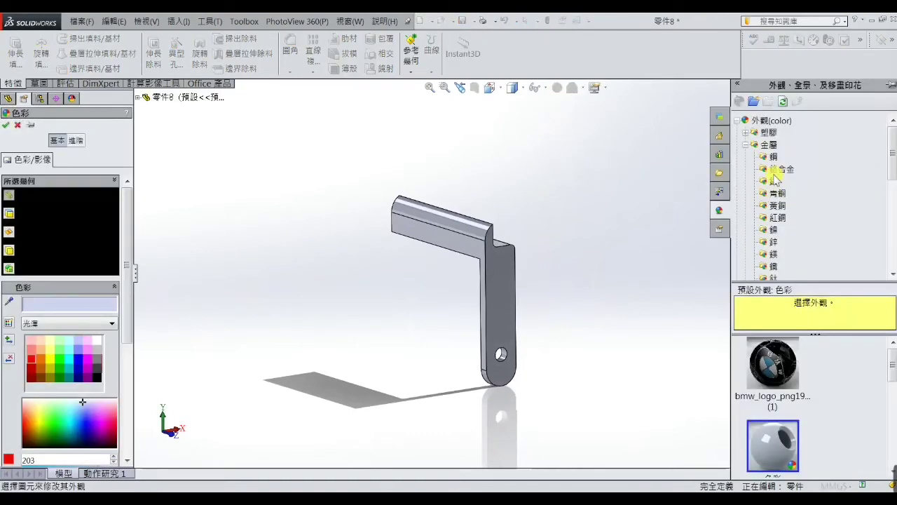
click(773, 171)
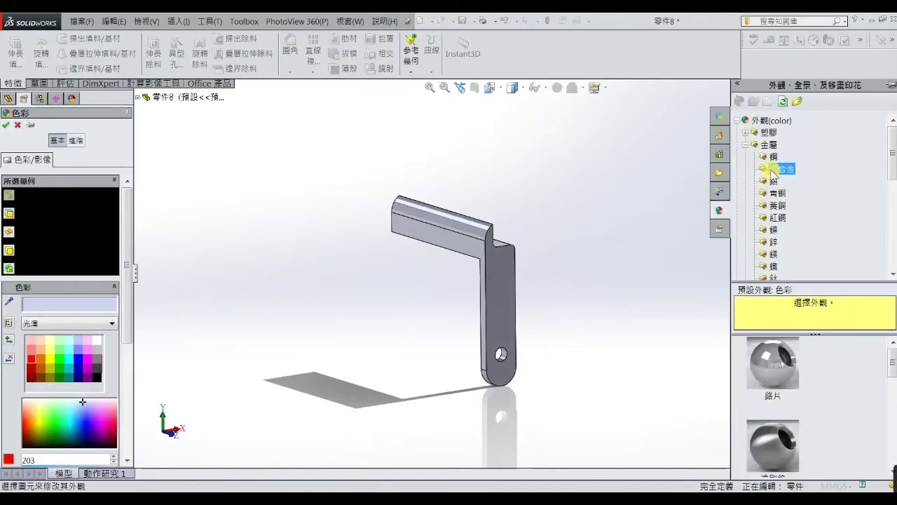
click(770, 363)
click(6, 125)
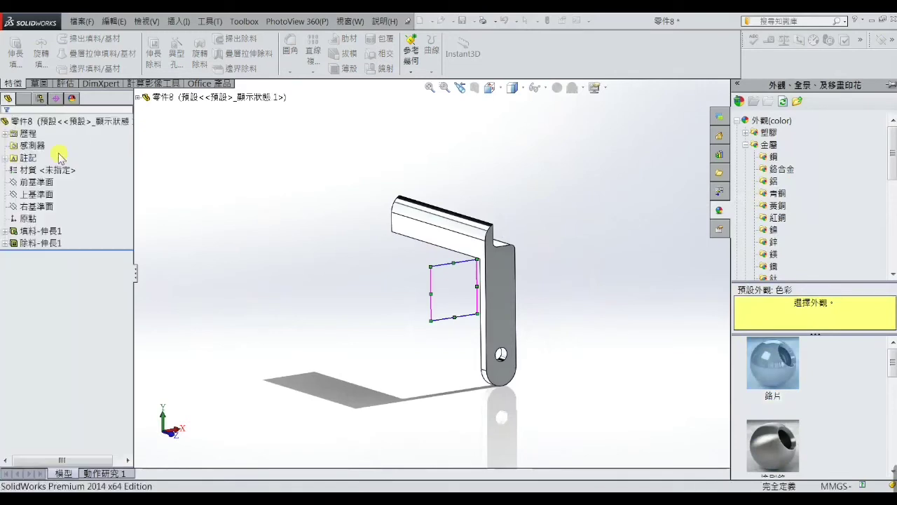
middle_drag(397, 260, 469, 298)
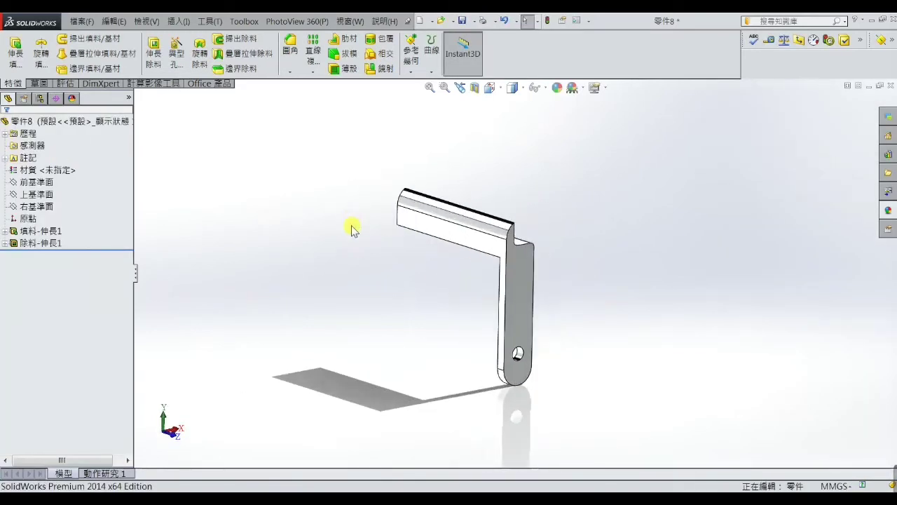
Save the part as F in practice 67, checking the assembly drawing's part labels first.
click(79, 22)
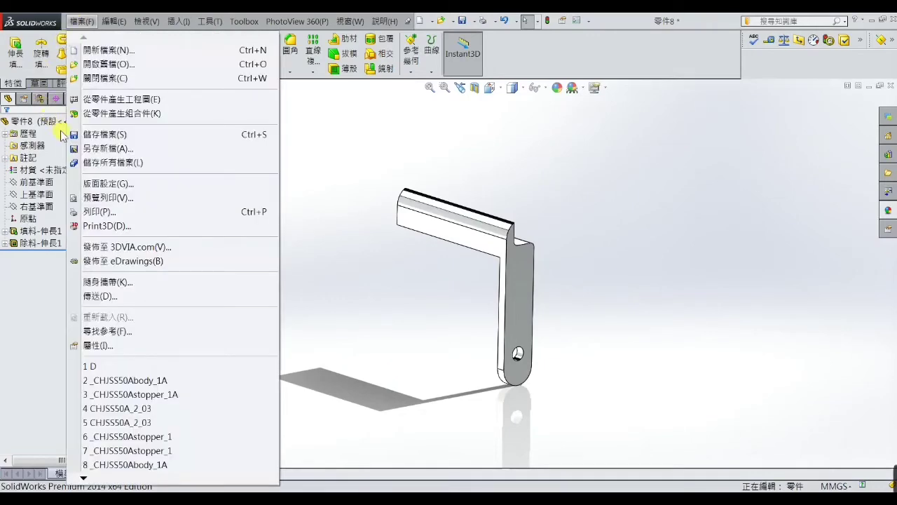
click(103, 150)
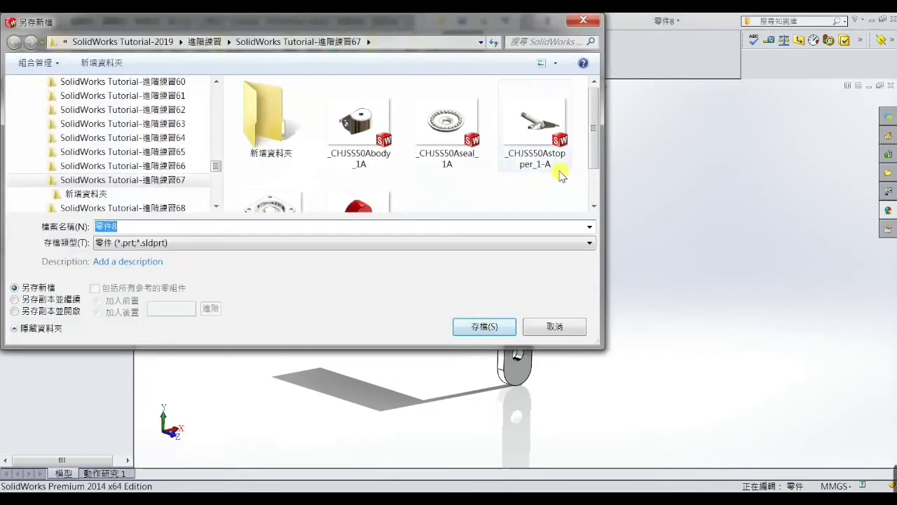
drag(594, 154, 593, 184)
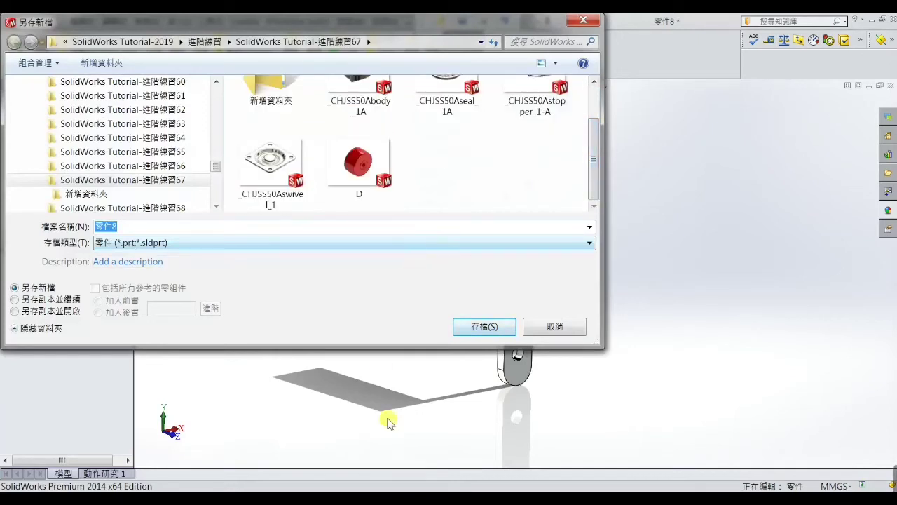
click(456, 454)
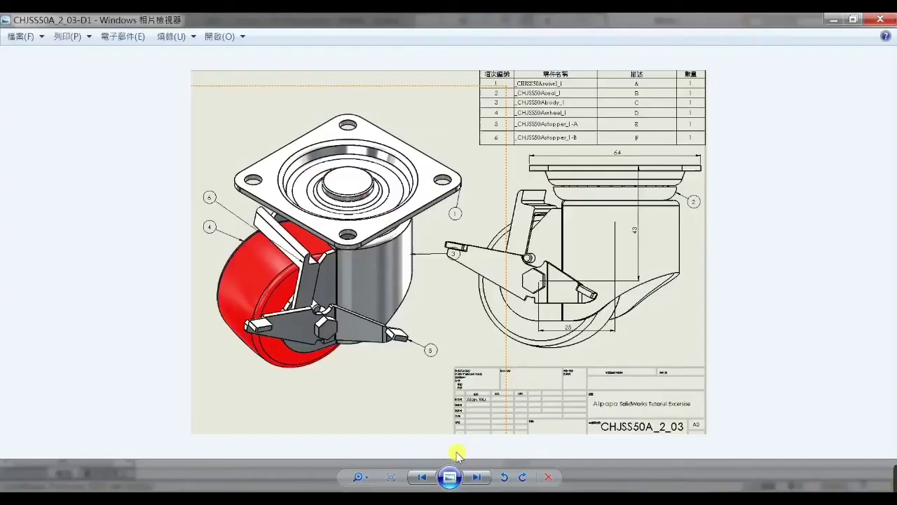
click(835, 21)
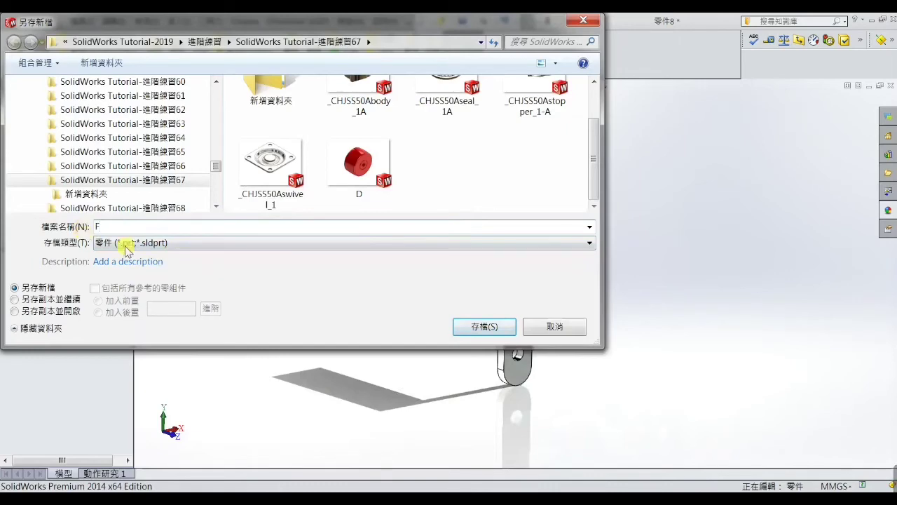
click(471, 327)
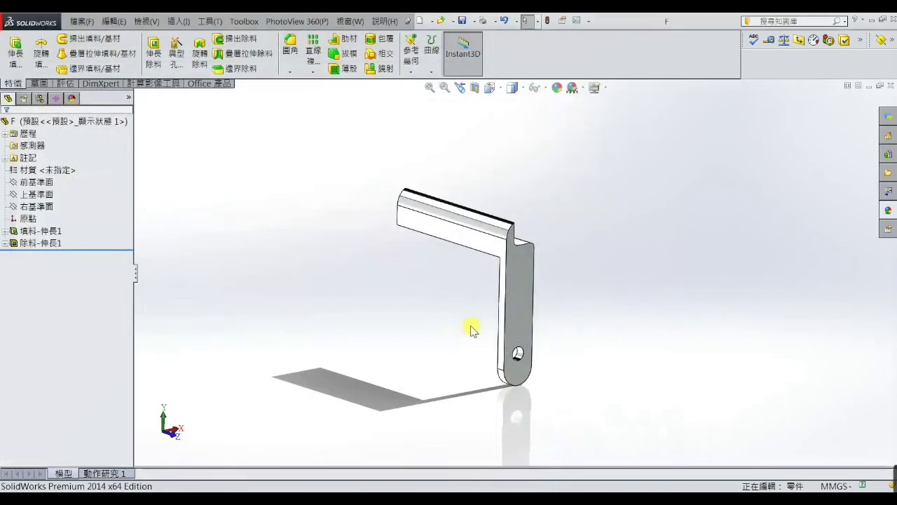
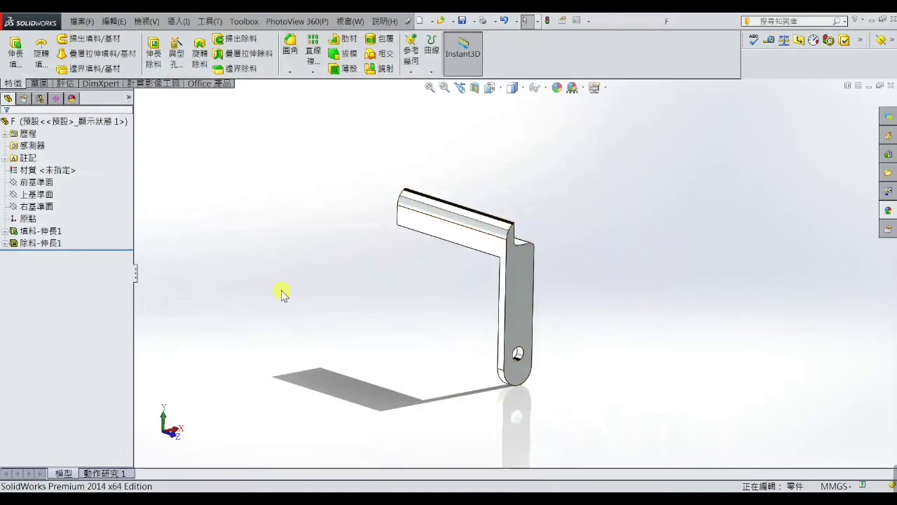
Make an assembly from part F and try inserting _CHJSS50Aswivel_1, dismissing the open error.
click(81, 23)
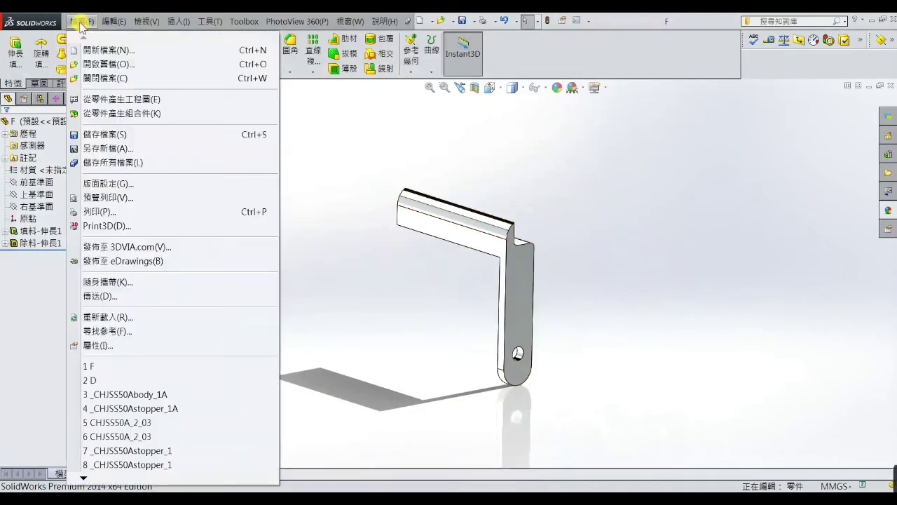
click(105, 113)
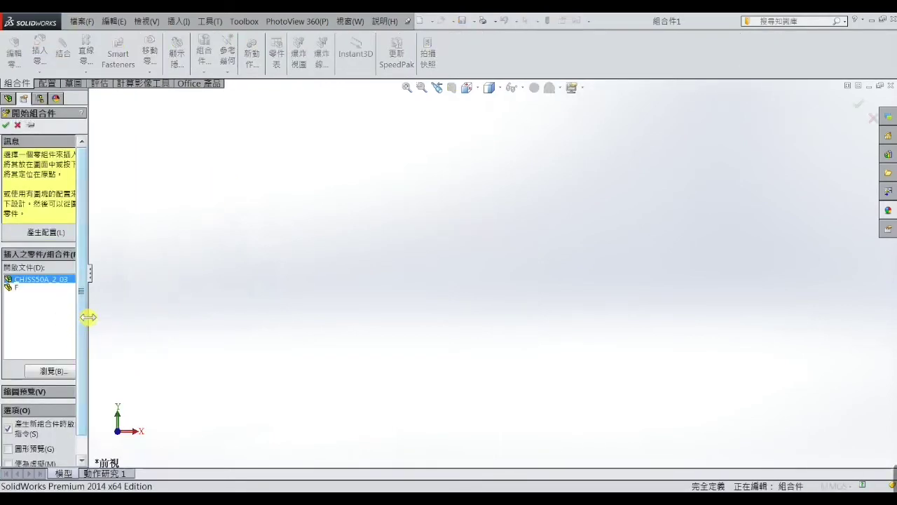
drag(88, 317, 112, 317)
click(72, 371)
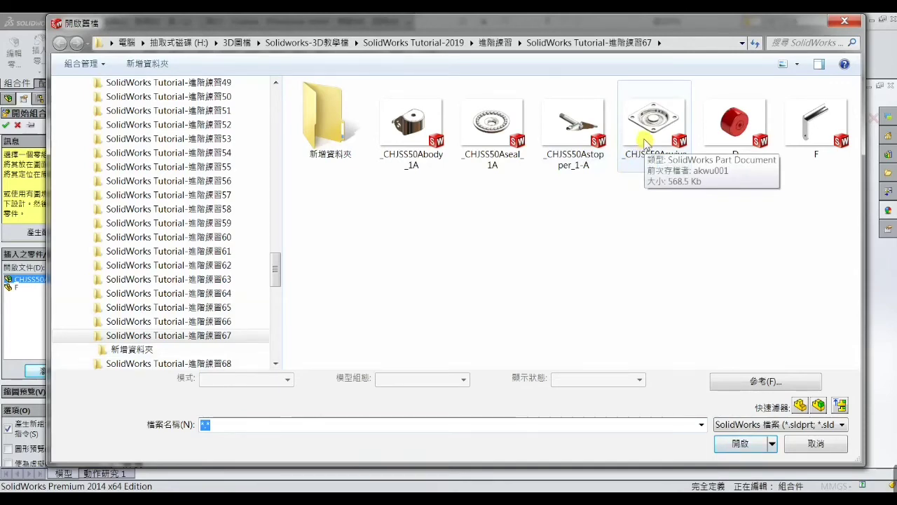
double_click(646, 142)
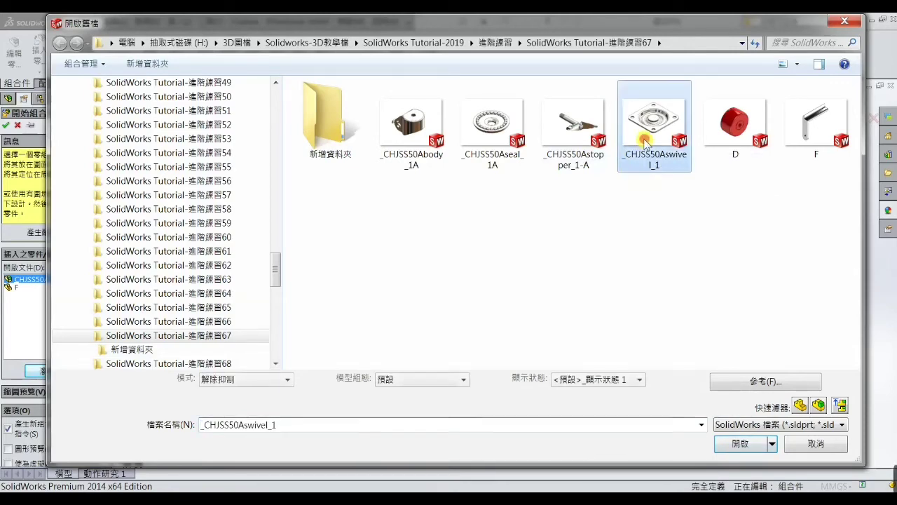
click(492, 293)
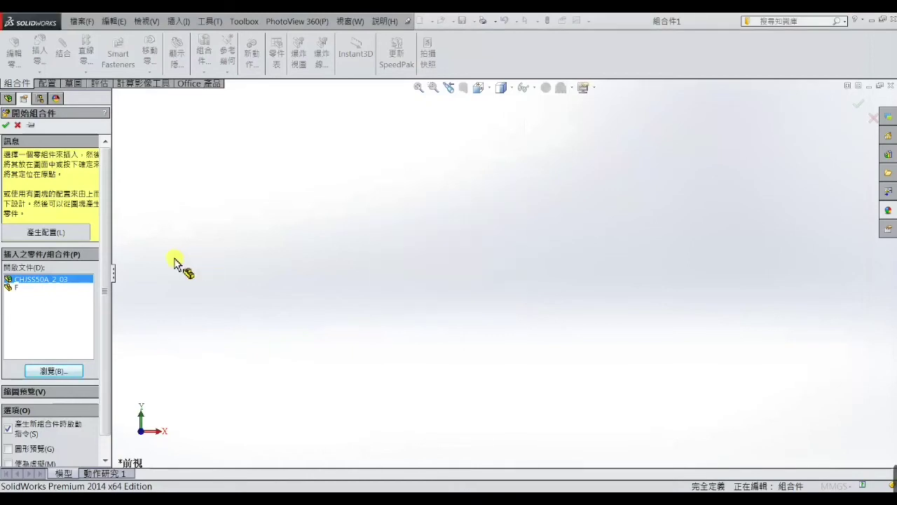
Place CHJSS50A_2_03 fixed at the origin and orbit to inspect the caster.
click(6, 126)
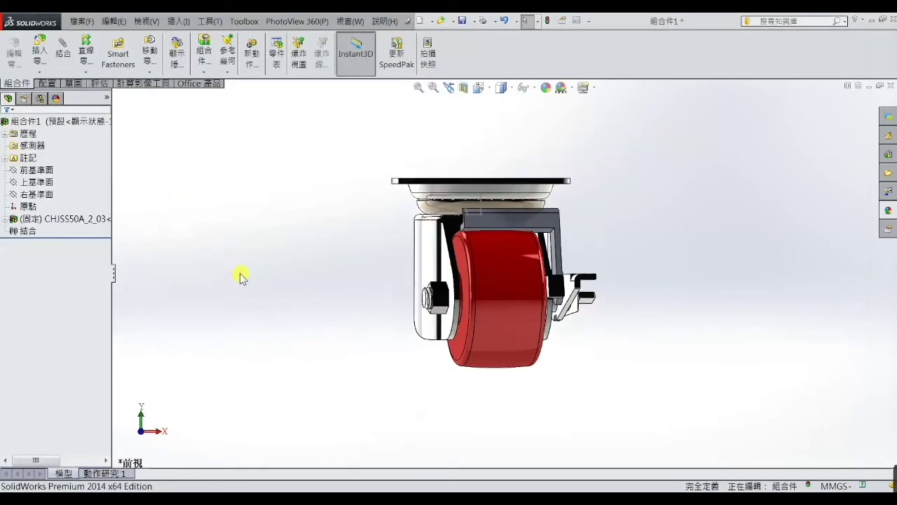
mouse_move(240, 274)
middle_down()
mouse_move(306, 260)
mouse_move(431, 281)
mouse_move(316, 274)
mouse_move(356, 256)
mouse_move(554, 268)
mouse_move(551, 249)
mouse_move(563, 254)
mouse_move(644, 234)
middle_up()
scroll(537, 255, down, 1)
scroll(541, 268, down, 1)
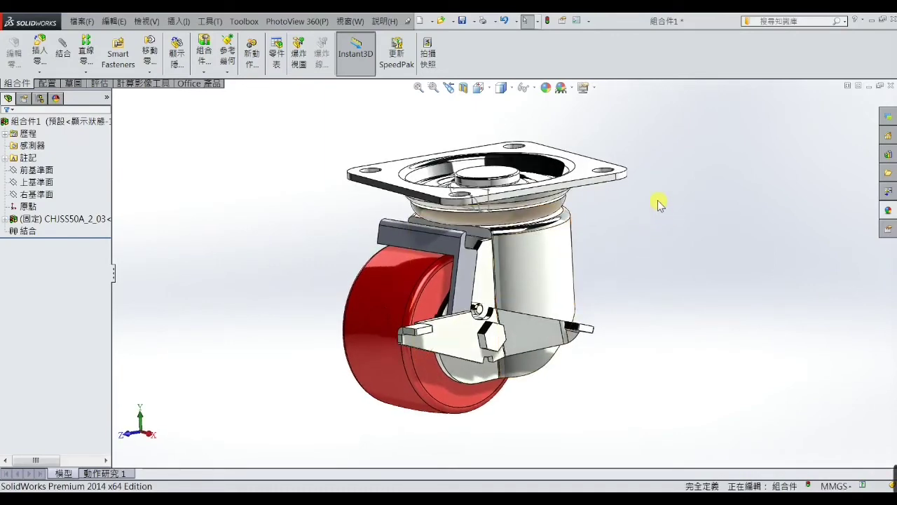
mouse_move(612, 260)
middle_down()
mouse_move(575, 266)
mouse_move(635, 233)
mouse_move(617, 245)
mouse_move(629, 253)
middle_up()
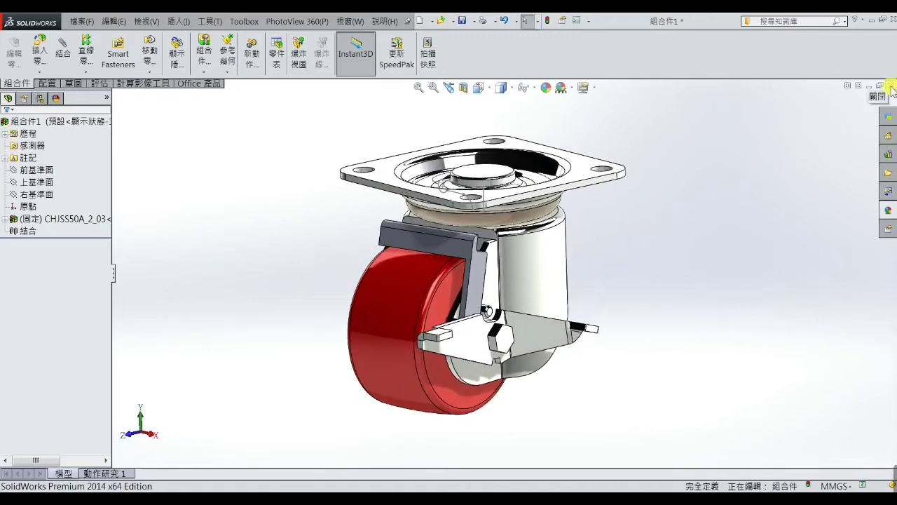
Cancel closing the assembly so it stays open without saving.
click(891, 86)
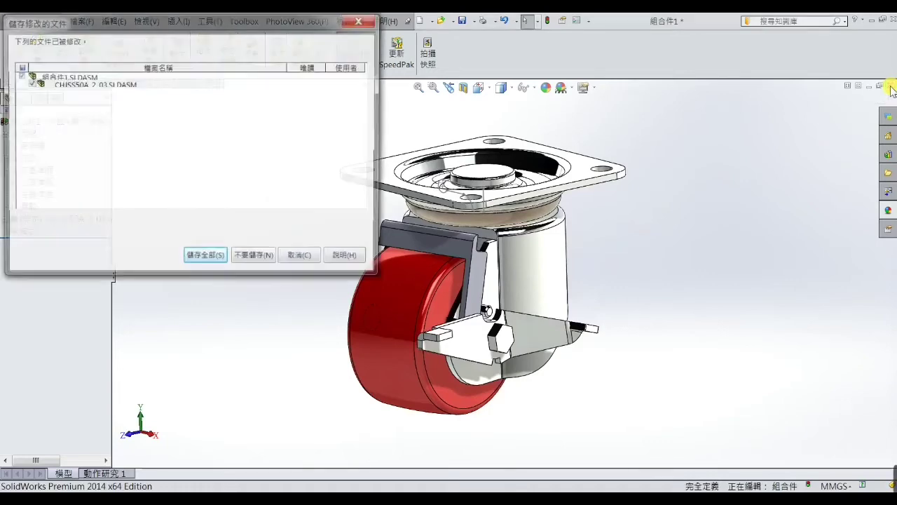
click(217, 262)
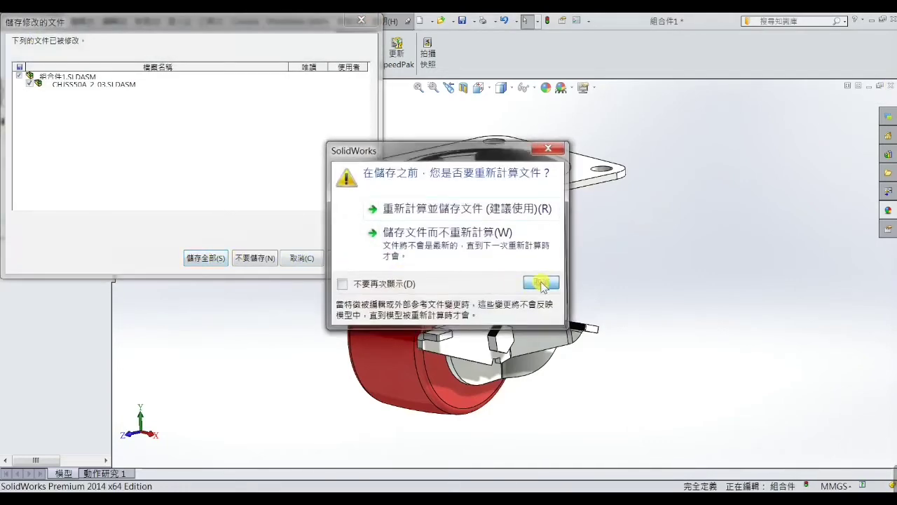
click(537, 282)
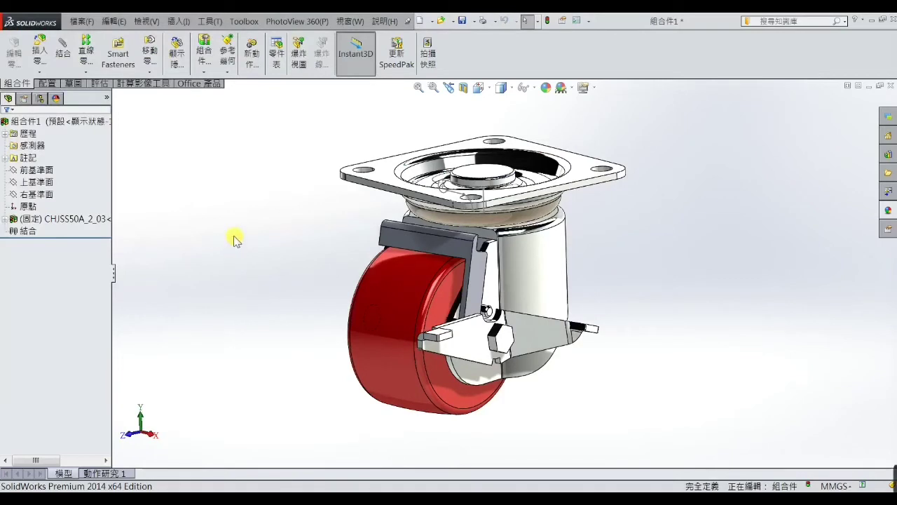
scroll(363, 259, up, 3)
scroll(511, 274, down, 2)
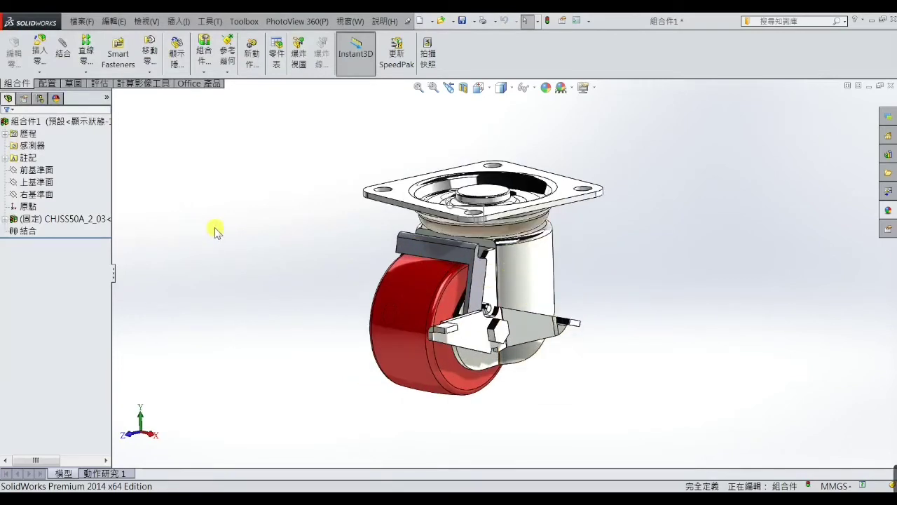
mouse_move(234, 251)
middle_down()
mouse_move(271, 228)
mouse_move(232, 240)
mouse_move(221, 206)
middle_up()
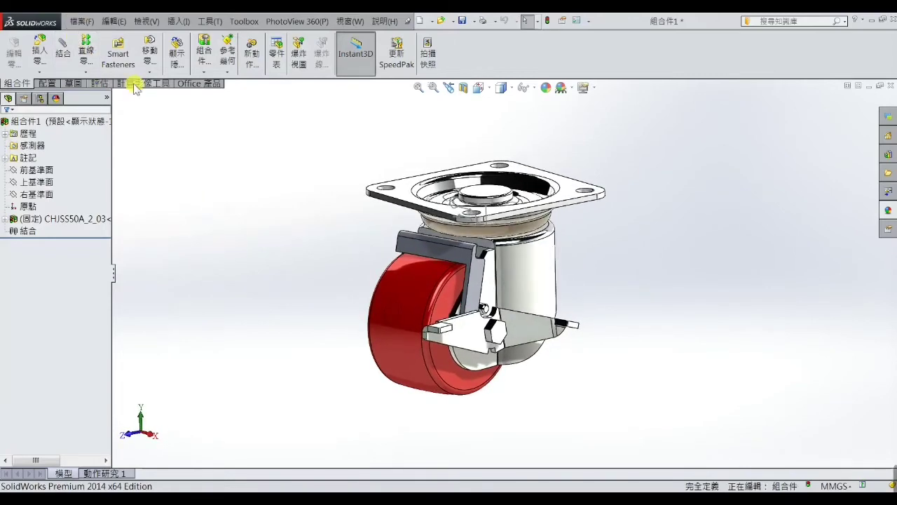
Rebuild and save the assembly as 組合件2, saving all modified components too.
click(80, 21)
click(91, 147)
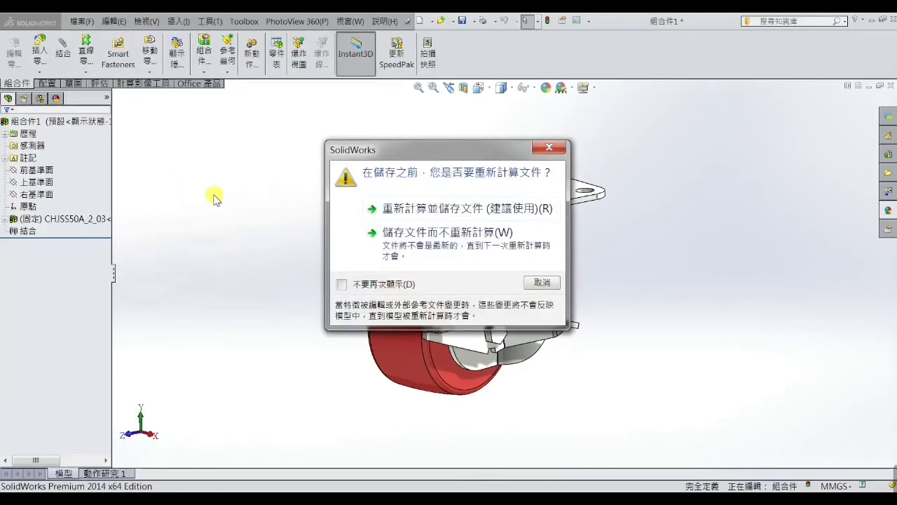
click(393, 208)
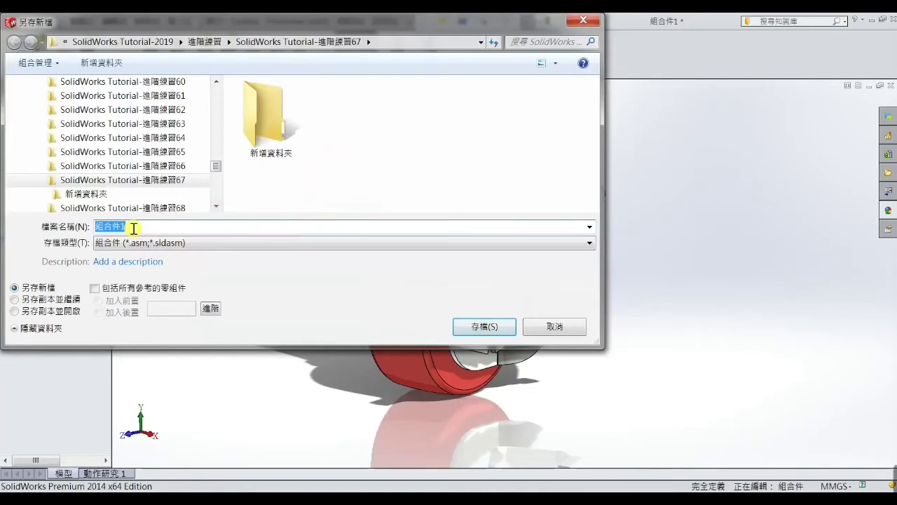
click(124, 226)
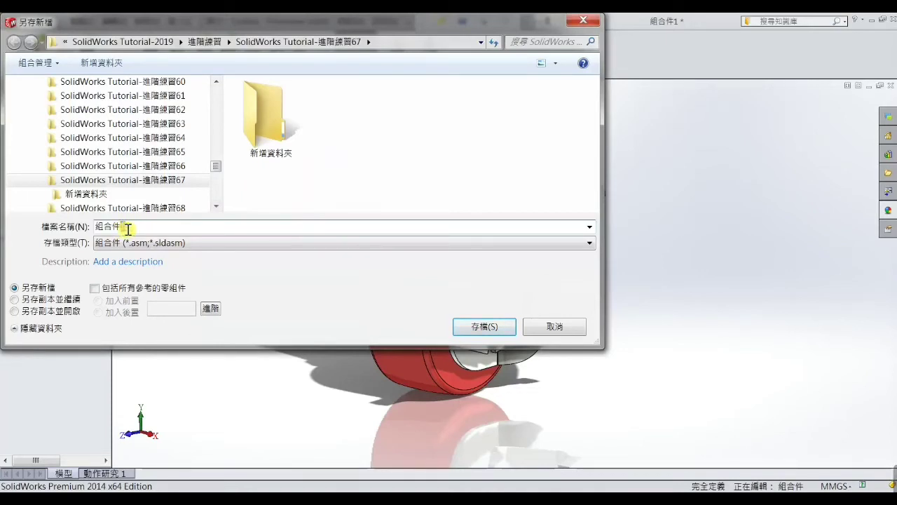
text(2)
click(481, 327)
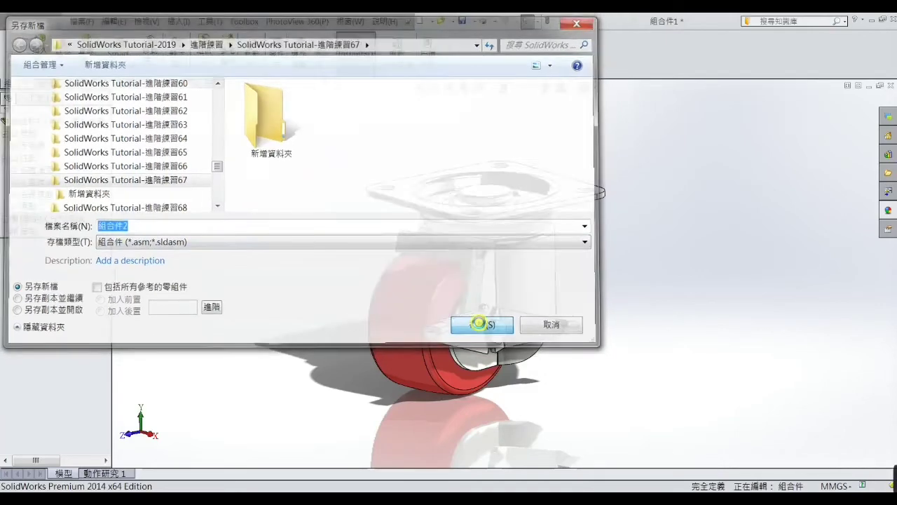
click(477, 272)
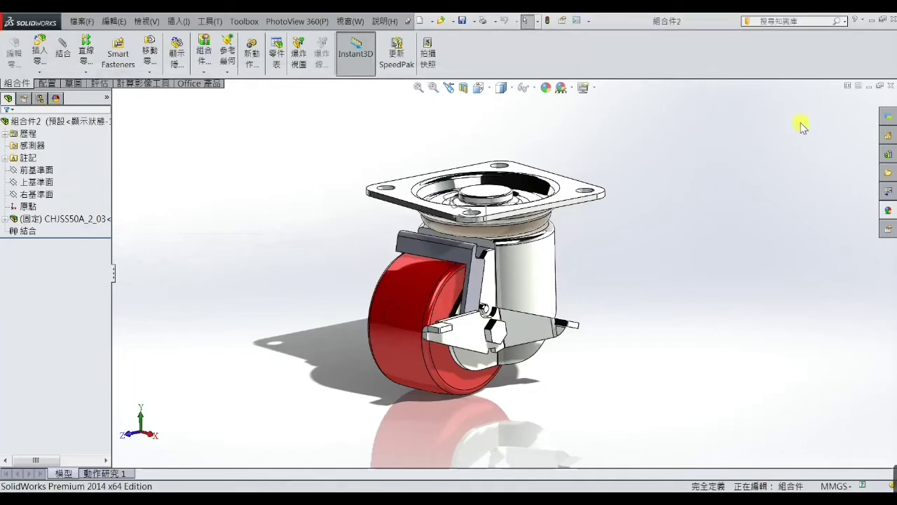
Close the 組合件2 assembly, part F and the CHJSS50A_2_03 caster documents.
click(891, 86)
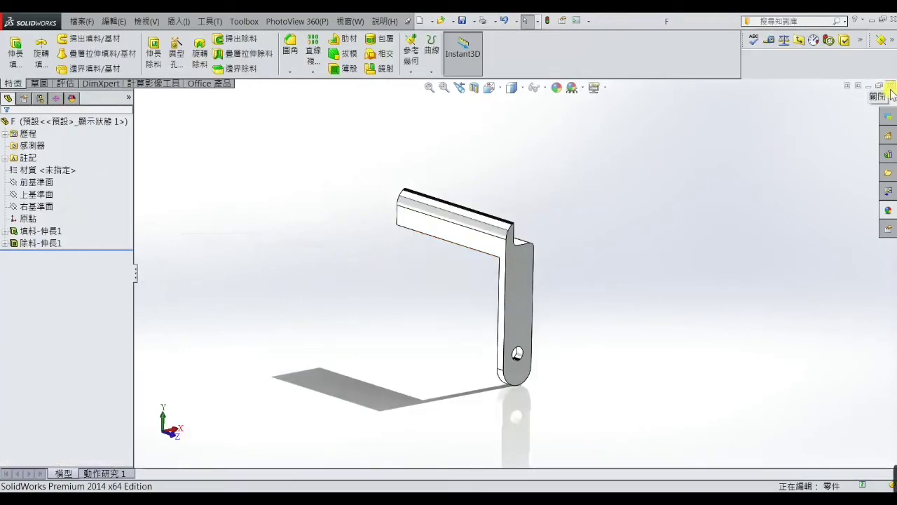
click(891, 86)
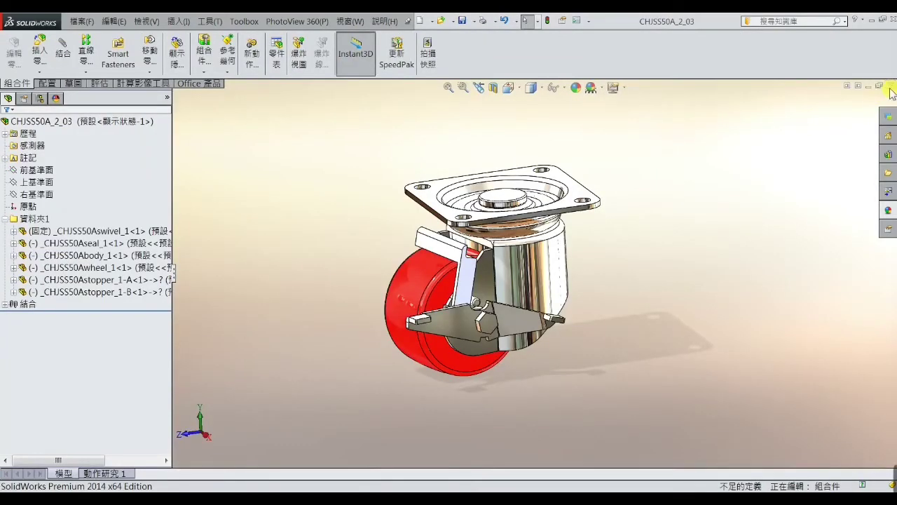
click(890, 86)
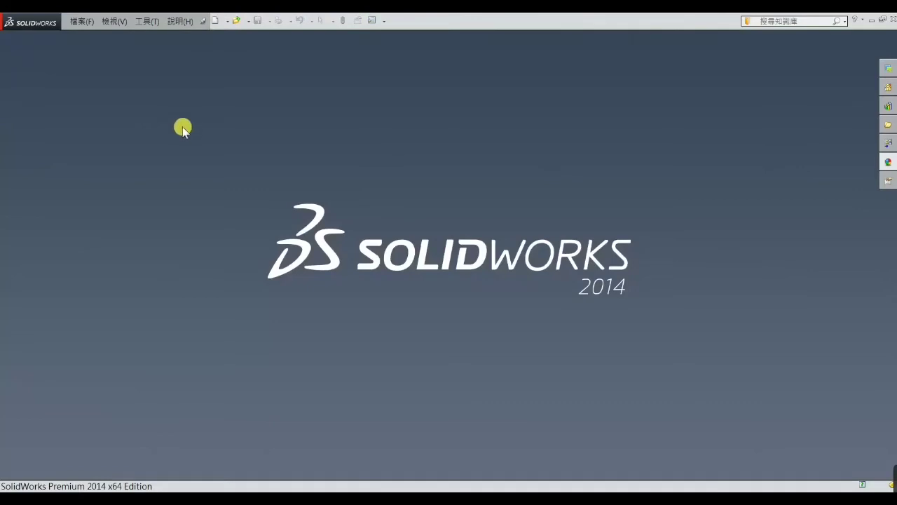
Create a new assembly and choose _CHJSS50Aswivel_1 as its first component.
click(228, 21)
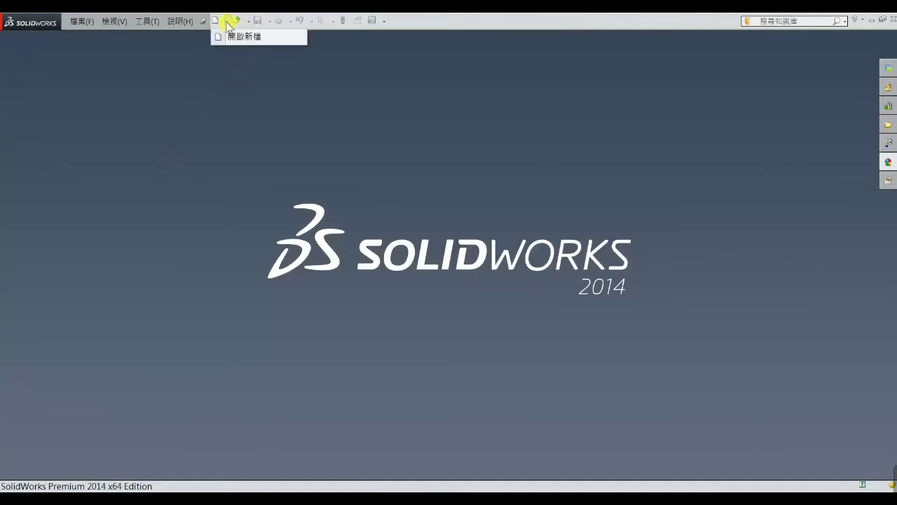
click(223, 38)
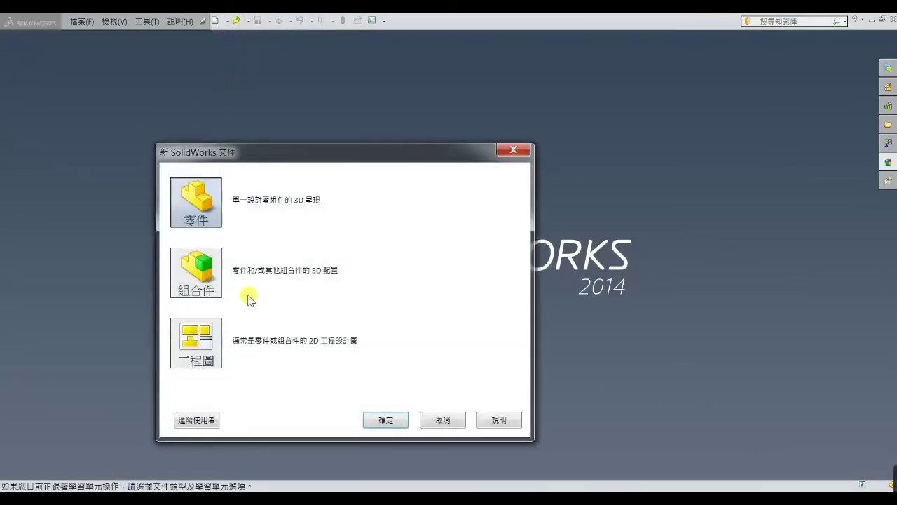
click(208, 287)
click(384, 419)
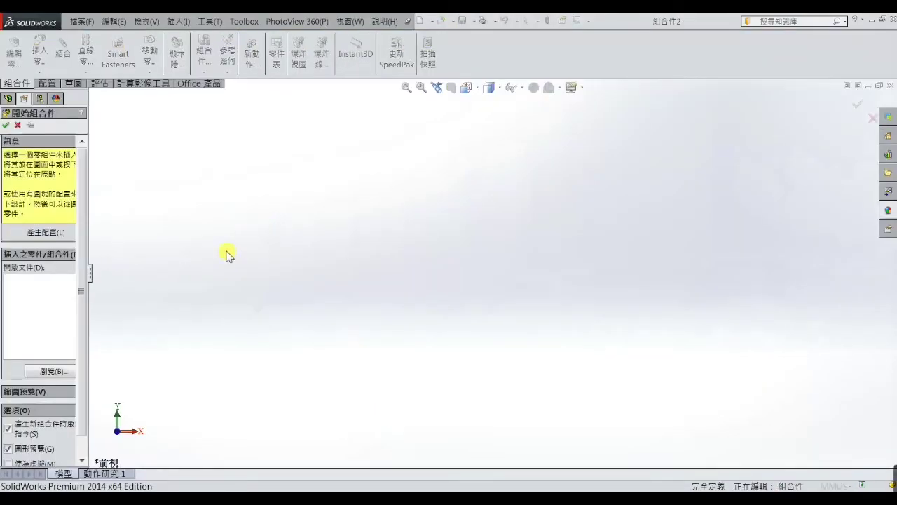
click(57, 371)
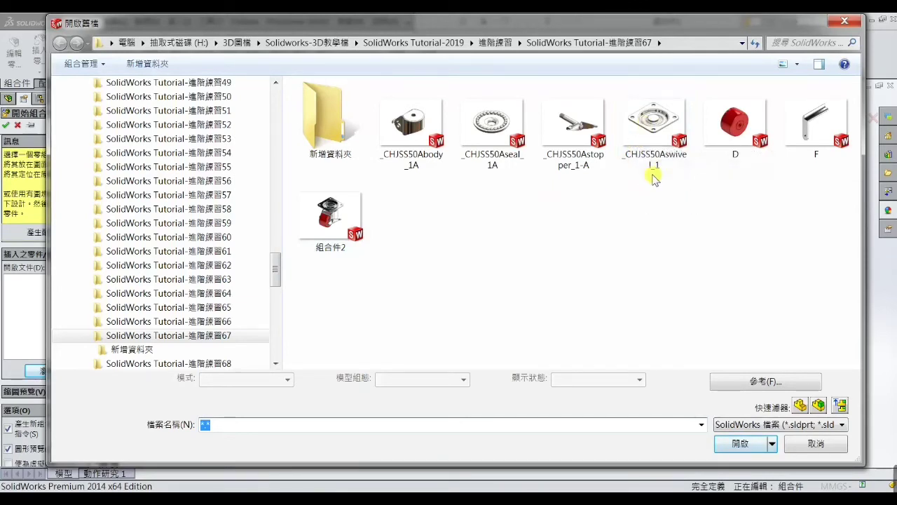
mouse_move(654, 125)
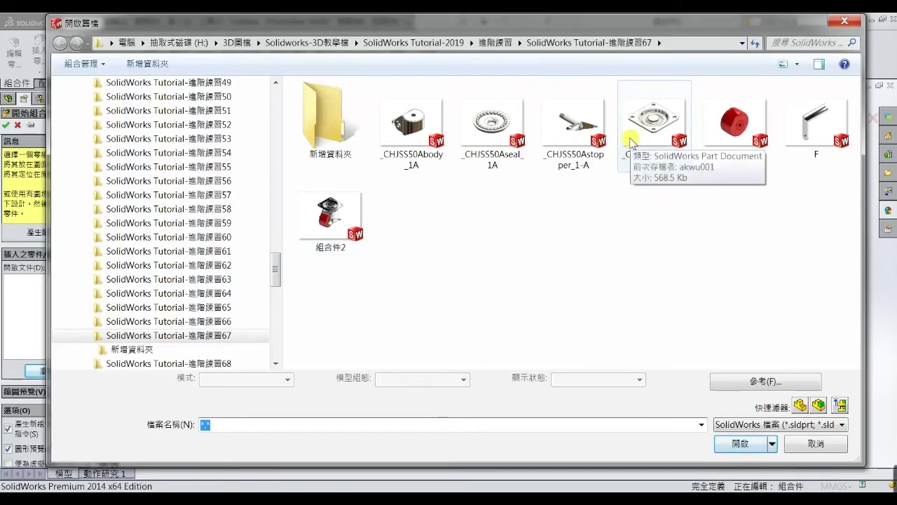
double_click(632, 141)
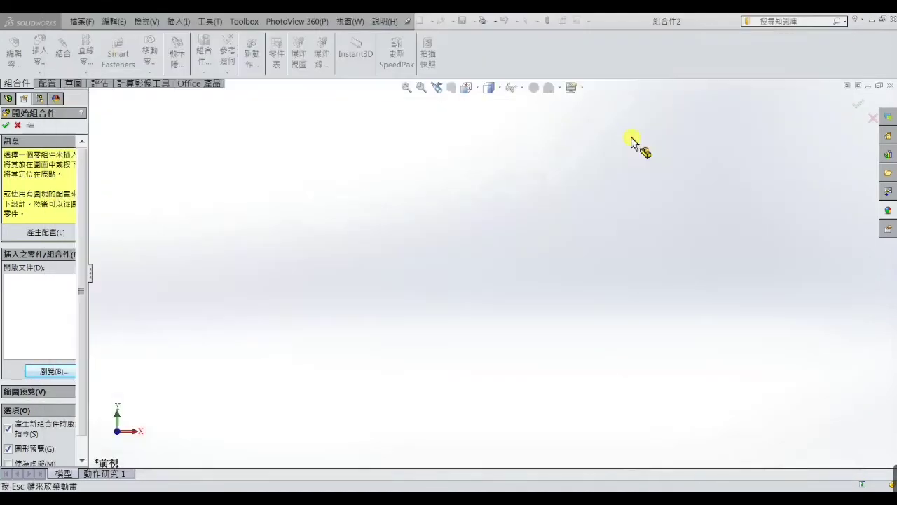
Place the swivel part fixed at the origin and orbit to view its flange.
click(505, 248)
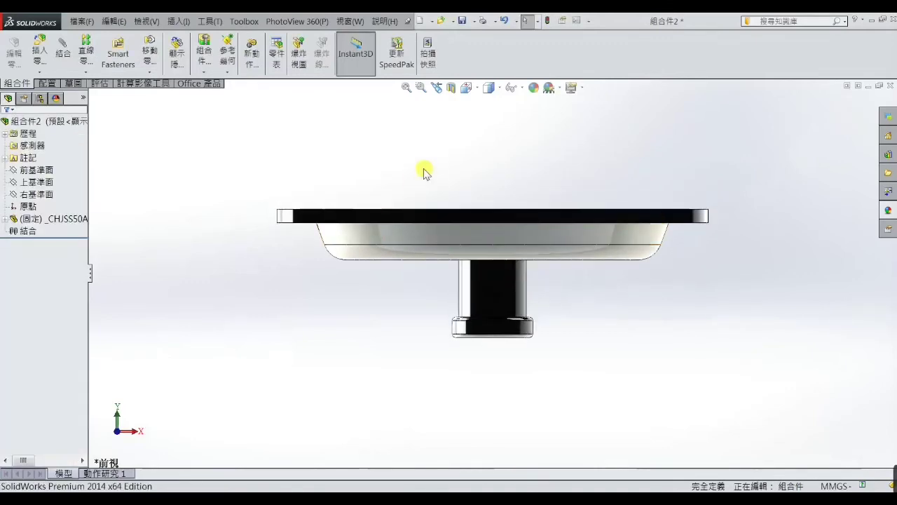
mouse_move(425, 170)
middle_down()
mouse_move(453, 239)
mouse_move(567, 201)
mouse_move(493, 245)
mouse_move(446, 228)
middle_up()
scroll(470, 231, up, 5)
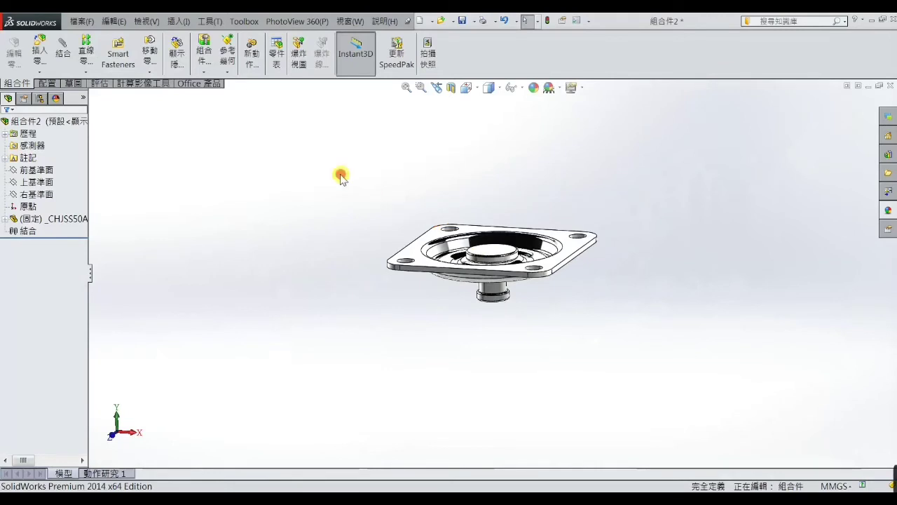
Insert the _CHJSS50Aseal_1A part and place it below the swivel.
click(179, 21)
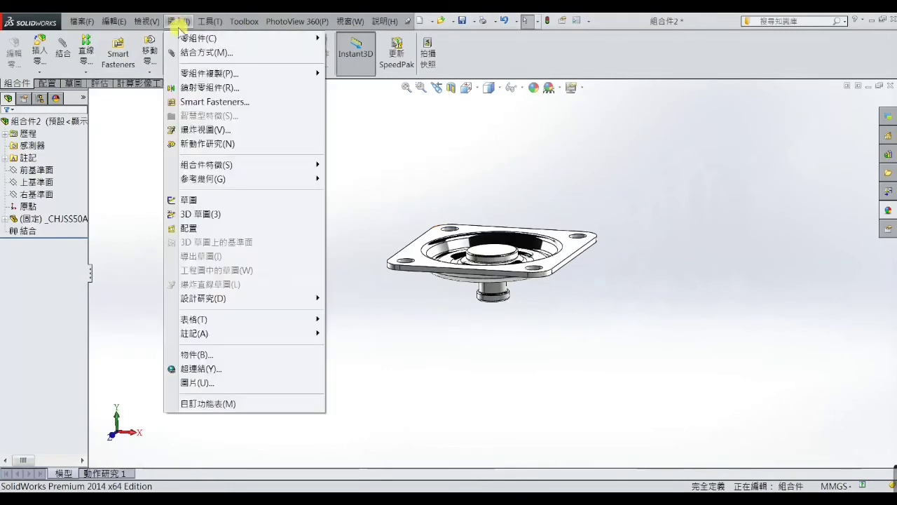
mouse_move(199, 38)
click(352, 38)
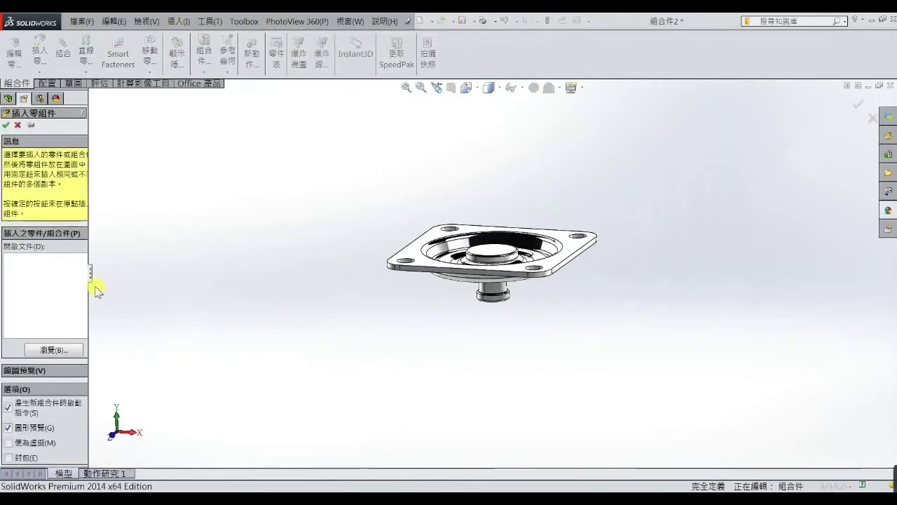
click(69, 351)
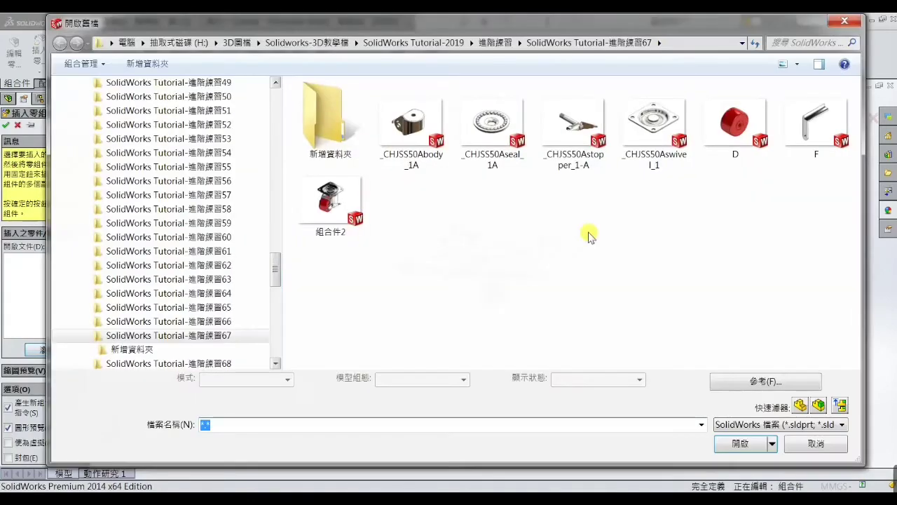
double_click(492, 123)
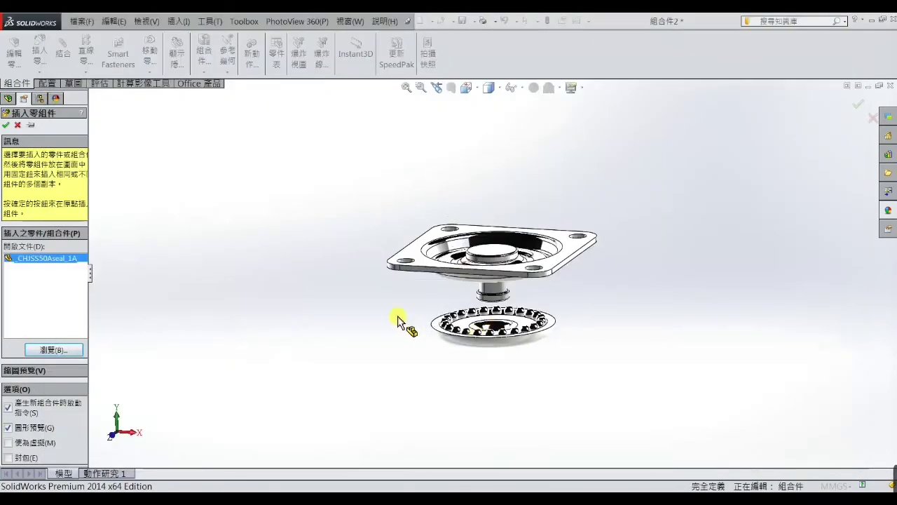
click(397, 316)
click(62, 51)
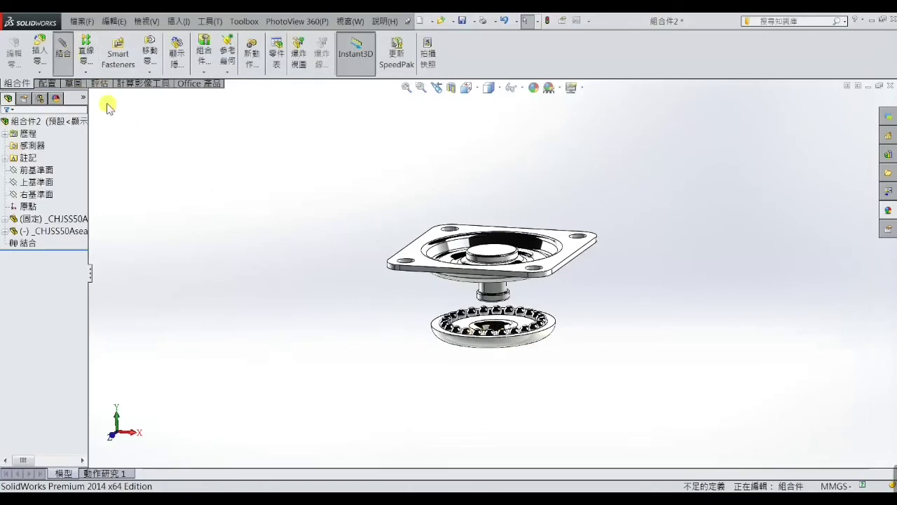
Mate the swivel shaft face coincident with the seal's circular edge.
scroll(457, 315, down, 5)
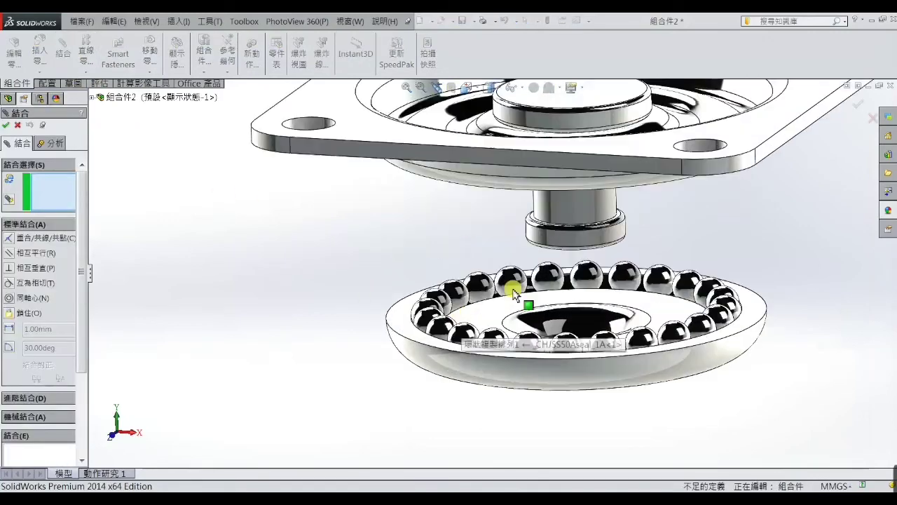
click(570, 212)
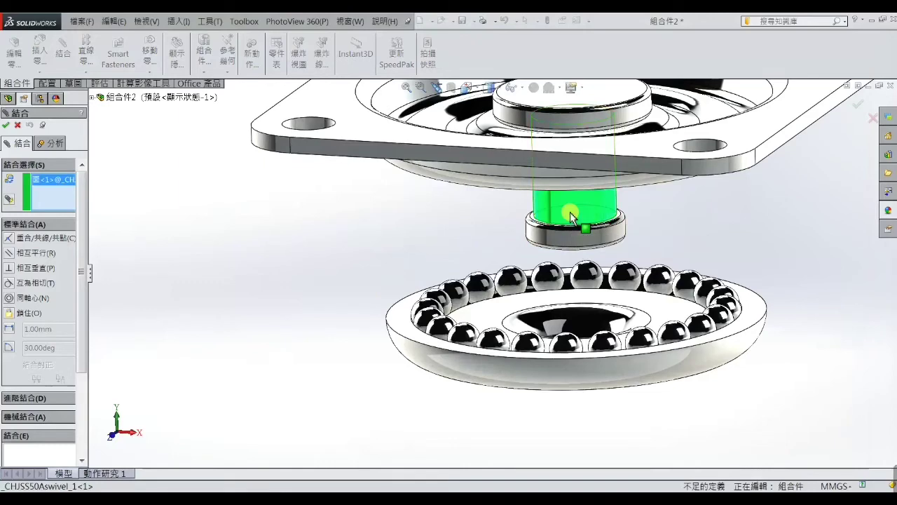
scroll(587, 309, down, 3)
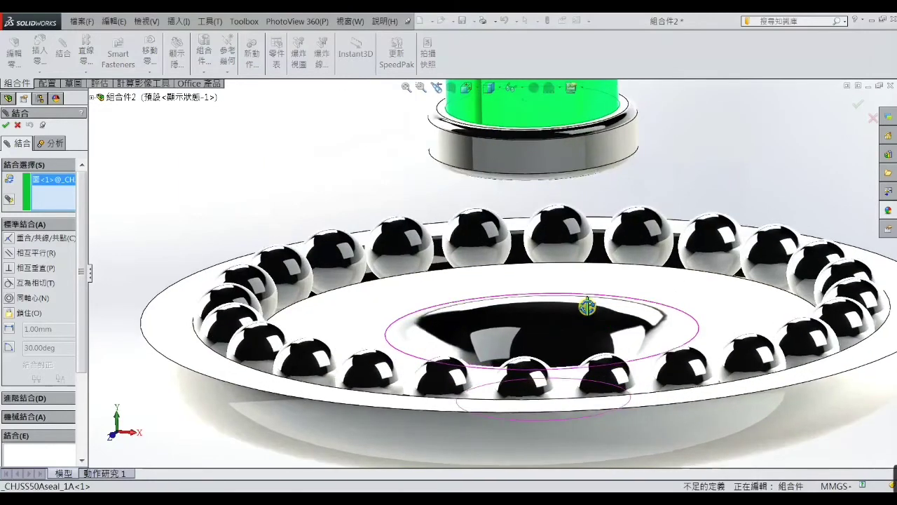
scroll(586, 322, down, 4)
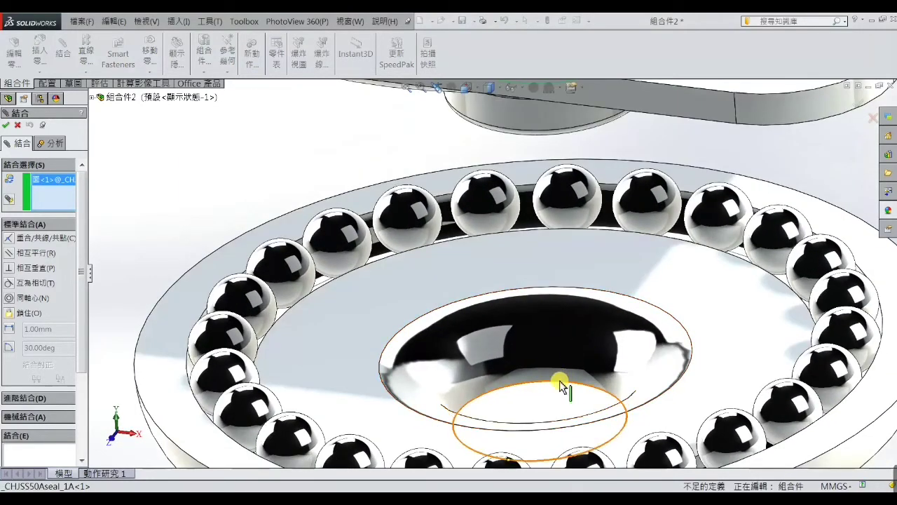
click(565, 385)
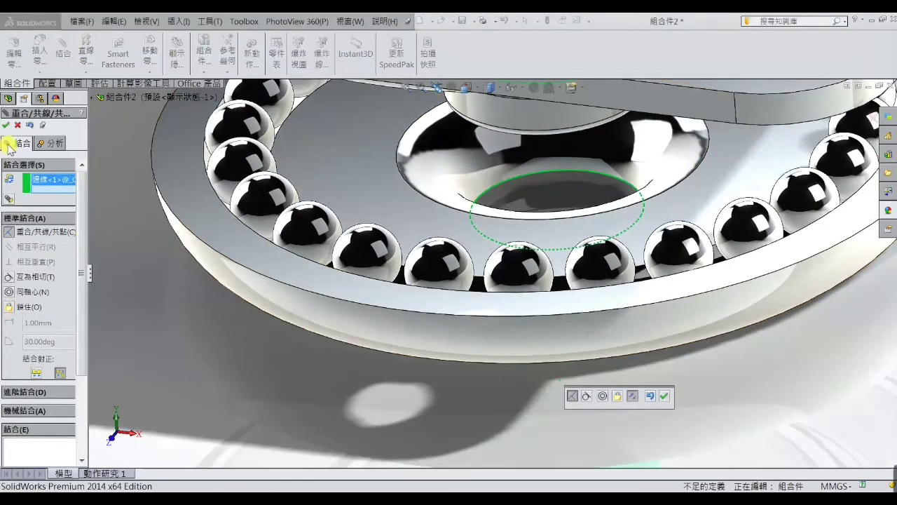
click(6, 125)
scroll(168, 293, up, 3)
Try a tangent mate between ball ring faces, then undo it.
mouse_move(168, 292)
middle_down()
mouse_move(306, 231)
mouse_move(316, 257)
middle_up()
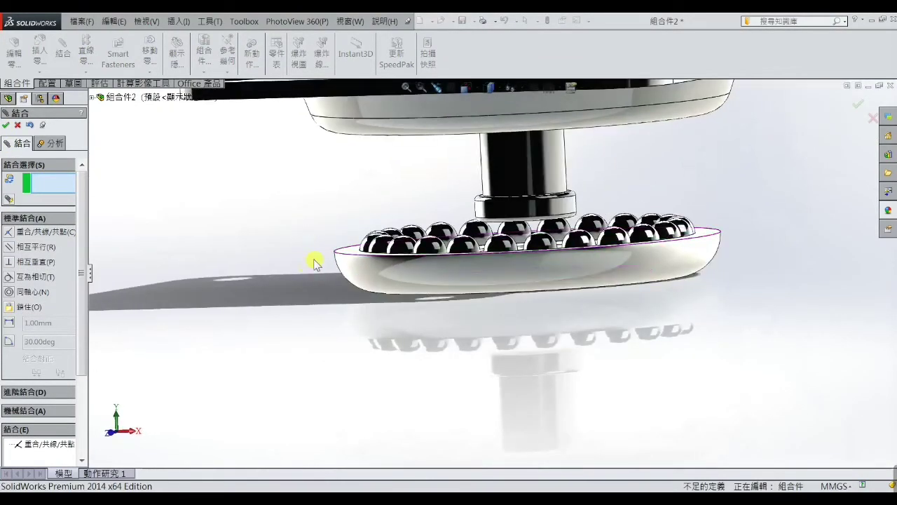
click(380, 242)
mouse_move(381, 241)
middle_down()
mouse_move(324, 209)
mouse_move(374, 158)
middle_up()
click(372, 121)
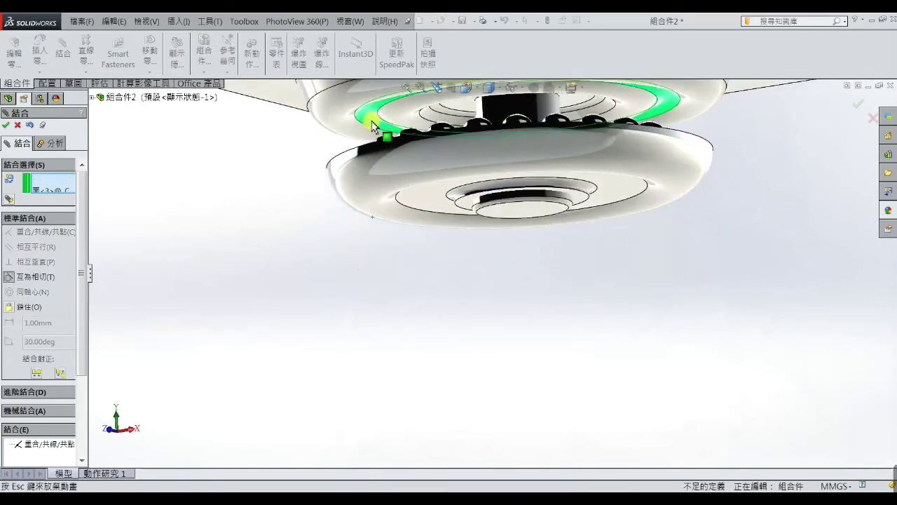
mouse_move(320, 176)
middle_down()
mouse_move(311, 202)
mouse_move(325, 204)
middle_up()
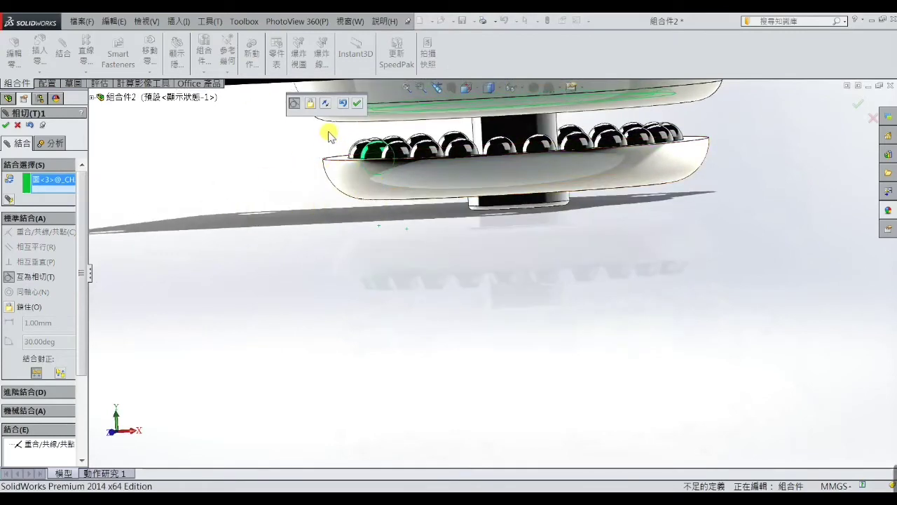
click(359, 105)
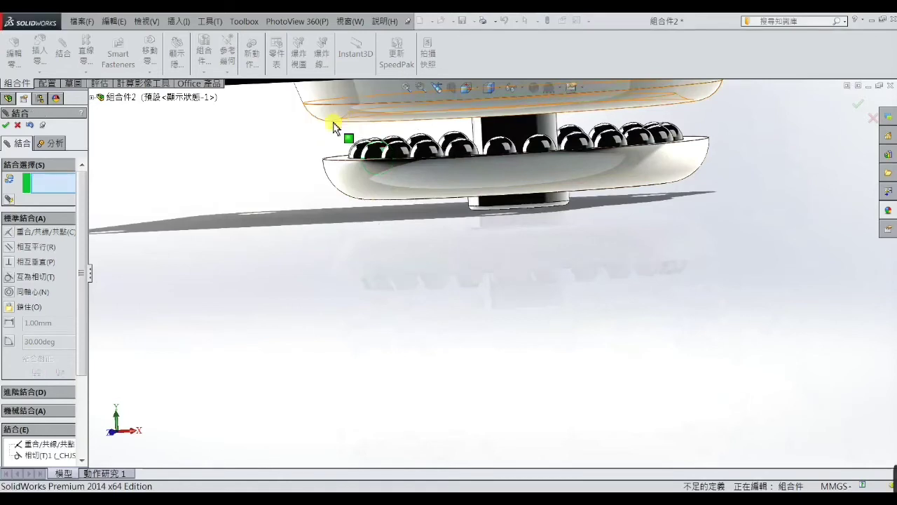
mouse_move(453, 191)
mouse_down()
mouse_move(431, 175)
mouse_move(248, 186)
mouse_up()
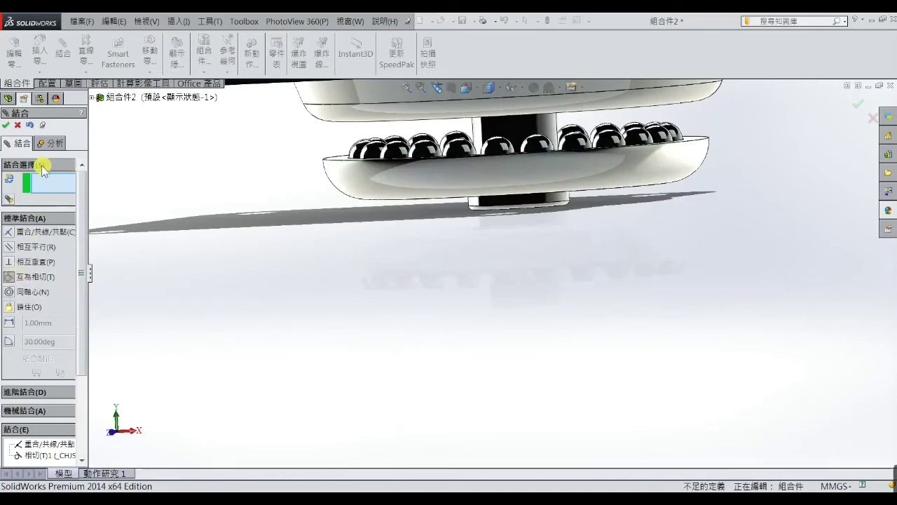
click(29, 125)
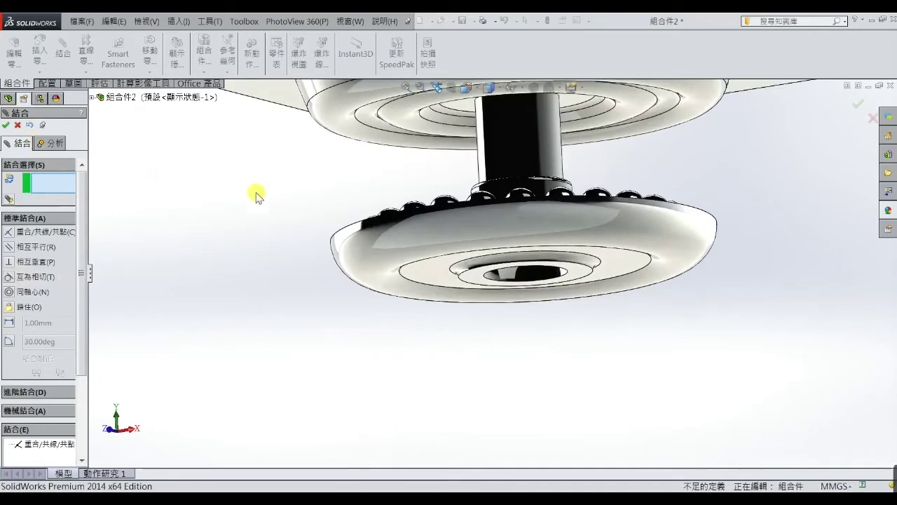
Drag the seal disc to test its movement and finish mating.
mouse_move(490, 236)
mouse_down()
mouse_move(480, 128)
mouse_move(432, 121)
mouse_up()
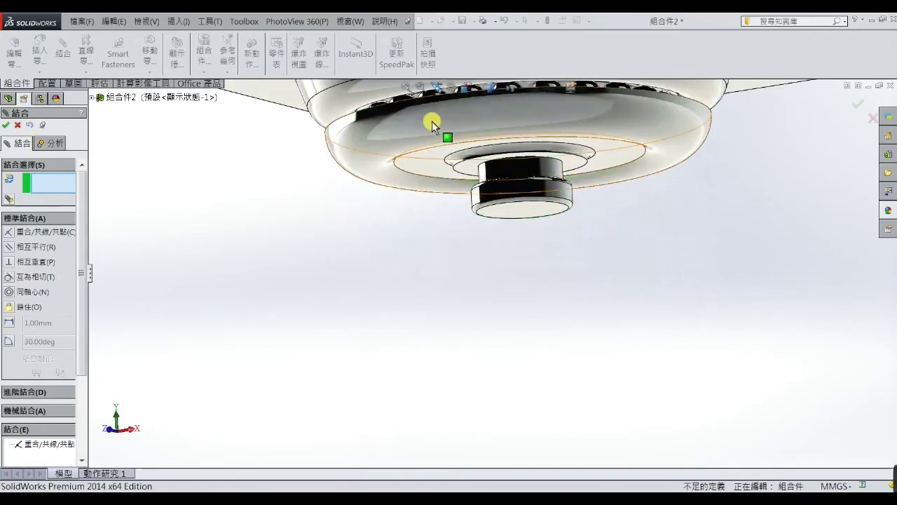
middle_drag(432, 120, 433, 161)
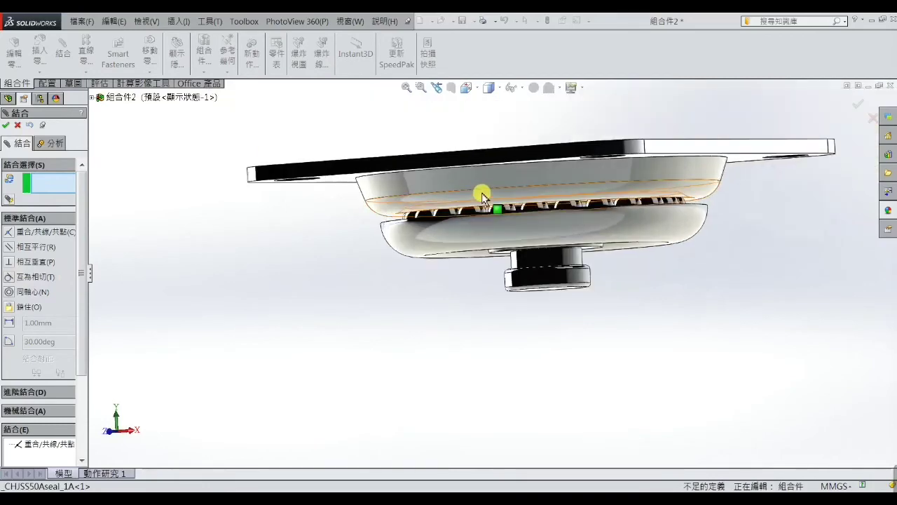
scroll(481, 196, down, 3)
drag(443, 288, 447, 271)
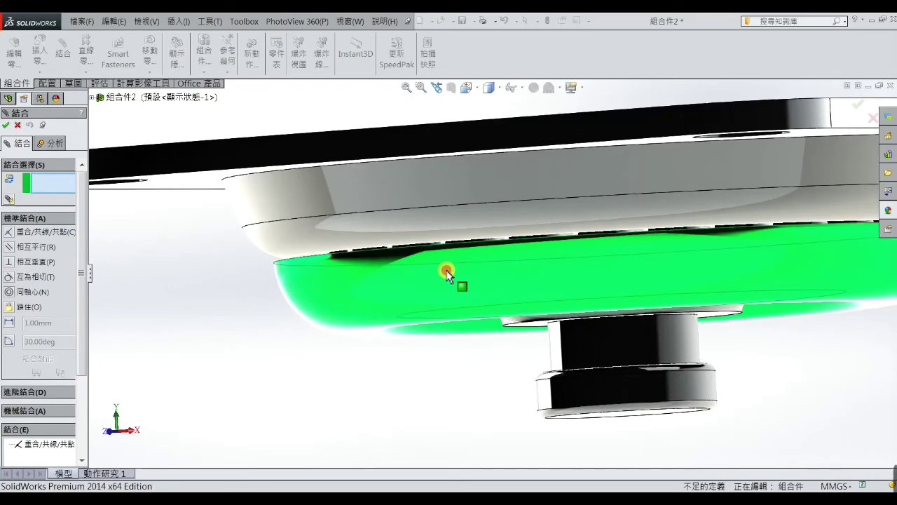
drag(447, 271, 456, 273)
scroll(442, 267, up, 5)
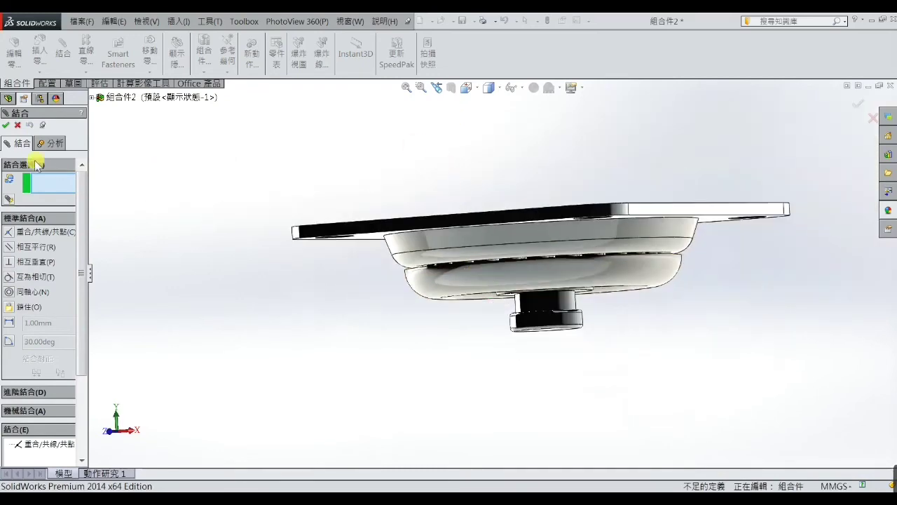
click(7, 124)
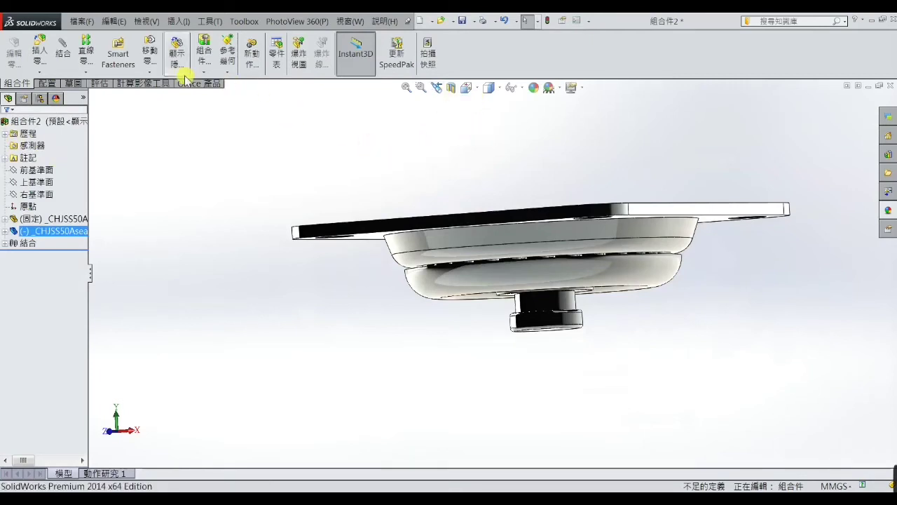
Insert _CHJSS50Abody_1A from the folder and place it below the swivel and seal.
click(177, 21)
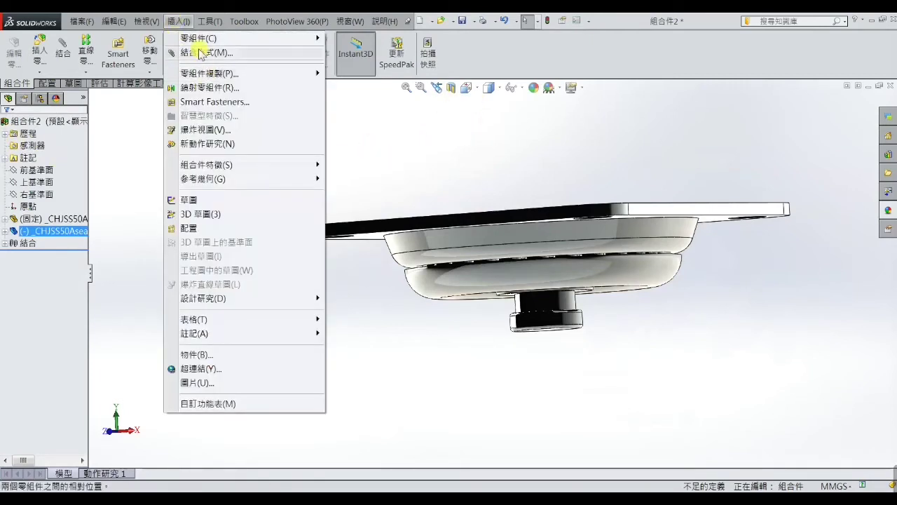
mouse_move(210, 39)
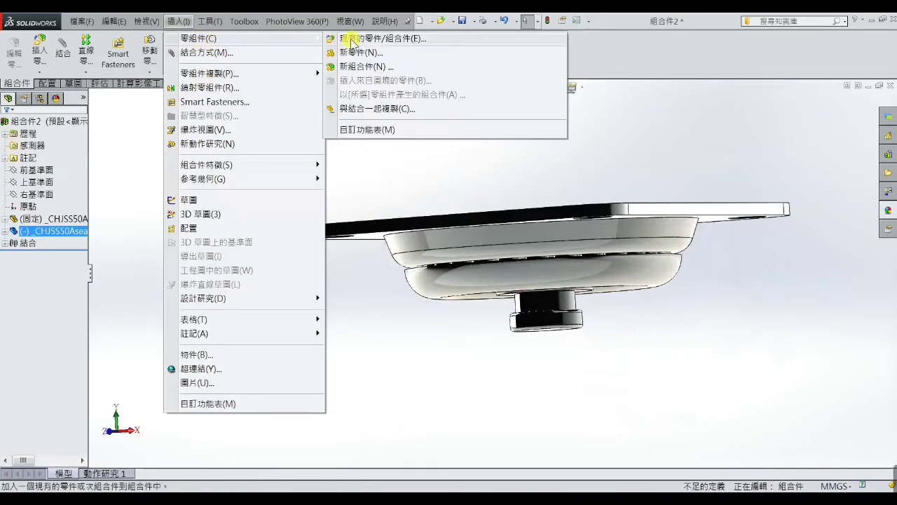
click(352, 40)
click(51, 350)
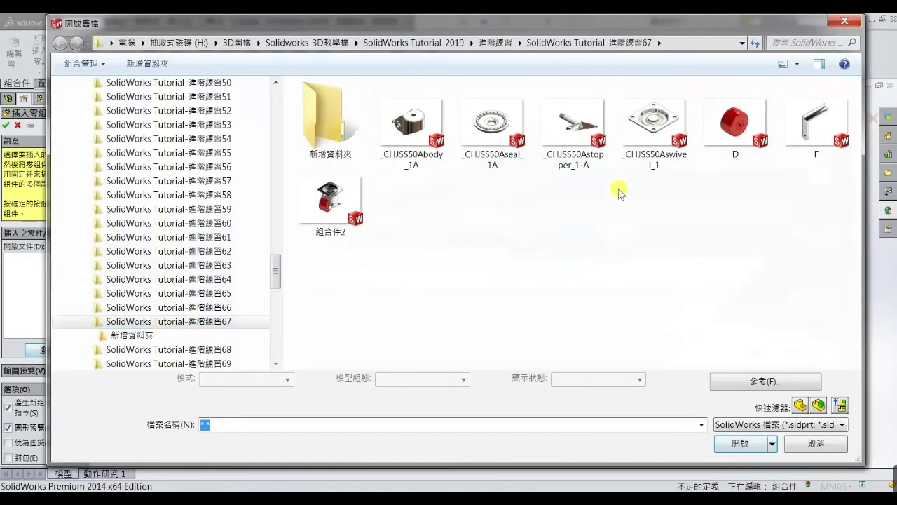
click(412, 130)
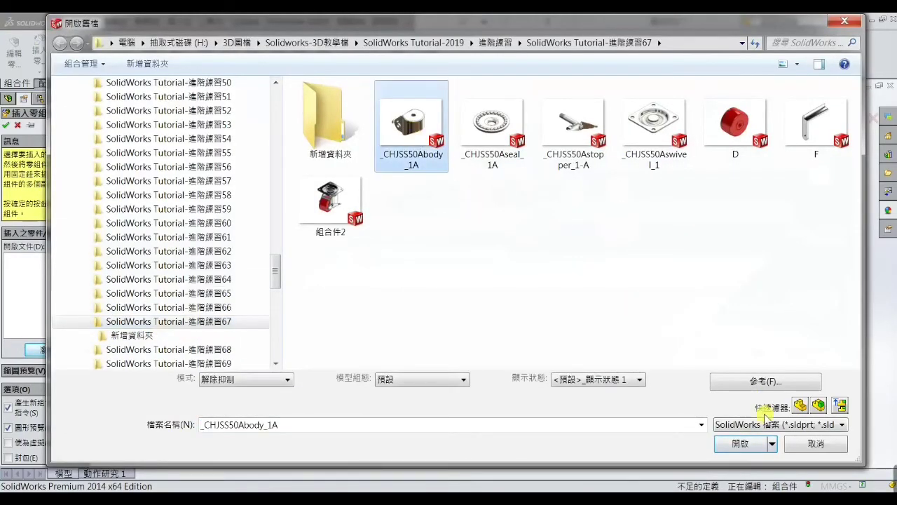
click(740, 443)
scroll(565, 397, up, 4)
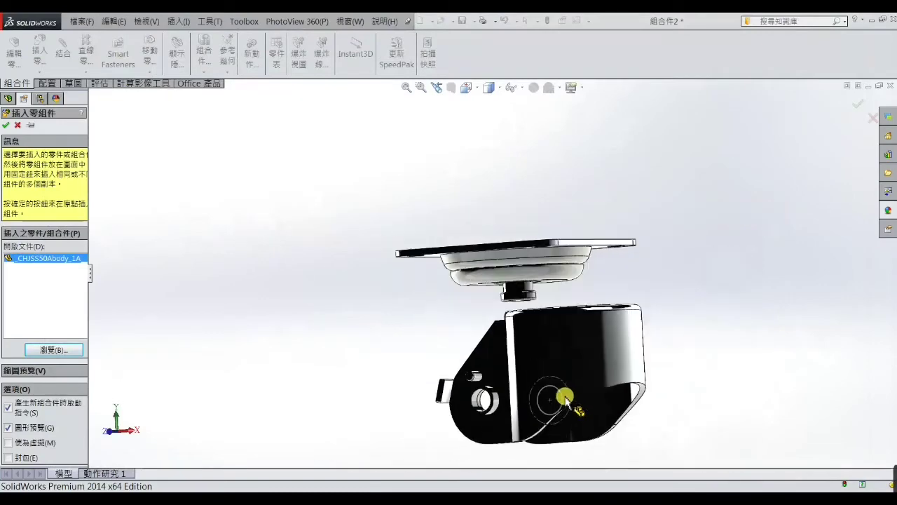
click(505, 380)
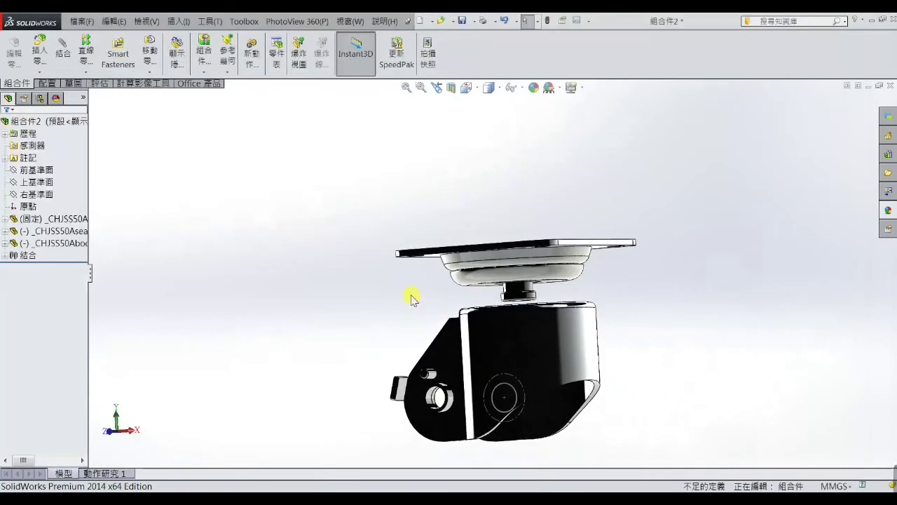
Make the swivel neck's flat face coincident with the body's top face.
click(70, 64)
scroll(493, 324, down, 3)
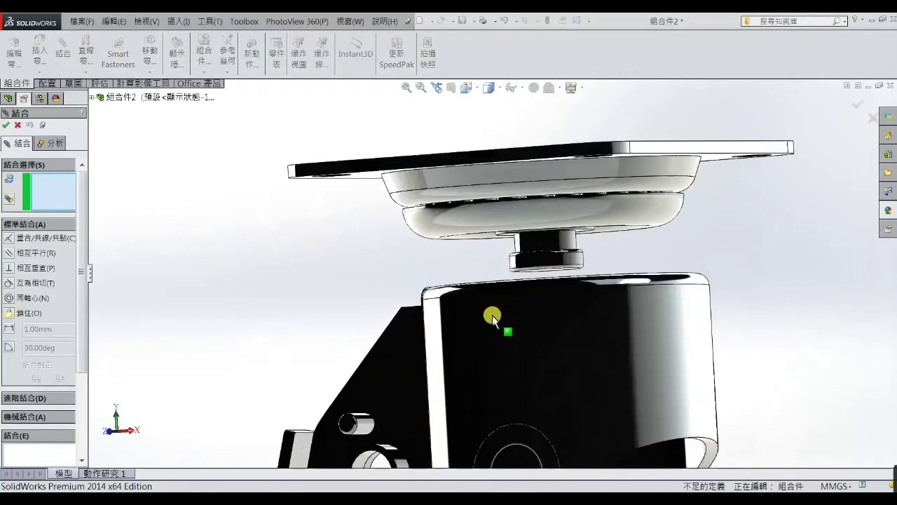
scroll(488, 258, down, 2)
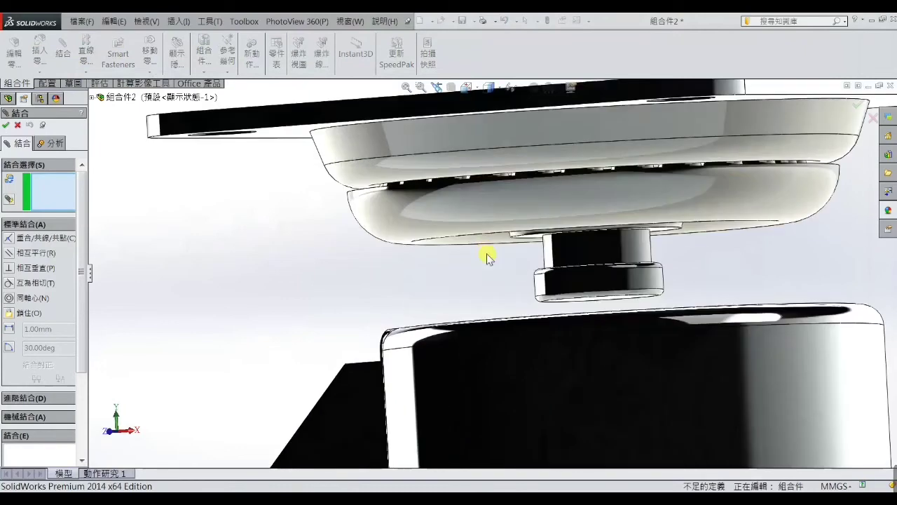
scroll(524, 242, down, 2)
click(529, 247)
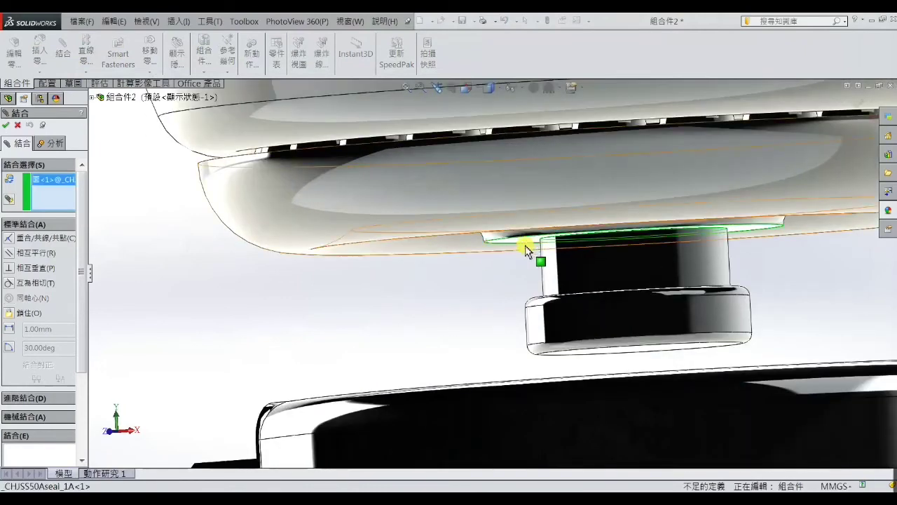
mouse_move(529, 247)
middle_down()
mouse_move(496, 313)
mouse_move(498, 345)
middle_up()
scroll(475, 358, up, 2)
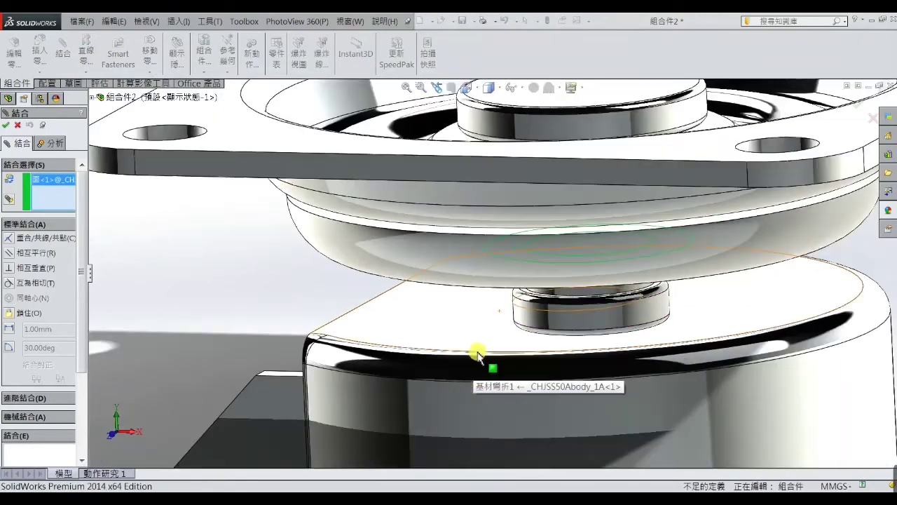
click(480, 338)
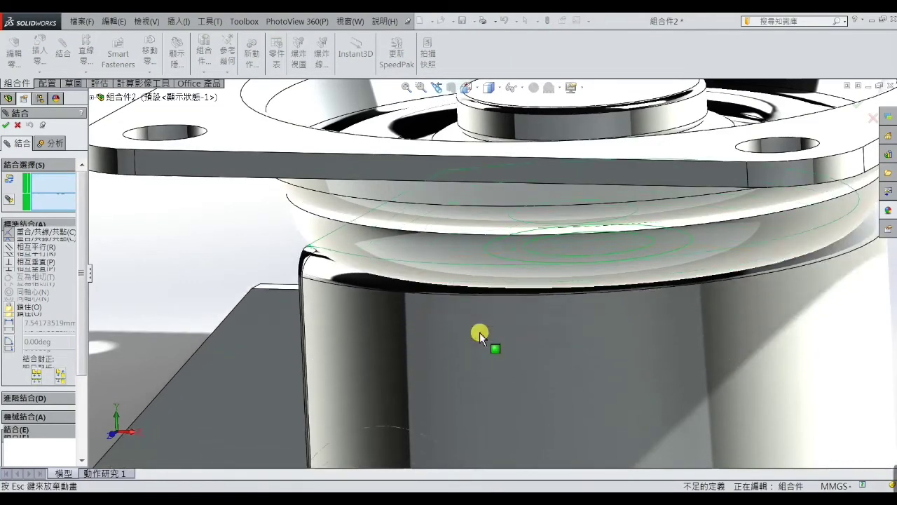
click(6, 124)
Add a concentric mate between the body's cylindrical face and the plate's round hub.
mouse_move(208, 277)
middle_down()
mouse_move(395, 302)
mouse_move(479, 273)
middle_up()
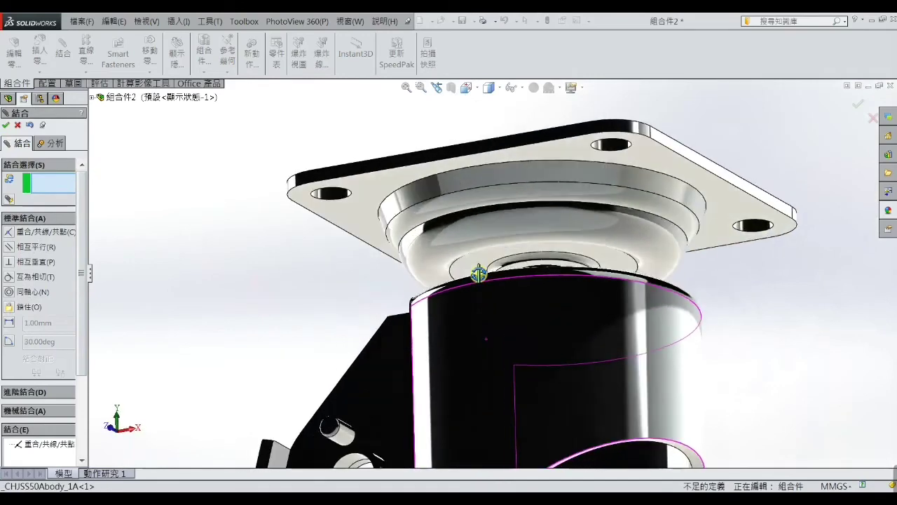
scroll(551, 296, down, 3)
scroll(550, 295, up, 2)
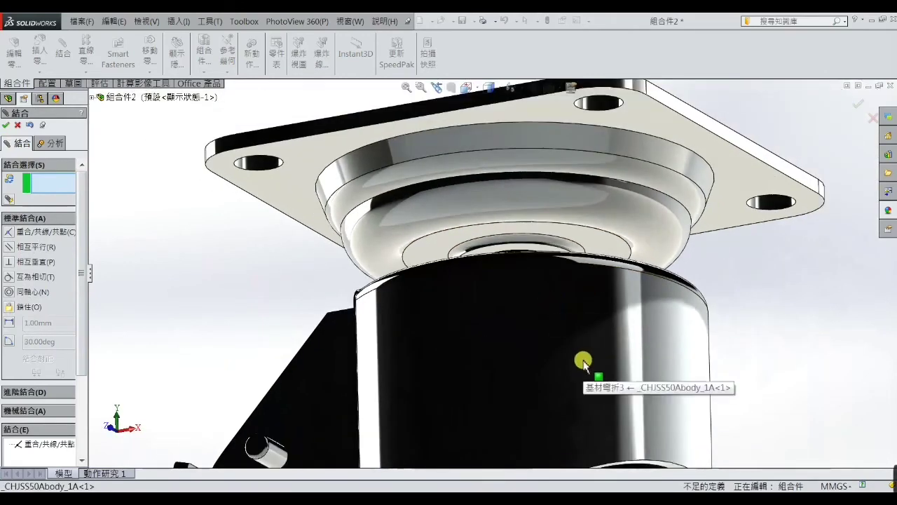
click(594, 324)
scroll(592, 369, up, 4)
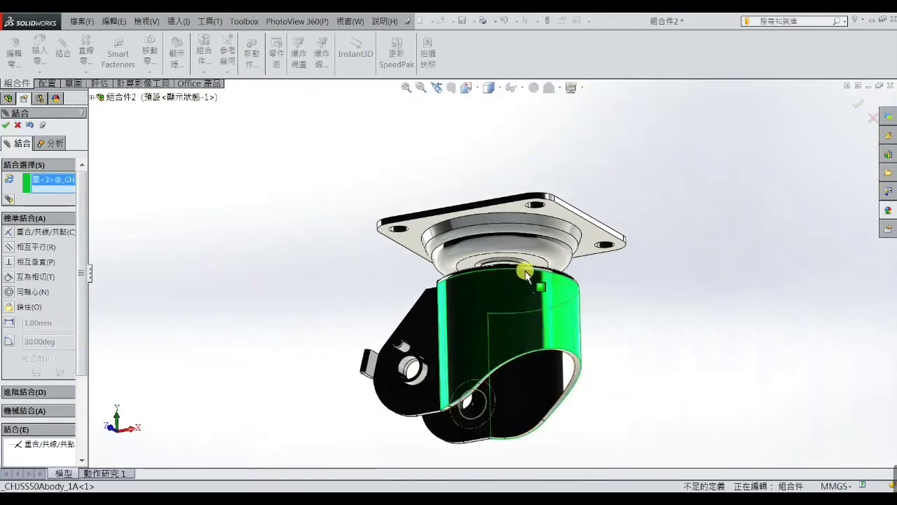
scroll(526, 274, down, 2)
mouse_move(512, 316)
middle_down()
mouse_move(525, 395)
mouse_move(504, 279)
middle_up()
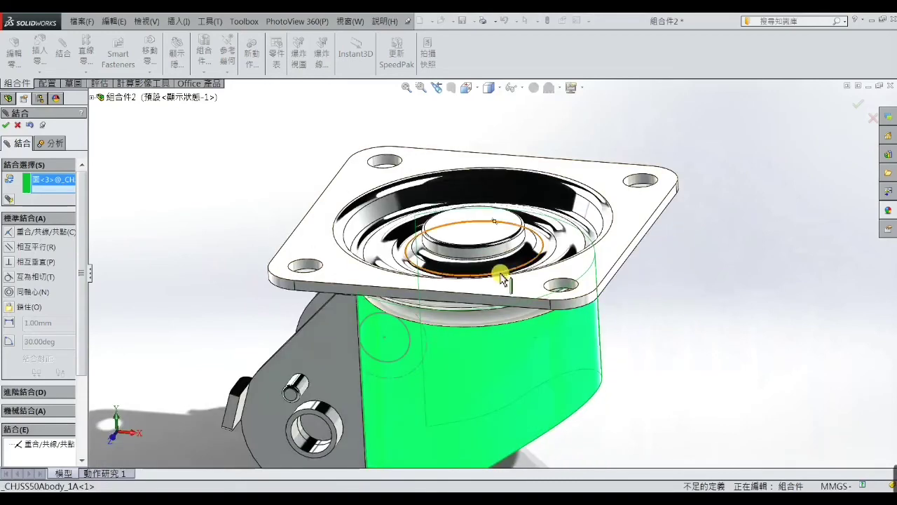
click(487, 254)
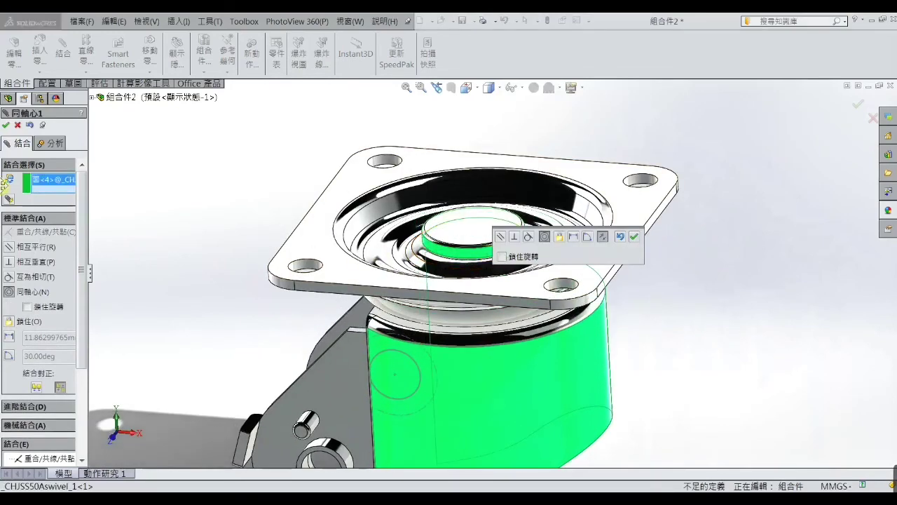
click(7, 127)
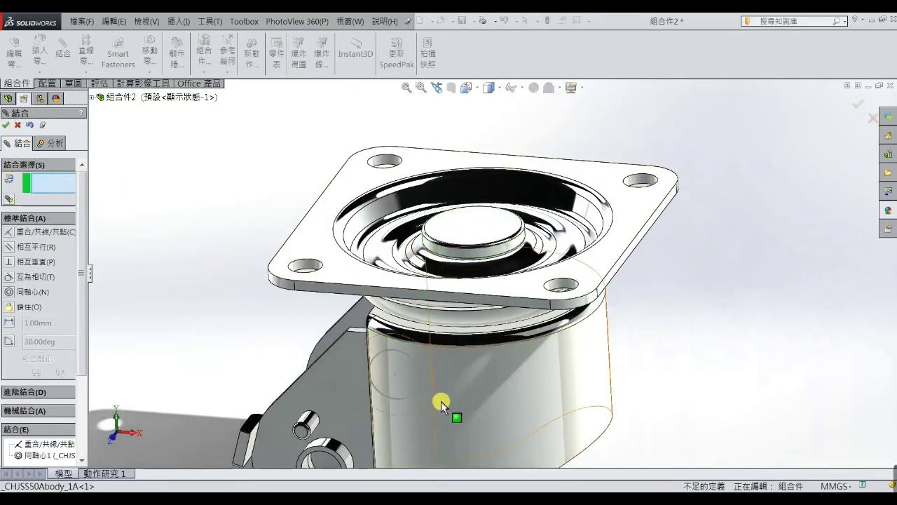
Slide the body along its axis to check its remaining freedom.
mouse_move(441, 401)
middle_down()
mouse_move(421, 306)
mouse_move(517, 367)
middle_up()
scroll(421, 306, up, 3)
scroll(501, 317, down, 2)
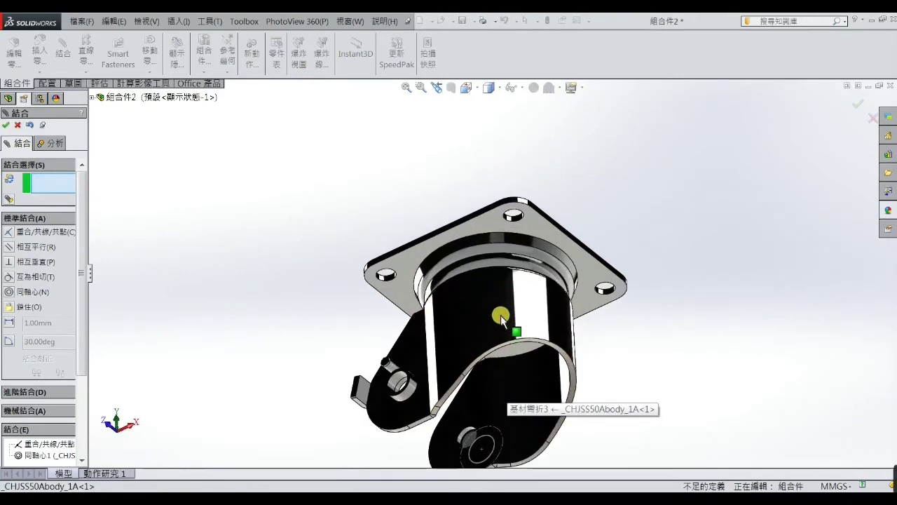
drag(500, 317, 493, 394)
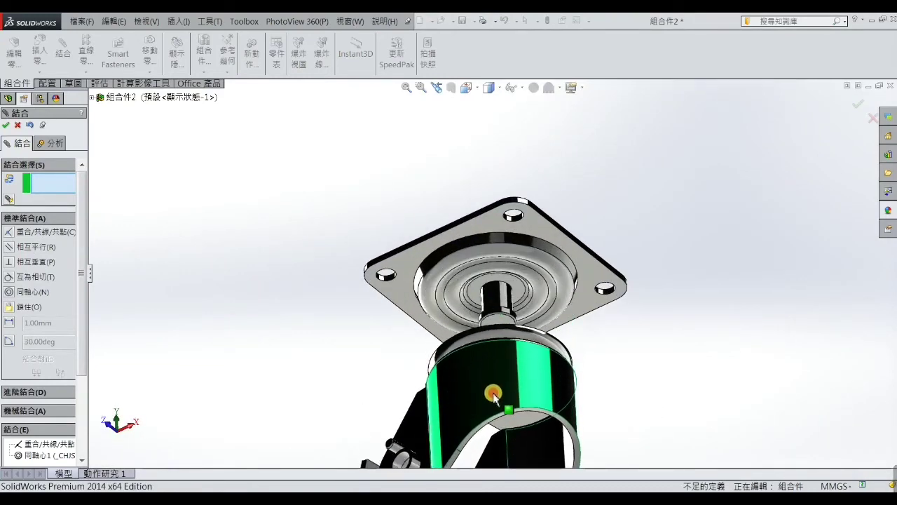
mouse_move(493, 394)
middle_down()
mouse_move(596, 362)
mouse_move(595, 425)
mouse_move(575, 431)
middle_up()
scroll(549, 306, down, 3)
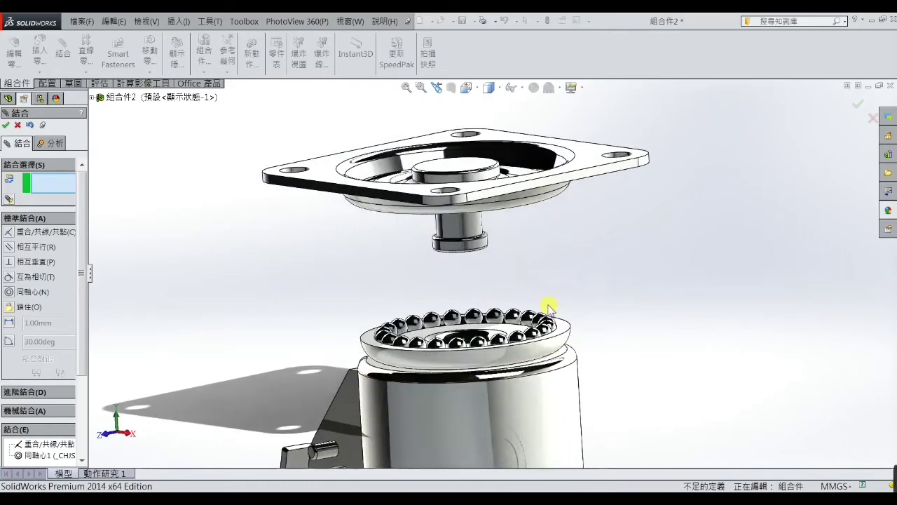
scroll(536, 284, down, 3)
scroll(467, 195, down, 2)
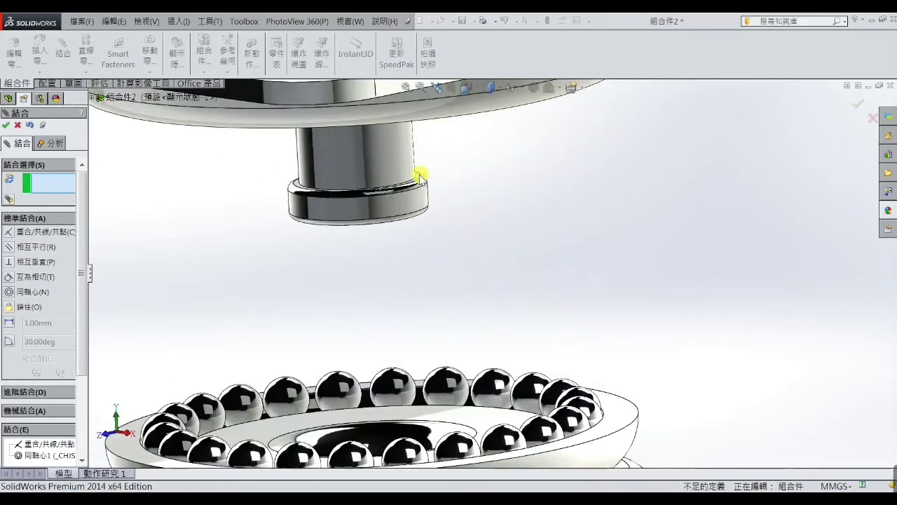
Mate the shaft's end ring coincident with the body's inner face.
click(419, 181)
scroll(505, 245, up, 3)
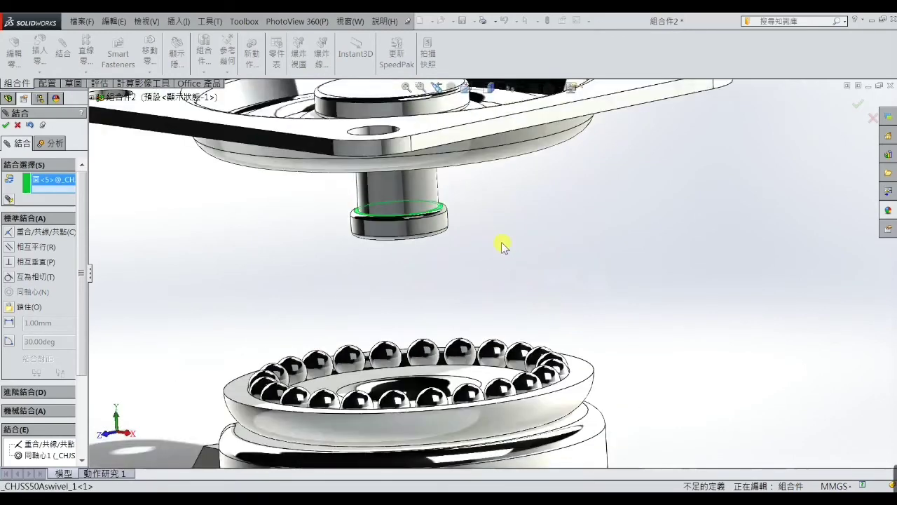
scroll(560, 286, up, 2)
mouse_move(597, 345)
middle_down()
mouse_move(609, 361)
mouse_move(582, 254)
middle_up()
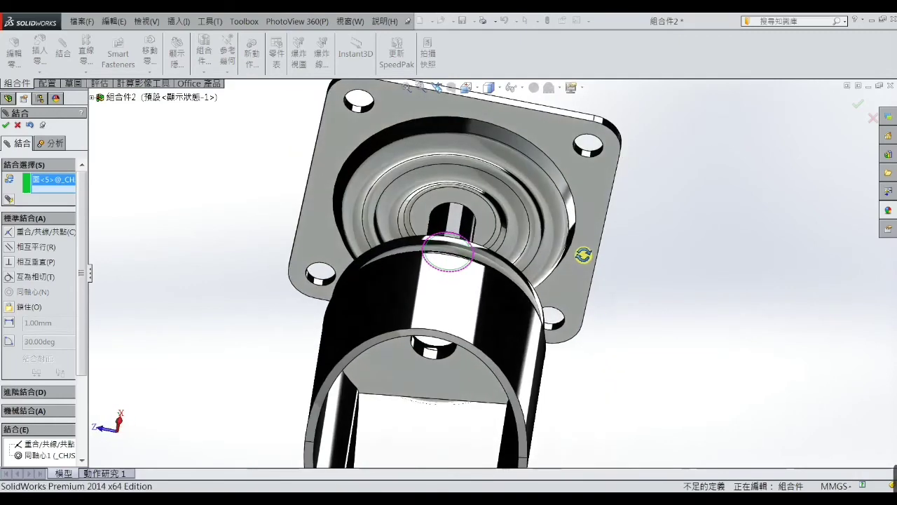
click(450, 377)
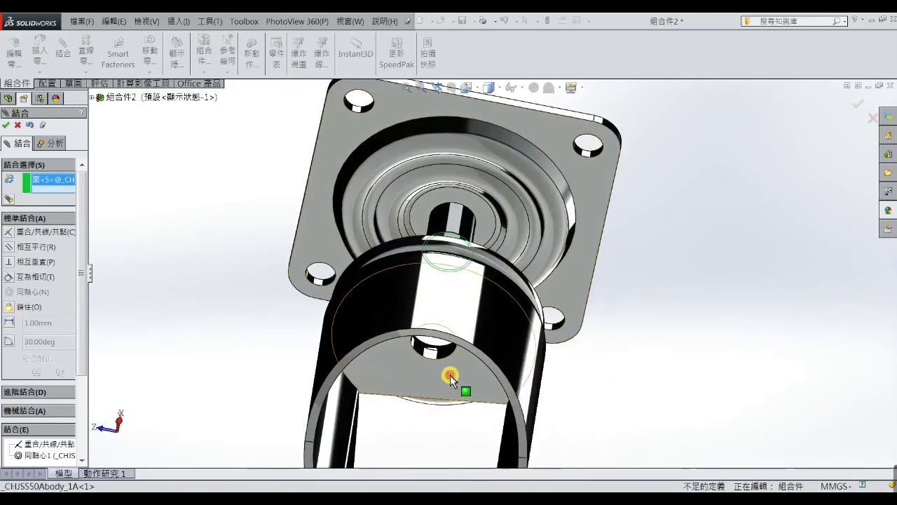
click(5, 126)
Spin the body about its vertical axis to test the swivel.
mouse_move(215, 231)
middle_down()
mouse_move(320, 270)
mouse_move(411, 246)
mouse_move(311, 231)
mouse_move(378, 299)
mouse_move(386, 295)
middle_up()
scroll(320, 251, up, 2)
scroll(374, 255, up, 2)
scroll(374, 254, up, 2)
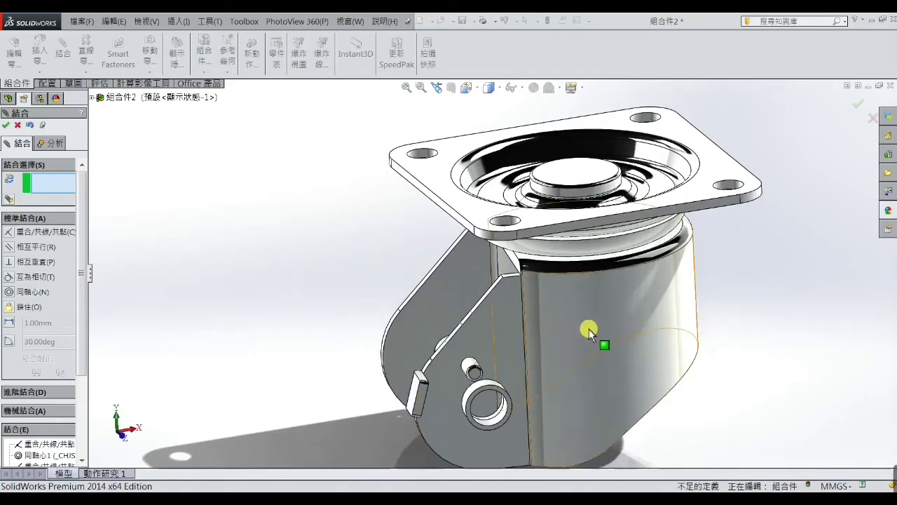
mouse_move(589, 332)
mouse_down()
mouse_move(569, 320)
mouse_move(476, 310)
mouse_move(556, 322)
mouse_move(675, 309)
mouse_move(498, 305)
mouse_move(511, 314)
mouse_move(595, 316)
mouse_move(518, 319)
mouse_move(551, 320)
mouse_move(358, 277)
mouse_up()
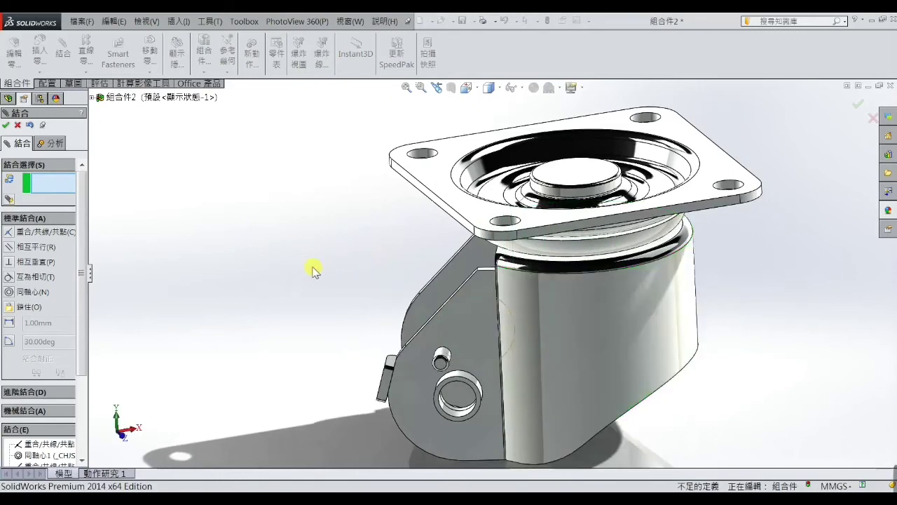
Finish mating, then insert wheel part D and place it beside the body.
click(7, 125)
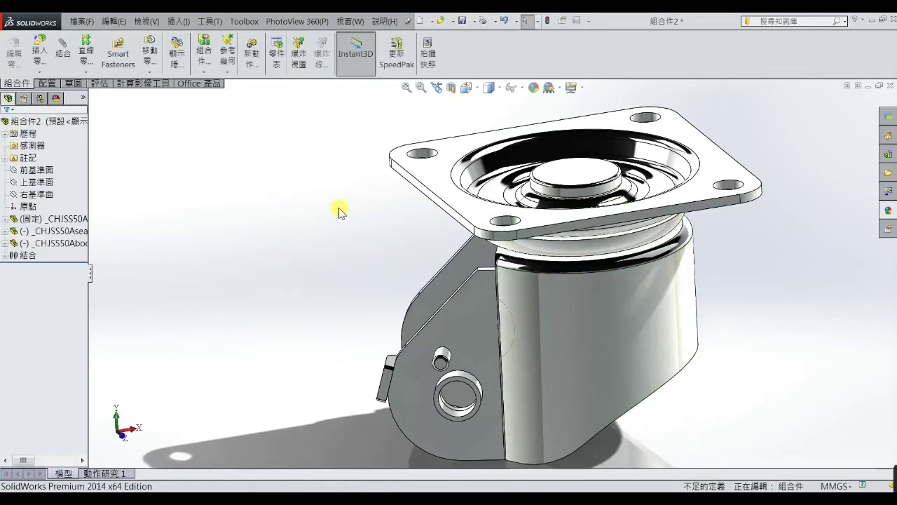
key(f)
click(178, 21)
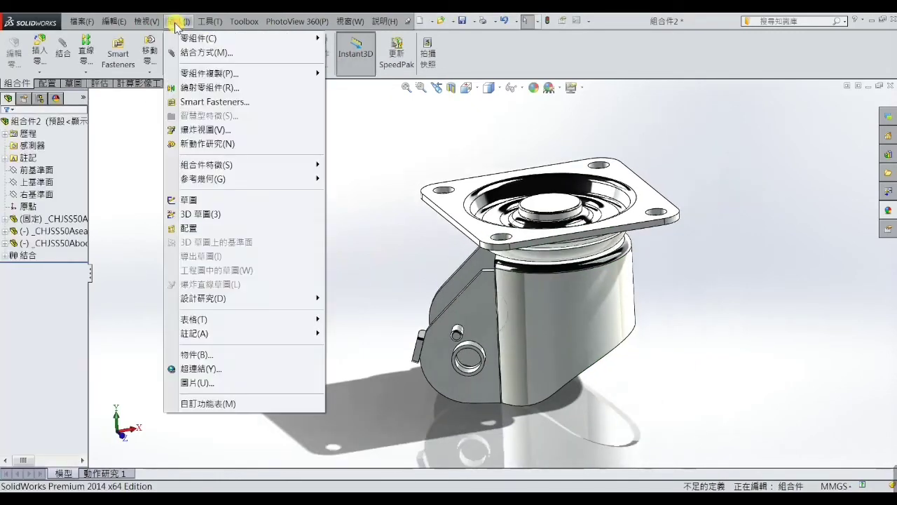
mouse_move(198, 39)
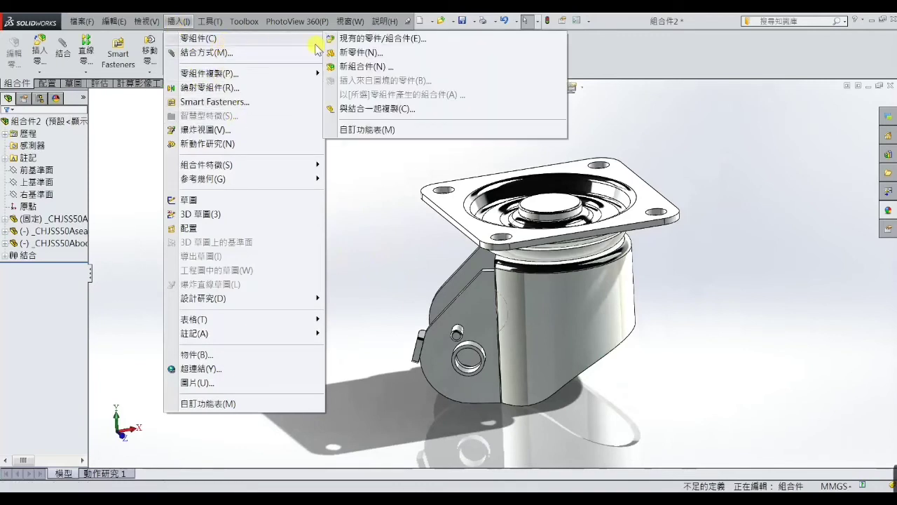
click(361, 39)
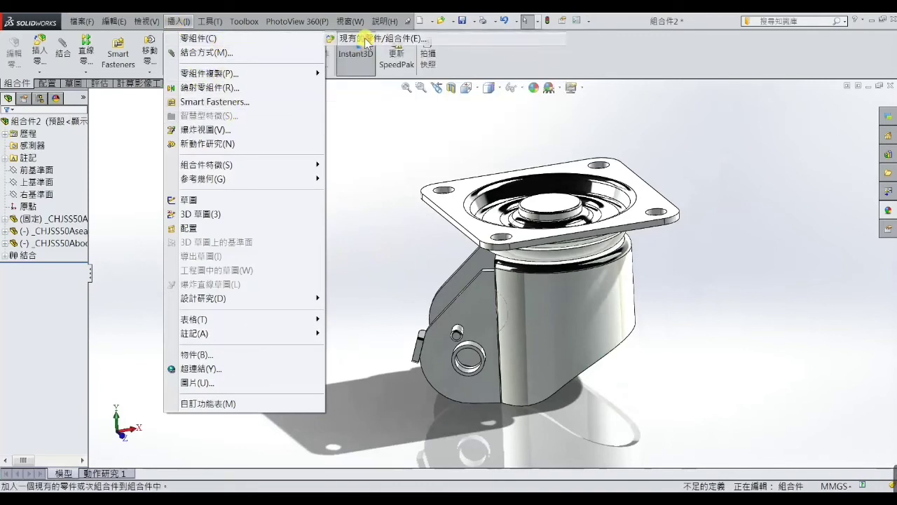
click(56, 350)
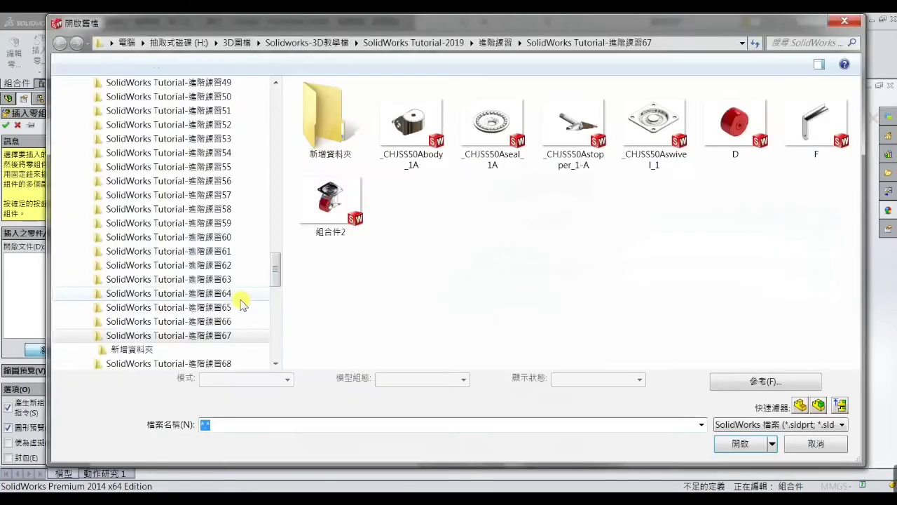
double_click(722, 137)
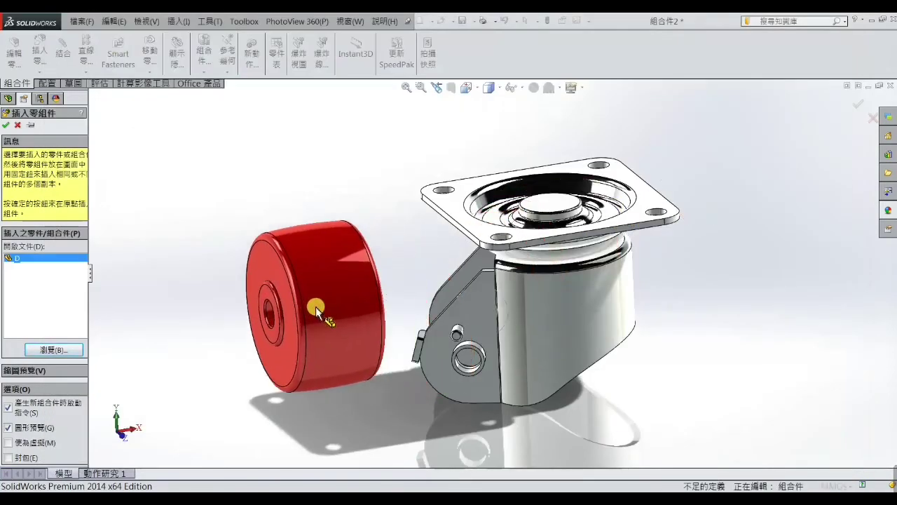
click(315, 306)
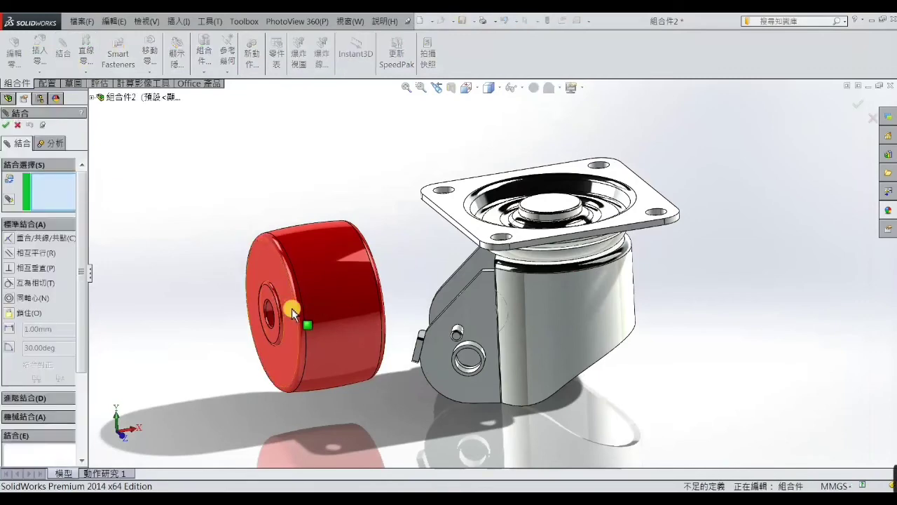
Make wheel D's hub bore concentric with the body's axle hole, seating it in the fork.
scroll(266, 320, down, 3)
click(336, 288)
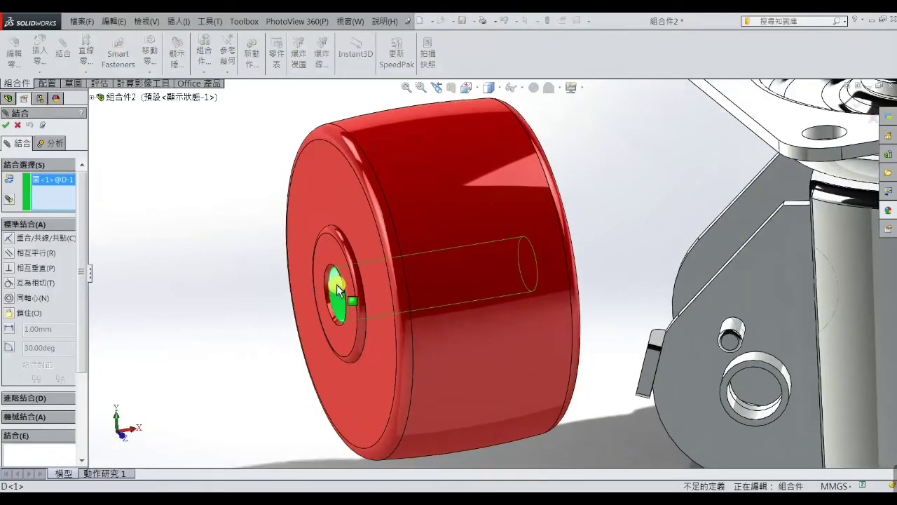
scroll(575, 315, up, 2)
scroll(596, 319, up, 2)
scroll(607, 321, down, 3)
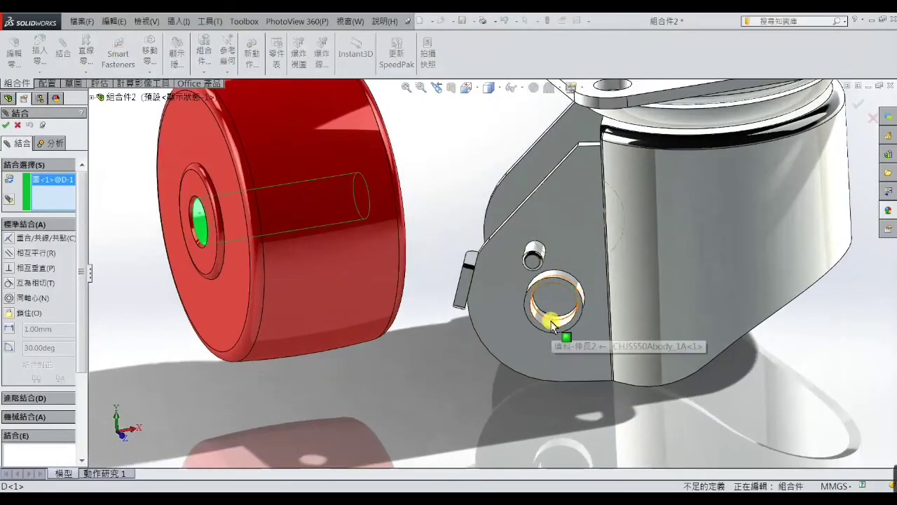
click(551, 321)
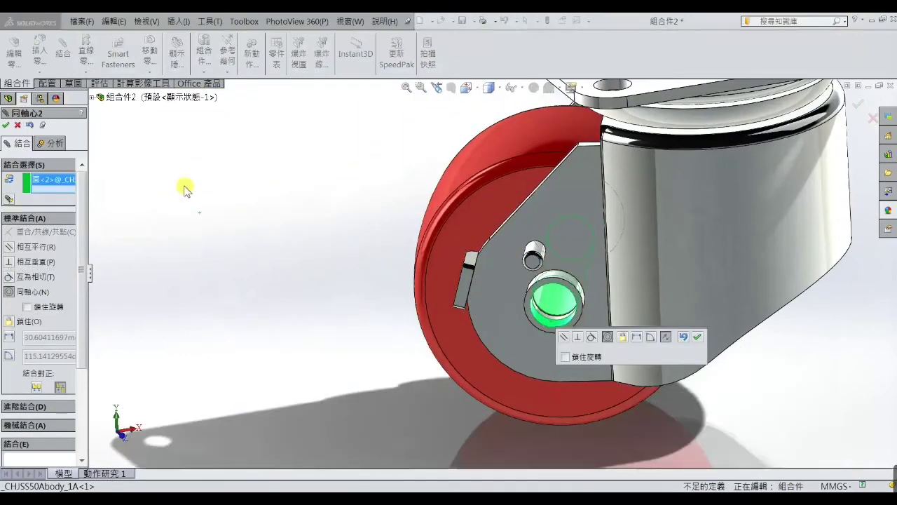
click(5, 127)
Orbit and zoom to bring the red wheel's side face into close view.
scroll(280, 208, up, 3)
scroll(371, 283, up, 3)
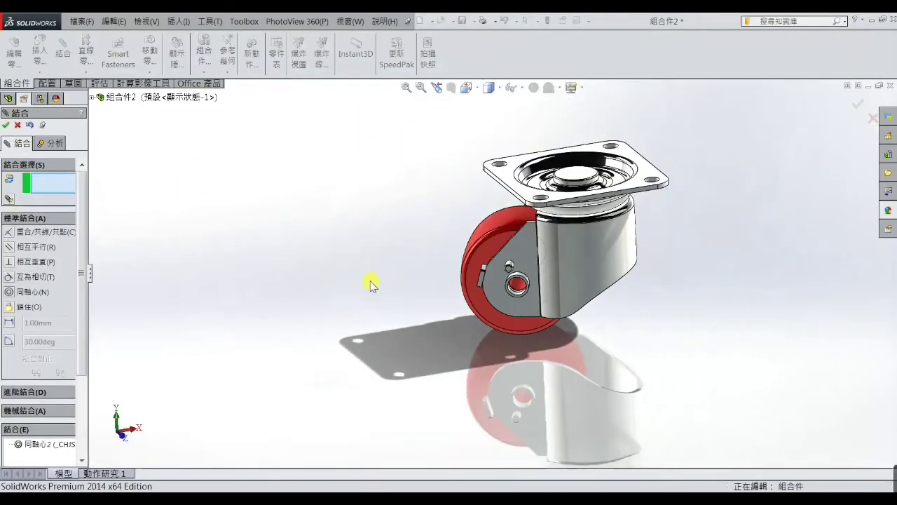
mouse_move(371, 282)
middle_down()
mouse_move(436, 273)
mouse_move(467, 310)
mouse_move(487, 304)
middle_up()
scroll(510, 276, down, 3)
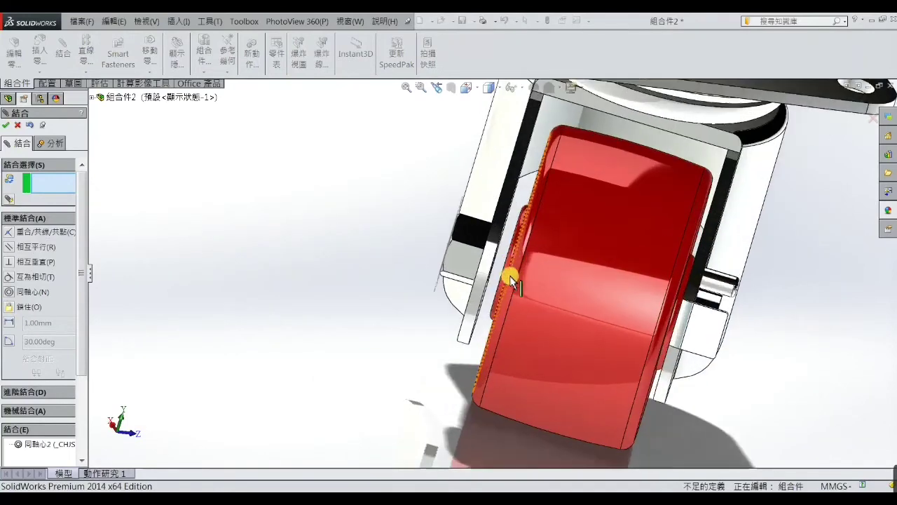
scroll(513, 269, down, 3)
middle_drag(512, 269, 505, 264)
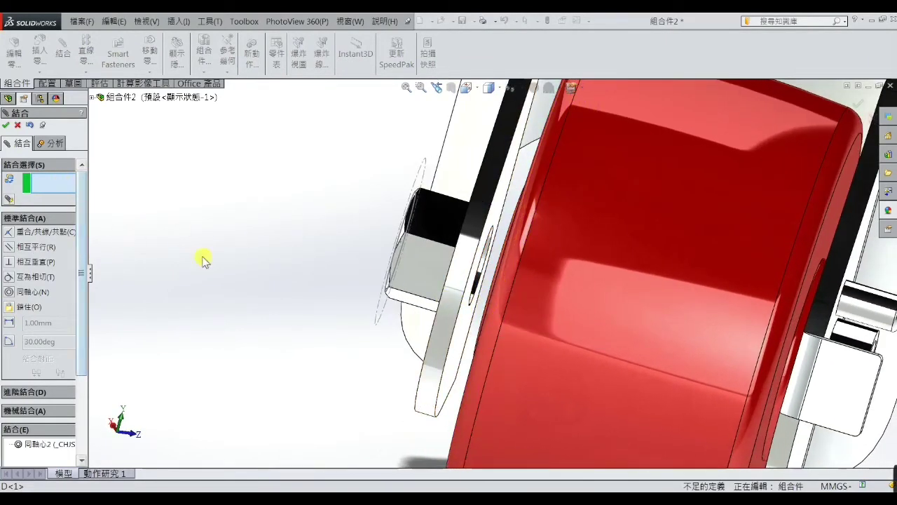
Add a 1.00 mm distance mate between the body's face and the wheel's side face.
click(467, 332)
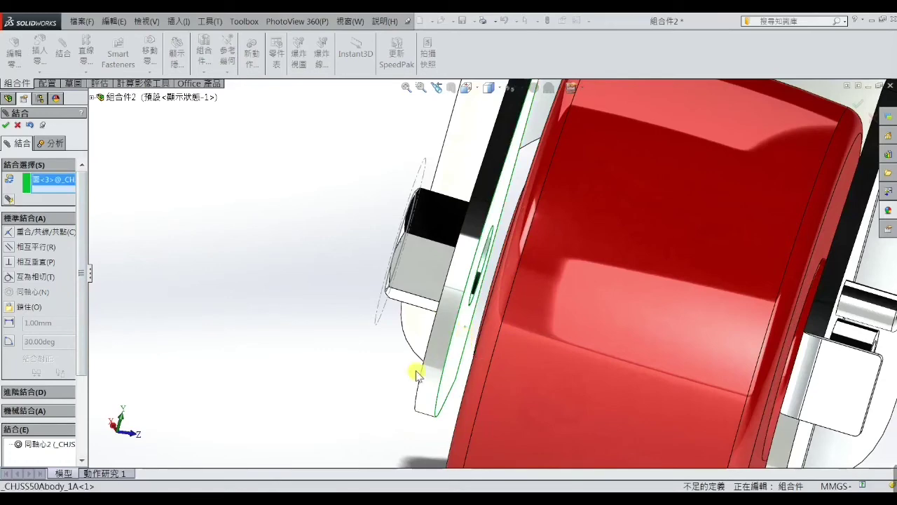
mouse_move(416, 375)
middle_down()
mouse_move(380, 346)
mouse_move(537, 336)
middle_up()
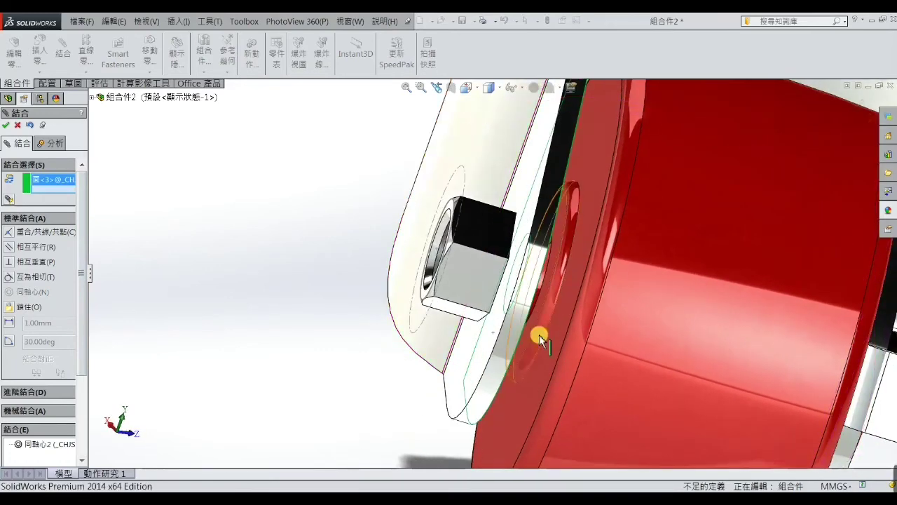
click(558, 238)
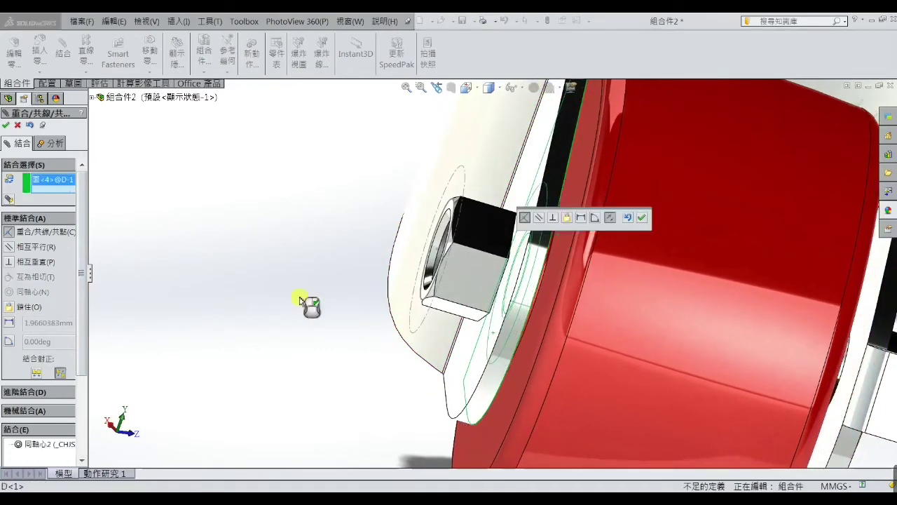
click(10, 322)
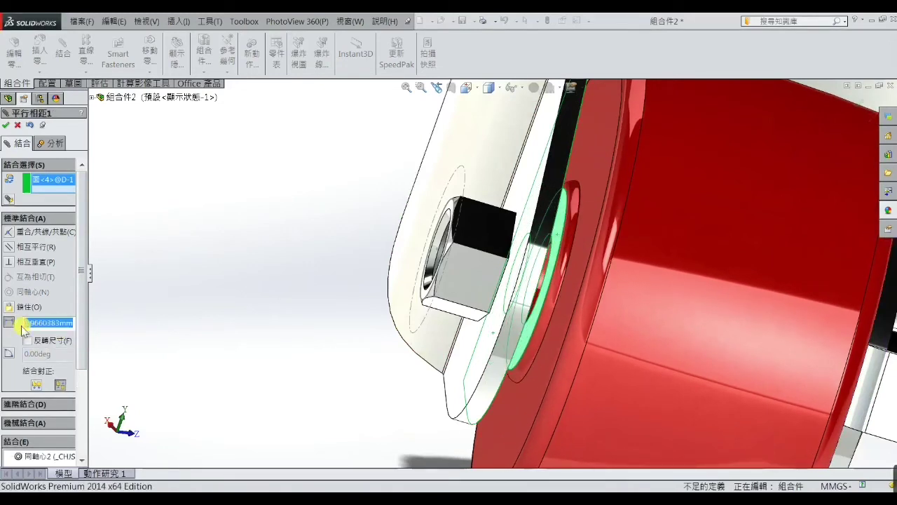
text(1)
key(Return)
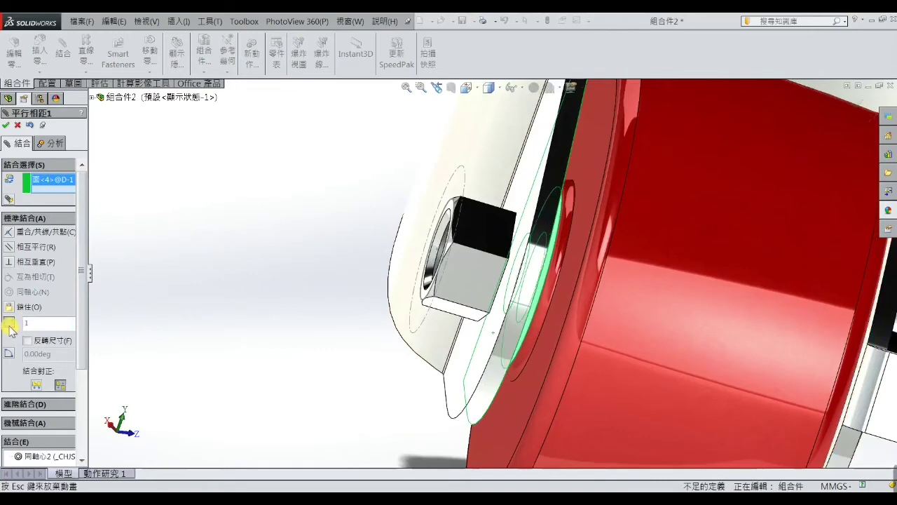
click(5, 125)
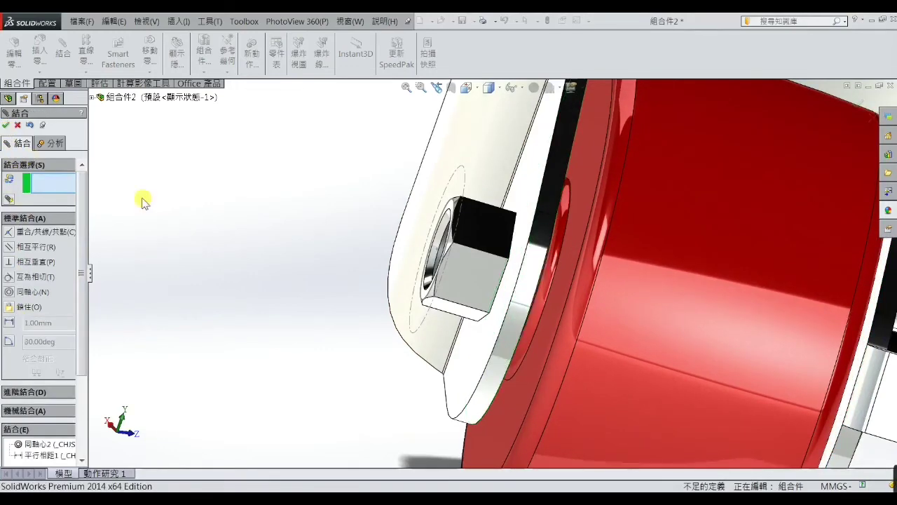
Orbit the caster to a side view of the whole assembly.
scroll(410, 326, up, 5)
mouse_move(411, 327)
middle_down()
mouse_move(419, 345)
mouse_move(402, 316)
middle_up()
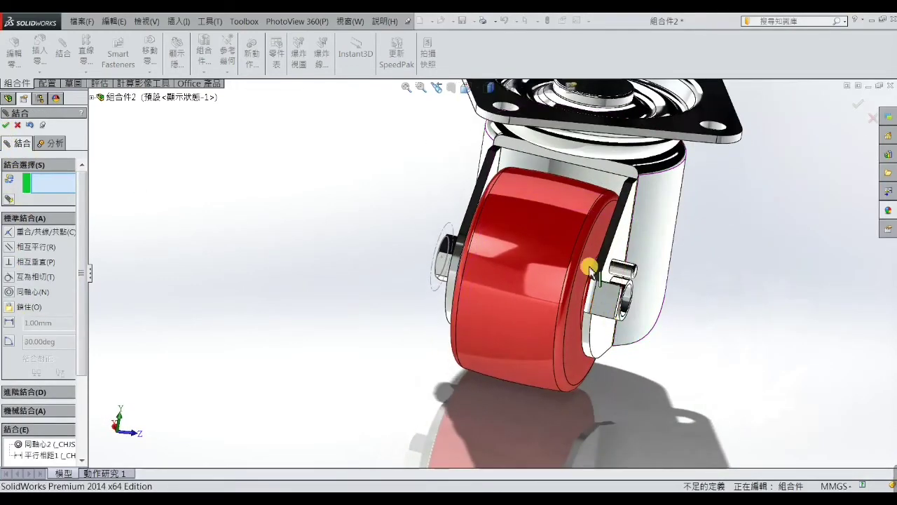
click(546, 280)
click(543, 279)
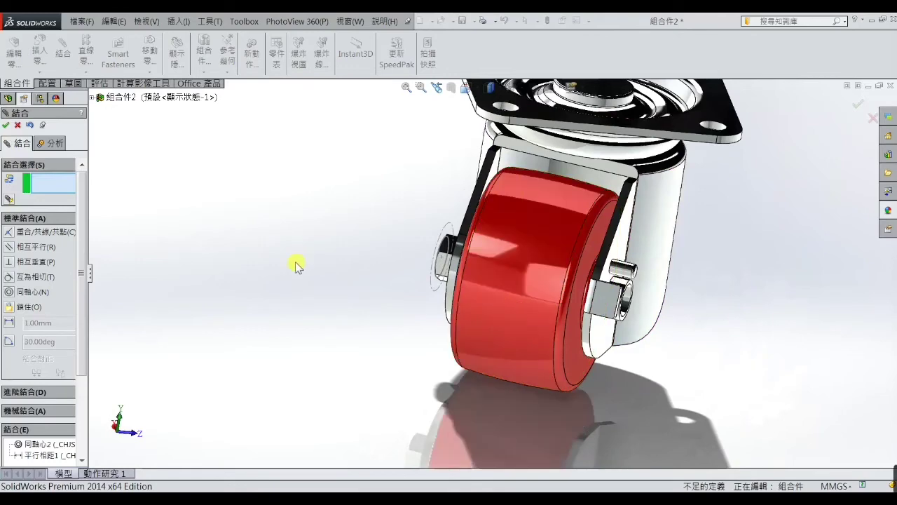
scroll(316, 301, up, 2)
scroll(393, 343, up, 2)
mouse_move(393, 343)
middle_down()
mouse_move(427, 344)
mouse_move(287, 340)
mouse_move(342, 342)
mouse_move(354, 330)
middle_up()
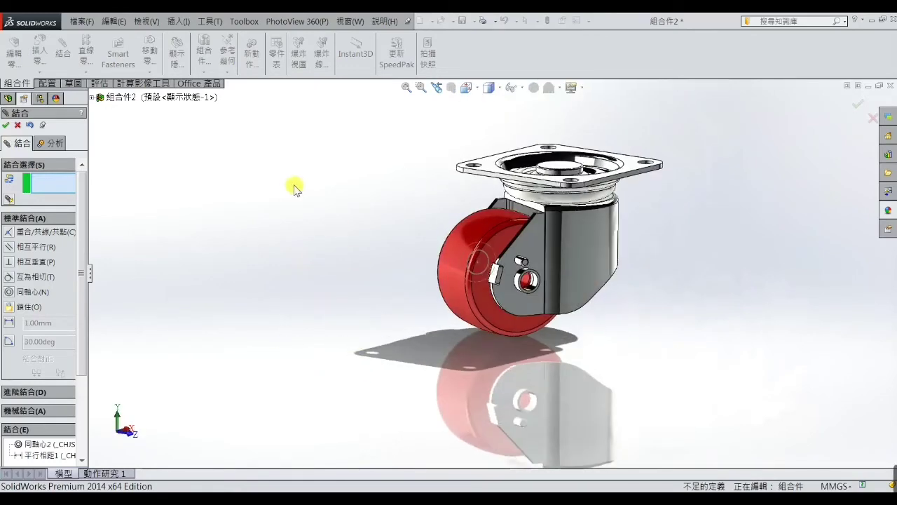
Close the Mate panel and hide all reference geometry types.
click(6, 125)
click(147, 23)
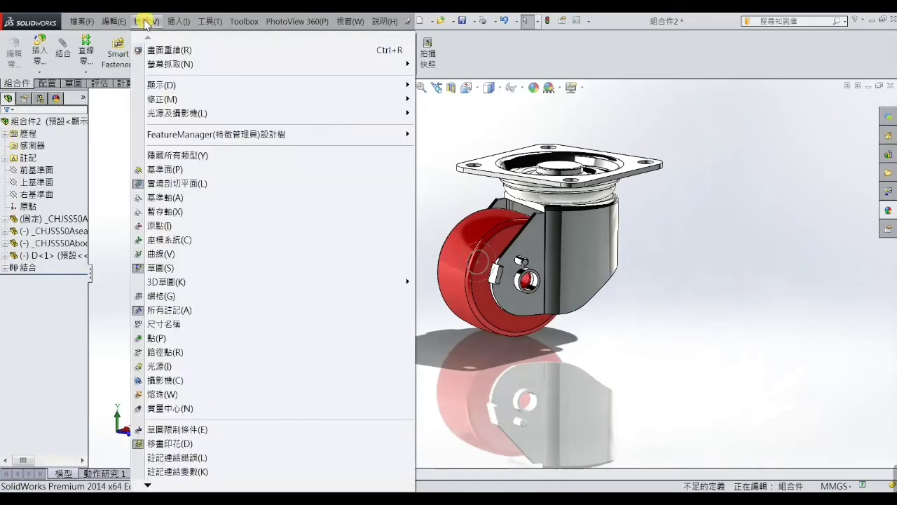
click(146, 155)
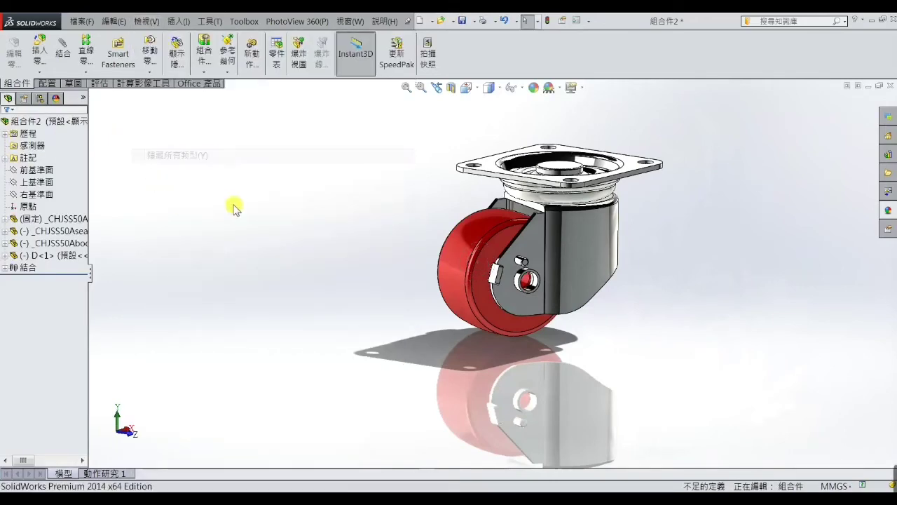
Insert the _CHJSS50Astopper_1-A part and place it beside the wheel.
click(177, 23)
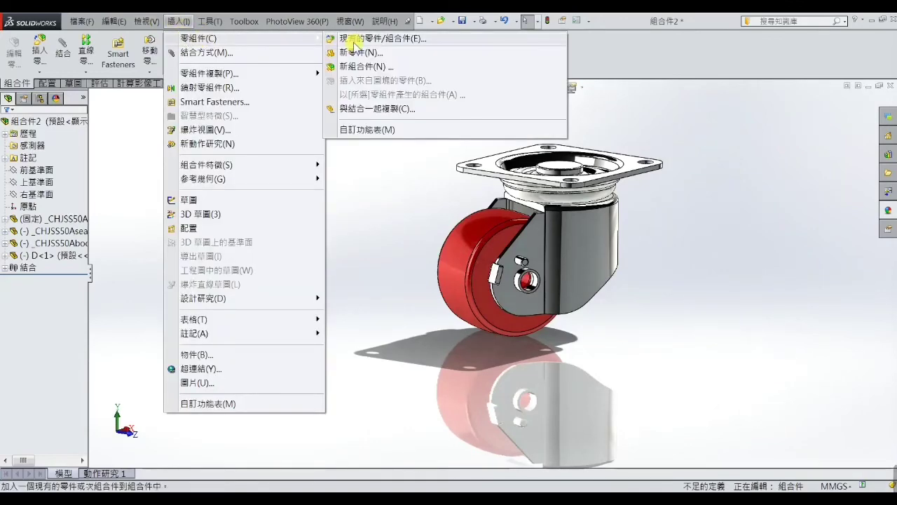
click(340, 38)
click(67, 349)
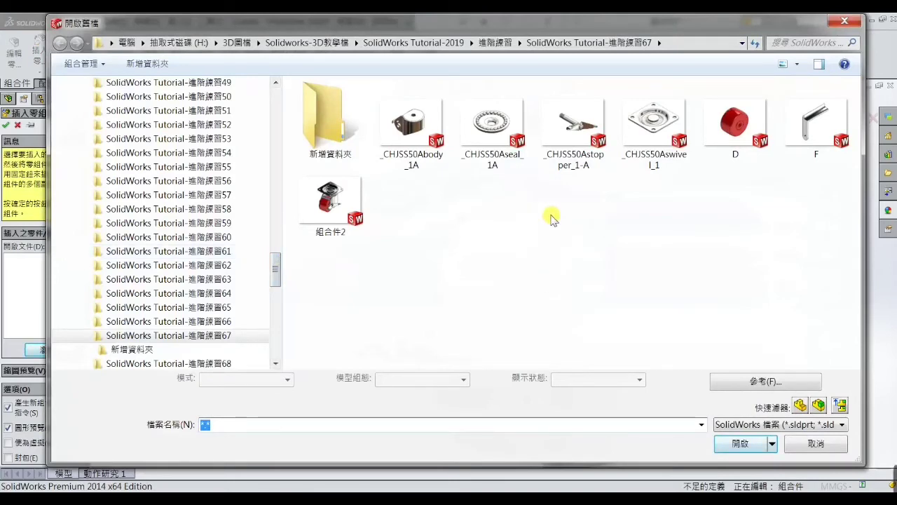
click(575, 148)
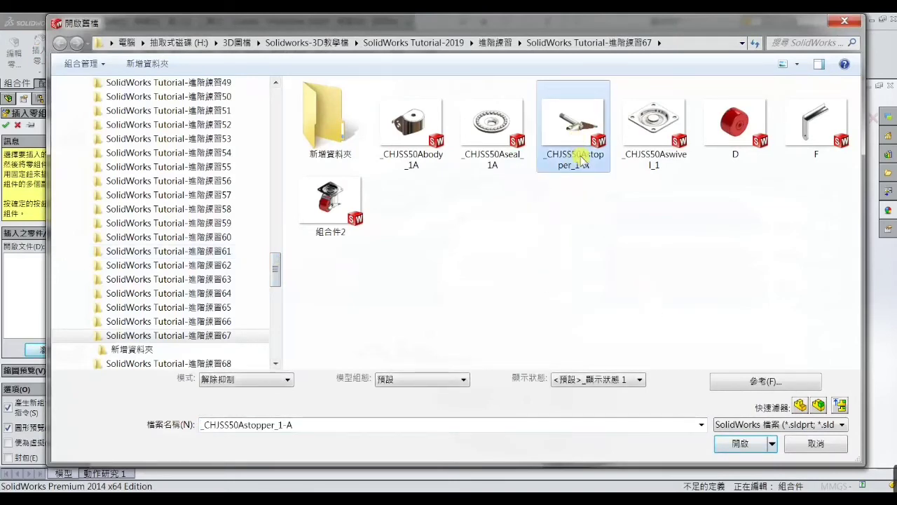
double_click(577, 138)
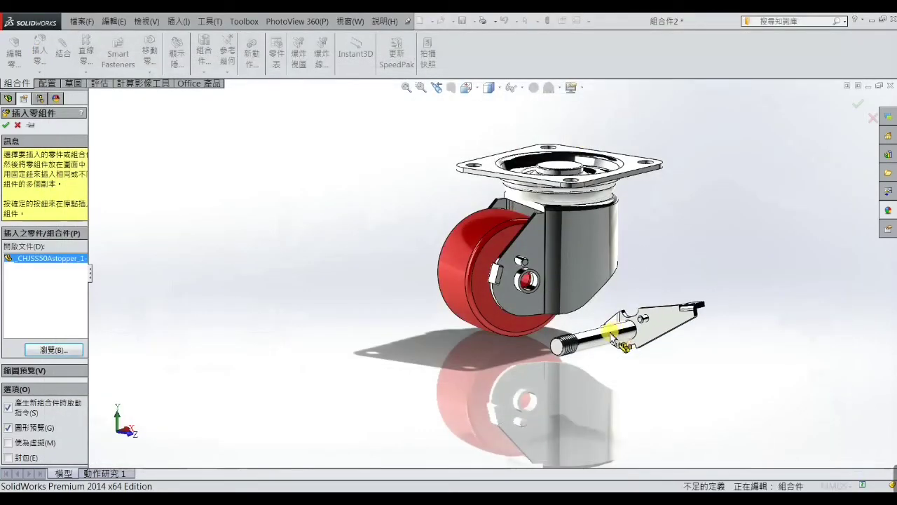
click(655, 276)
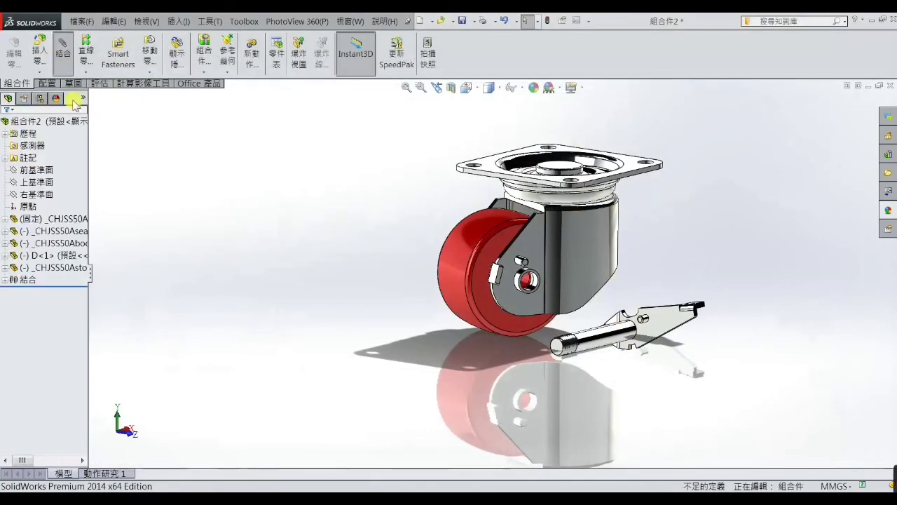
Make the stopper shaft concentric with the body's hole, flipped to the reversed alignment.
click(535, 293)
scroll(536, 301, down, 3)
scroll(533, 302, down, 3)
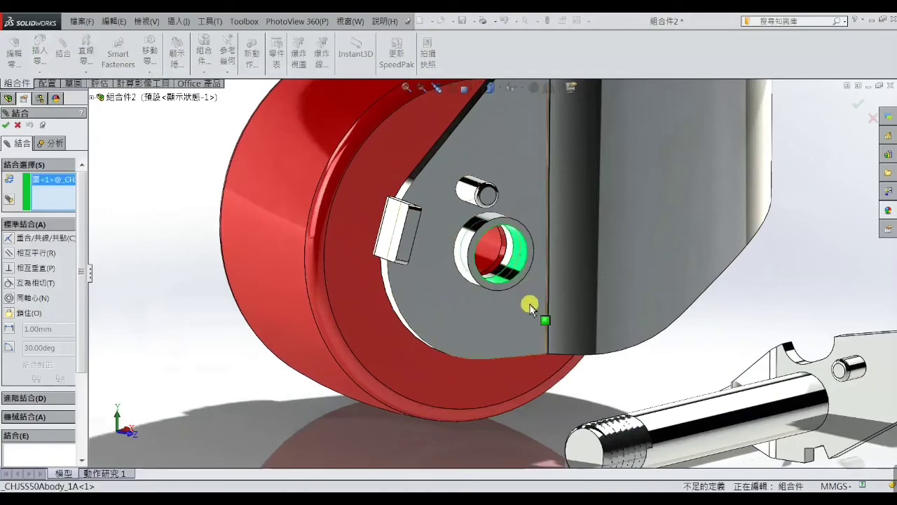
scroll(530, 306, up, 5)
click(620, 361)
scroll(554, 334, down, 2)
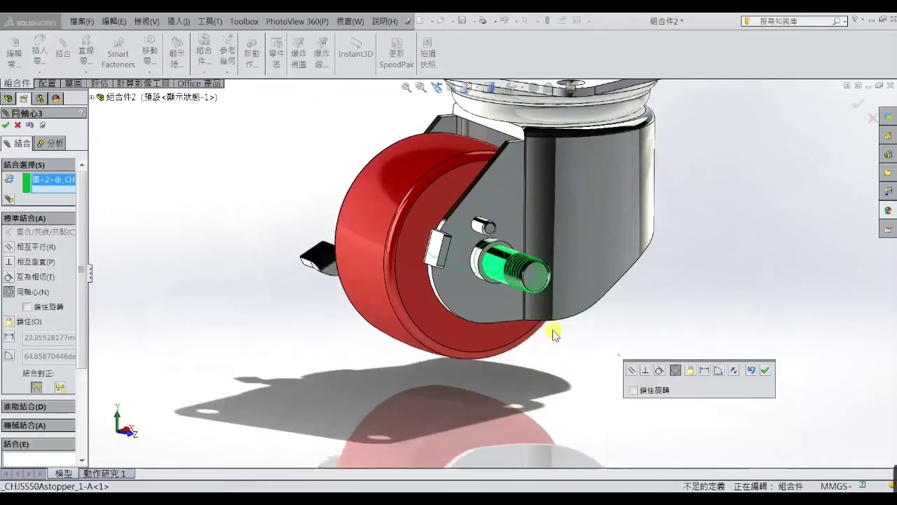
click(61, 387)
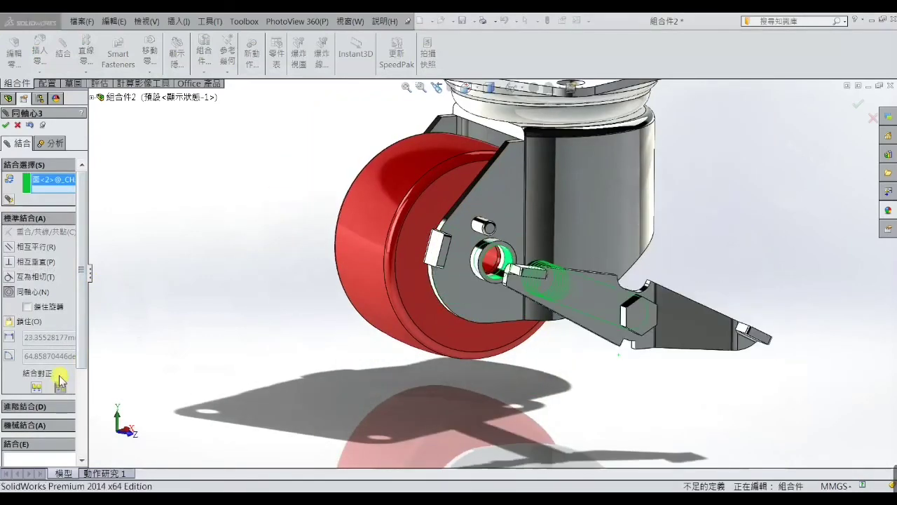
click(7, 126)
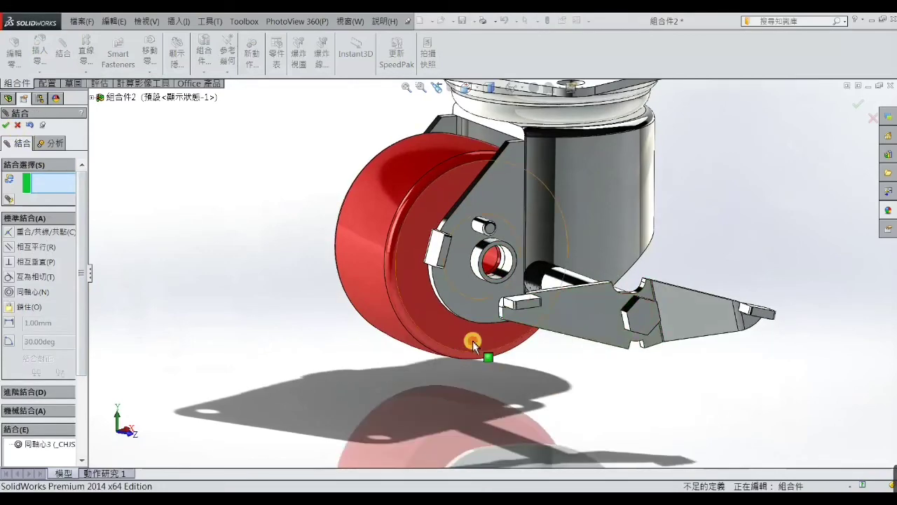
Select the hole's rim face and the stopper face for a coincident mate.
click(475, 344)
scroll(497, 285, down, 3)
scroll(491, 272, down, 2)
scroll(481, 276, up, 3)
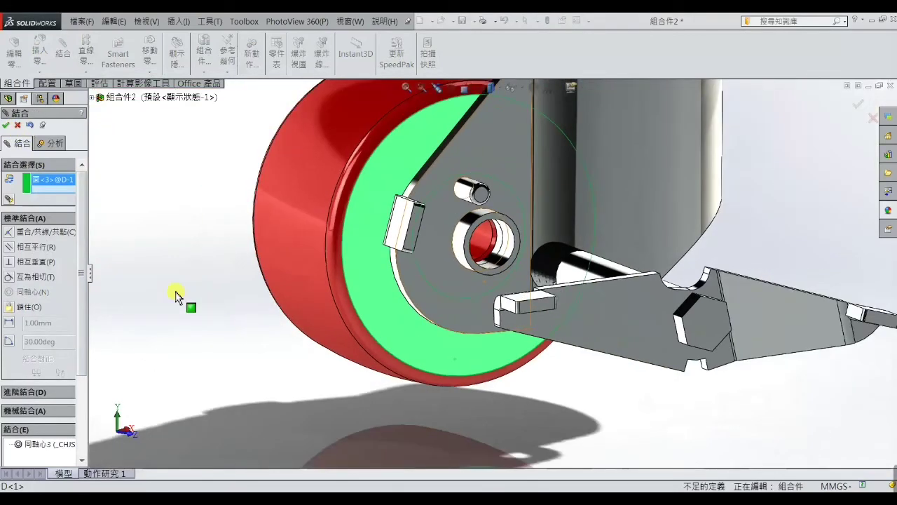
right_click(45, 180)
click(66, 198)
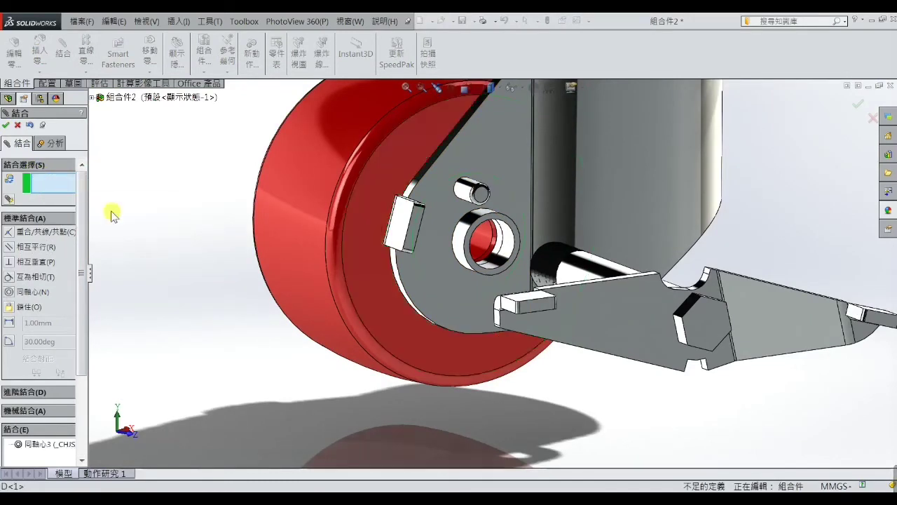
click(488, 275)
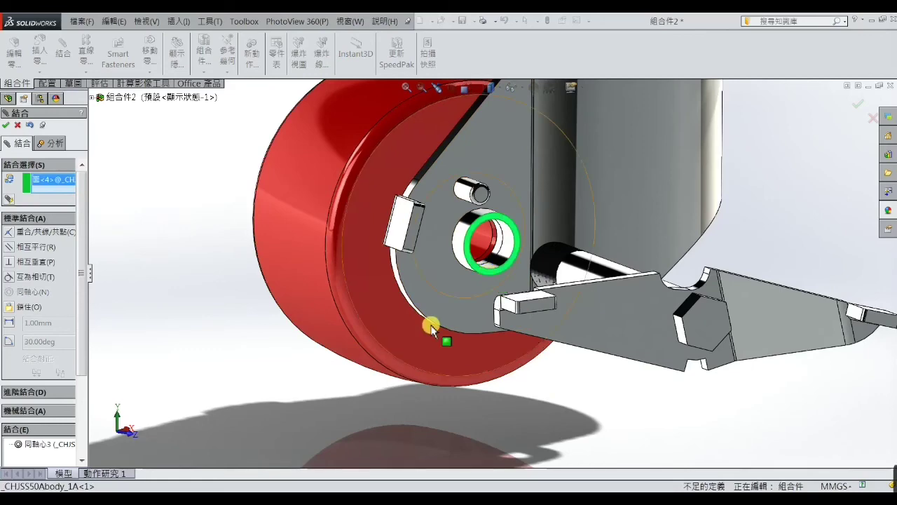
middle_drag(427, 320, 523, 358)
click(859, 335)
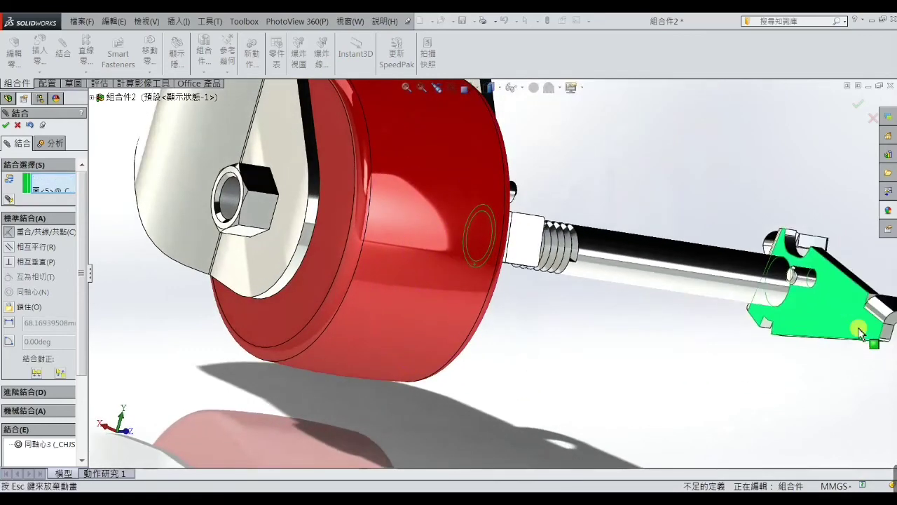
Accept the coincident mate, swing the stopper about its pivot, and zoom out to the caster.
click(6, 125)
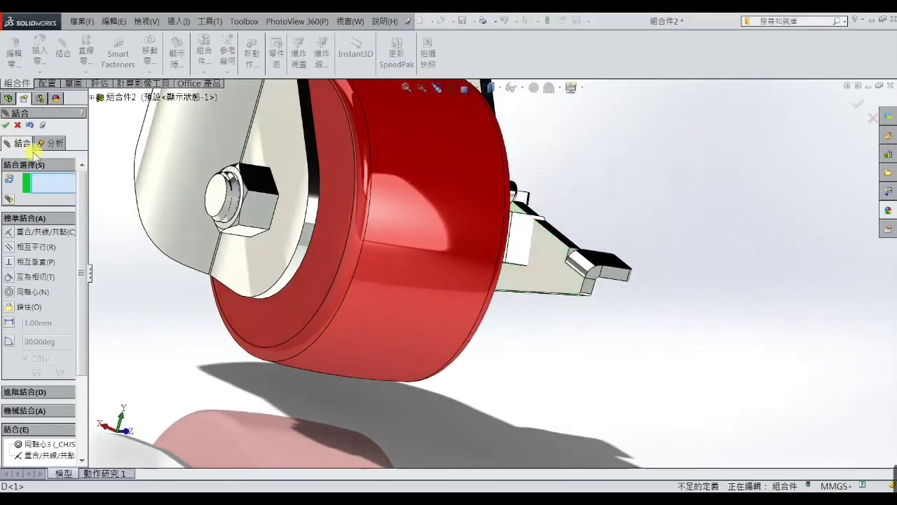
mouse_move(544, 250)
middle_down()
mouse_move(496, 272)
mouse_move(597, 227)
middle_up()
scroll(566, 296, down, 3)
scroll(530, 255, down, 3)
middle_drag(531, 255, 490, 300)
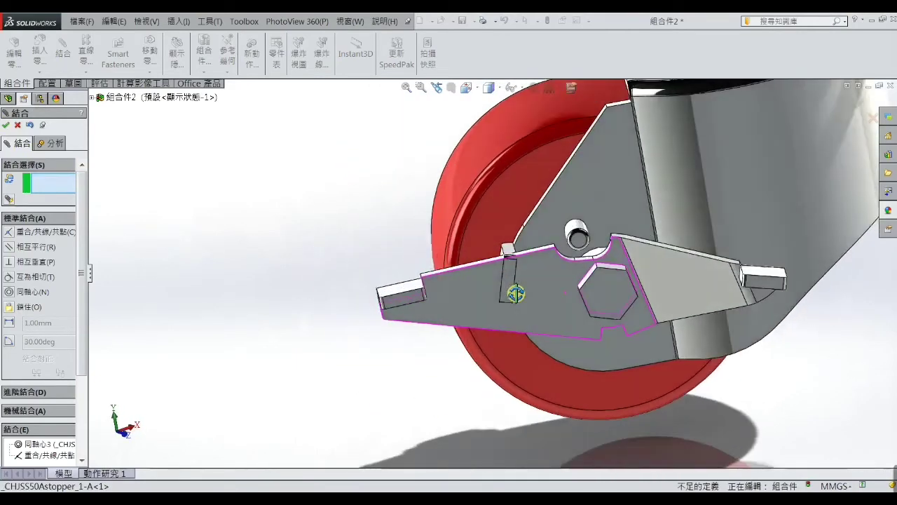
drag(482, 298, 491, 288)
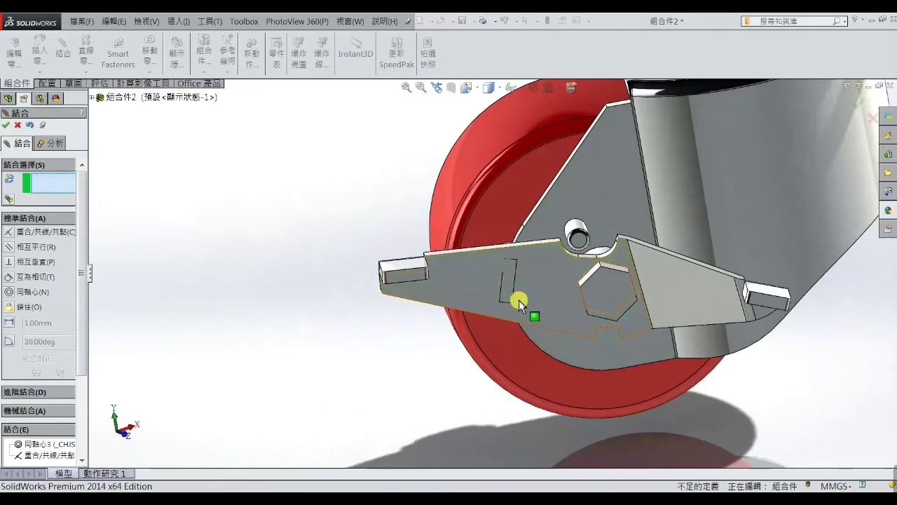
mouse_move(517, 301)
middle_down()
mouse_move(575, 276)
mouse_move(596, 280)
mouse_move(596, 310)
mouse_move(566, 276)
mouse_move(517, 276)
mouse_move(475, 261)
mouse_move(516, 290)
middle_up()
scroll(545, 280, up, 3)
scroll(533, 281, down, 3)
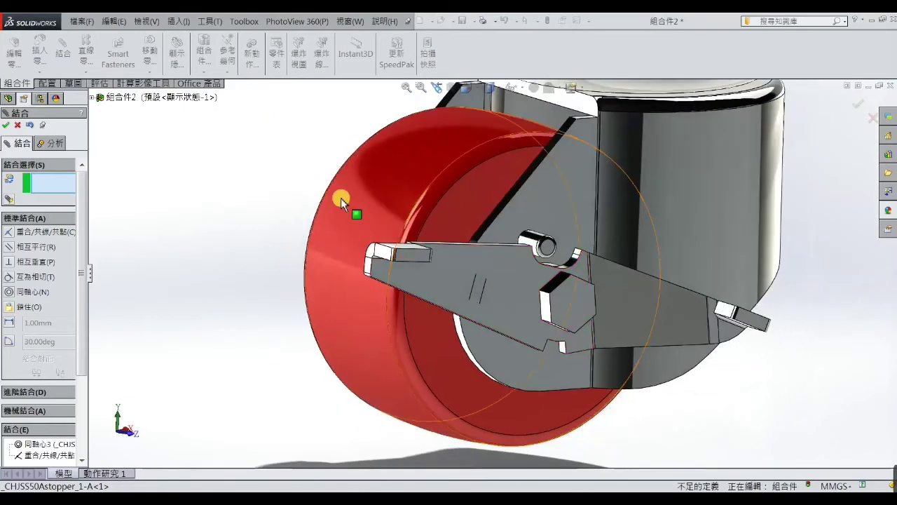
scroll(314, 193, up, 5)
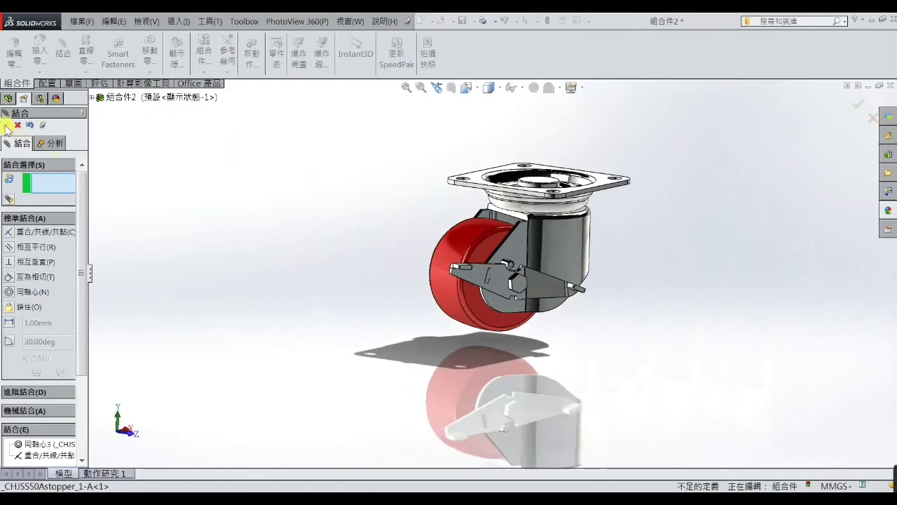
Close the Mate panel, insert the bent bracket part F, and place it beside the caster.
click(177, 23)
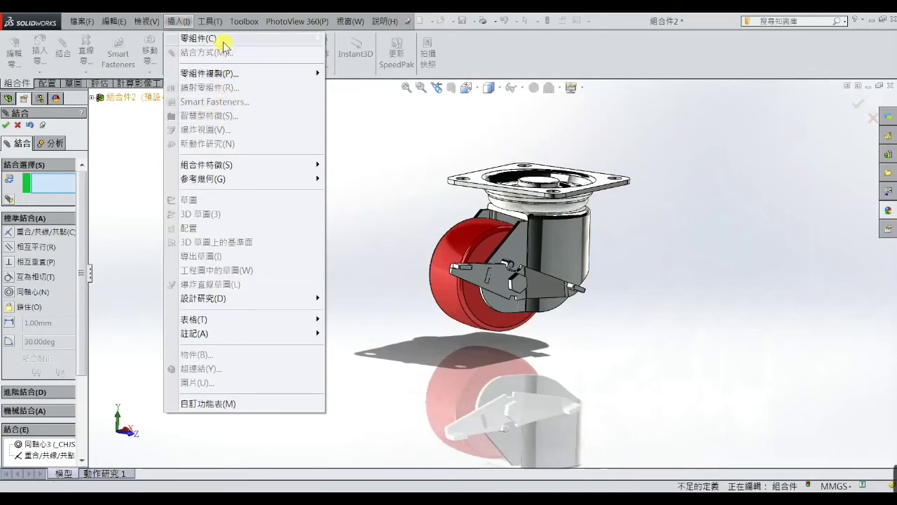
click(43, 134)
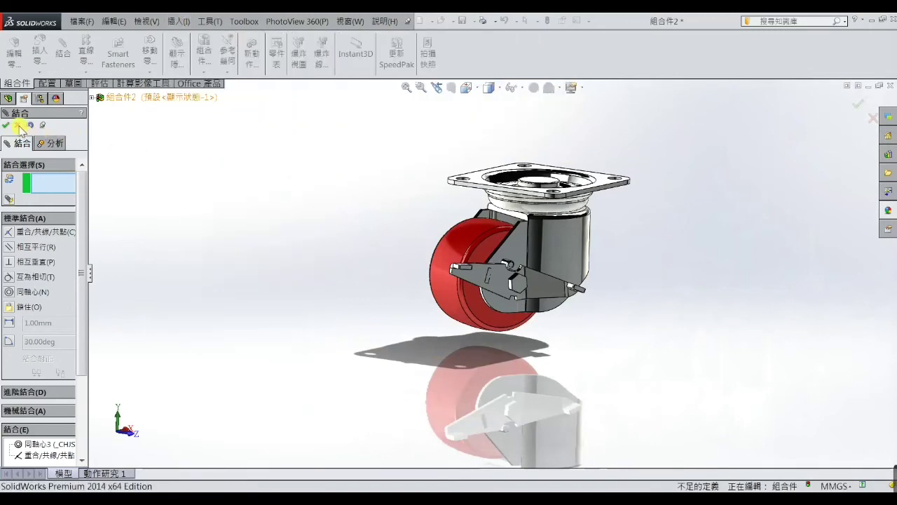
click(18, 125)
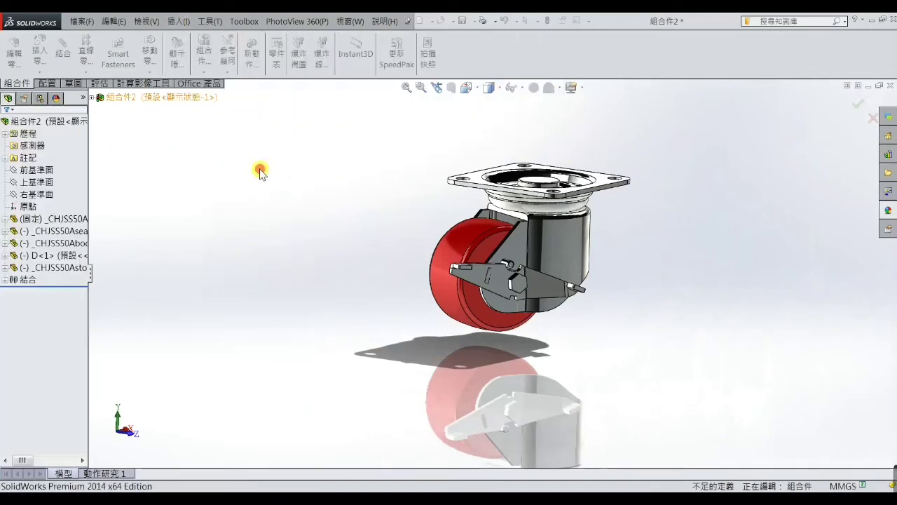
click(179, 23)
click(383, 38)
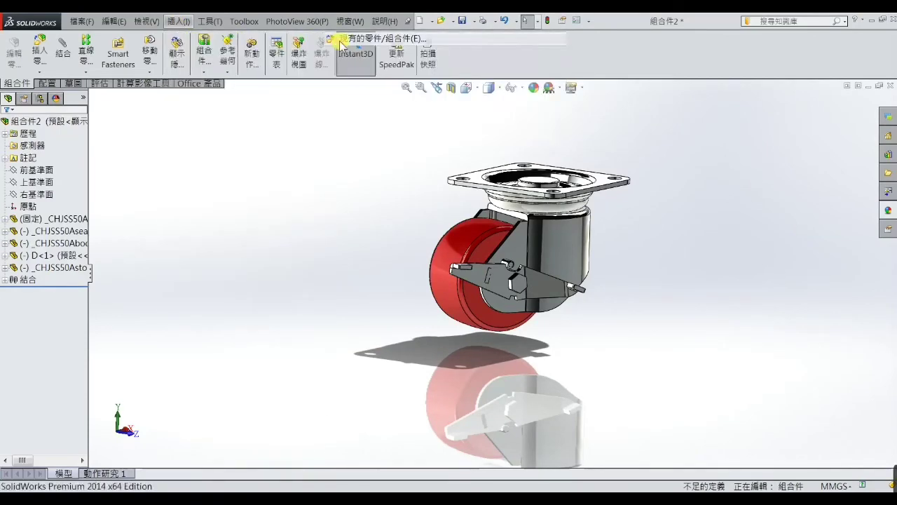
click(74, 351)
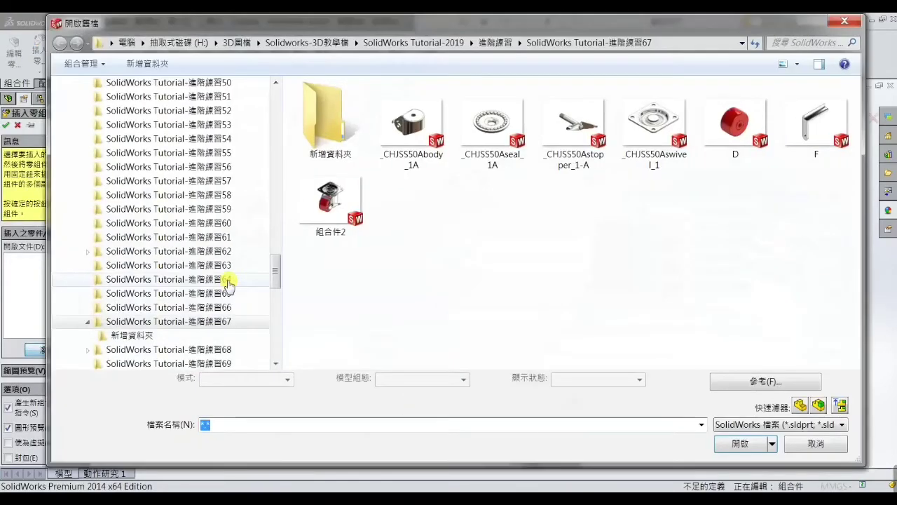
double_click(797, 140)
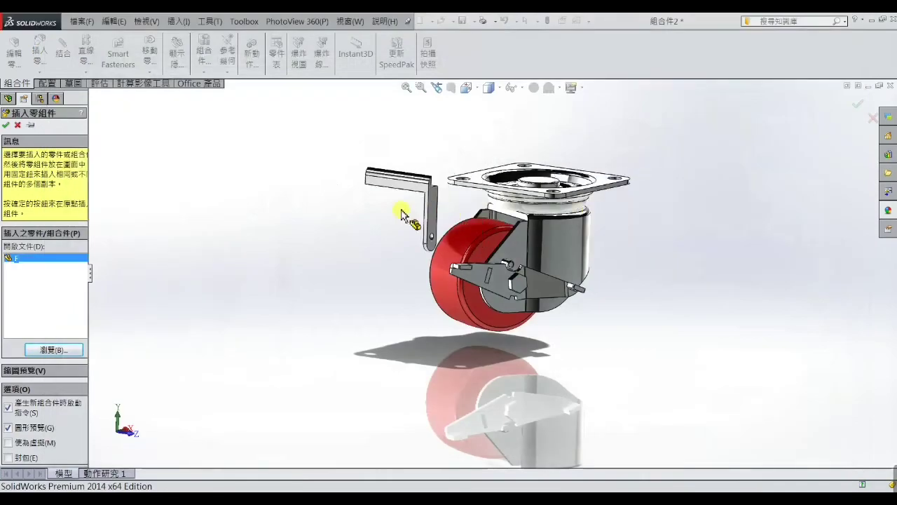
click(401, 265)
Make a face of part F coincident with the stopper face.
scroll(337, 238, down, 2)
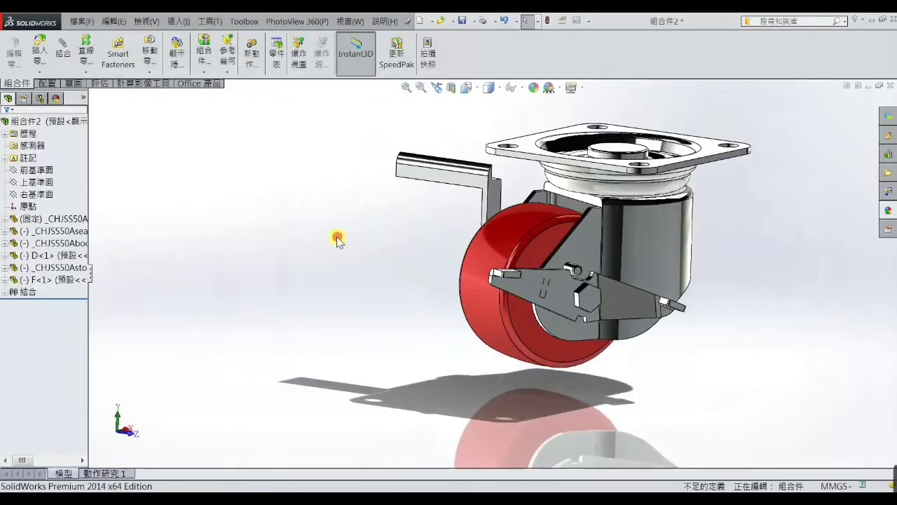
click(492, 201)
middle_drag(426, 285, 561, 325)
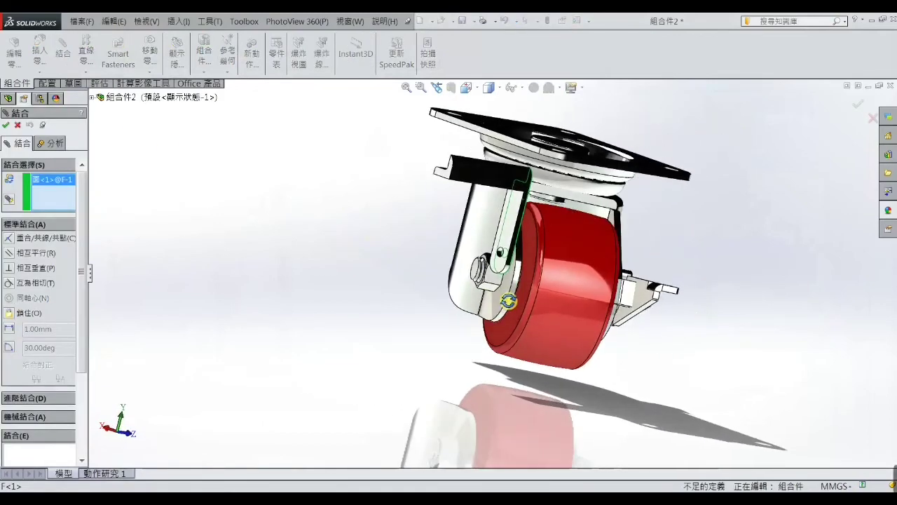
click(640, 306)
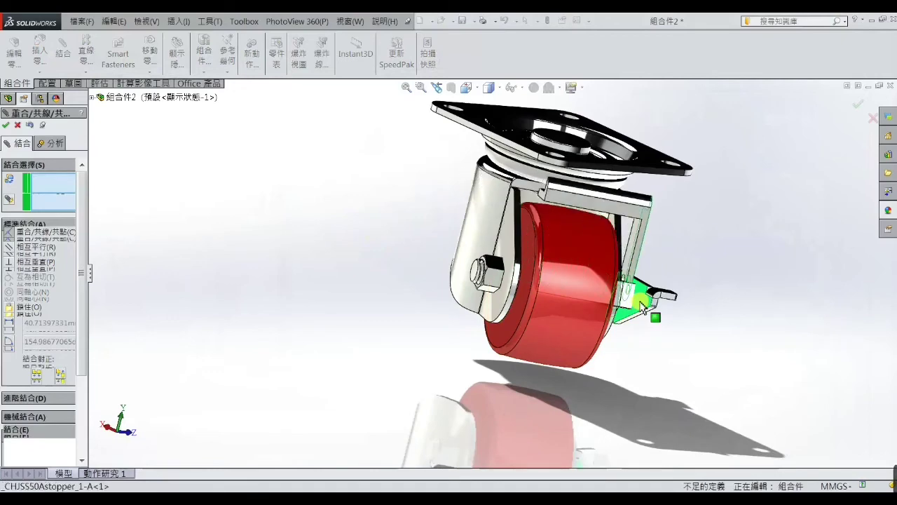
click(6, 124)
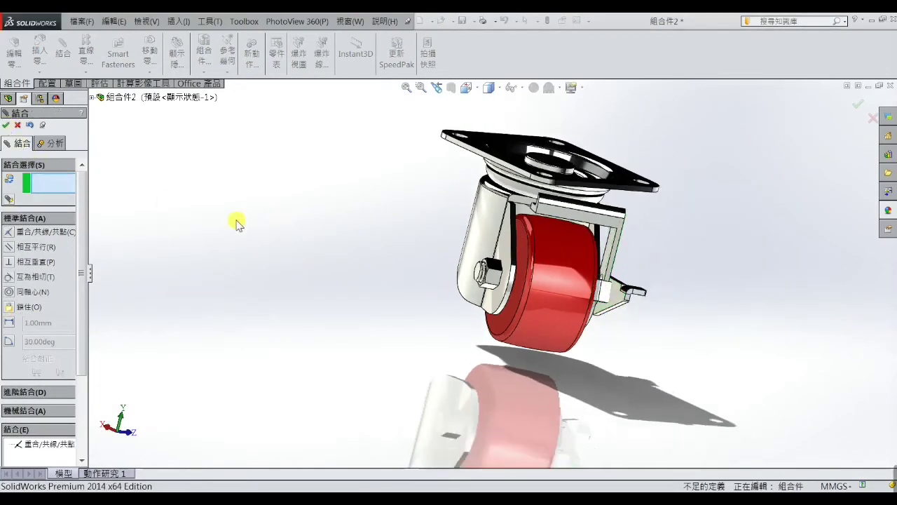
Make part F's cylindrical face concentric with the stopper slot.
middle_drag(234, 220, 575, 281)
scroll(575, 281, down, 3)
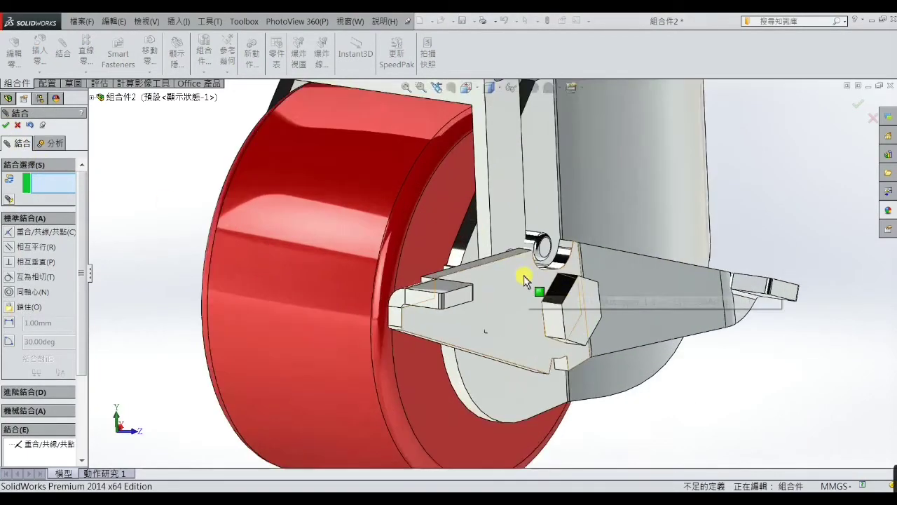
scroll(525, 280, down, 3)
scroll(517, 280, down, 2)
middle_drag(515, 329, 473, 227)
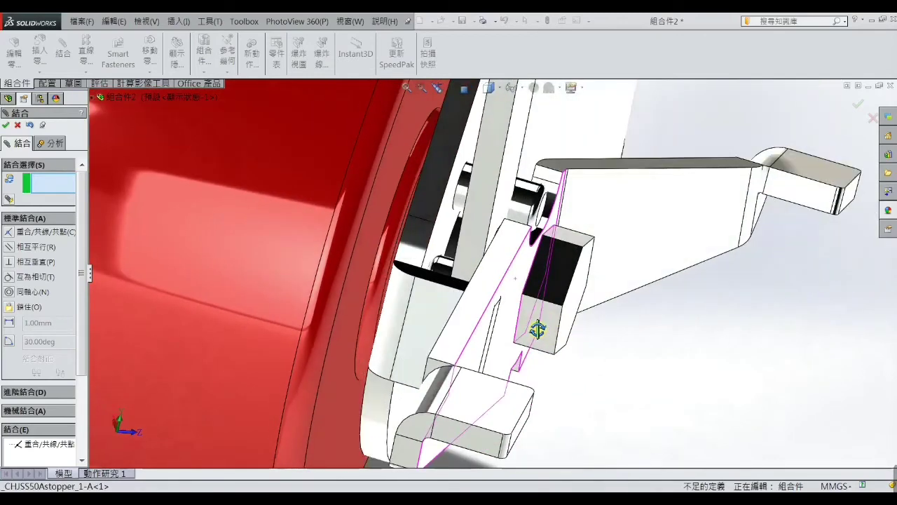
scroll(477, 197, down, 2)
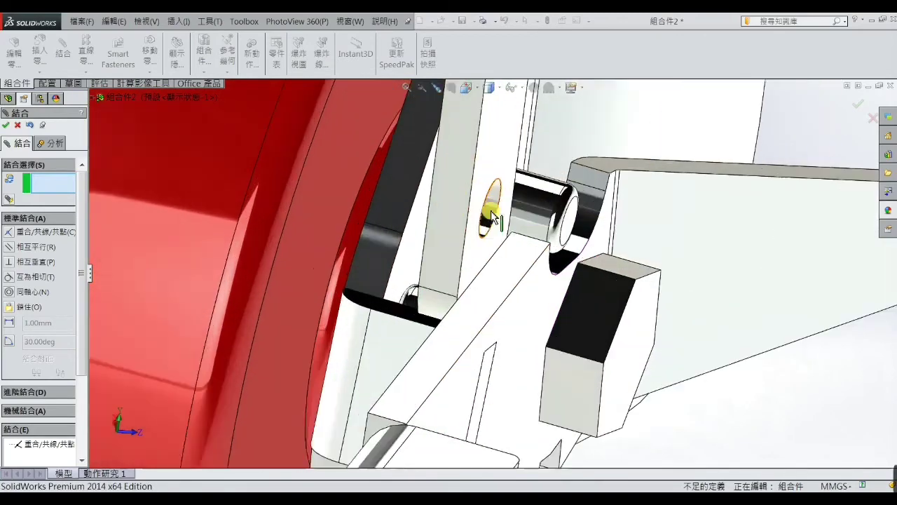
scroll(484, 207, down, 2)
click(485, 210)
scroll(482, 272, down, 2)
mouse_move(482, 273)
middle_down()
mouse_move(493, 276)
mouse_move(449, 276)
middle_up()
middle_drag(493, 208, 476, 200)
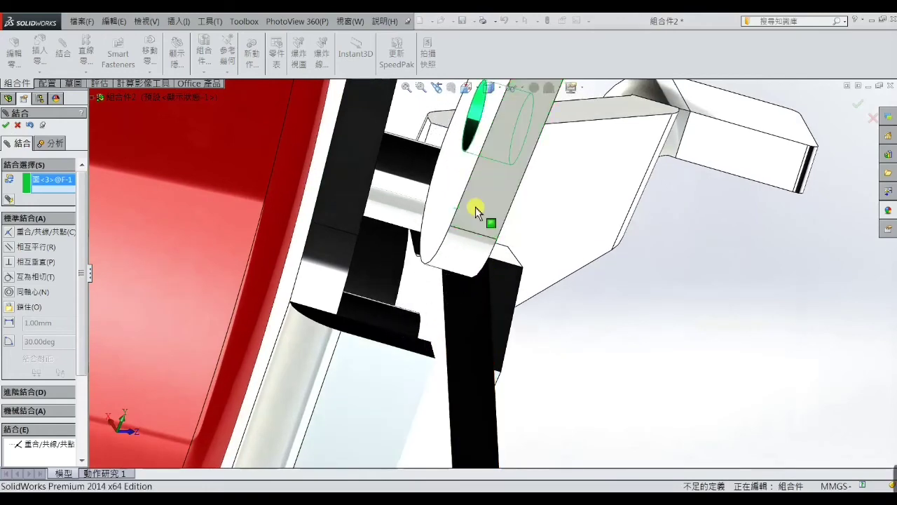
scroll(397, 327, down, 3)
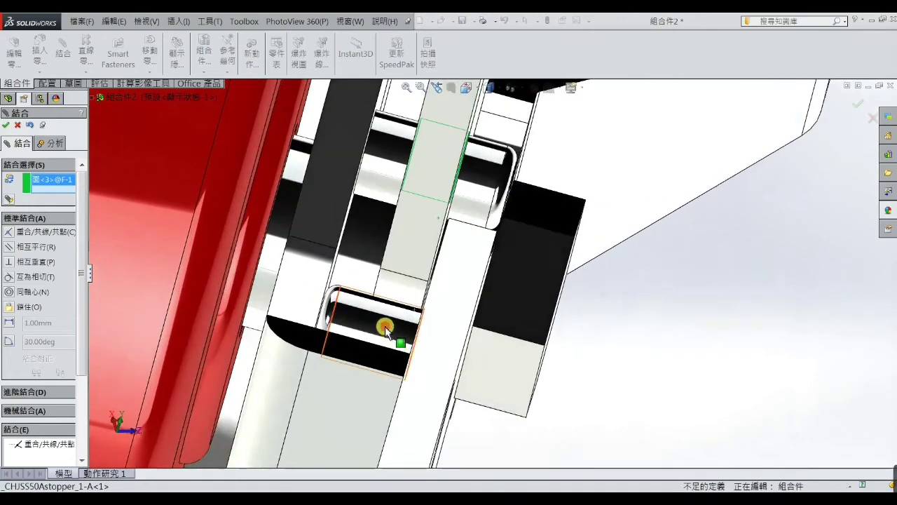
click(386, 330)
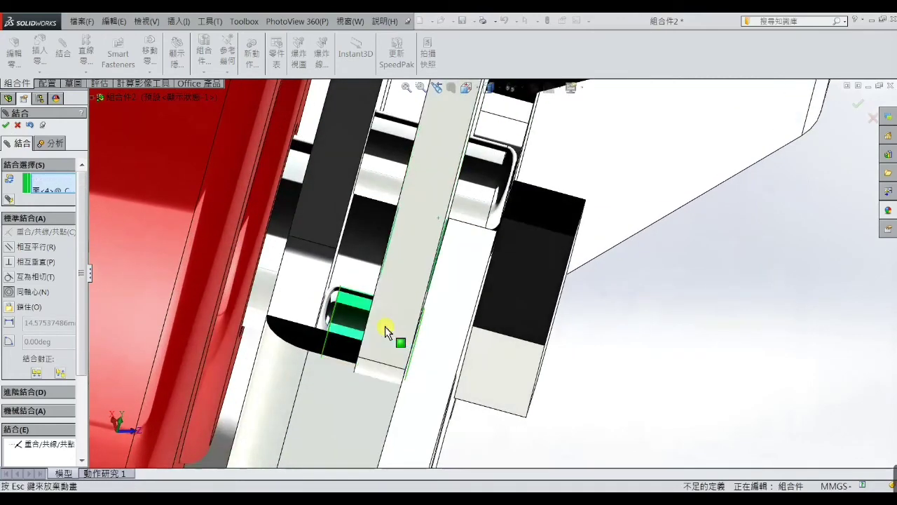
click(6, 125)
Make part F's narrow face tangent to the pin, then swing the stopper arm down.
mouse_move(337, 267)
middle_down()
mouse_move(460, 336)
mouse_move(421, 295)
mouse_move(535, 315)
mouse_move(534, 279)
mouse_move(459, 231)
mouse_move(475, 310)
mouse_move(512, 334)
mouse_move(528, 315)
mouse_move(513, 315)
mouse_move(621, 257)
middle_up()
scroll(527, 315, down, 3)
click(595, 247)
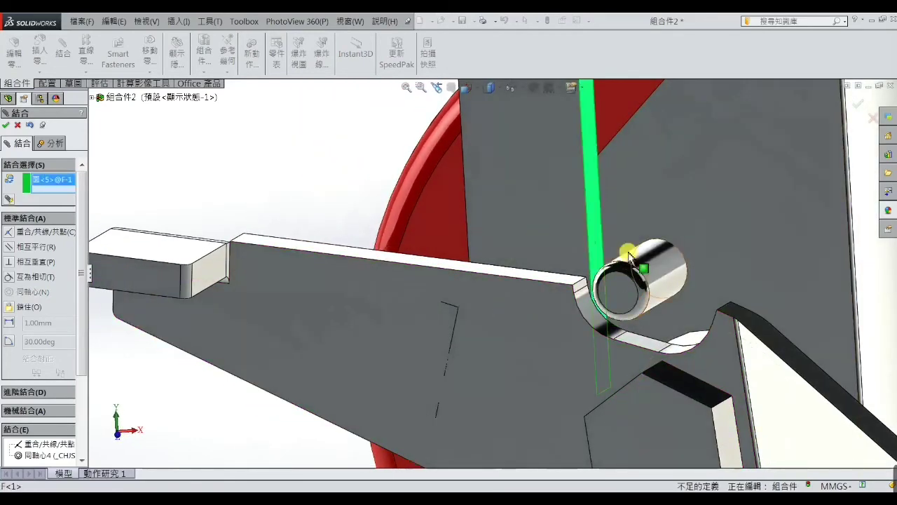
click(631, 259)
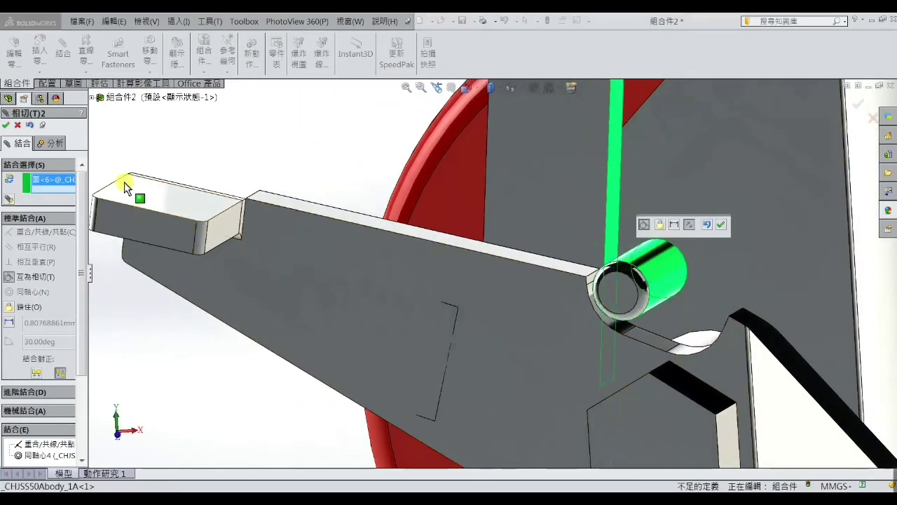
click(6, 124)
scroll(288, 179, up, 3)
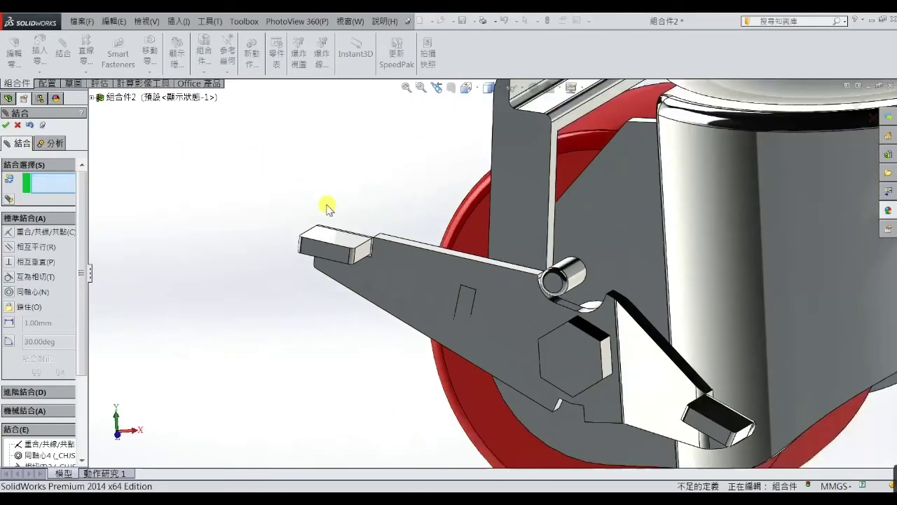
click(398, 260)
mouse_move(398, 260)
mouse_down()
mouse_move(400, 286)
mouse_move(407, 260)
mouse_move(406, 287)
mouse_move(406, 259)
mouse_move(406, 281)
mouse_move(410, 259)
mouse_move(414, 273)
mouse_move(390, 212)
mouse_up()
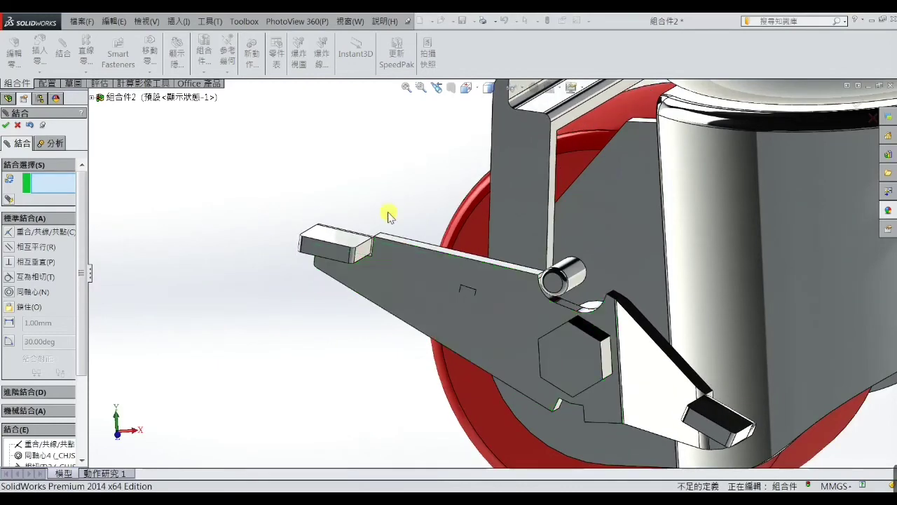
Swivel the caster fork to test its motion, then reframe the caster from a low side view.
scroll(407, 204, up, 3)
mouse_move(675, 267)
mouse_down()
mouse_move(625, 257)
mouse_move(677, 265)
mouse_move(633, 277)
mouse_move(675, 277)
mouse_up()
mouse_move(675, 277)
middle_down()
mouse_move(633, 276)
mouse_move(656, 262)
mouse_move(617, 254)
middle_up()
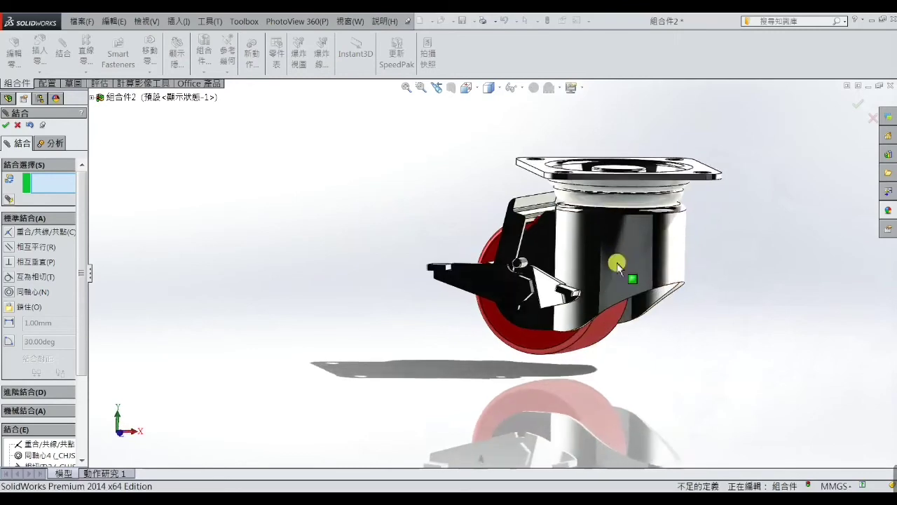
key(f)
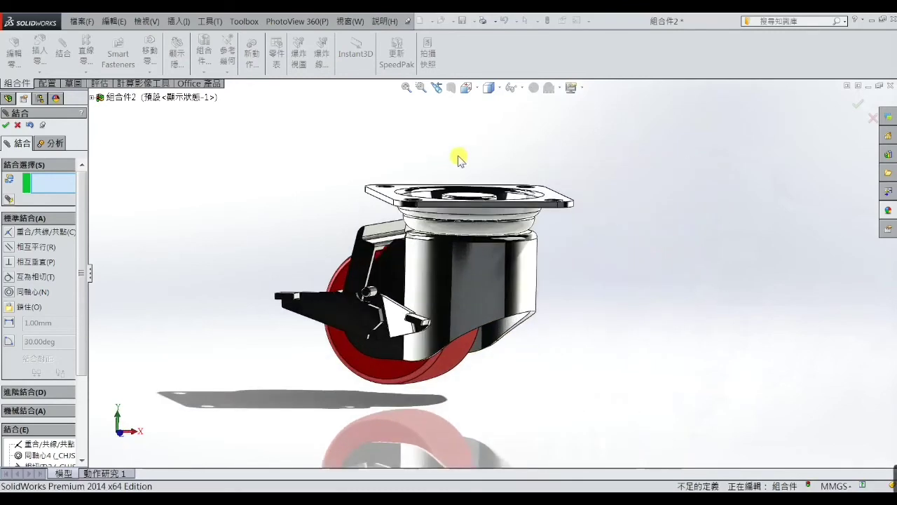
Close the Mate panel and apply the warm kitchen (暖色廚房) scene background.
click(16, 126)
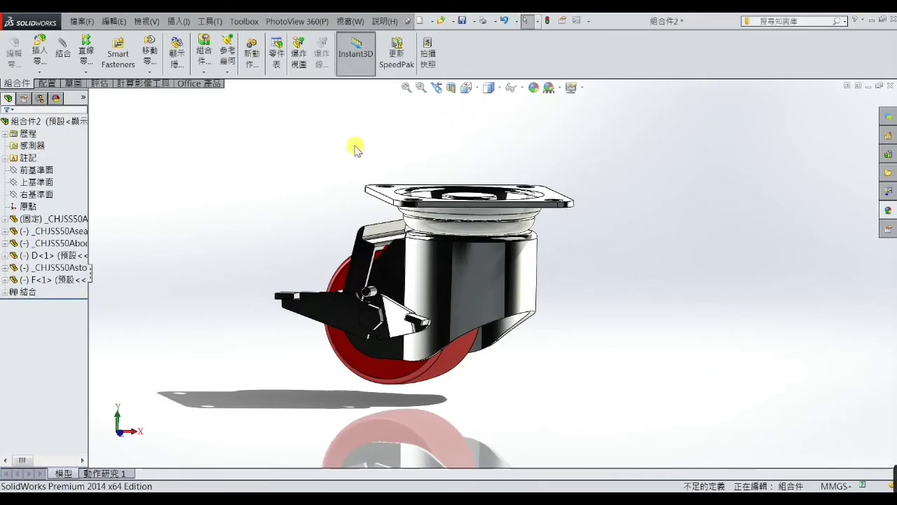
middle_drag(361, 294, 406, 296)
scroll(418, 314, down, 3)
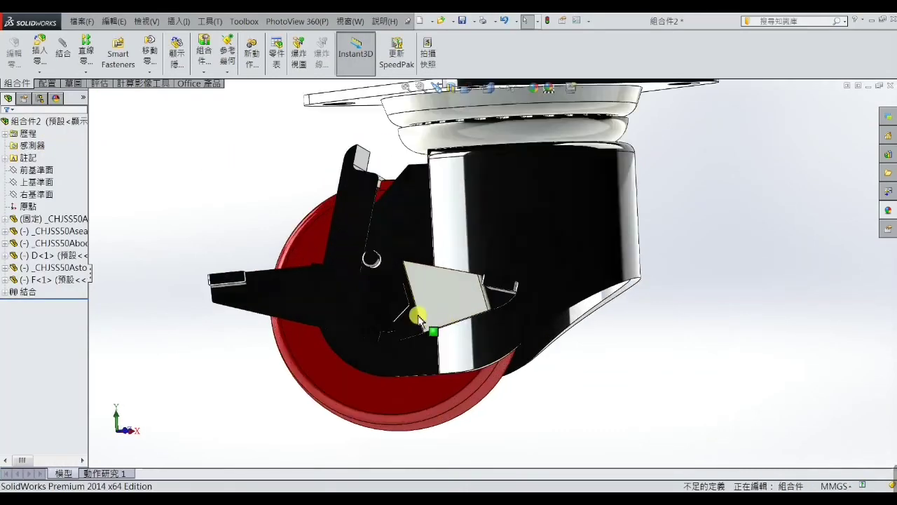
click(435, 289)
scroll(654, 248, up, 5)
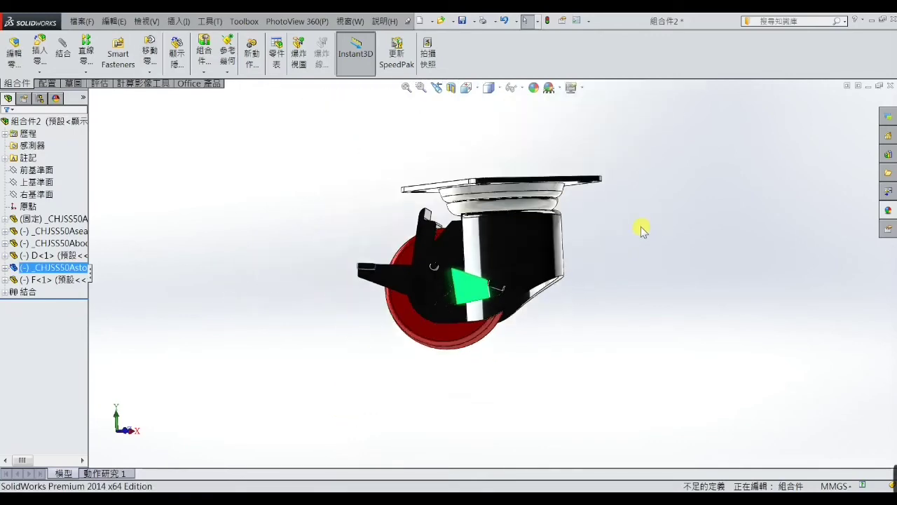
mouse_move(671, 233)
middle_down()
mouse_move(663, 260)
mouse_move(658, 238)
middle_up()
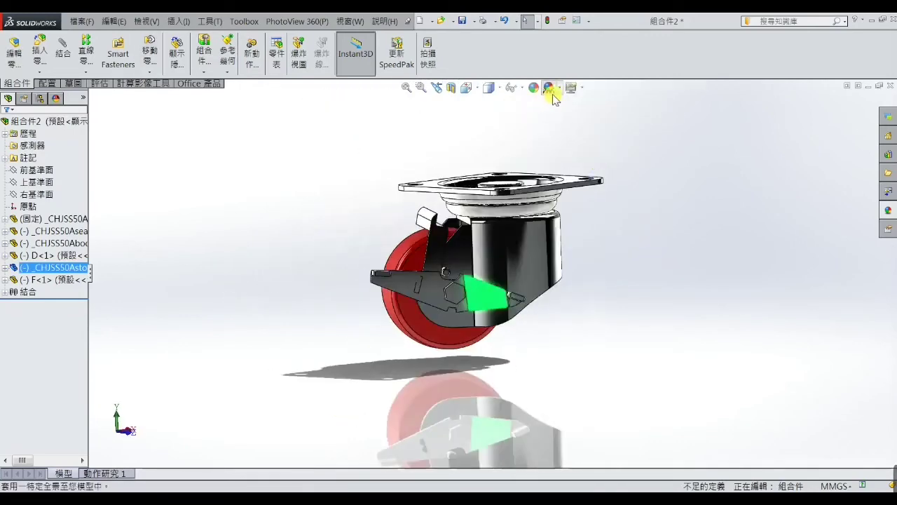
click(562, 93)
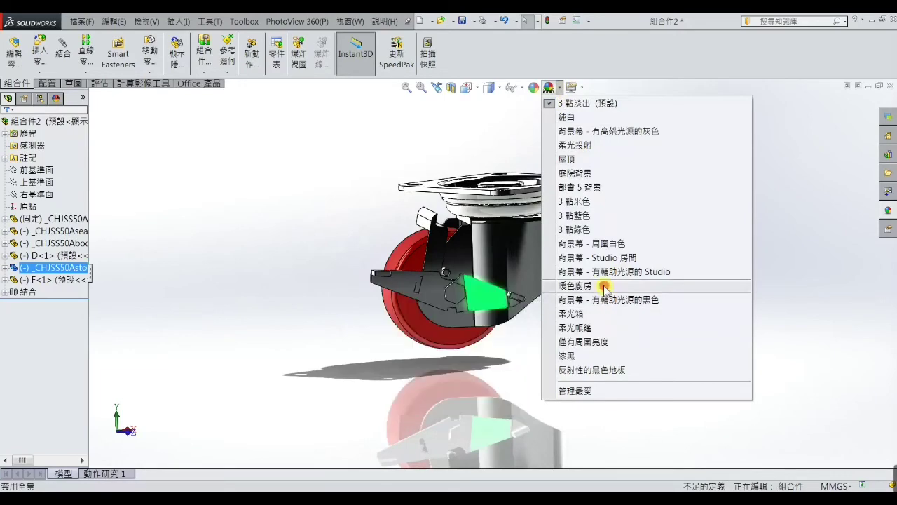
click(551, 297)
Swing the brake lever upward to check it pivots, viewing it from several angles.
middle_drag(561, 330, 581, 341)
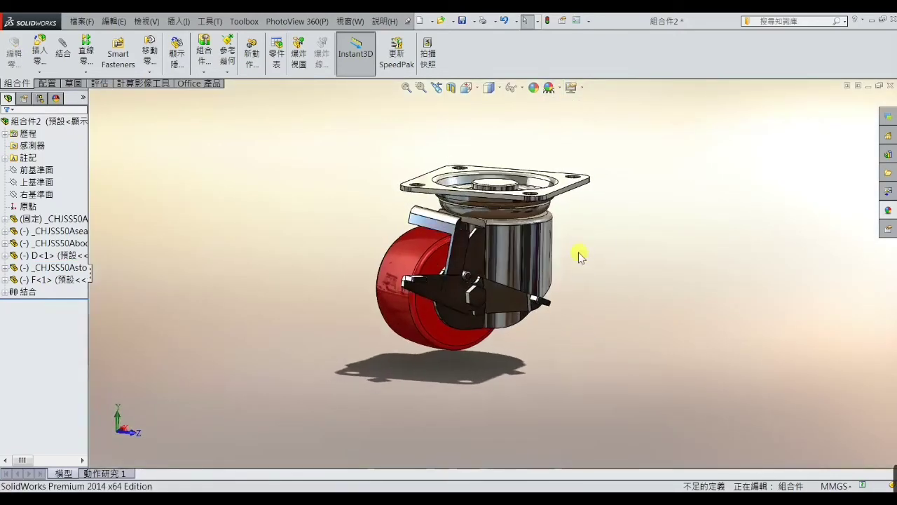
scroll(579, 254, down, 5)
mouse_move(559, 270)
middle_down()
mouse_move(610, 234)
mouse_move(525, 304)
middle_up()
scroll(411, 310, up, 1)
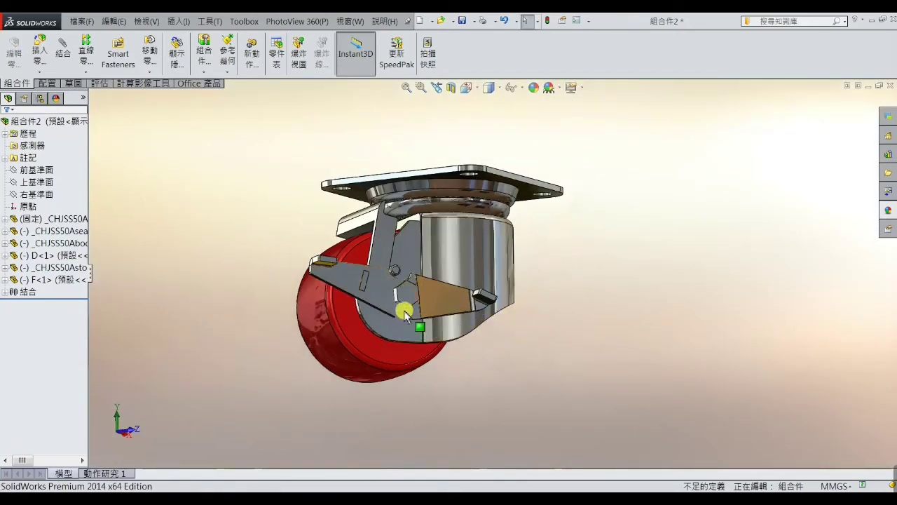
scroll(407, 294, down, 5)
drag(405, 291, 379, 277)
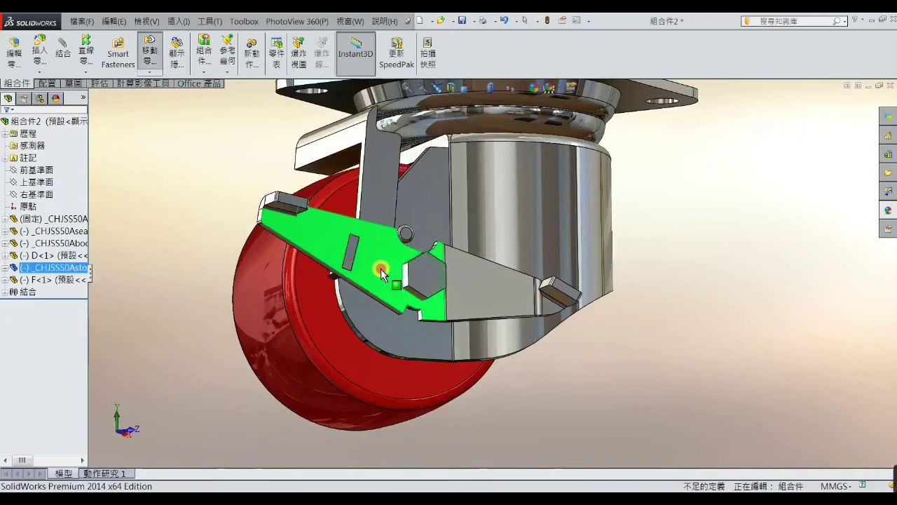
mouse_move(379, 277)
middle_down()
mouse_move(372, 255)
mouse_move(356, 256)
mouse_move(352, 284)
mouse_move(379, 298)
mouse_move(451, 274)
mouse_move(373, 286)
mouse_move(420, 251)
middle_up()
scroll(425, 257, down, 2)
scroll(414, 250, down, 2)
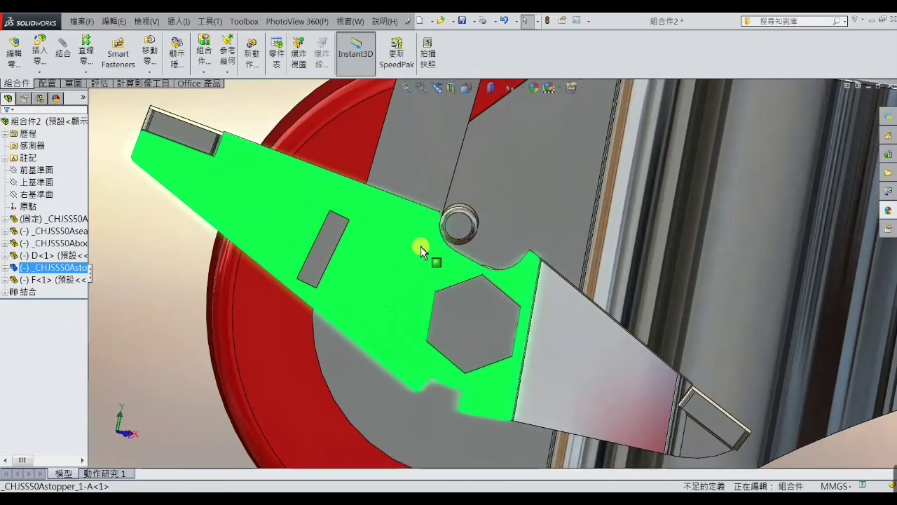
Add a limit-angle mate between the stopper face and lower rim edge, ranging 0° to 6°.
click(155, 312)
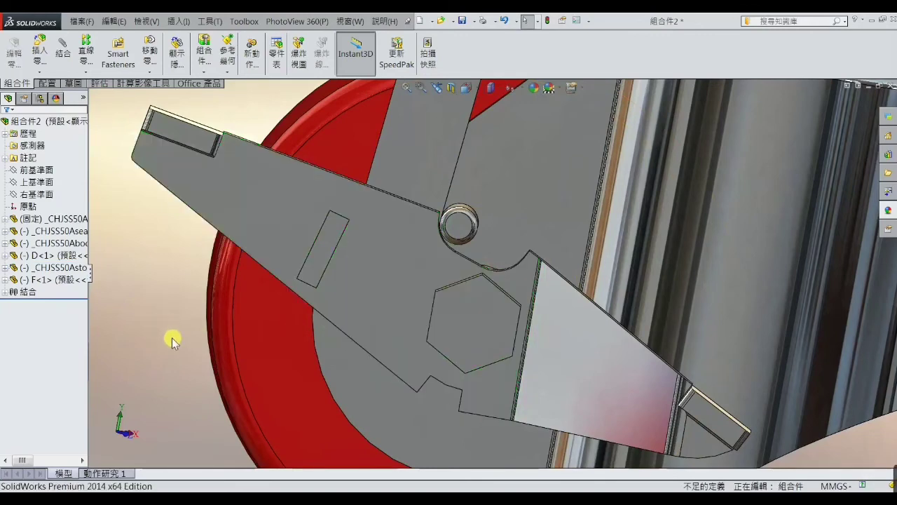
mouse_move(176, 340)
middle_down()
mouse_move(179, 270)
mouse_move(168, 238)
middle_up()
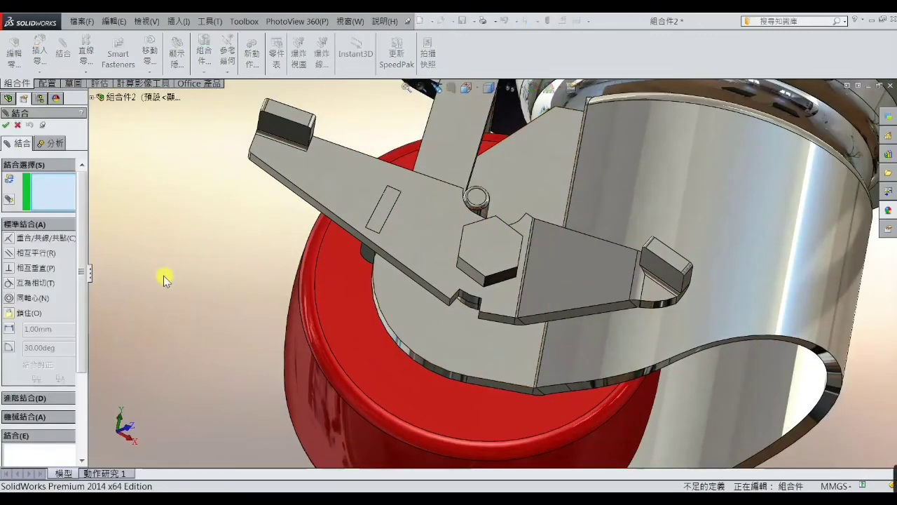
scroll(501, 325, down, 3)
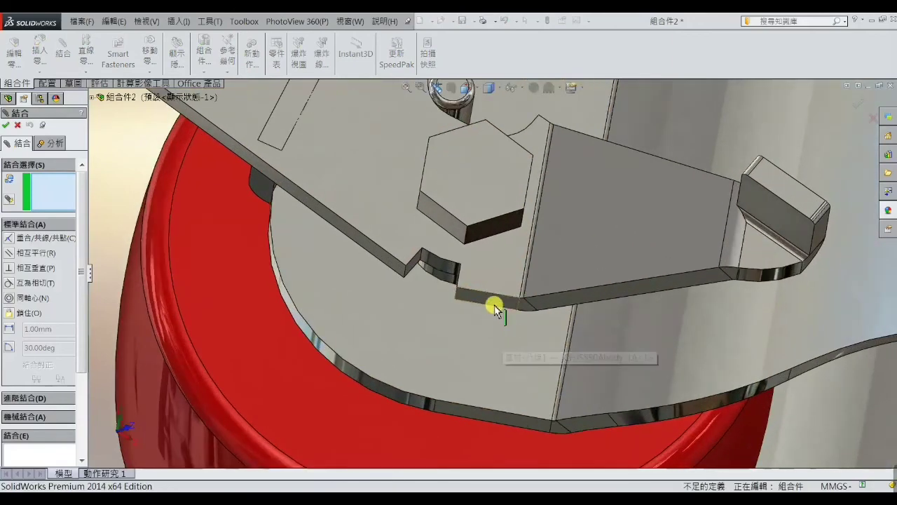
click(493, 307)
click(468, 410)
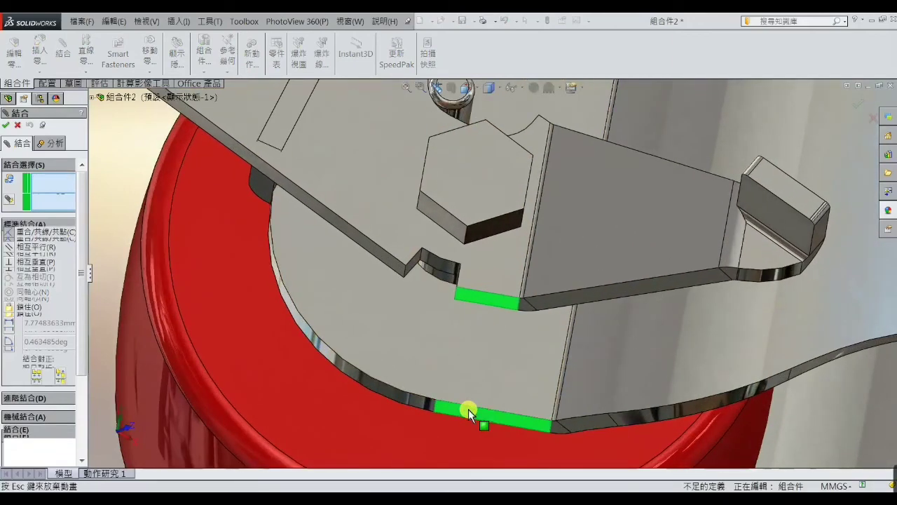
click(9, 342)
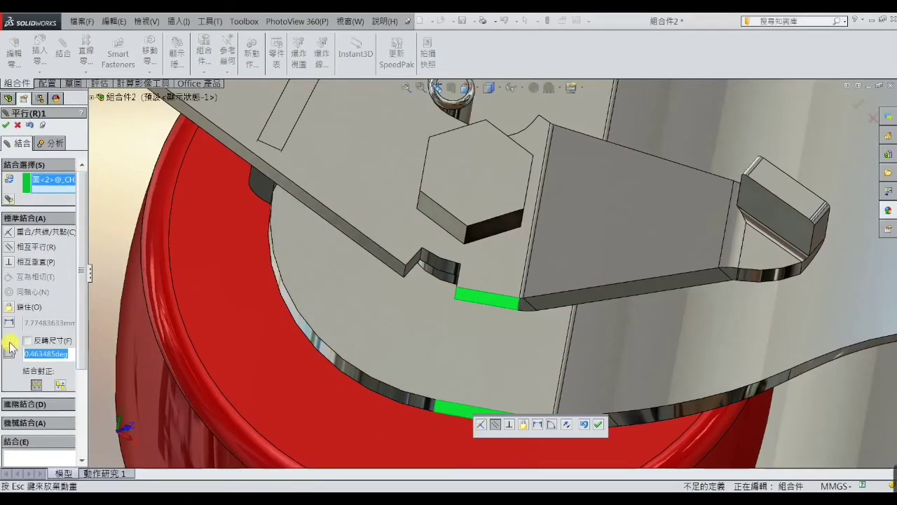
click(15, 404)
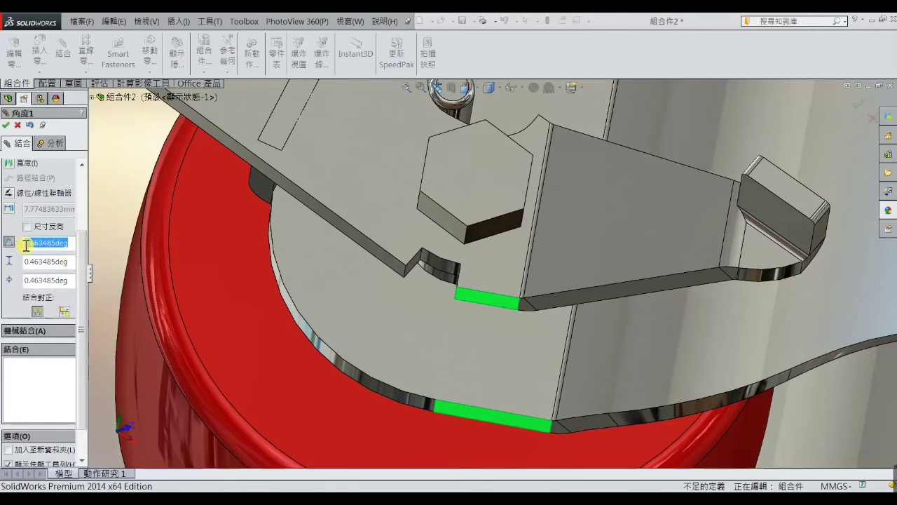
text(3)
text(6)
key(Return)
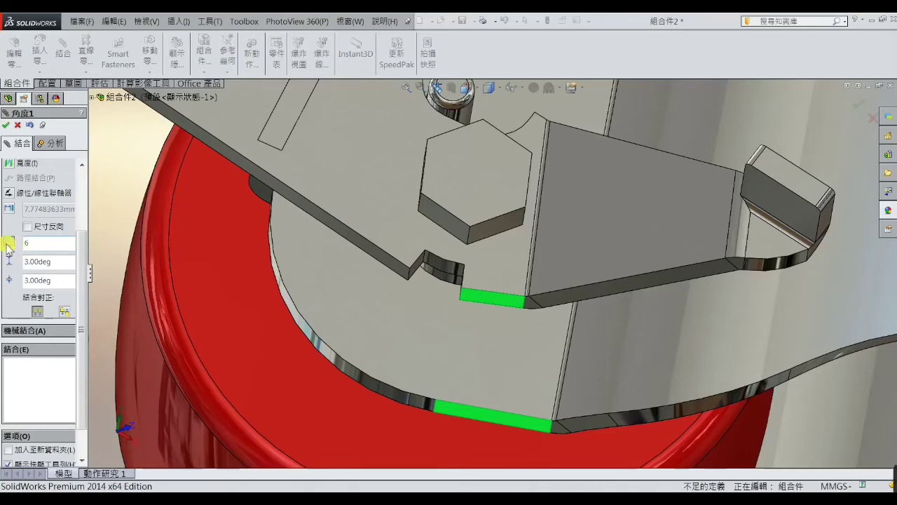
key(Return)
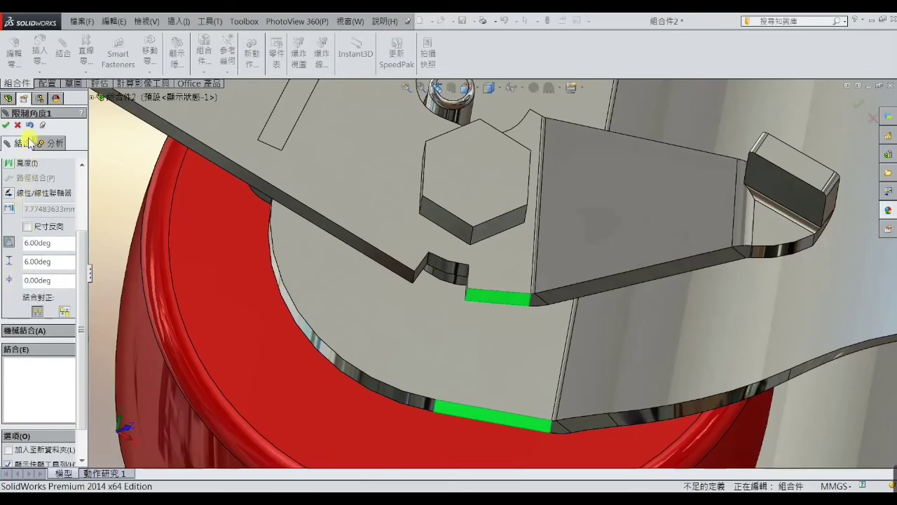
click(6, 125)
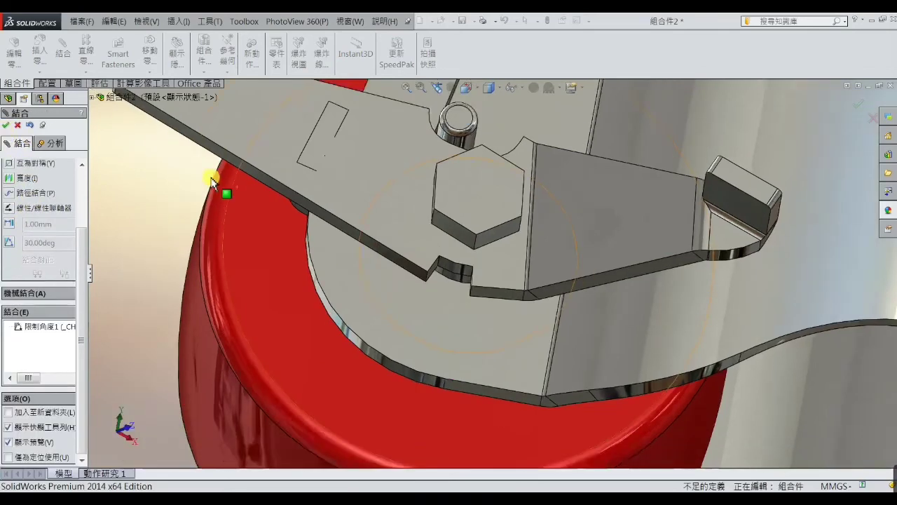
Swing the stopper plate to confirm it stays within the angle limit.
middle_drag(210, 175, 264, 201)
mouse_move(303, 171)
mouse_down()
mouse_move(311, 148)
mouse_move(298, 186)
mouse_move(296, 156)
mouse_move(291, 164)
mouse_move(287, 199)
mouse_move(289, 166)
mouse_move(280, 191)
mouse_move(288, 174)
mouse_move(290, 184)
mouse_move(200, 237)
mouse_up()
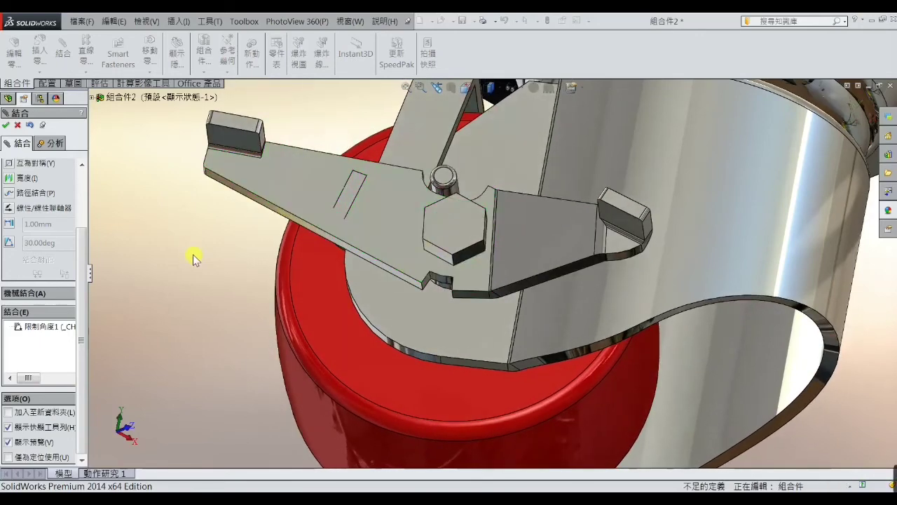
middle_drag(194, 258, 320, 241)
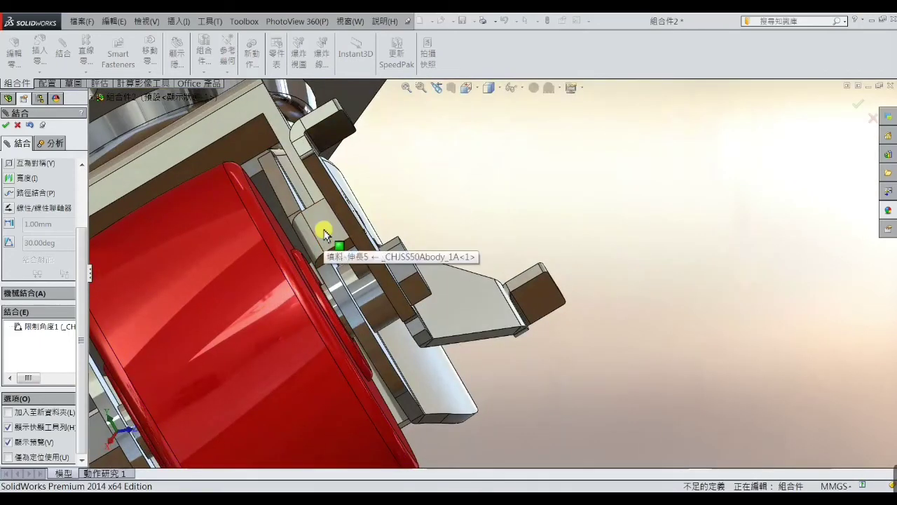
mouse_move(354, 246)
middle_down()
mouse_move(349, 227)
mouse_move(330, 260)
mouse_move(340, 270)
middle_up()
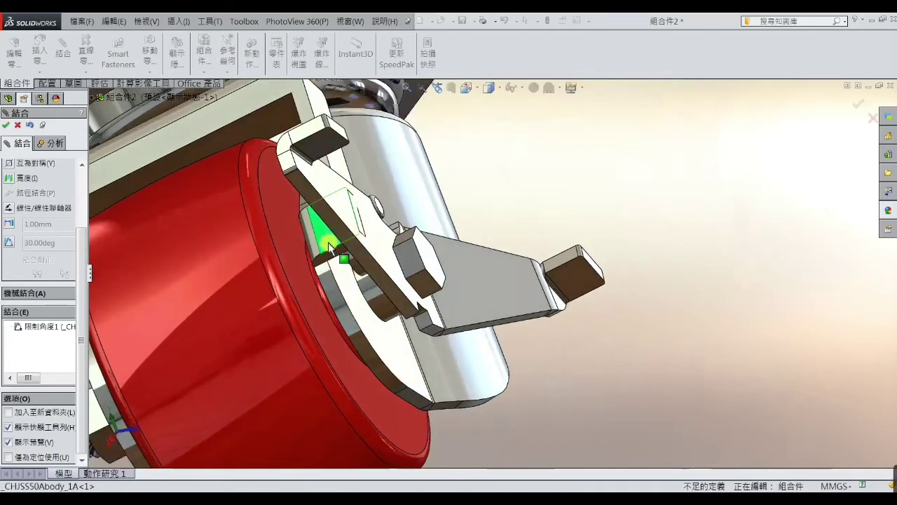
right_click(416, 193)
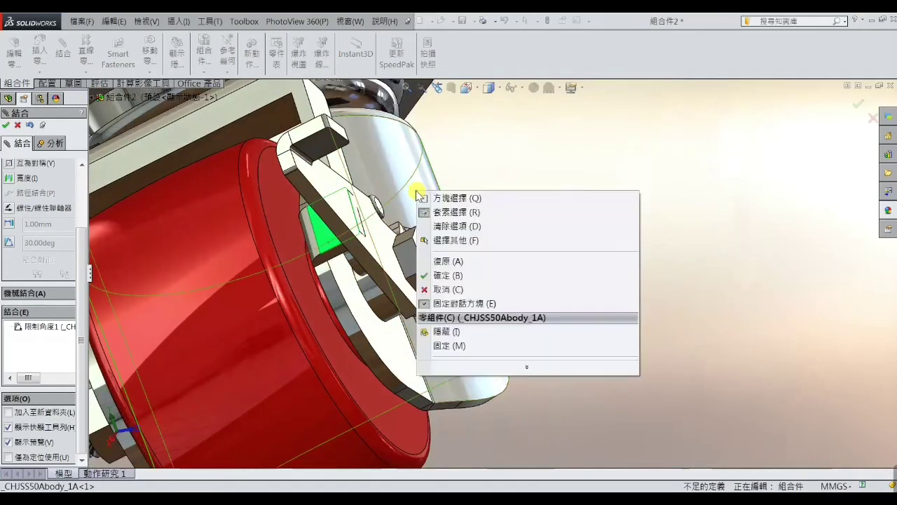
click(517, 170)
scroll(542, 194, up, 3)
scroll(587, 203, up, 3)
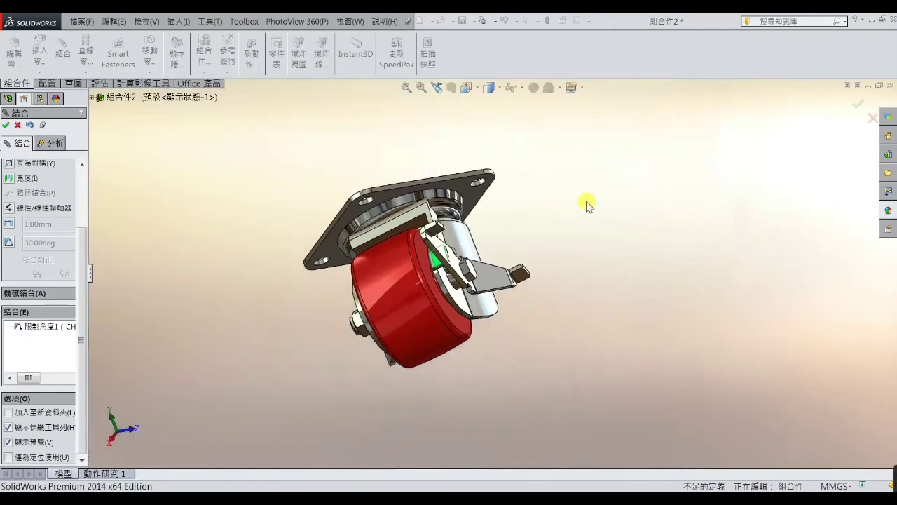
middle_drag(587, 204, 494, 283)
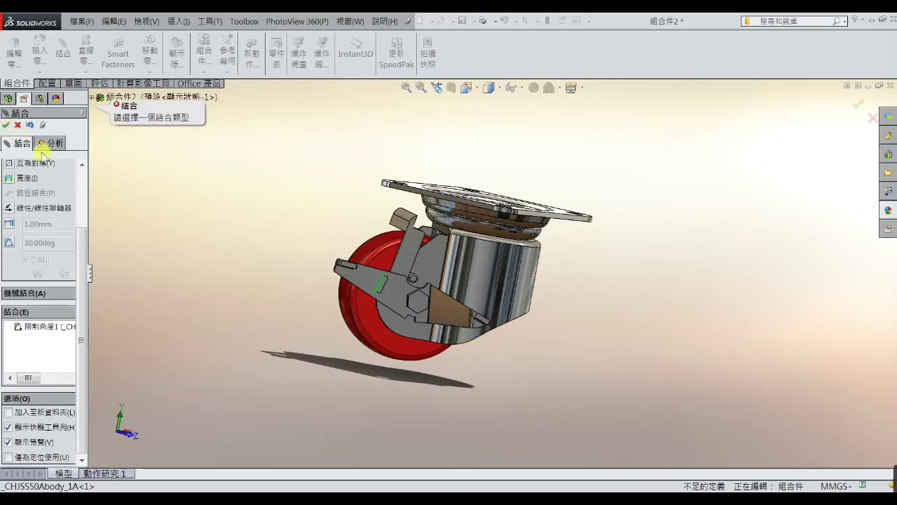
Close the mate session and open the cylinder body part on its own.
click(7, 126)
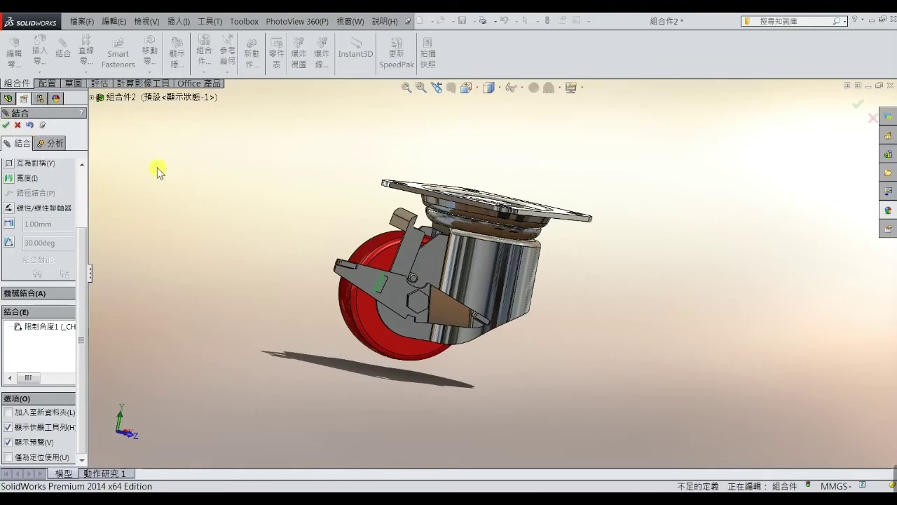
click(17, 125)
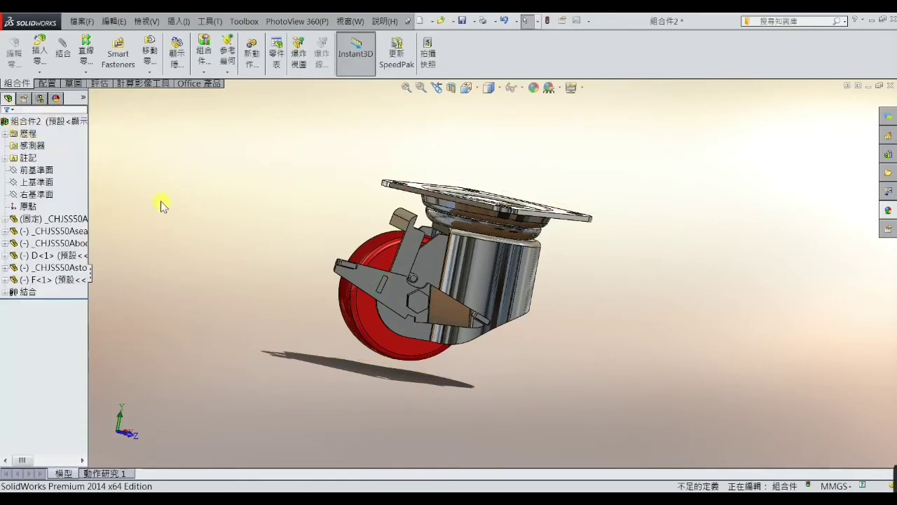
click(511, 270)
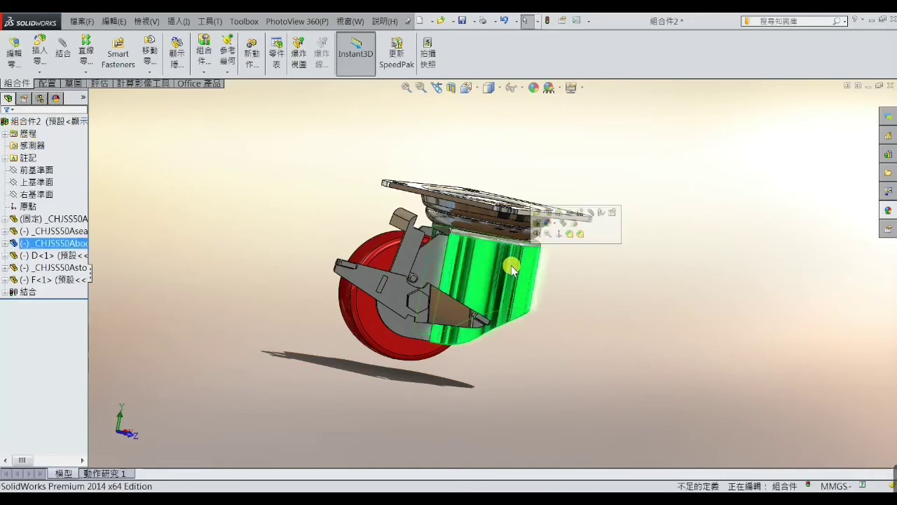
click(536, 212)
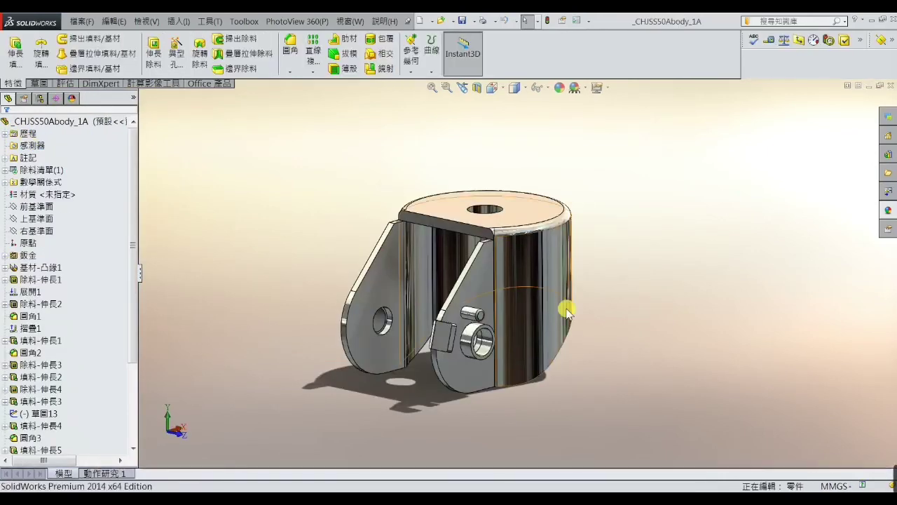
Change the 填料-伸長5 stop boss extrusion depth from 6.00mm to 4.00mm.
scroll(459, 340, down, 2)
middle_drag(459, 340, 475, 308)
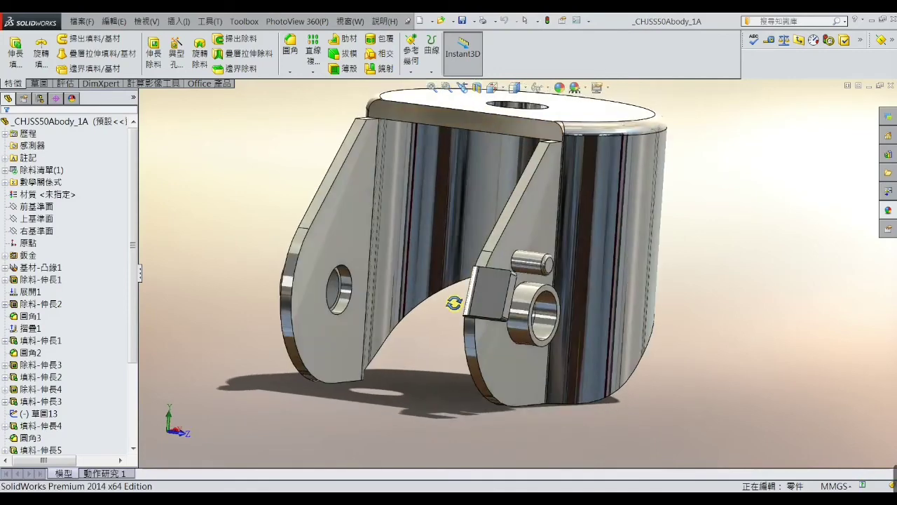
click(475, 309)
click(236, 396)
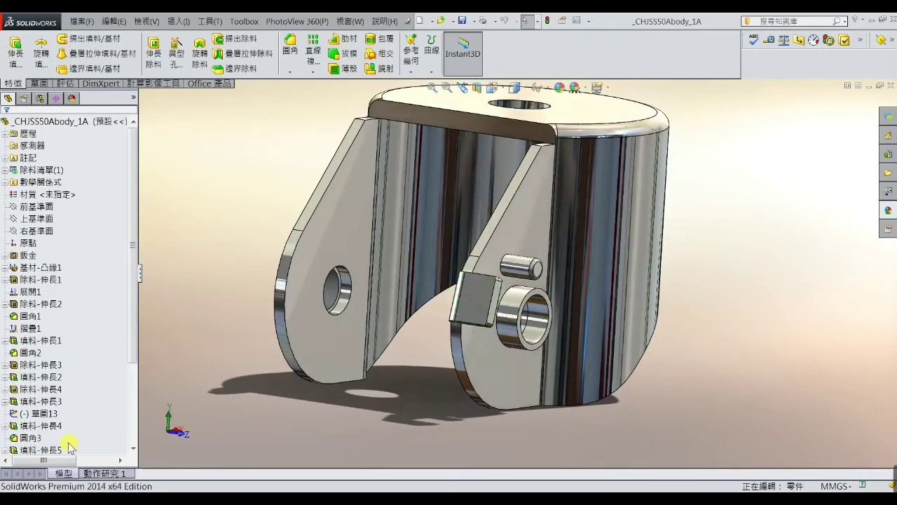
click(475, 316)
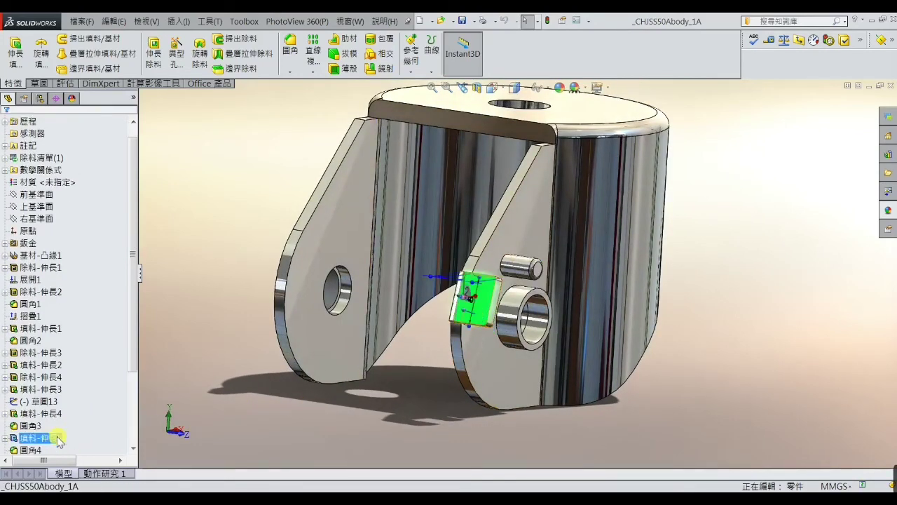
right_click(28, 436)
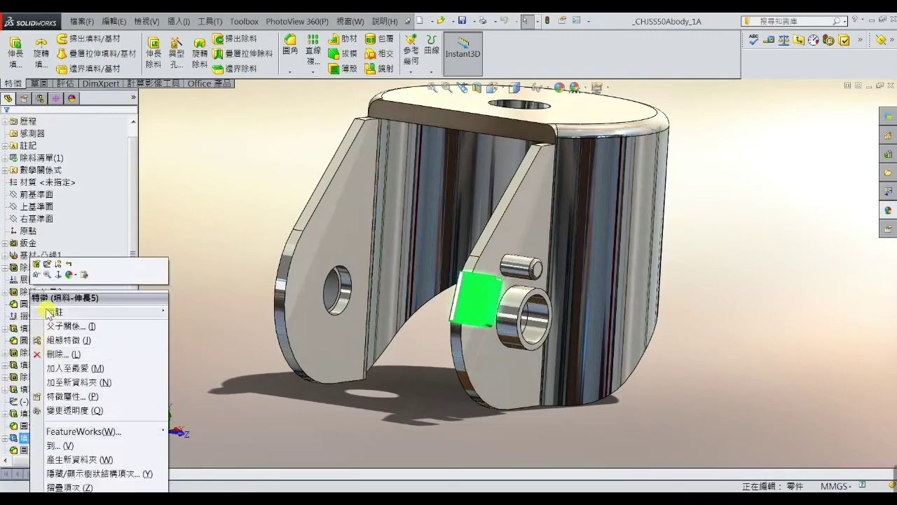
click(35, 265)
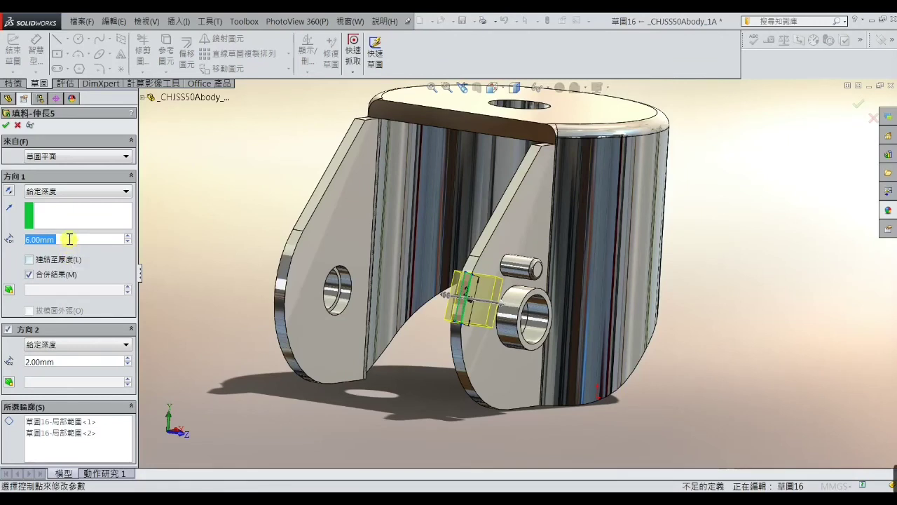
click(69, 239)
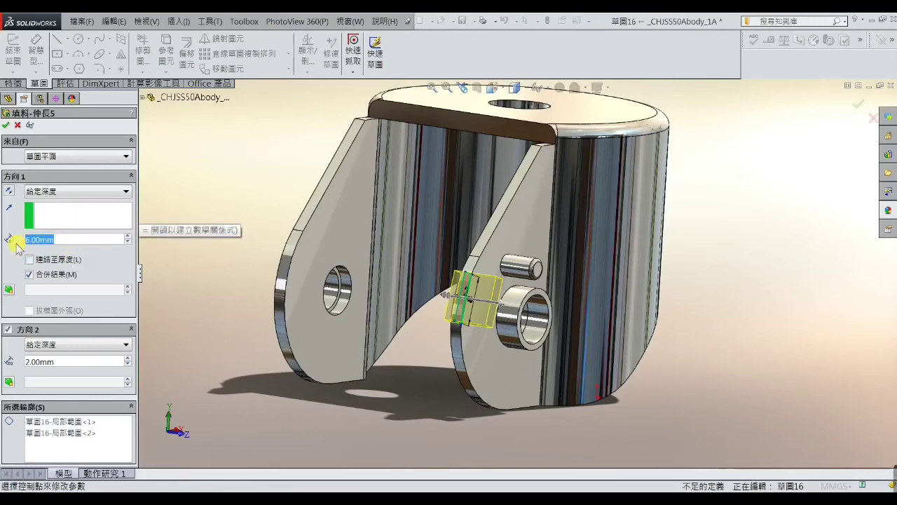
text(4)
key(Return)
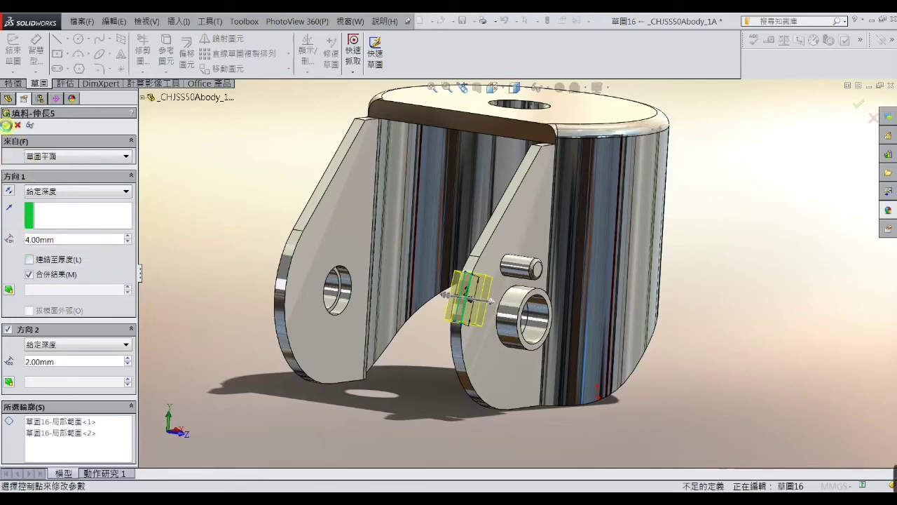
click(6, 126)
Save the modified body part and switch back to the caster assembly.
scroll(201, 254, up, 3)
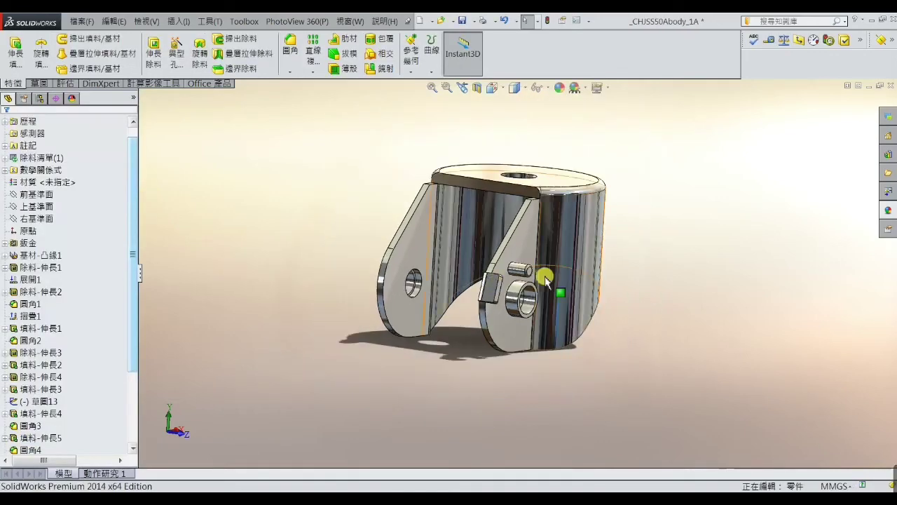
scroll(545, 279, down, 2)
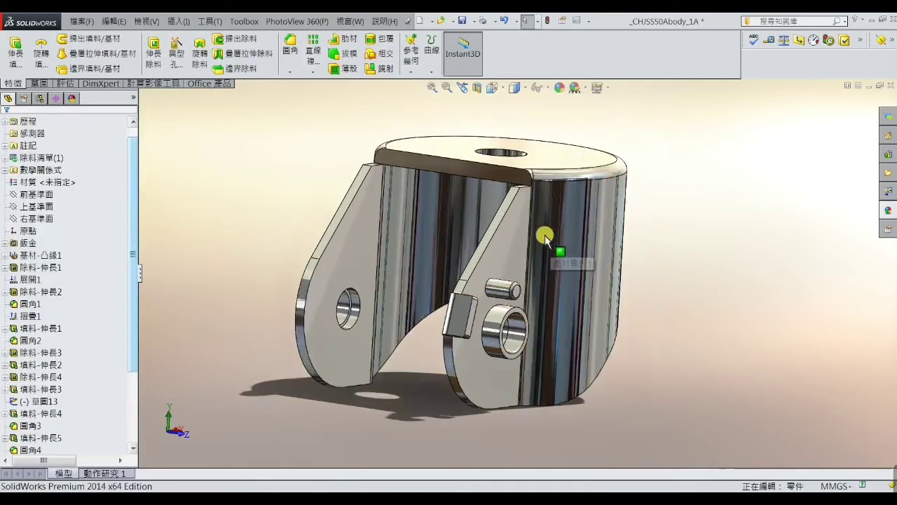
click(461, 21)
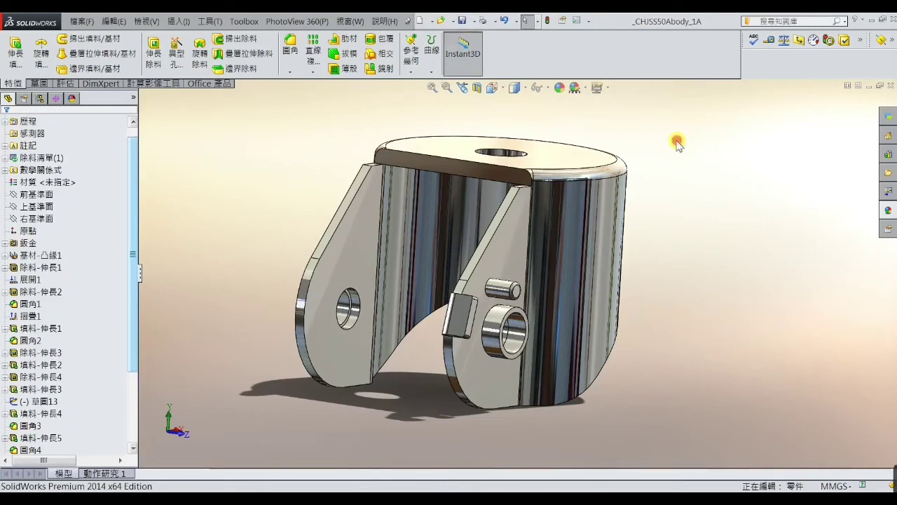
key(ctrl+Tab)
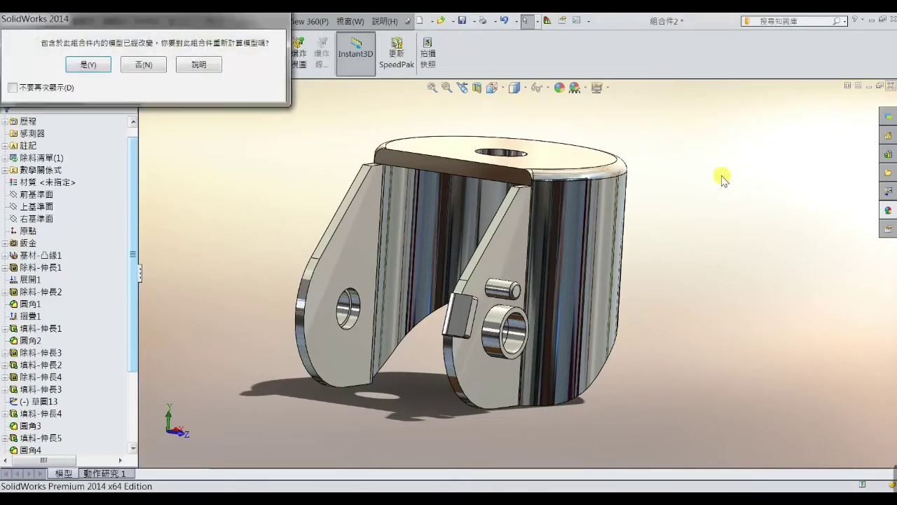
Rebuild the assembly with the 4.00mm boss, then pivot the brake lever and swivel the housing.
click(98, 67)
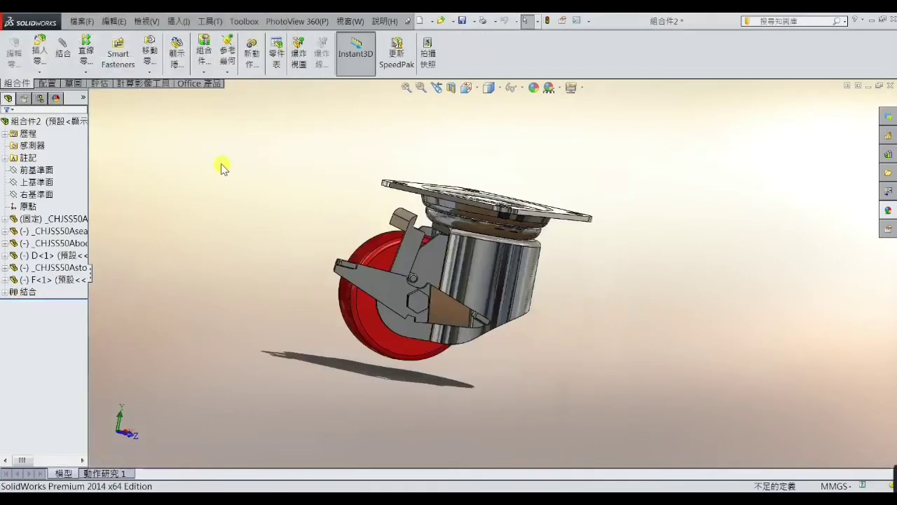
scroll(437, 316, down, 3)
scroll(396, 281, down, 3)
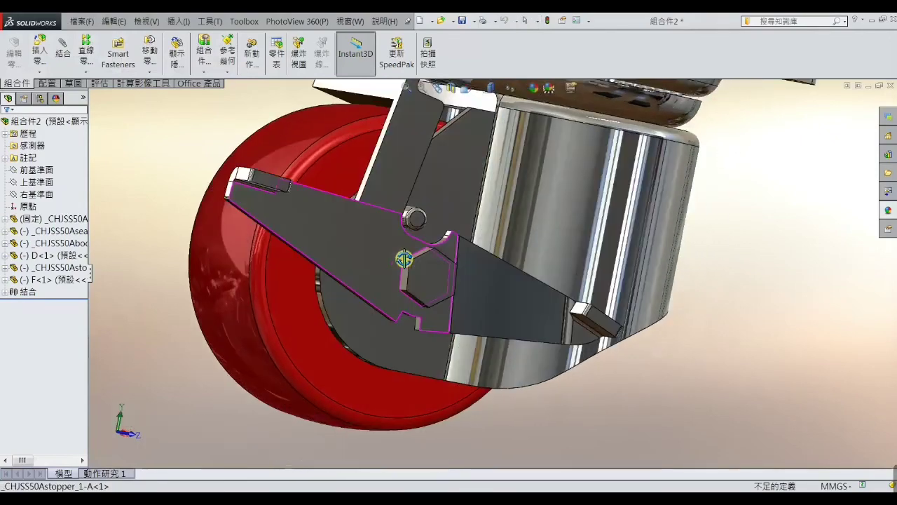
mouse_move(411, 260)
middle_down()
mouse_move(457, 243)
mouse_move(472, 255)
mouse_move(476, 310)
mouse_move(404, 255)
mouse_move(393, 273)
mouse_move(355, 204)
mouse_move(373, 254)
middle_up()
scroll(366, 253, up, 3)
scroll(366, 252, up, 3)
drag(373, 254, 373, 256)
mouse_move(560, 223)
mouse_down()
mouse_move(542, 232)
mouse_move(547, 242)
mouse_move(581, 254)
mouse_up()
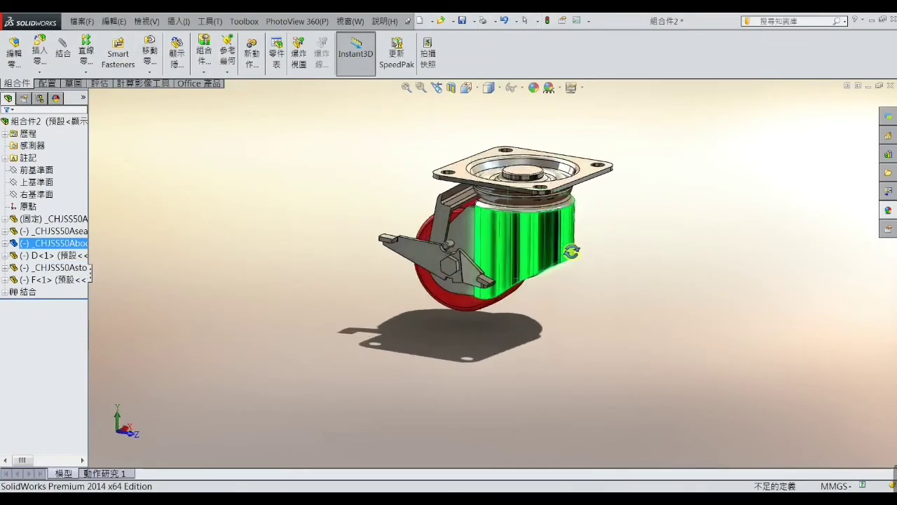
click(596, 260)
Orbit the caster through lower and side-on views to inspect the stopper.
scroll(561, 172, down, 5)
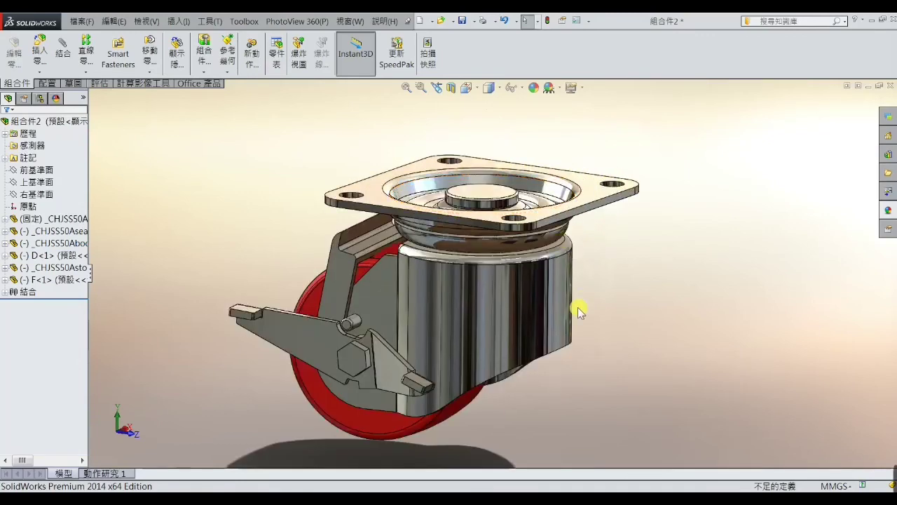
mouse_move(579, 309)
middle_down()
mouse_move(574, 262)
mouse_move(573, 290)
mouse_move(574, 278)
mouse_move(650, 296)
mouse_move(493, 280)
mouse_move(616, 296)
mouse_move(627, 304)
mouse_move(610, 320)
middle_up()
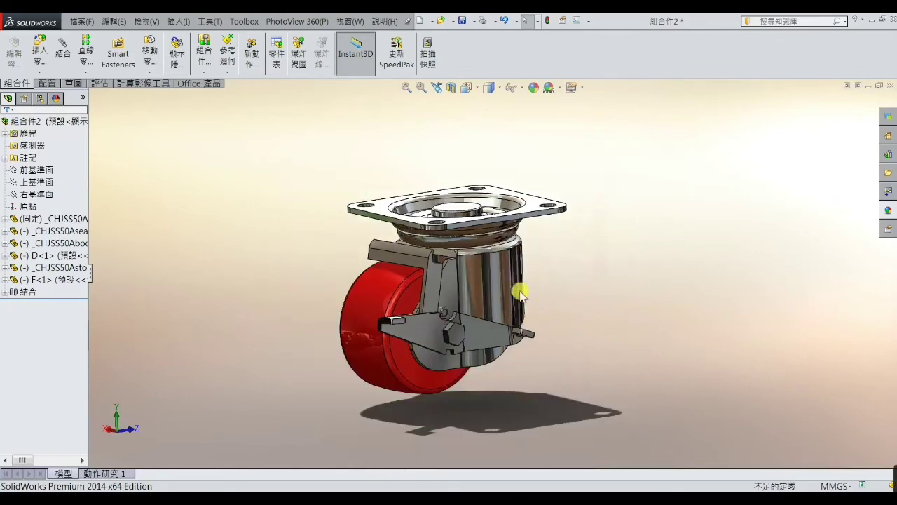
mouse_move(516, 306)
middle_down()
mouse_move(526, 265)
mouse_move(528, 278)
mouse_move(456, 273)
mouse_move(456, 246)
mouse_move(451, 275)
middle_up()
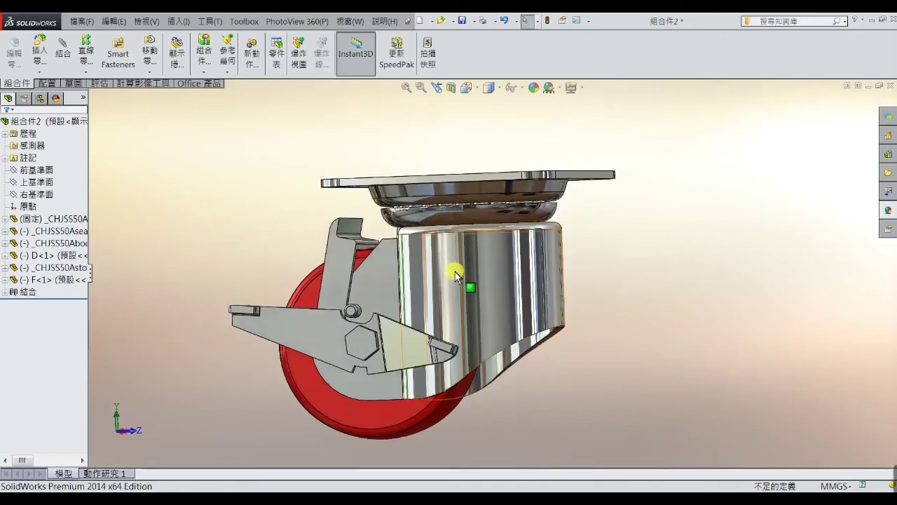
mouse_move(463, 290)
middle_down()
mouse_move(458, 279)
mouse_move(472, 278)
mouse_move(455, 274)
mouse_move(446, 286)
mouse_move(454, 273)
mouse_move(437, 275)
mouse_move(433, 302)
middle_up()
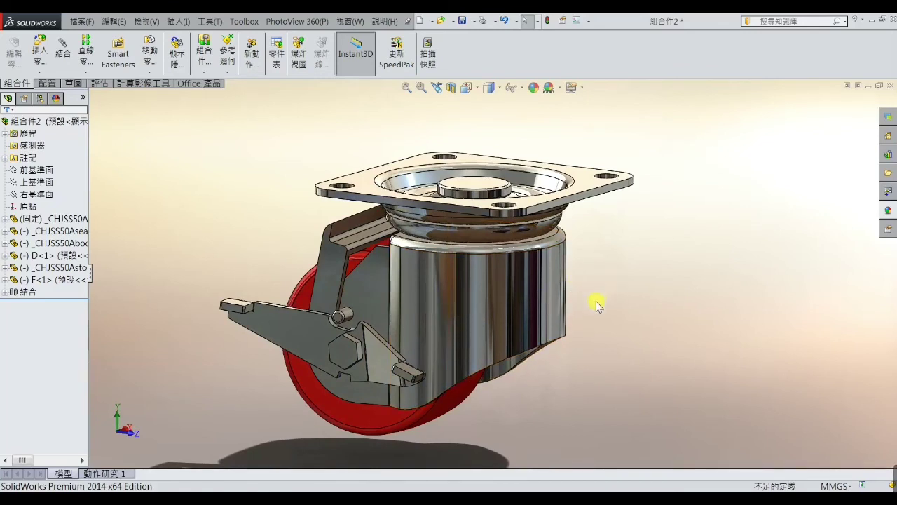
mouse_move(596, 303)
middle_down()
mouse_move(600, 262)
mouse_move(598, 312)
middle_up()
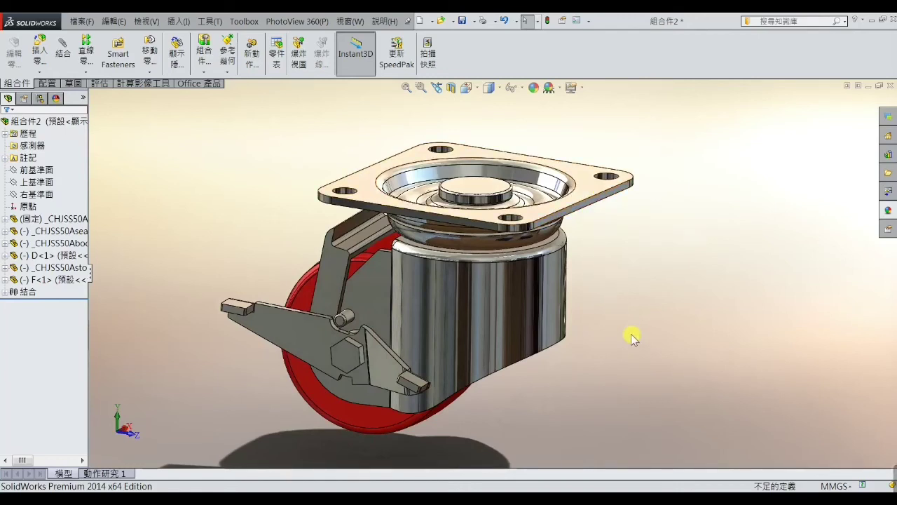
mouse_move(636, 298)
middle_down()
mouse_move(621, 298)
mouse_move(621, 267)
mouse_move(613, 316)
middle_up()
Rotate the fork and wheel about the vertical axis beneath the top plate, finishing facing front-left.
scroll(561, 301, up, 2)
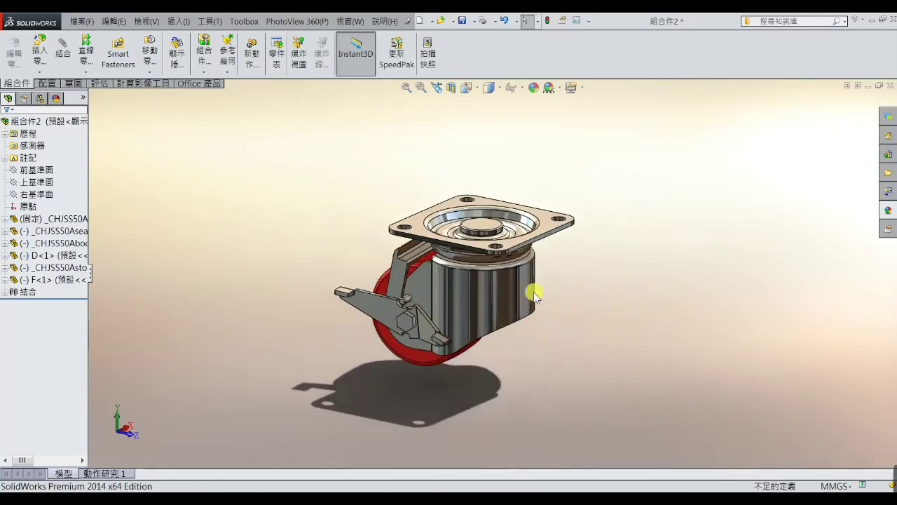
scroll(487, 290, down, 2)
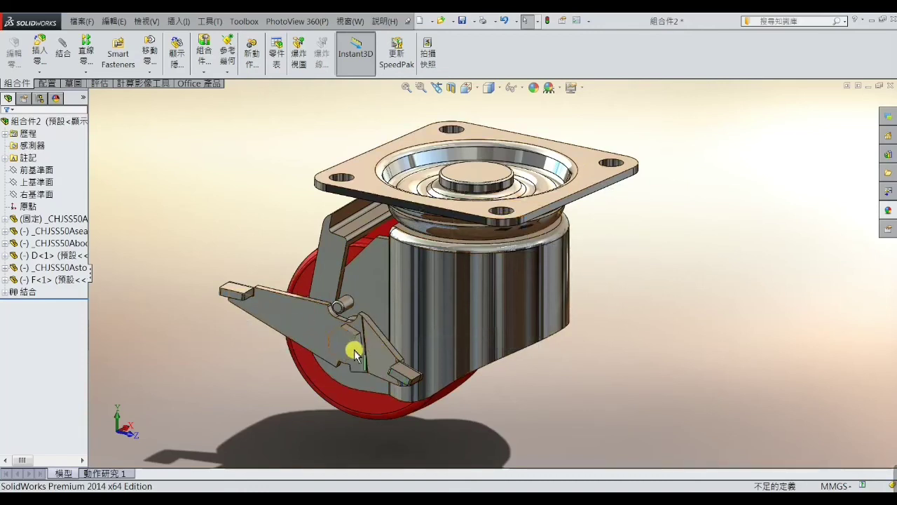
mouse_move(522, 284)
mouse_down()
mouse_move(379, 263)
mouse_move(694, 298)
mouse_up()
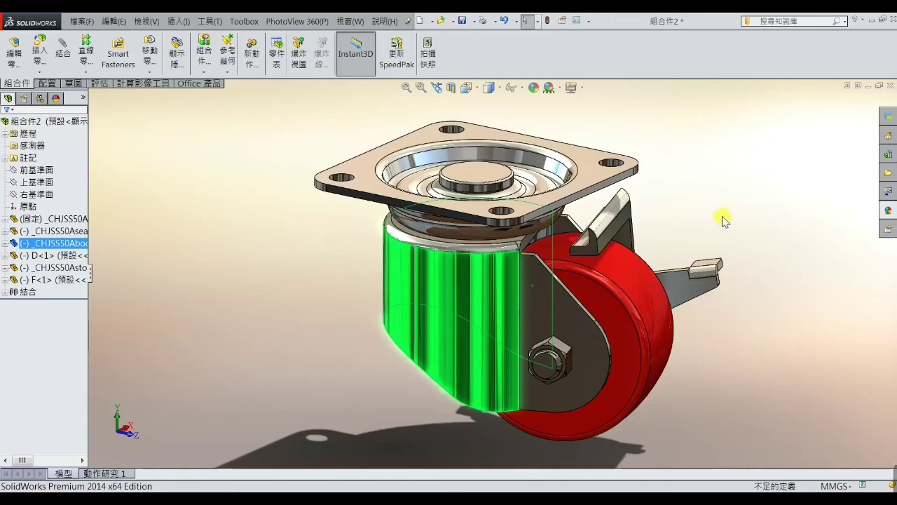
mouse_move(637, 314)
mouse_down()
mouse_move(417, 339)
mouse_move(353, 329)
mouse_move(315, 300)
mouse_move(428, 326)
mouse_move(601, 253)
mouse_move(422, 254)
mouse_move(418, 357)
mouse_move(345, 254)
mouse_up()
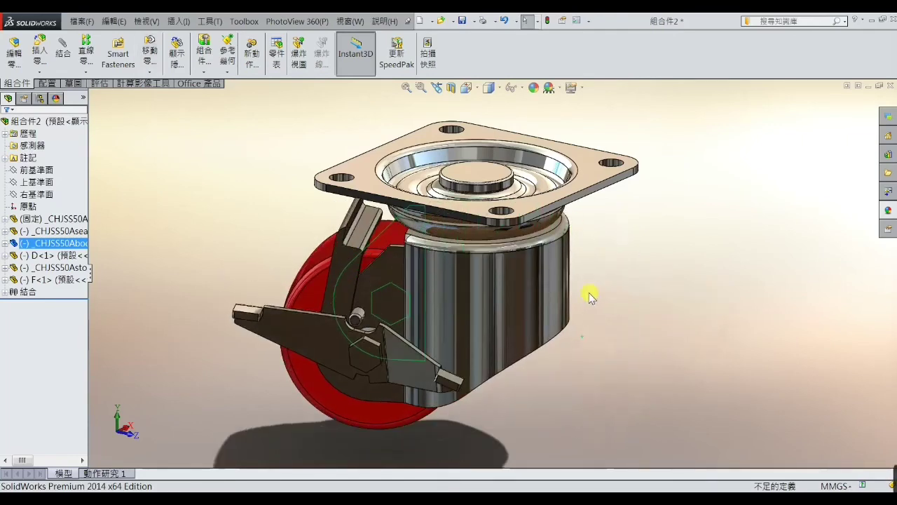
mouse_move(532, 292)
mouse_down()
mouse_move(485, 301)
mouse_move(664, 277)
mouse_up()
scroll(665, 276, up, 2)
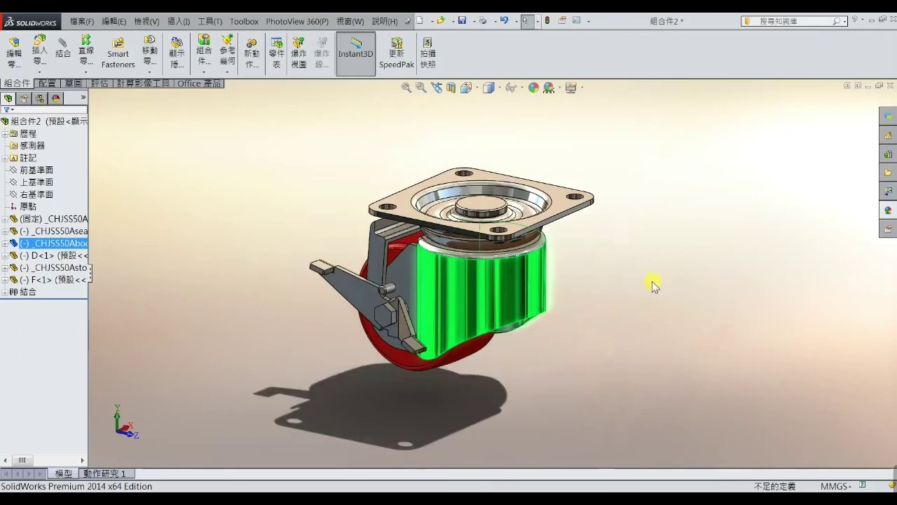
click(648, 276)
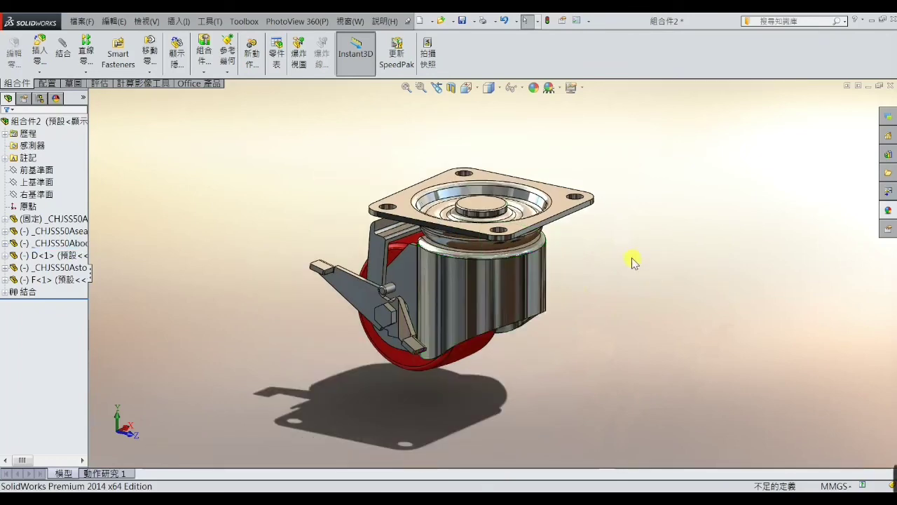
mouse_move(600, 278)
middle_down()
mouse_move(598, 226)
mouse_move(593, 266)
mouse_move(598, 238)
mouse_move(605, 263)
mouse_move(607, 254)
mouse_move(607, 234)
mouse_move(595, 288)
middle_up()
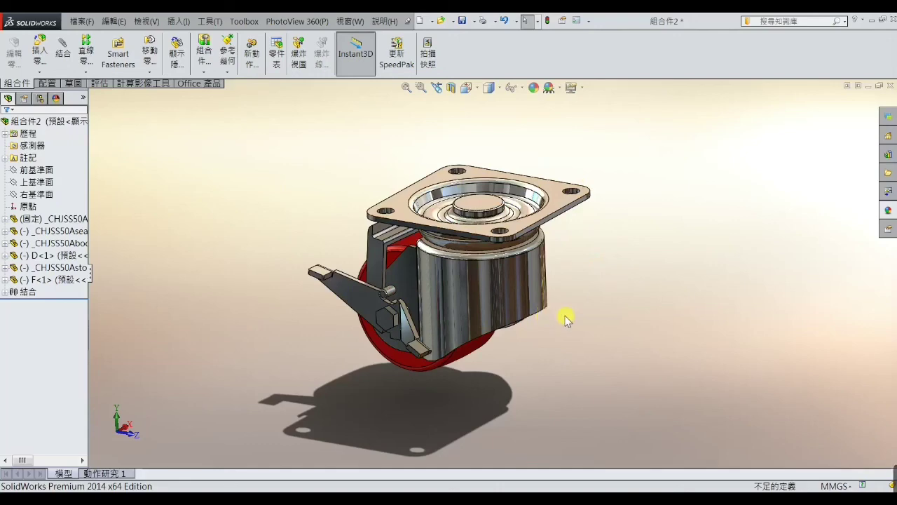
mouse_move(596, 322)
middle_down()
mouse_move(601, 240)
mouse_move(481, 293)
mouse_move(553, 274)
mouse_move(589, 285)
mouse_move(614, 260)
mouse_move(613, 279)
mouse_move(597, 295)
mouse_move(537, 280)
mouse_move(525, 245)
mouse_move(526, 261)
mouse_move(503, 258)
middle_up()
scroll(503, 258, down, 3)
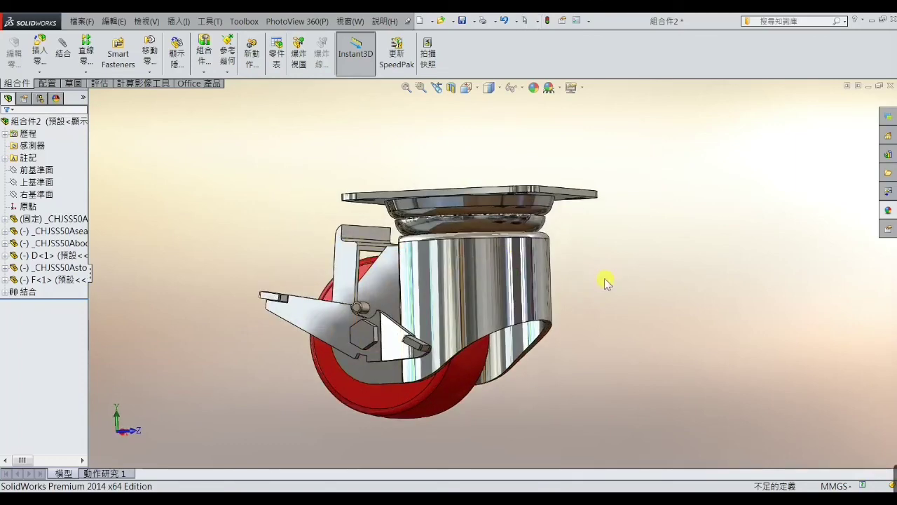
middle_drag(606, 283, 600, 305)
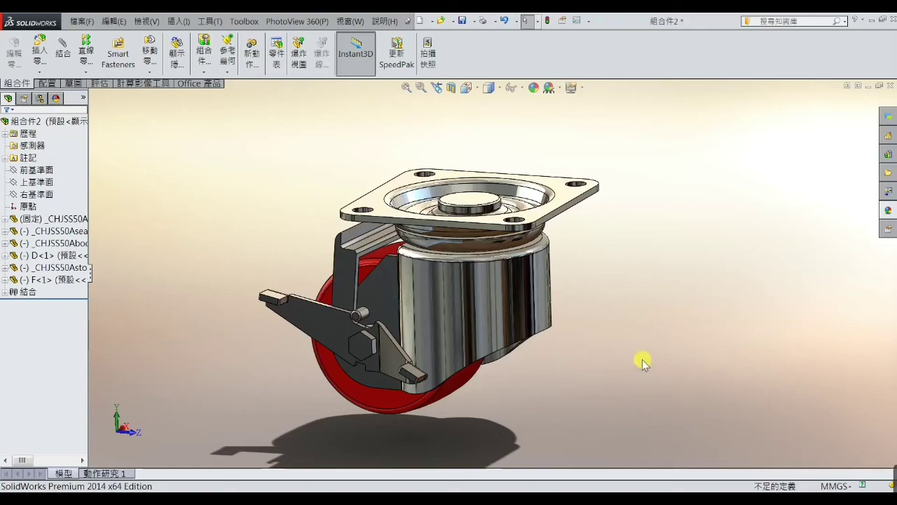
mouse_move(653, 377)
middle_down()
mouse_move(414, 308)
mouse_move(311, 305)
mouse_move(286, 333)
mouse_move(444, 327)
mouse_move(611, 363)
mouse_move(677, 362)
mouse_move(666, 399)
mouse_move(665, 363)
mouse_move(668, 387)
middle_up()
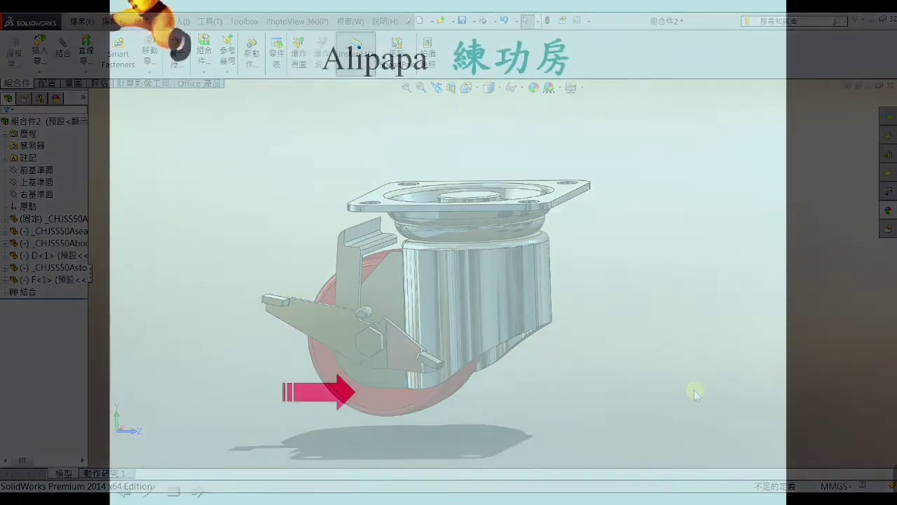